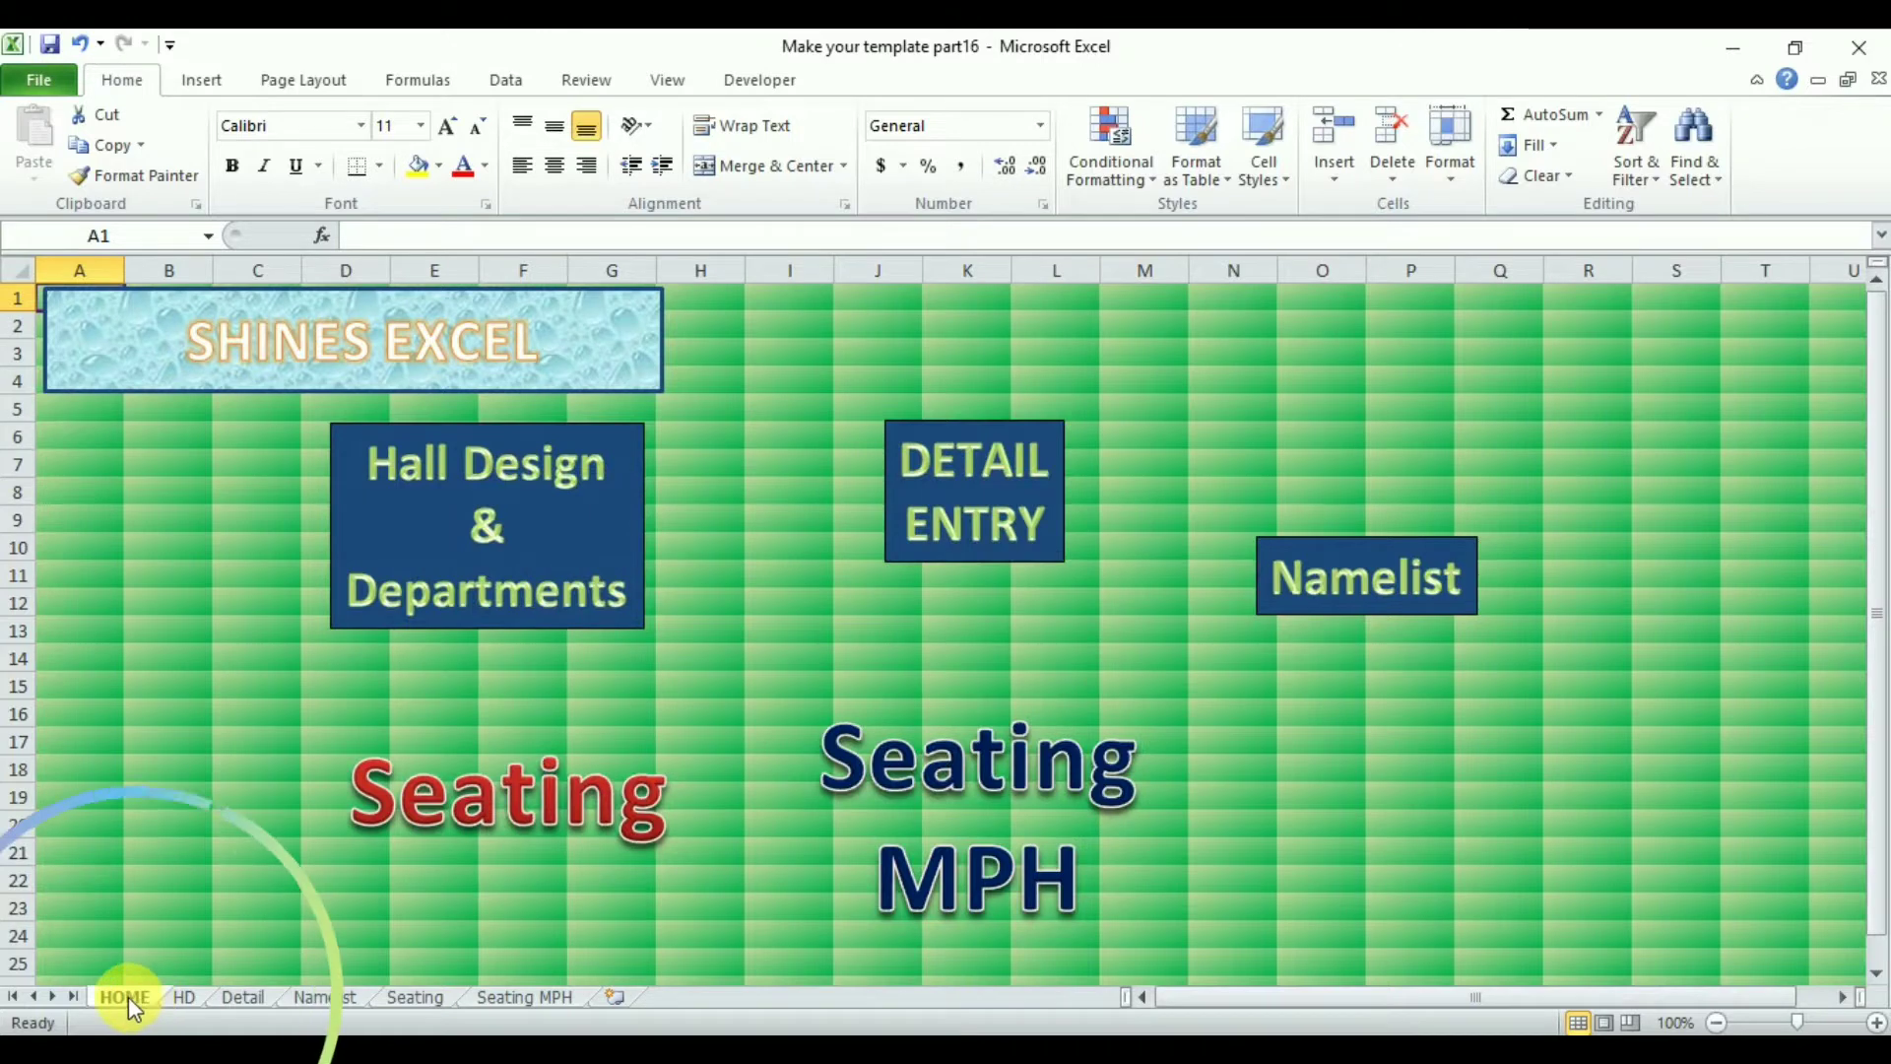
- Unhide the tempseating1 sheet
right_click(128, 997)
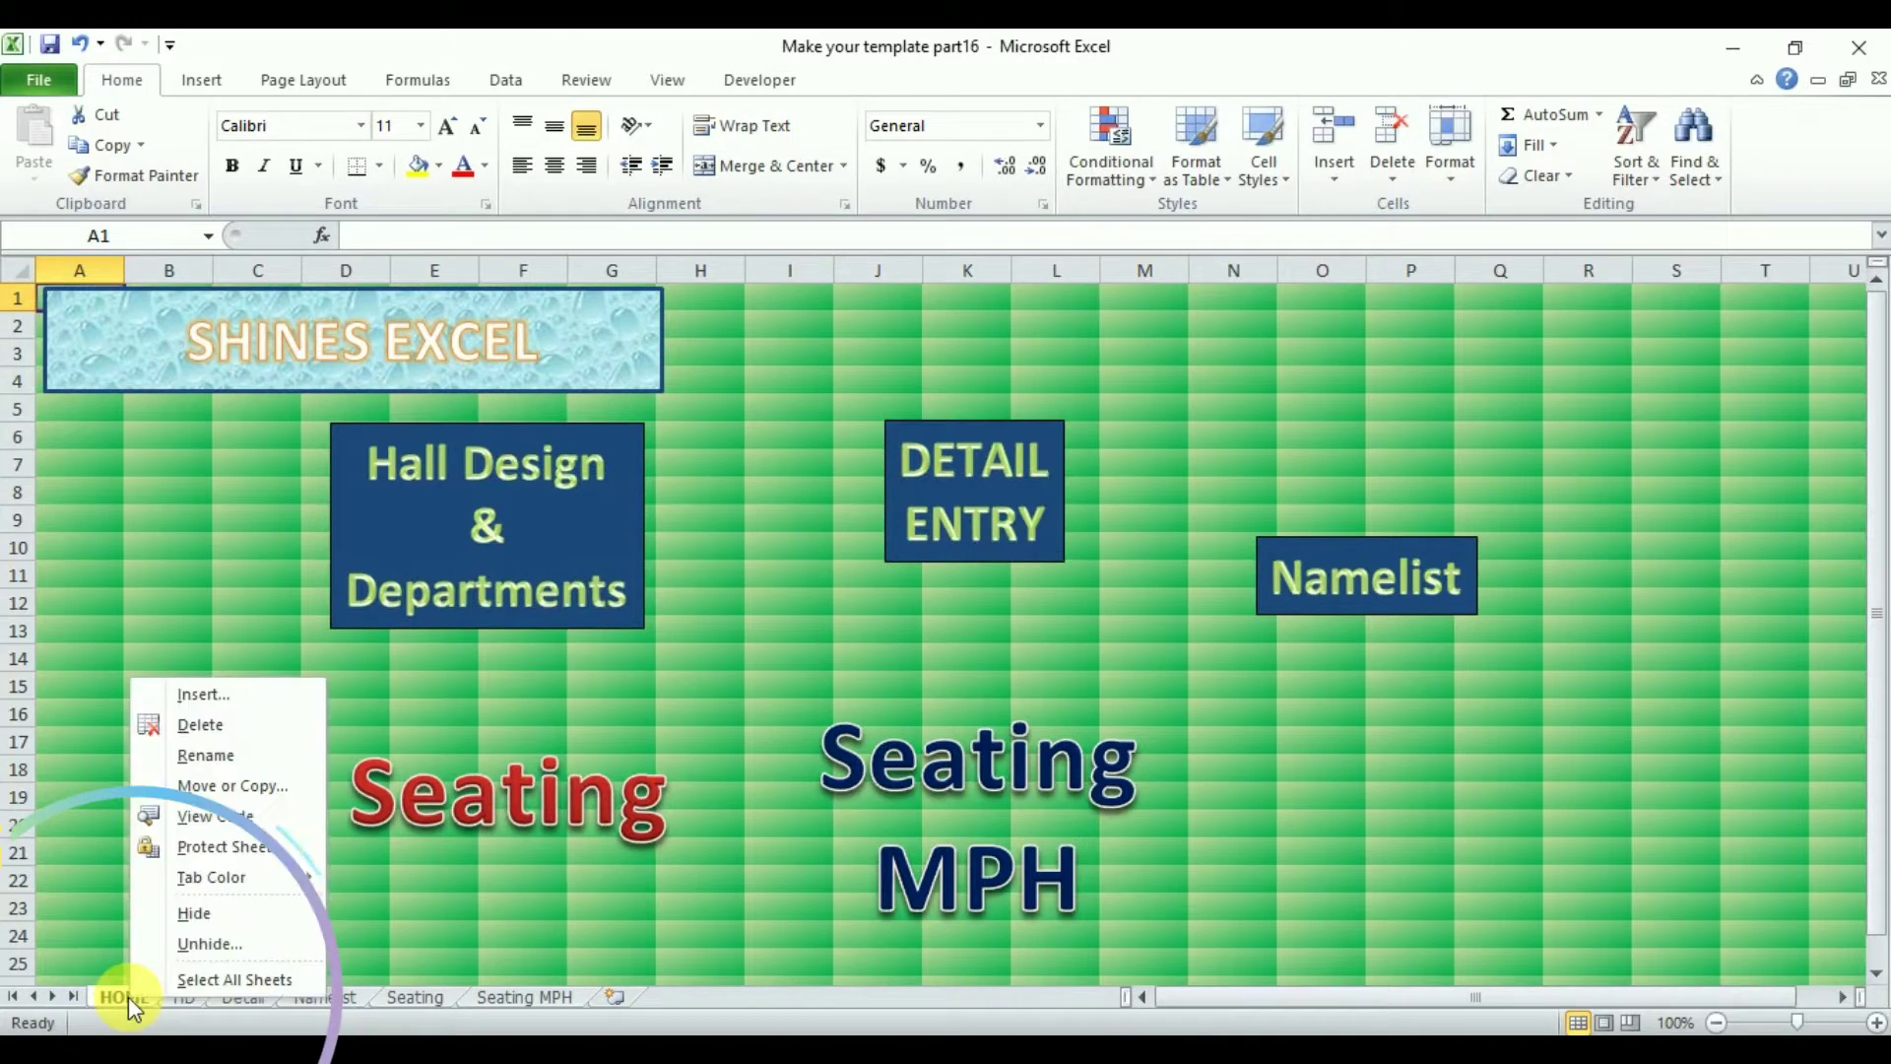
left_click(207, 944)
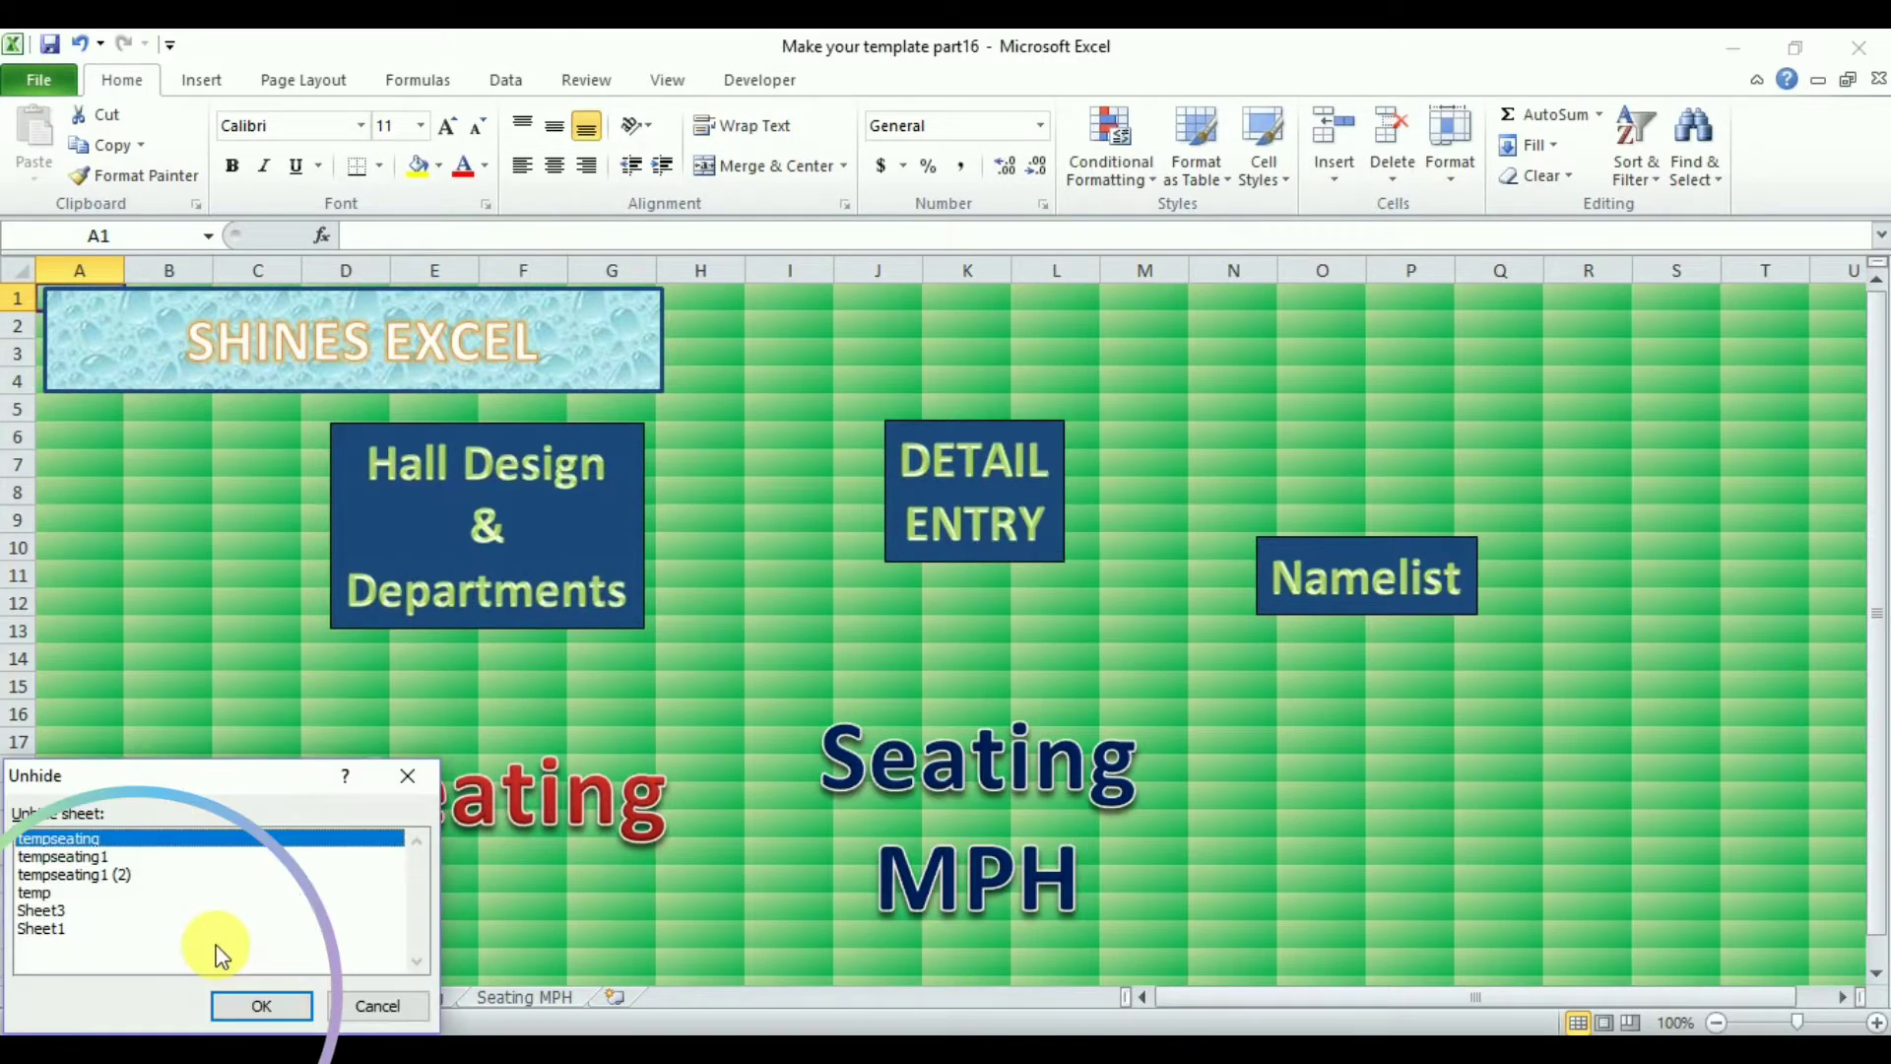
left_click(87, 858)
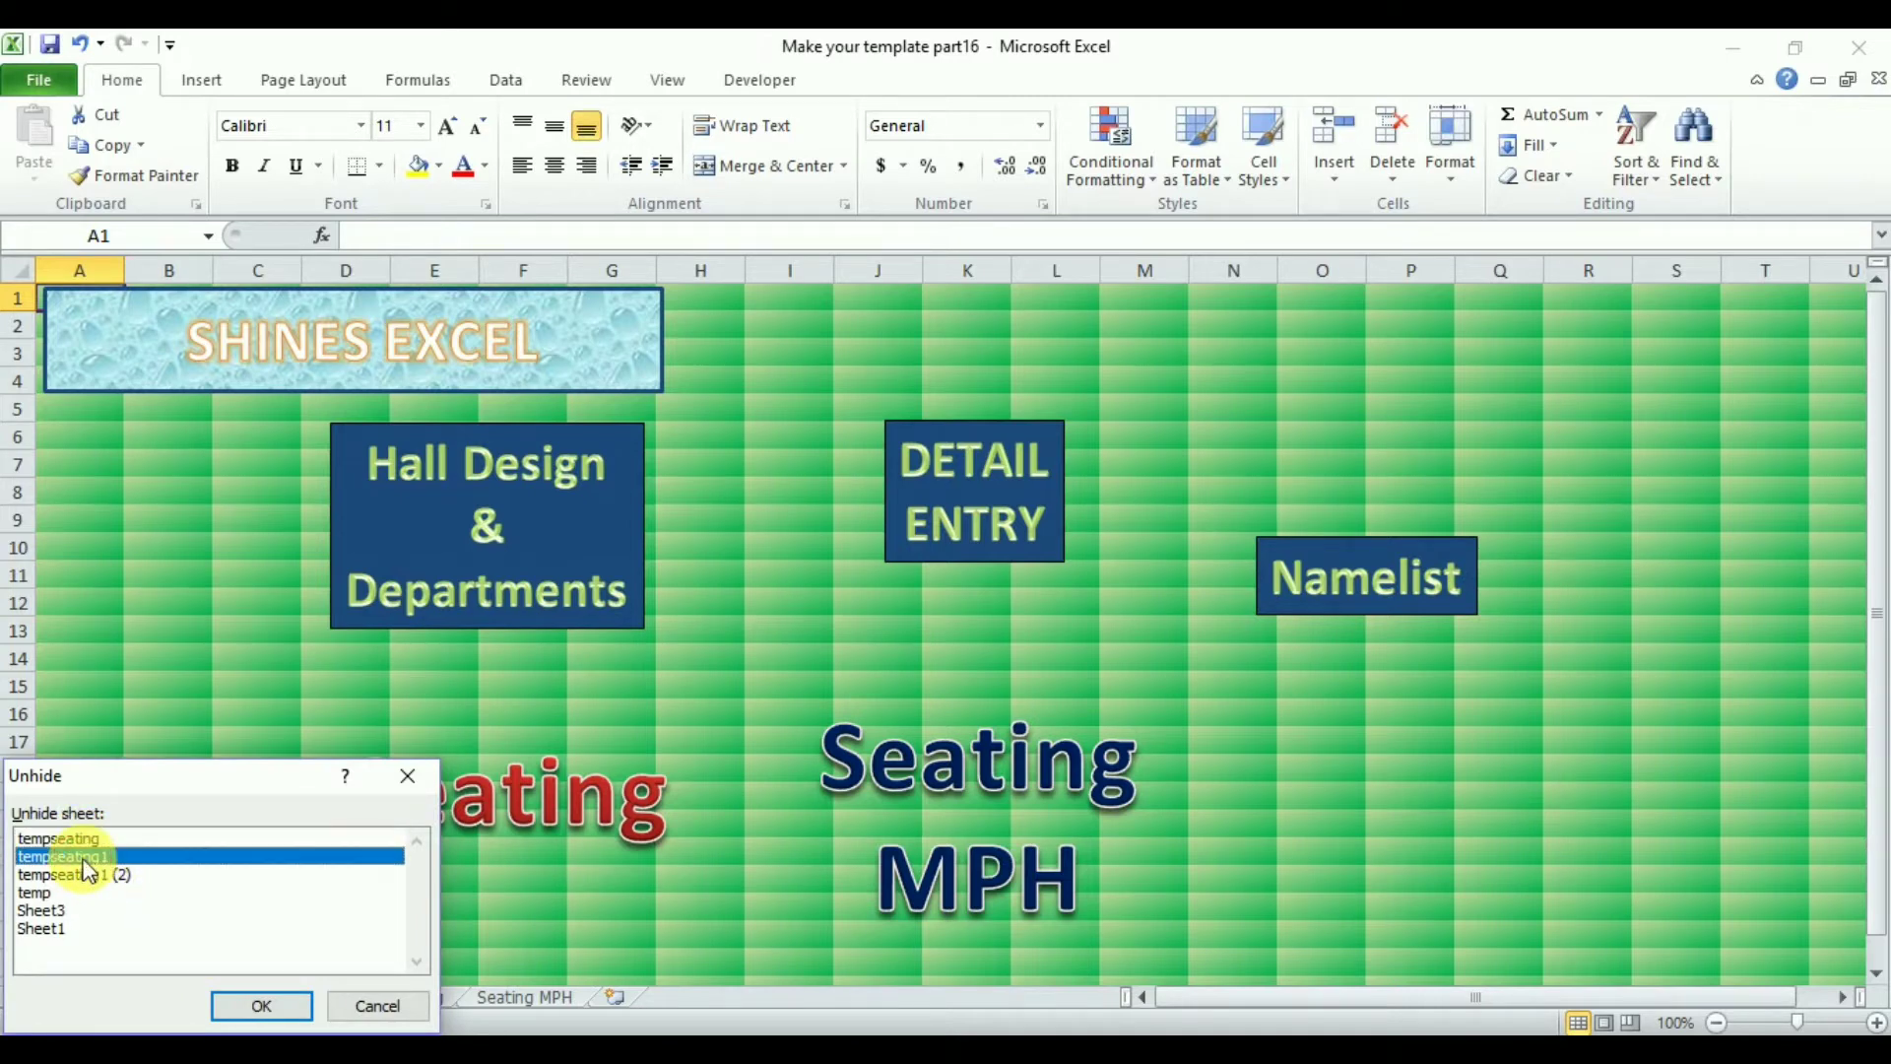
left_click(262, 1006)
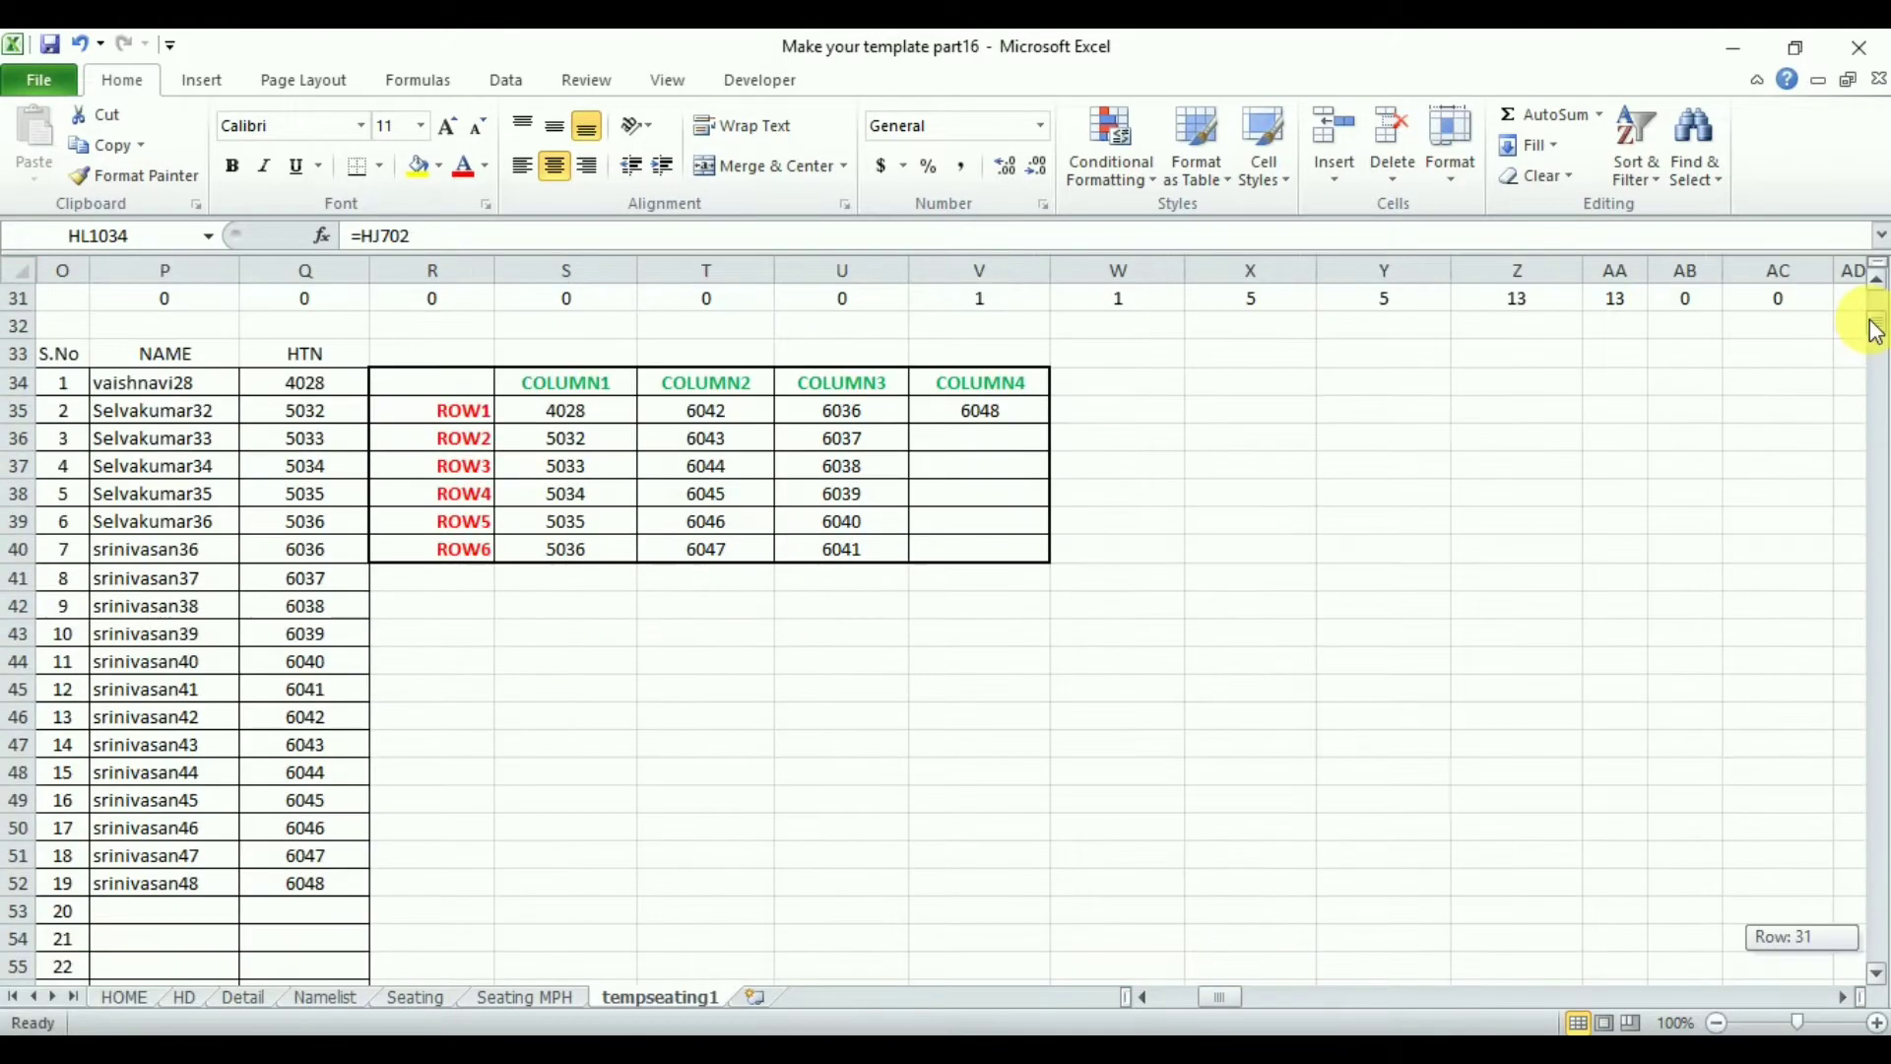
- Label cell W34, beside the first seating table's COLUMN4 header, as Pattern1
mouse_move(1874, 320)
left_mouse_down()
mouse_move(1874, 357)
mouse_move(1879, 317)
left_mouse_up()
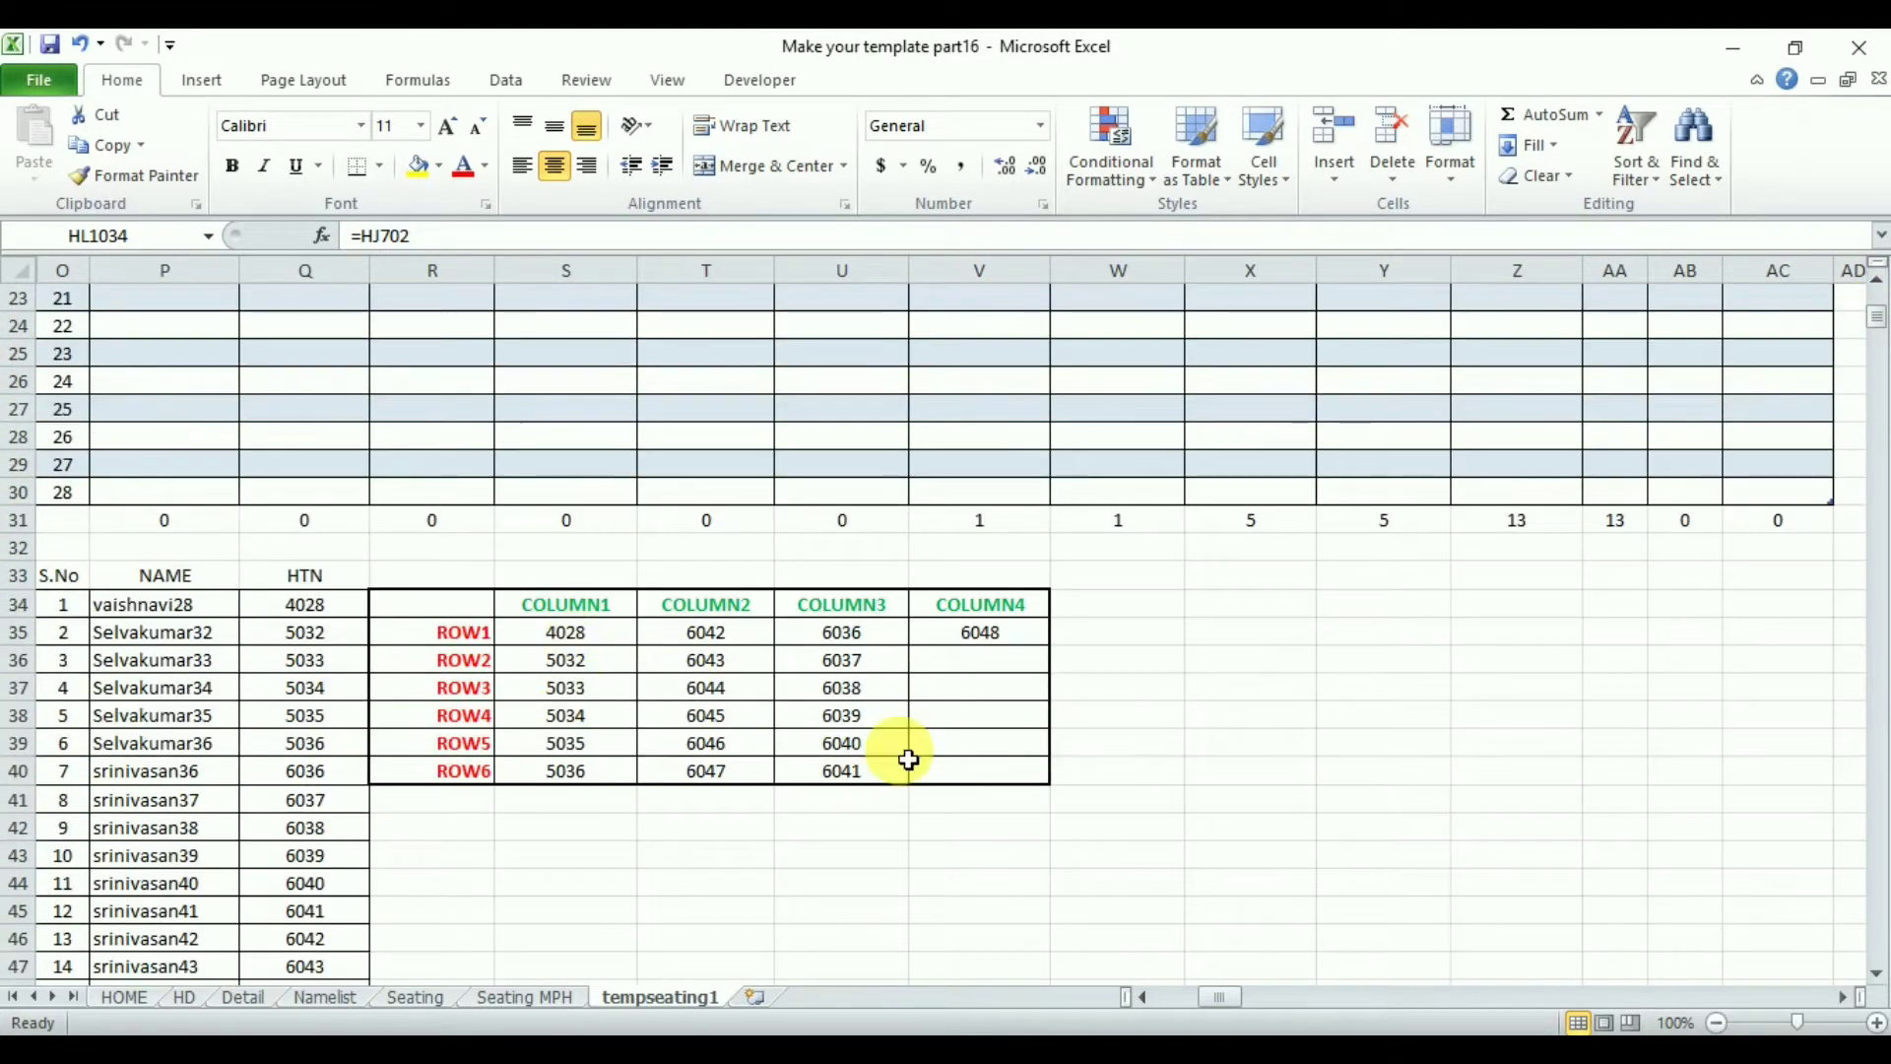
left_click(1143, 609)
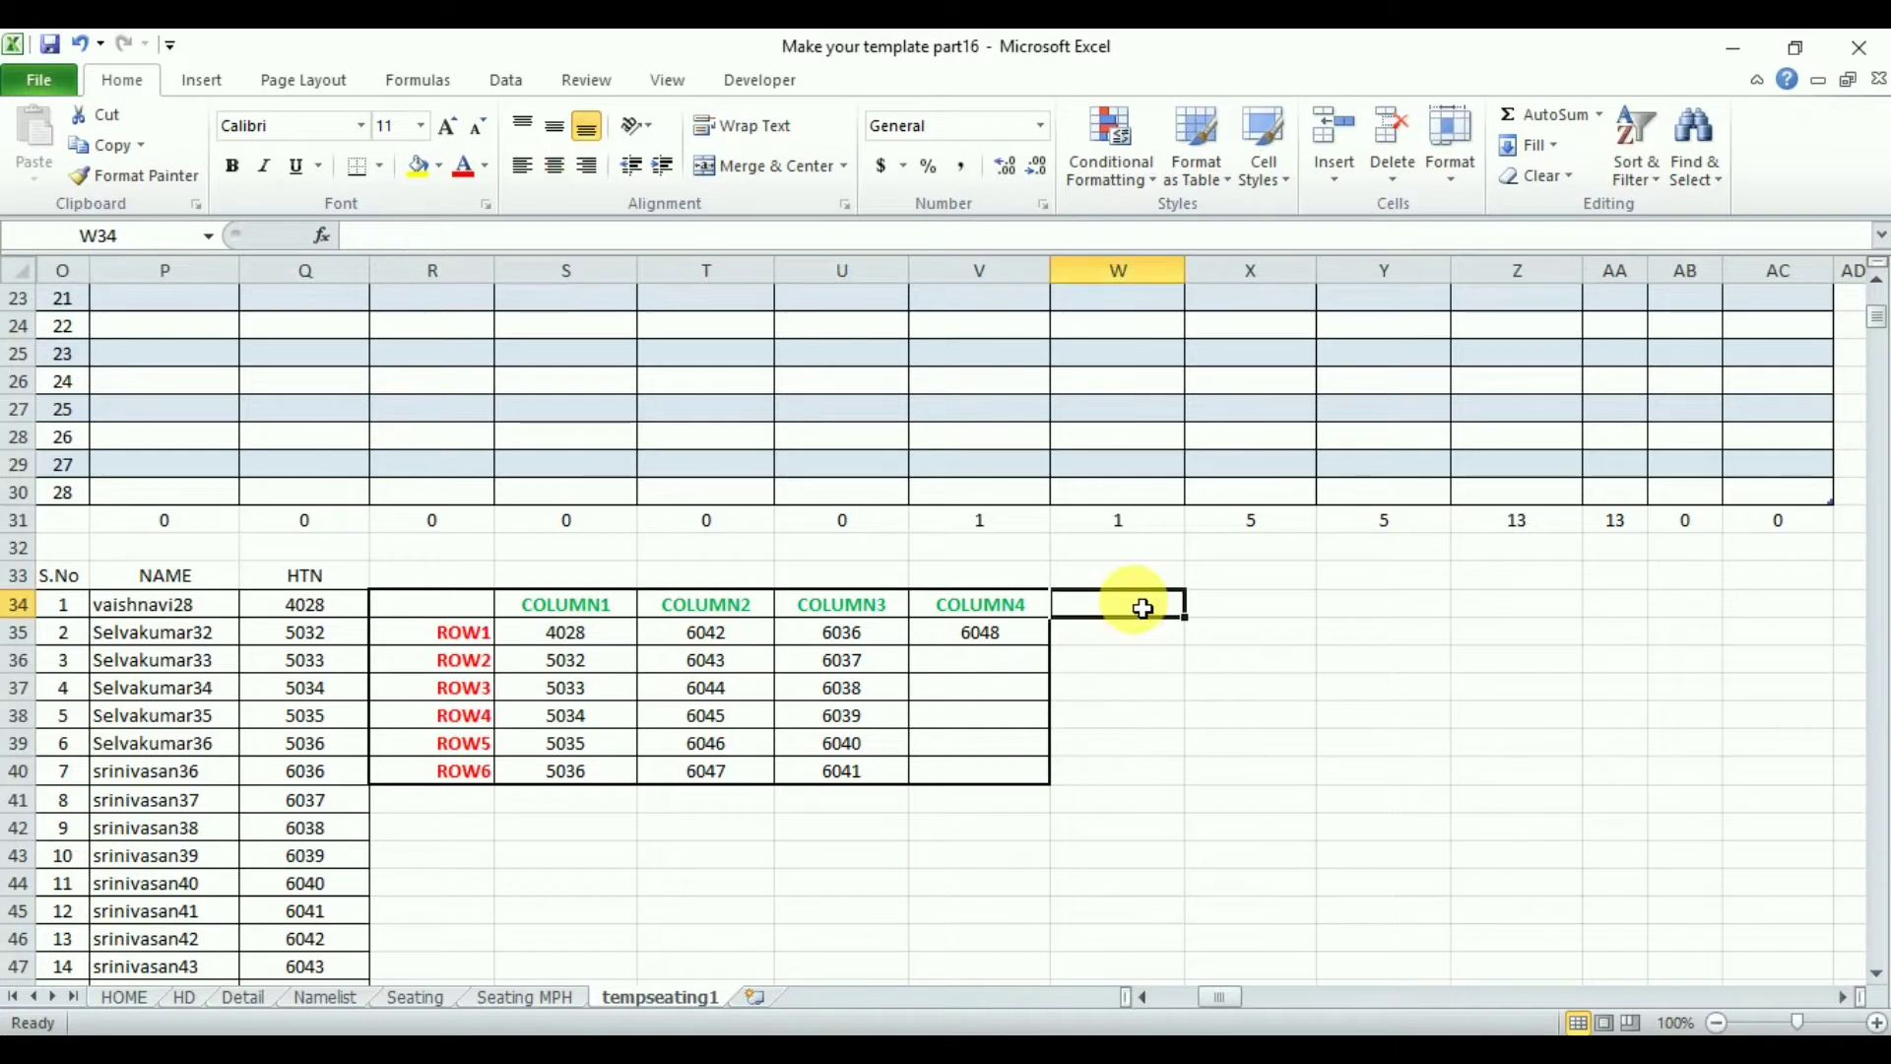
type("P")
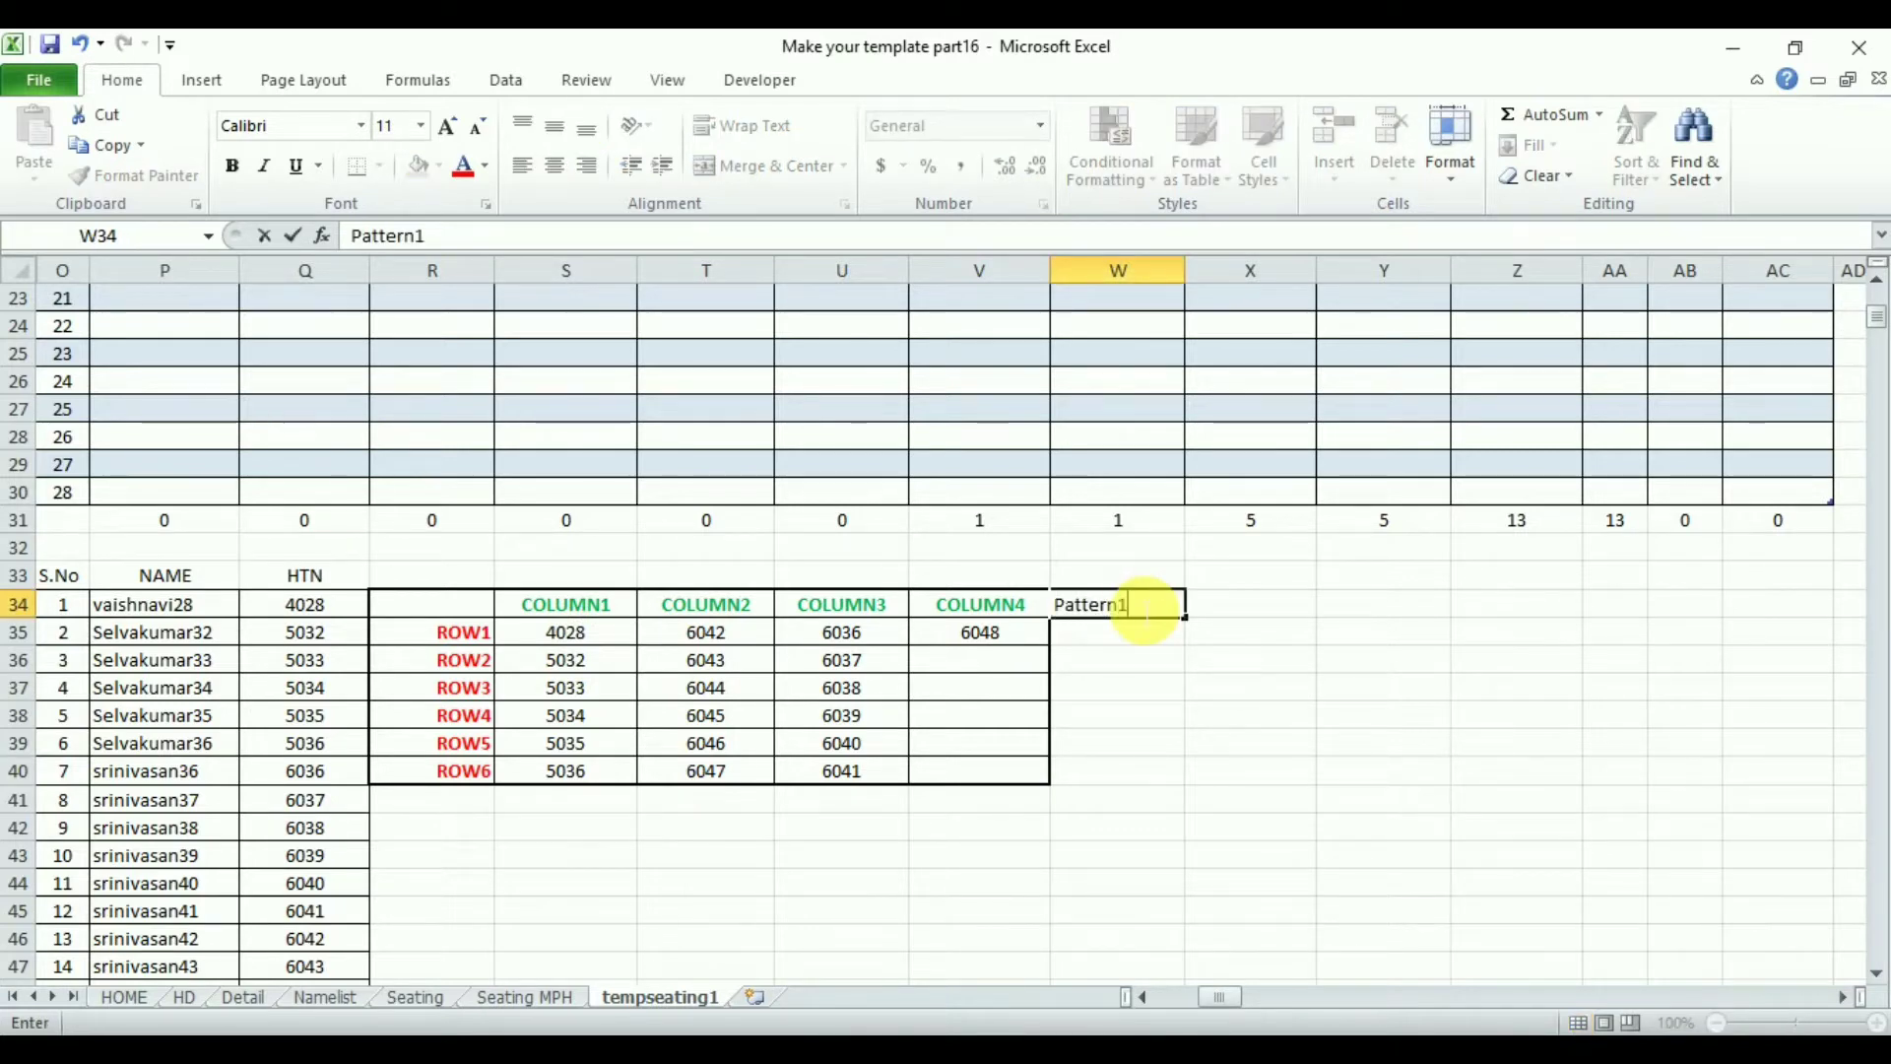
type("attern1")
key("Return")
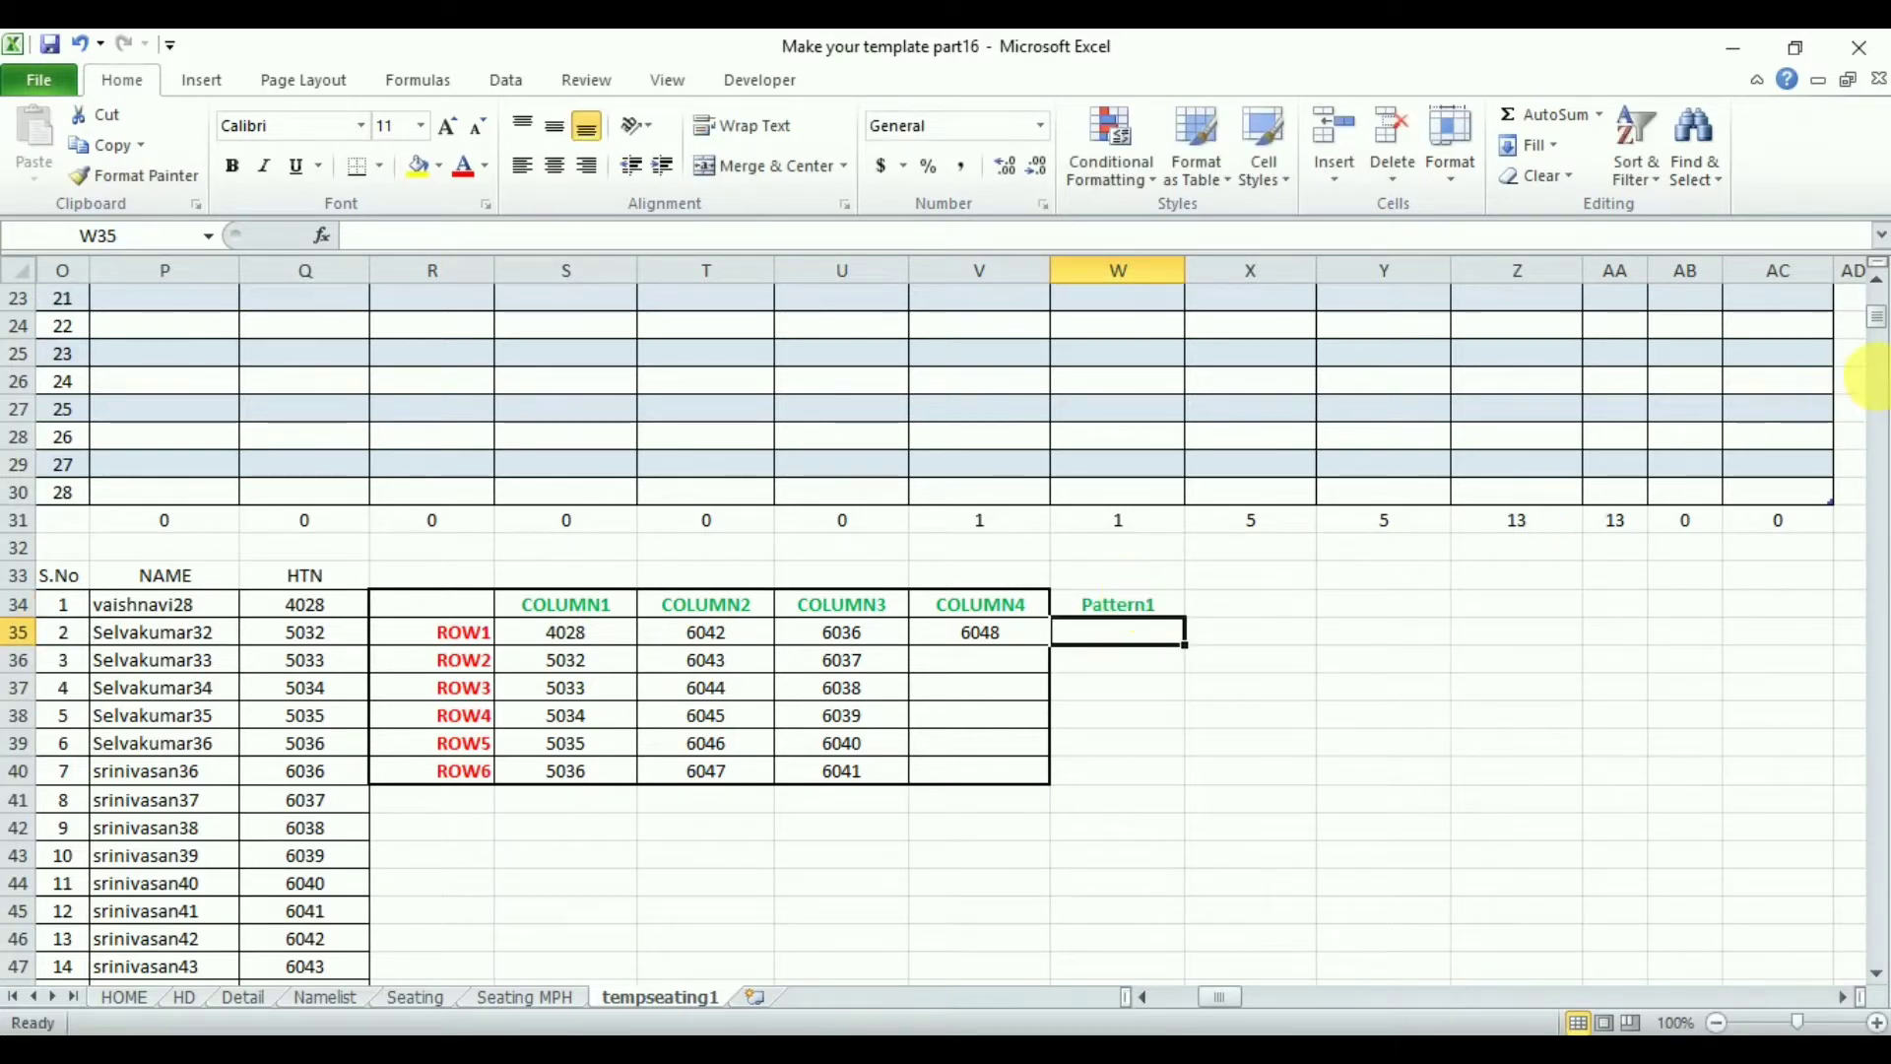
- Label cell Q119, beside the second seating table, as Pattern2
left_click_drag(1870, 328, 1877, 378)
left_click(282, 499)
type("Pattern2")
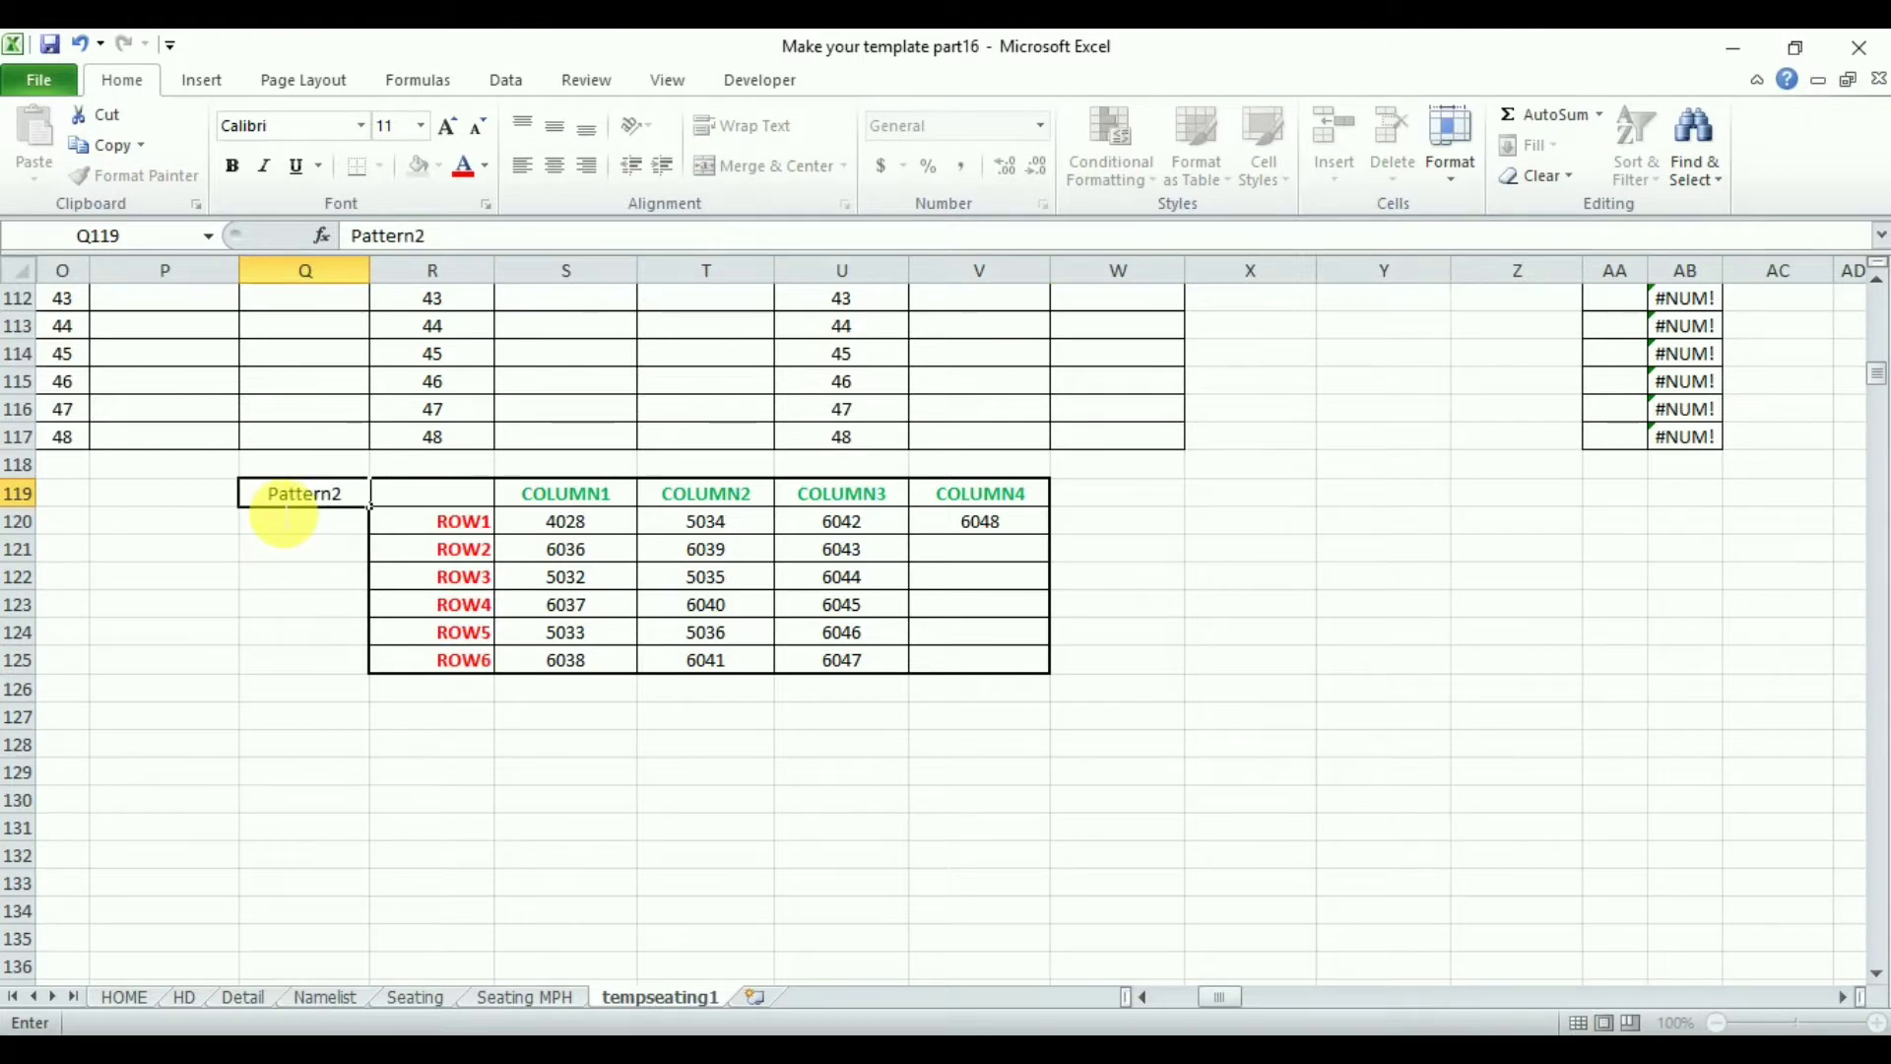
key("Return")
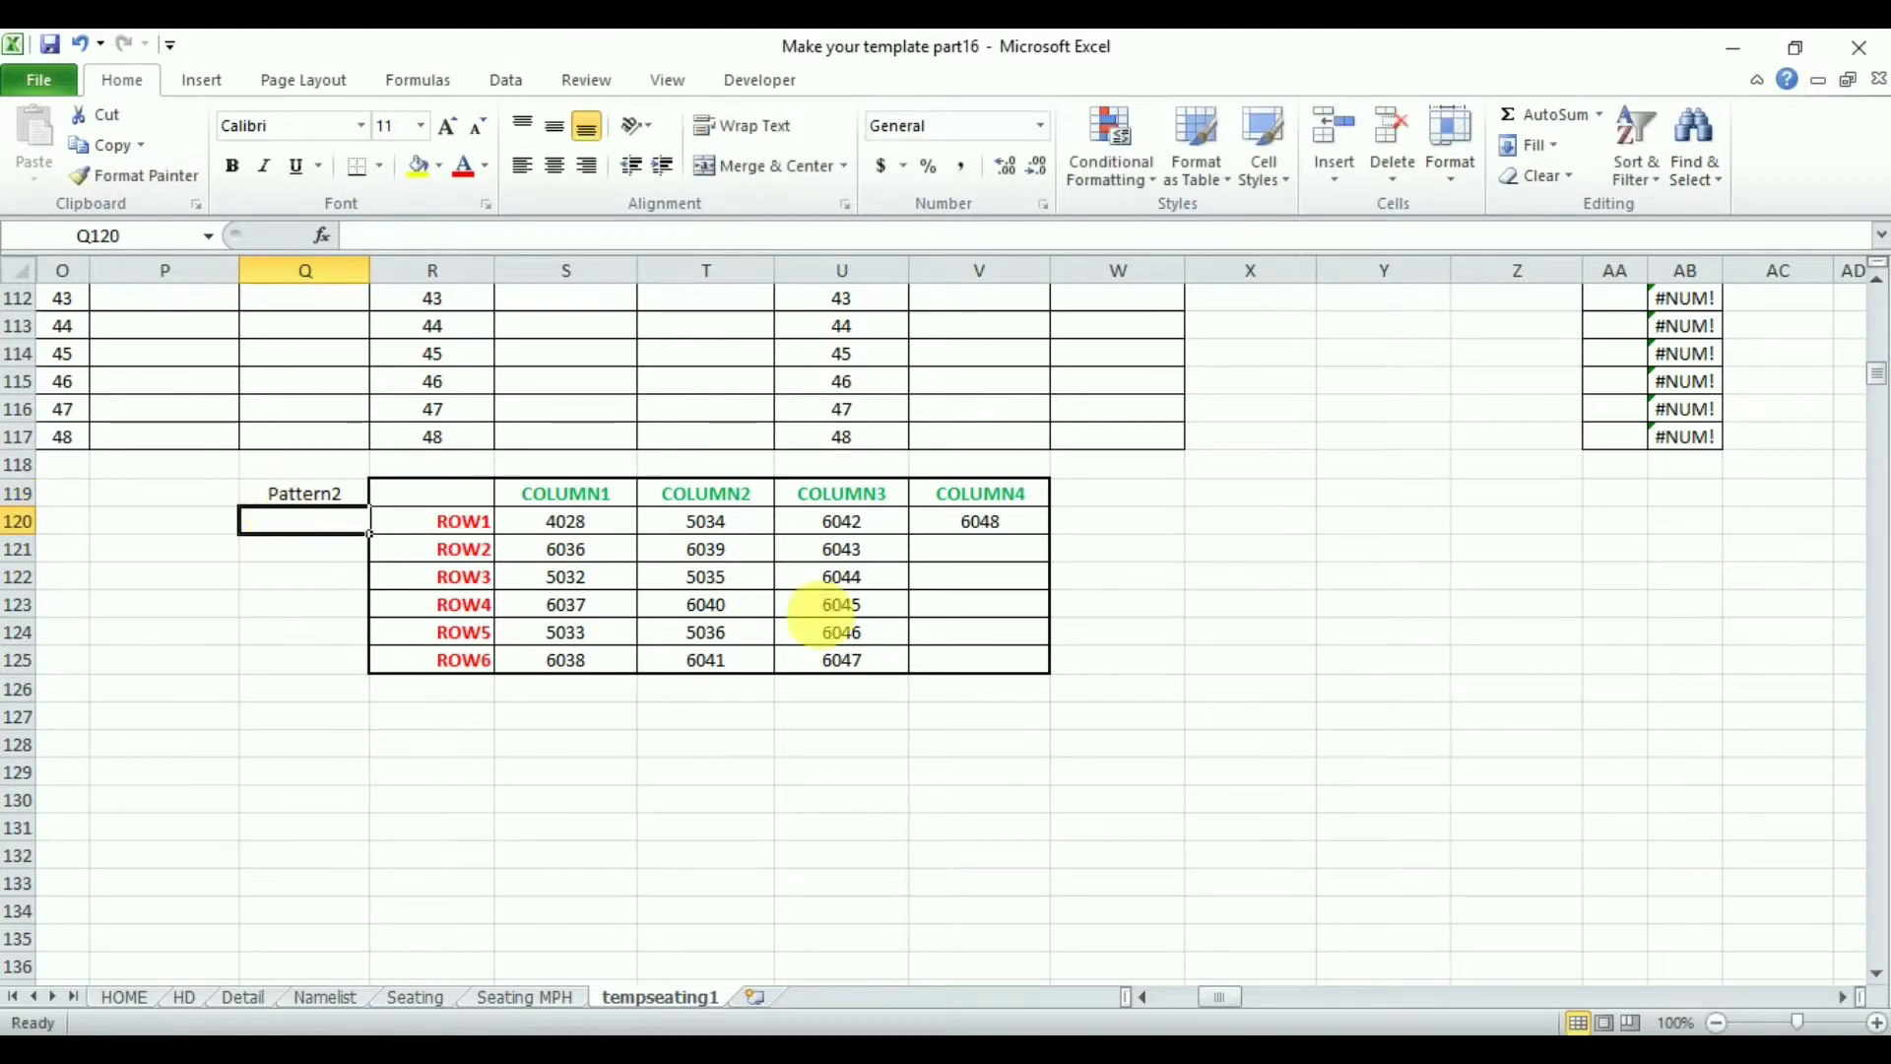
- On the Detail sheet, copy the ABAB pattern table and paste it at D24 below it
left_click_drag(1874, 384, 1876, 390)
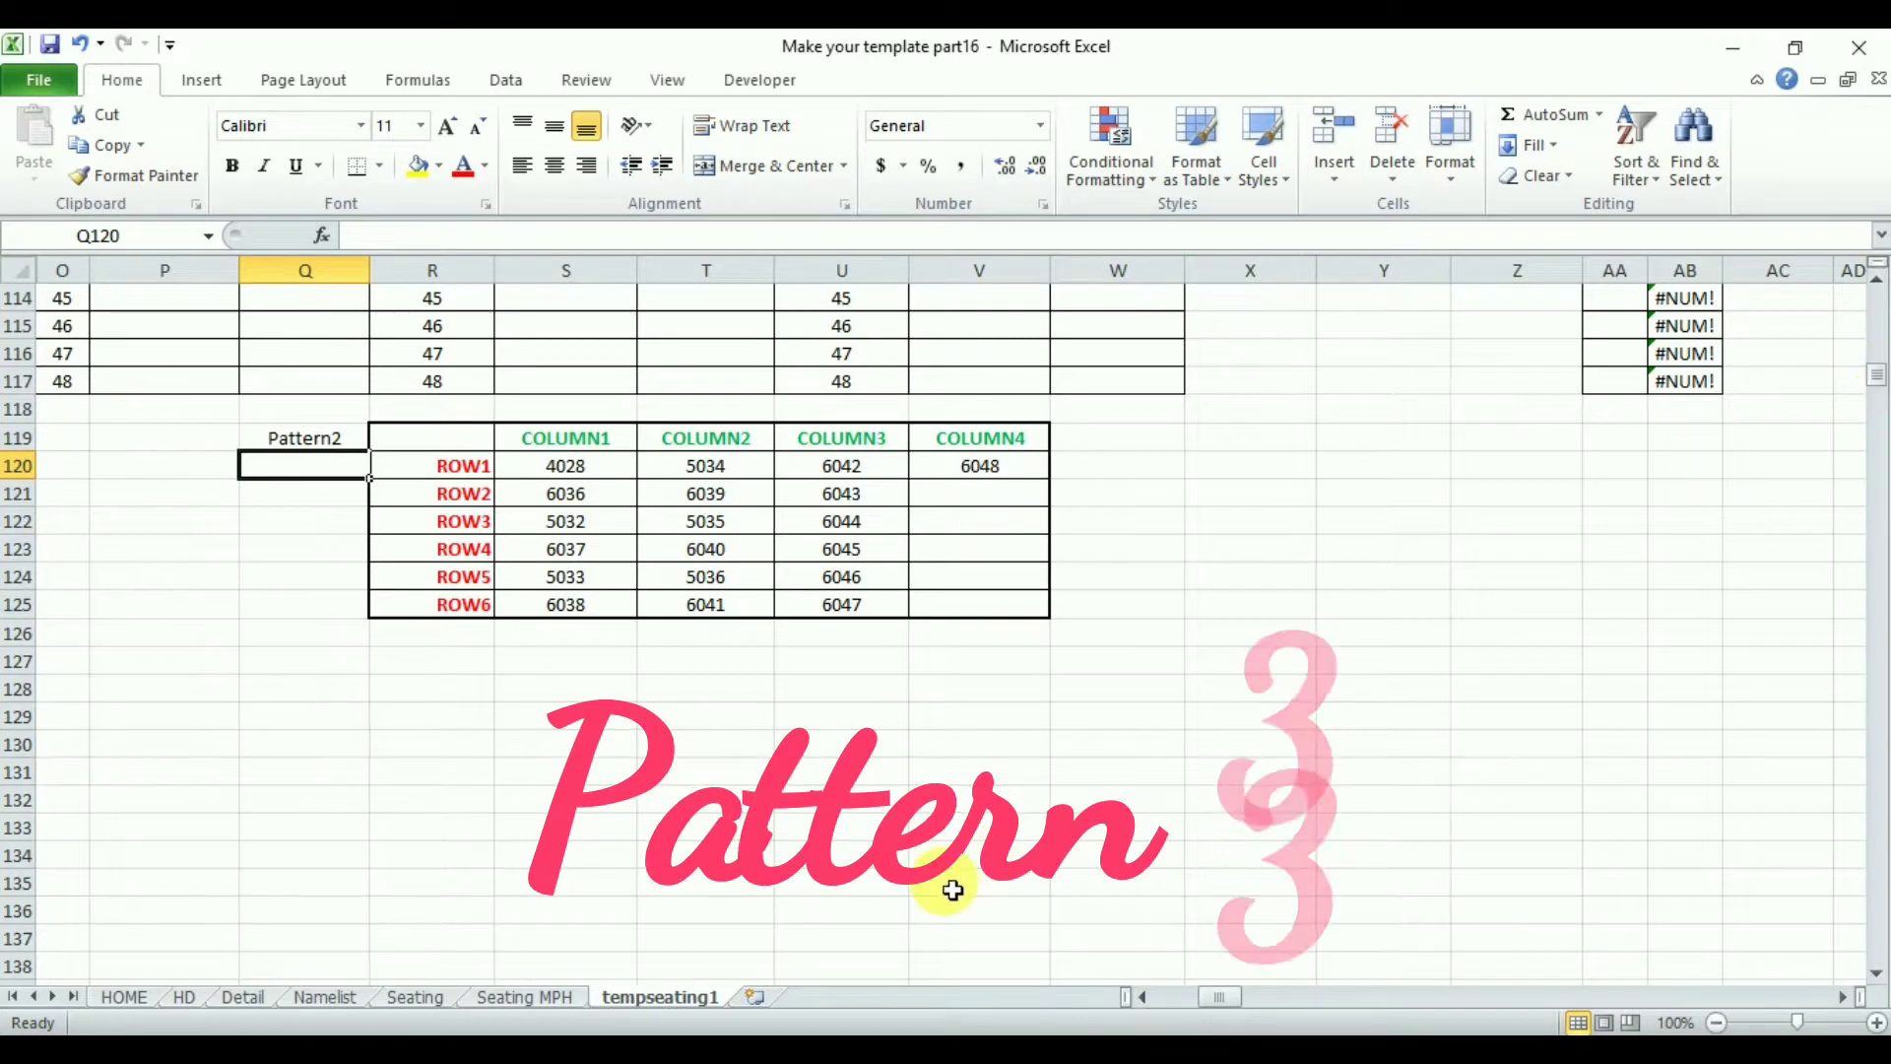
left_click(232, 996)
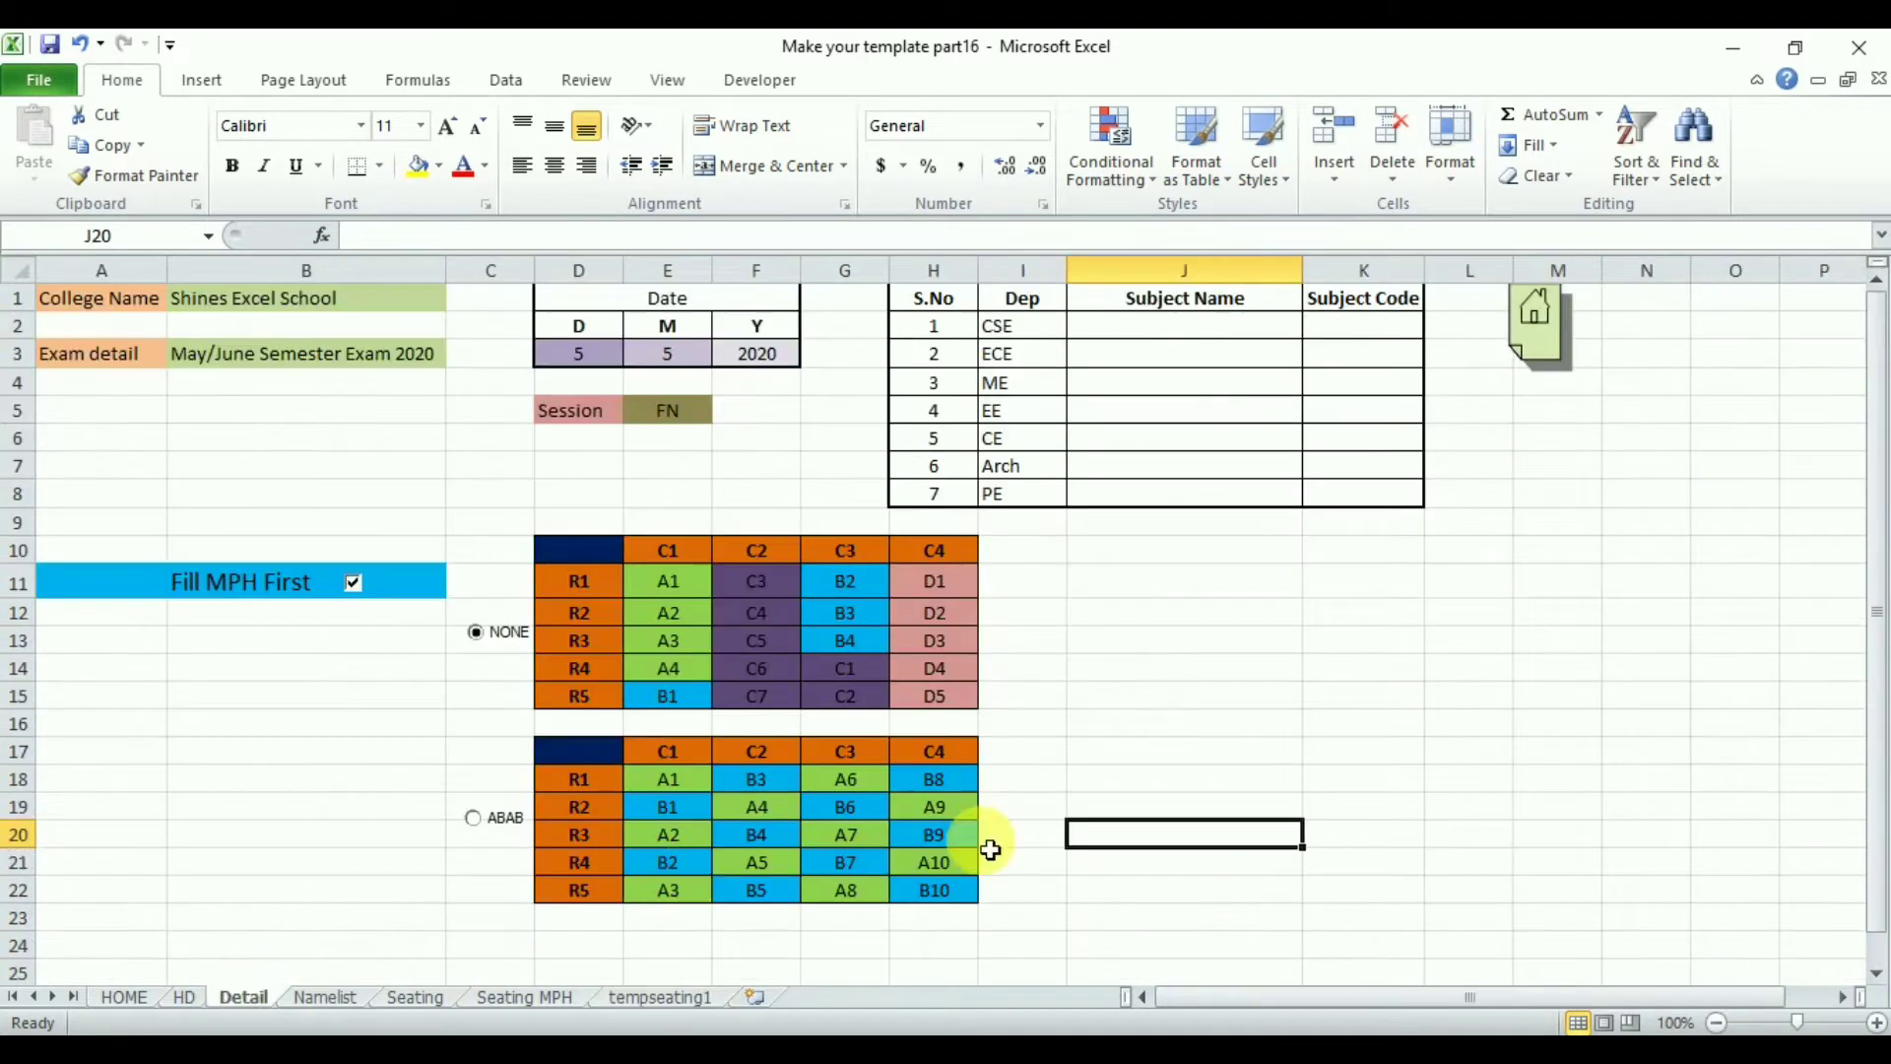
left_click(1877, 980)
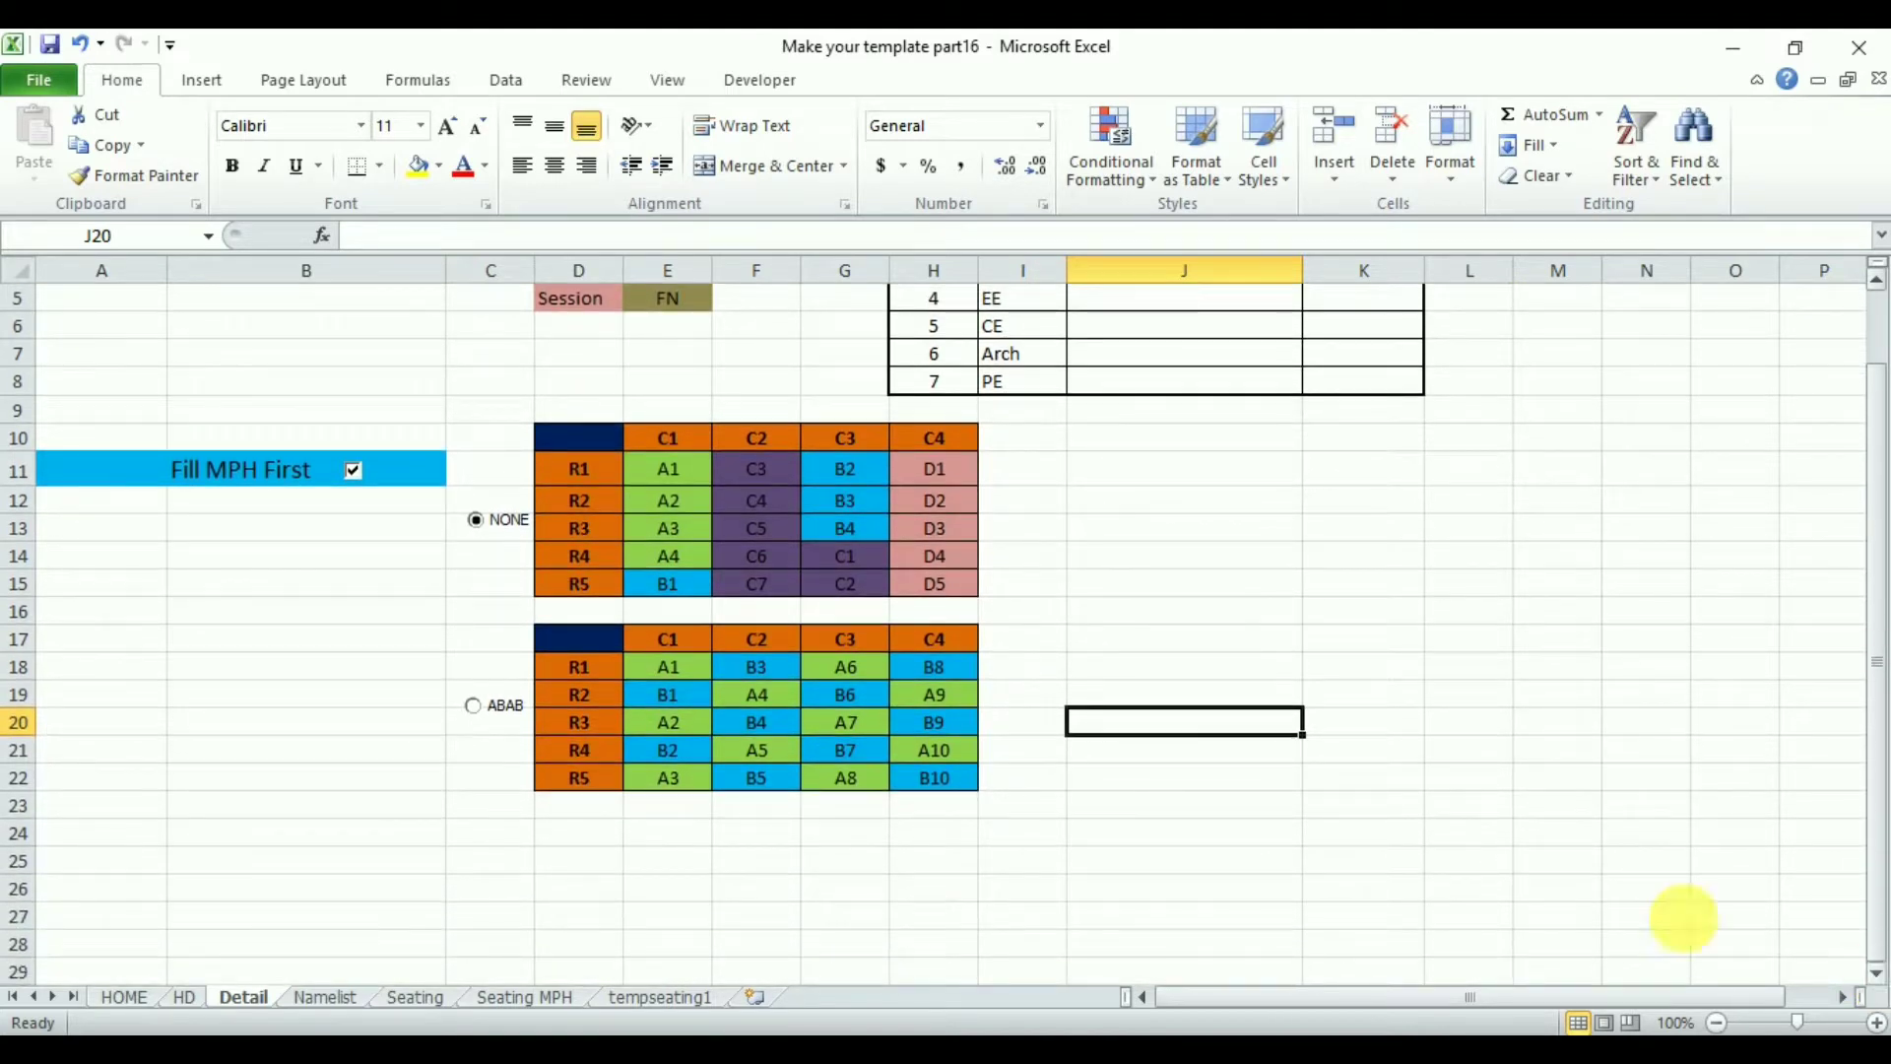
left_click_drag(569, 645, 968, 783)
key("ctrl+c")
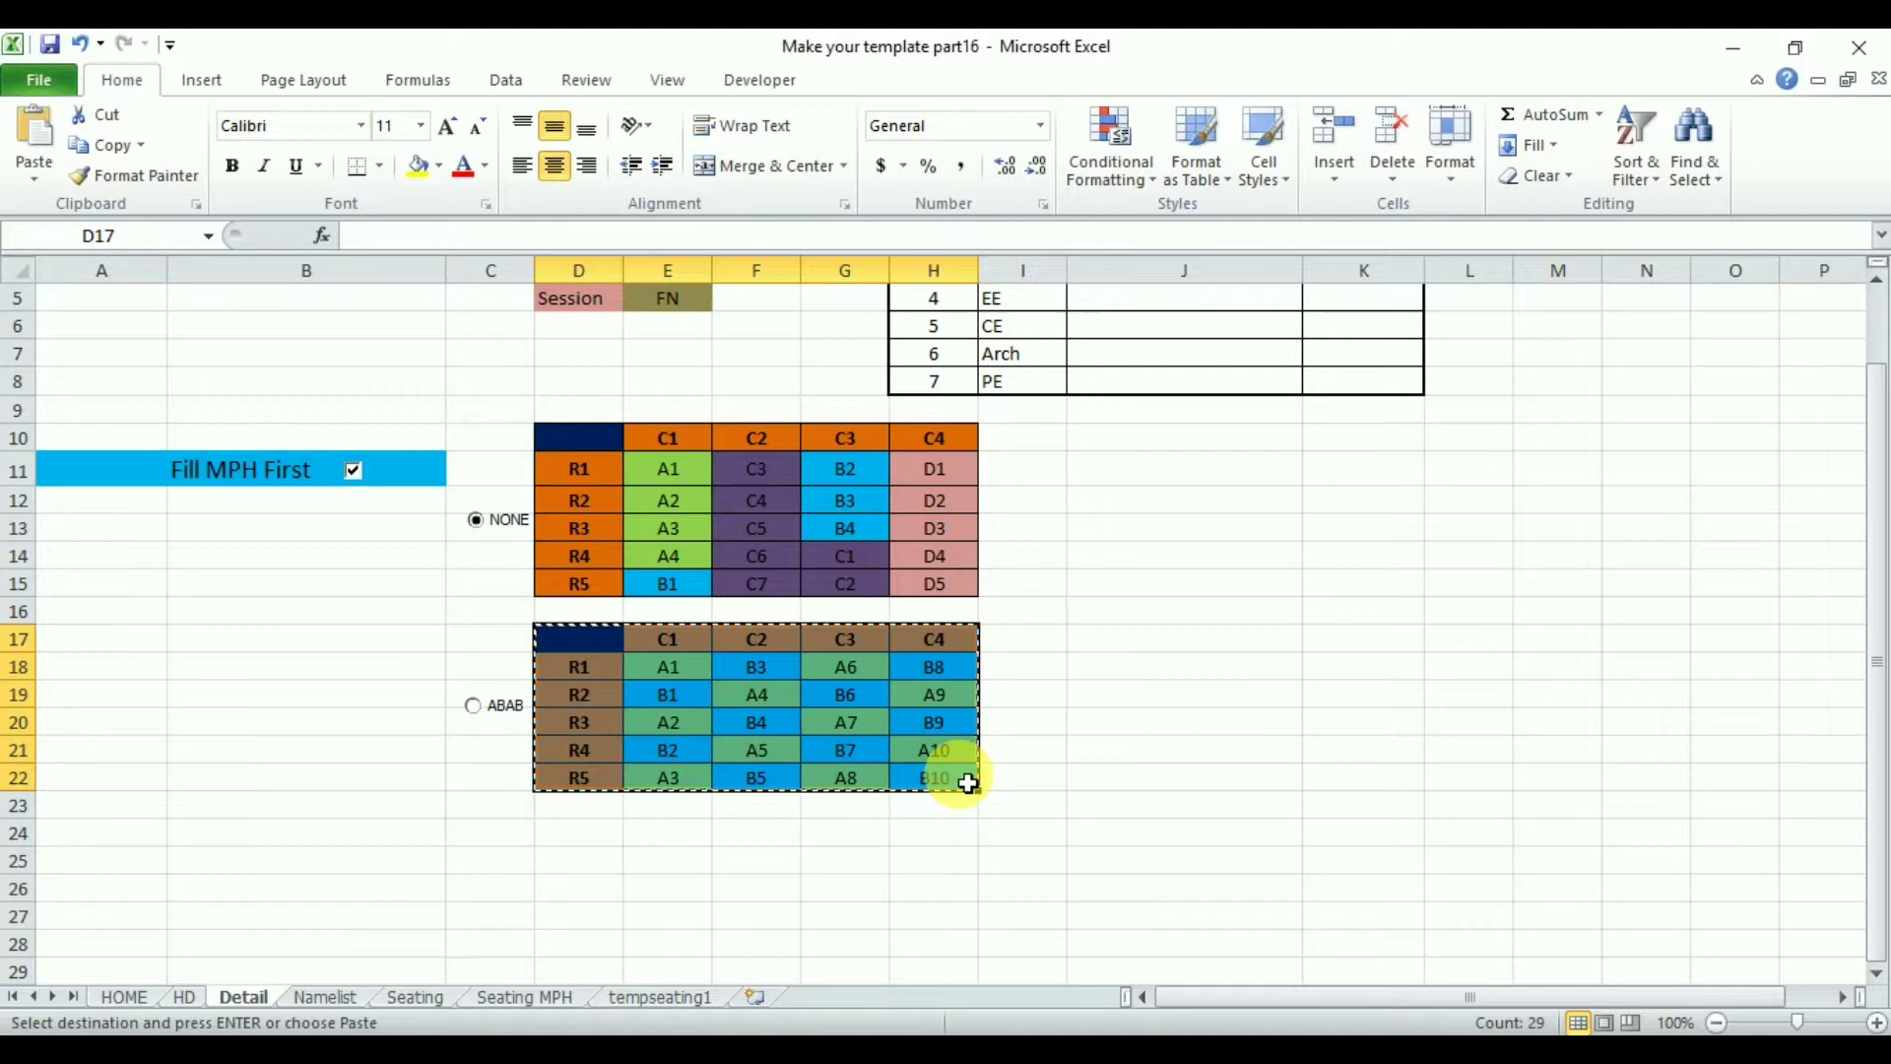
left_click(566, 833)
key("ctrl+v")
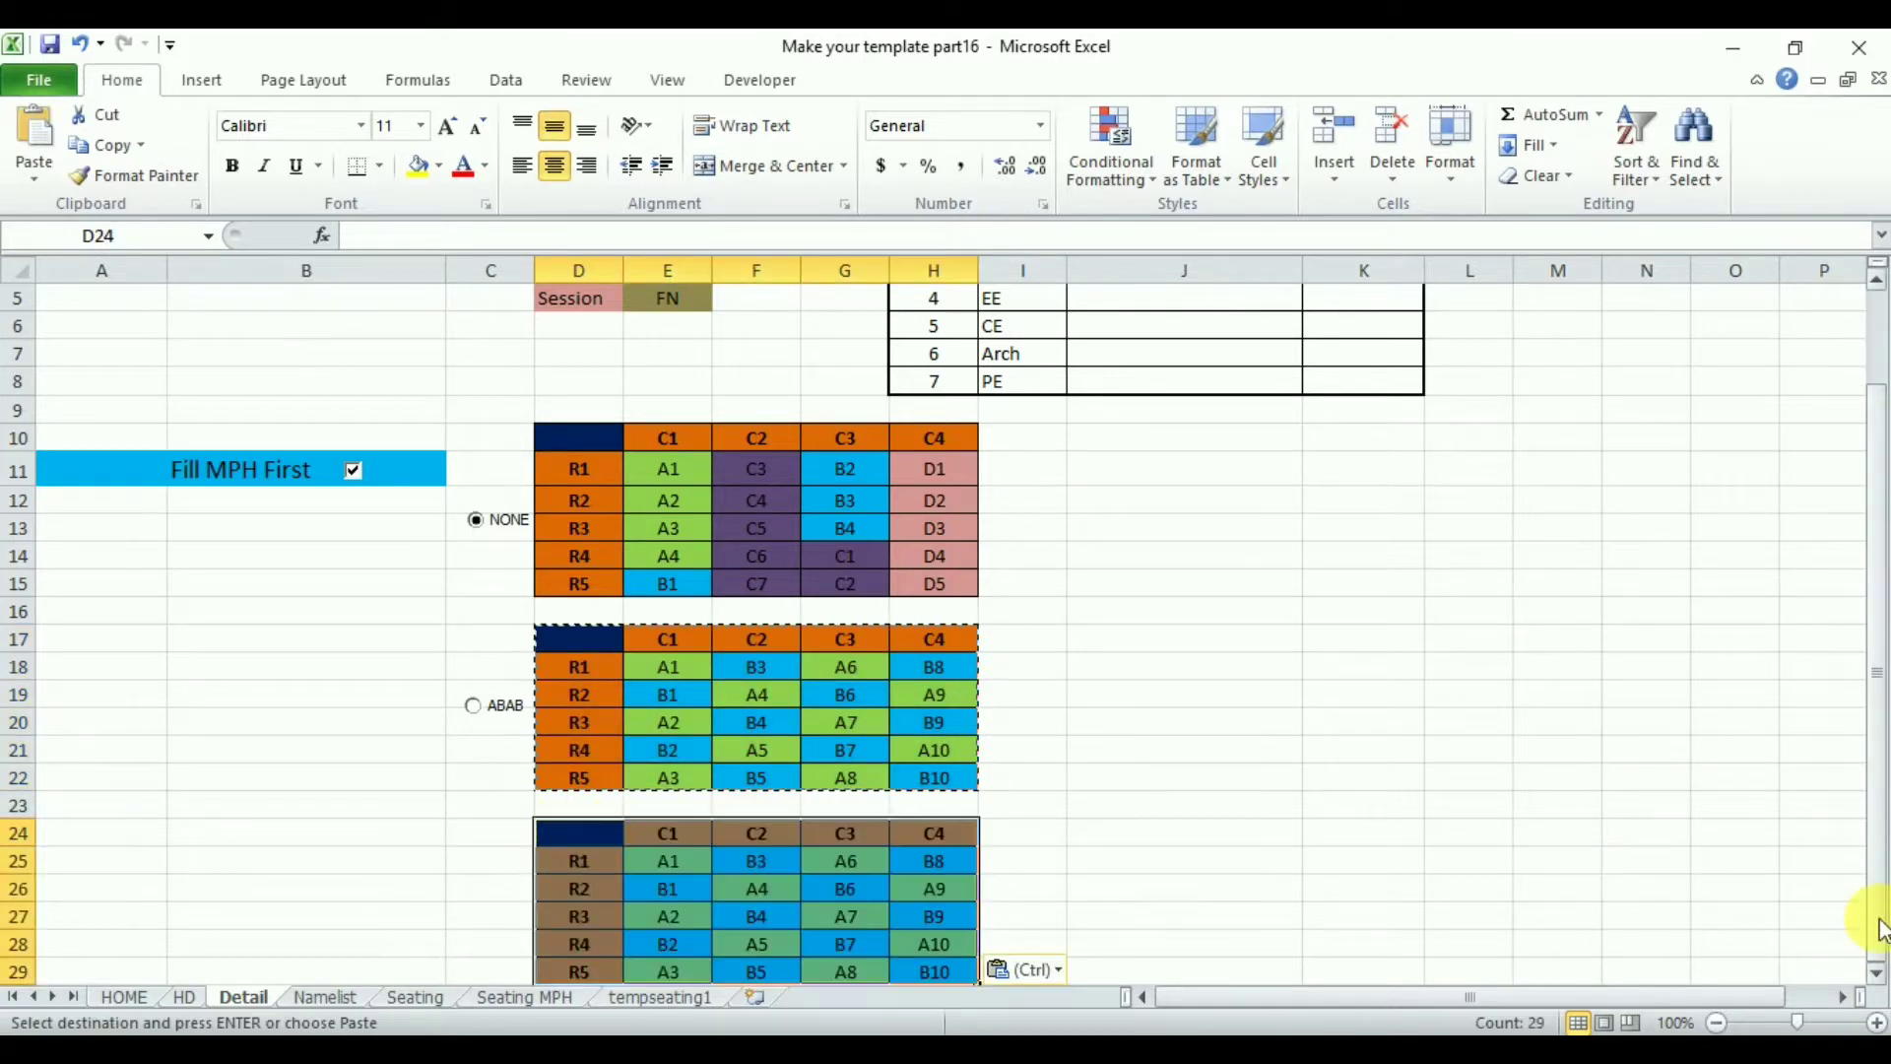
- Fill the whole C1 column of the new table with A1
left_click(1876, 973)
left_click(1876, 973)
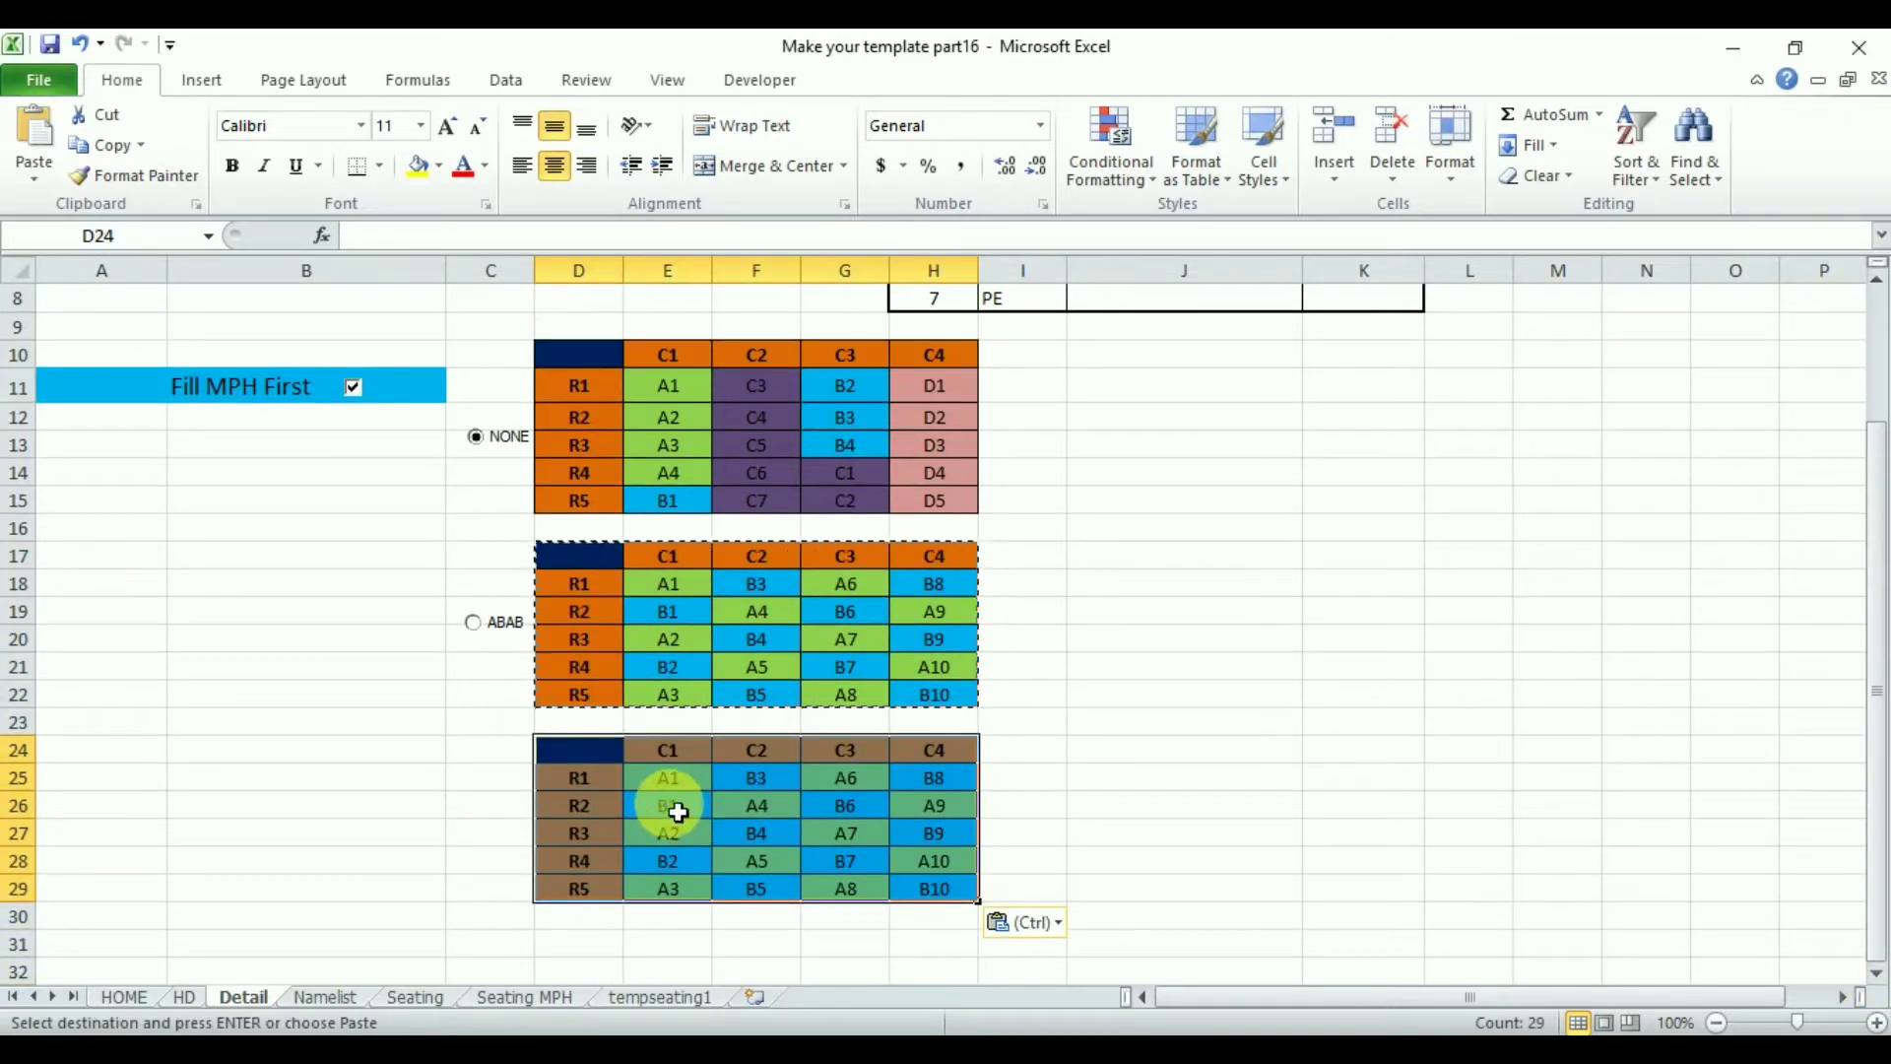
left_click(673, 781)
key("ctrl+c")
left_click_drag(676, 806, 687, 890)
key("ctrl+v")
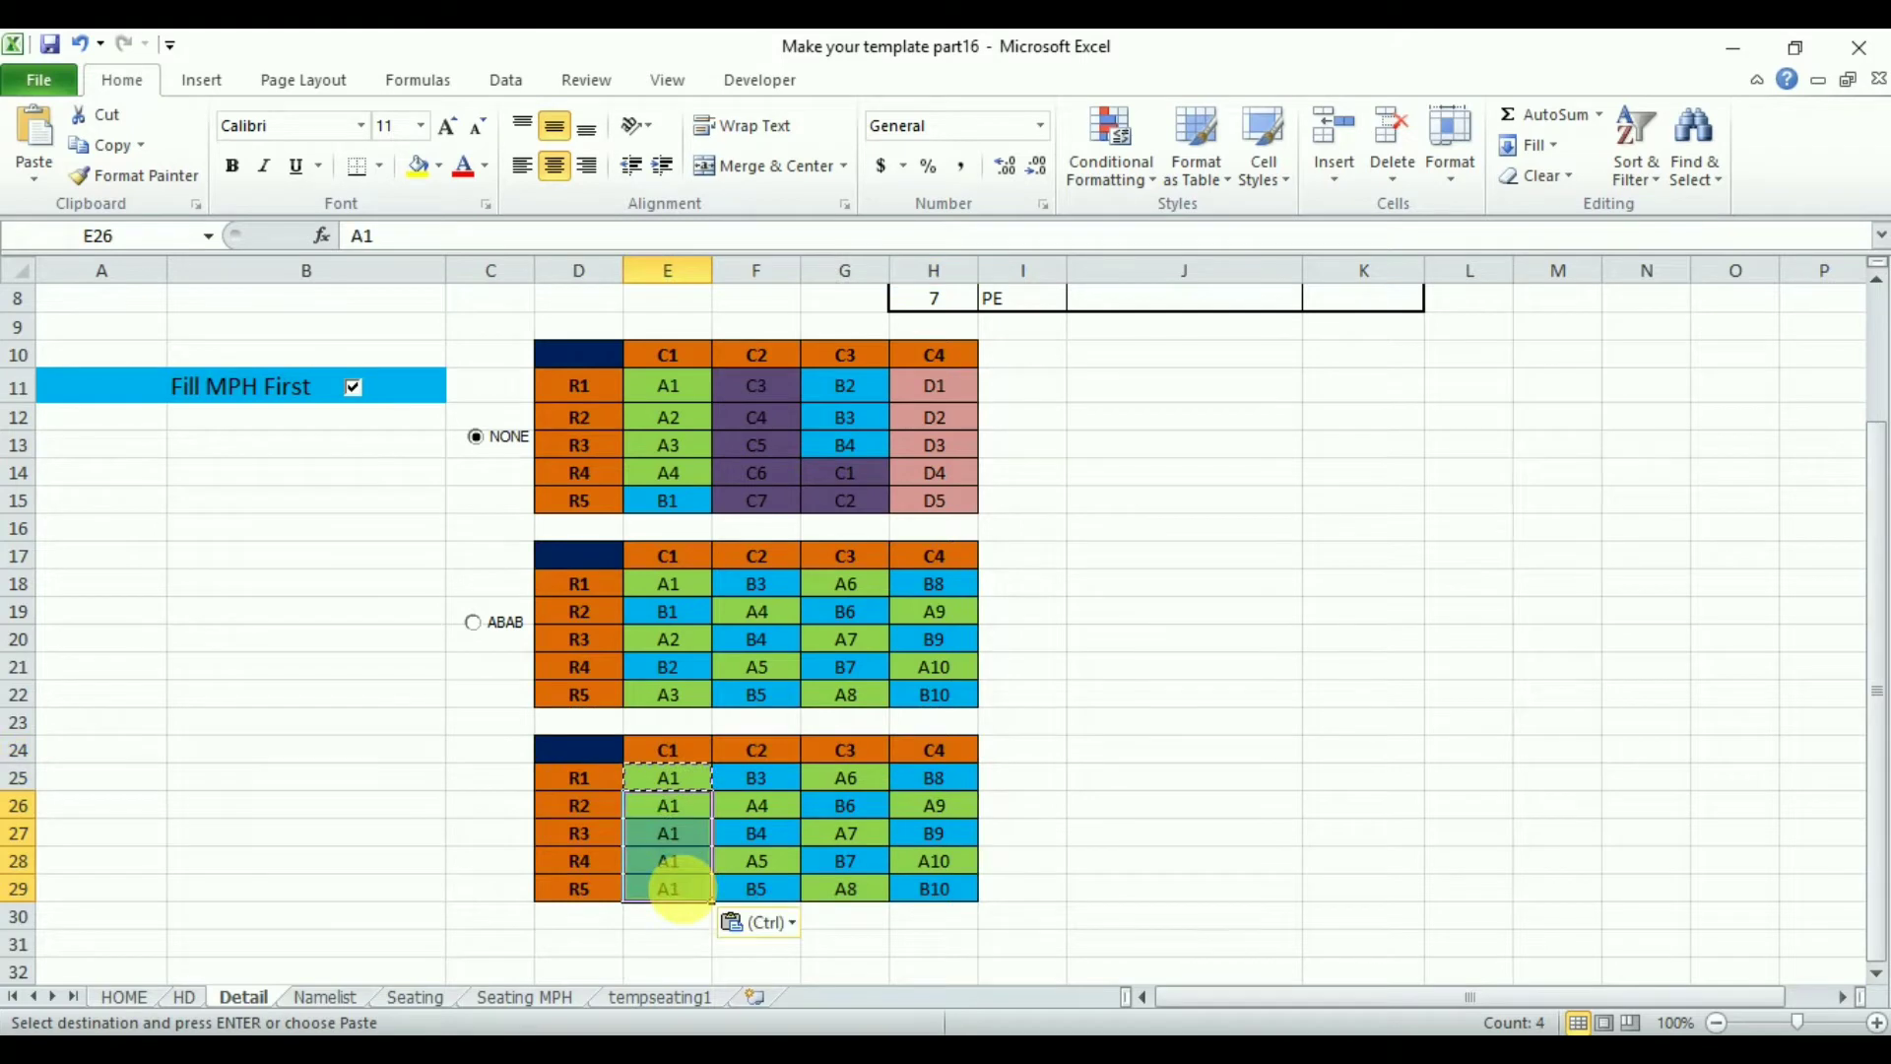
- Fill the C2 and C4 columns of the new table with B1
left_click(778, 780)
key("ctrl+c")
left_click(776, 814)
left_click_drag(775, 813, 772, 886)
key("ctrl+v")
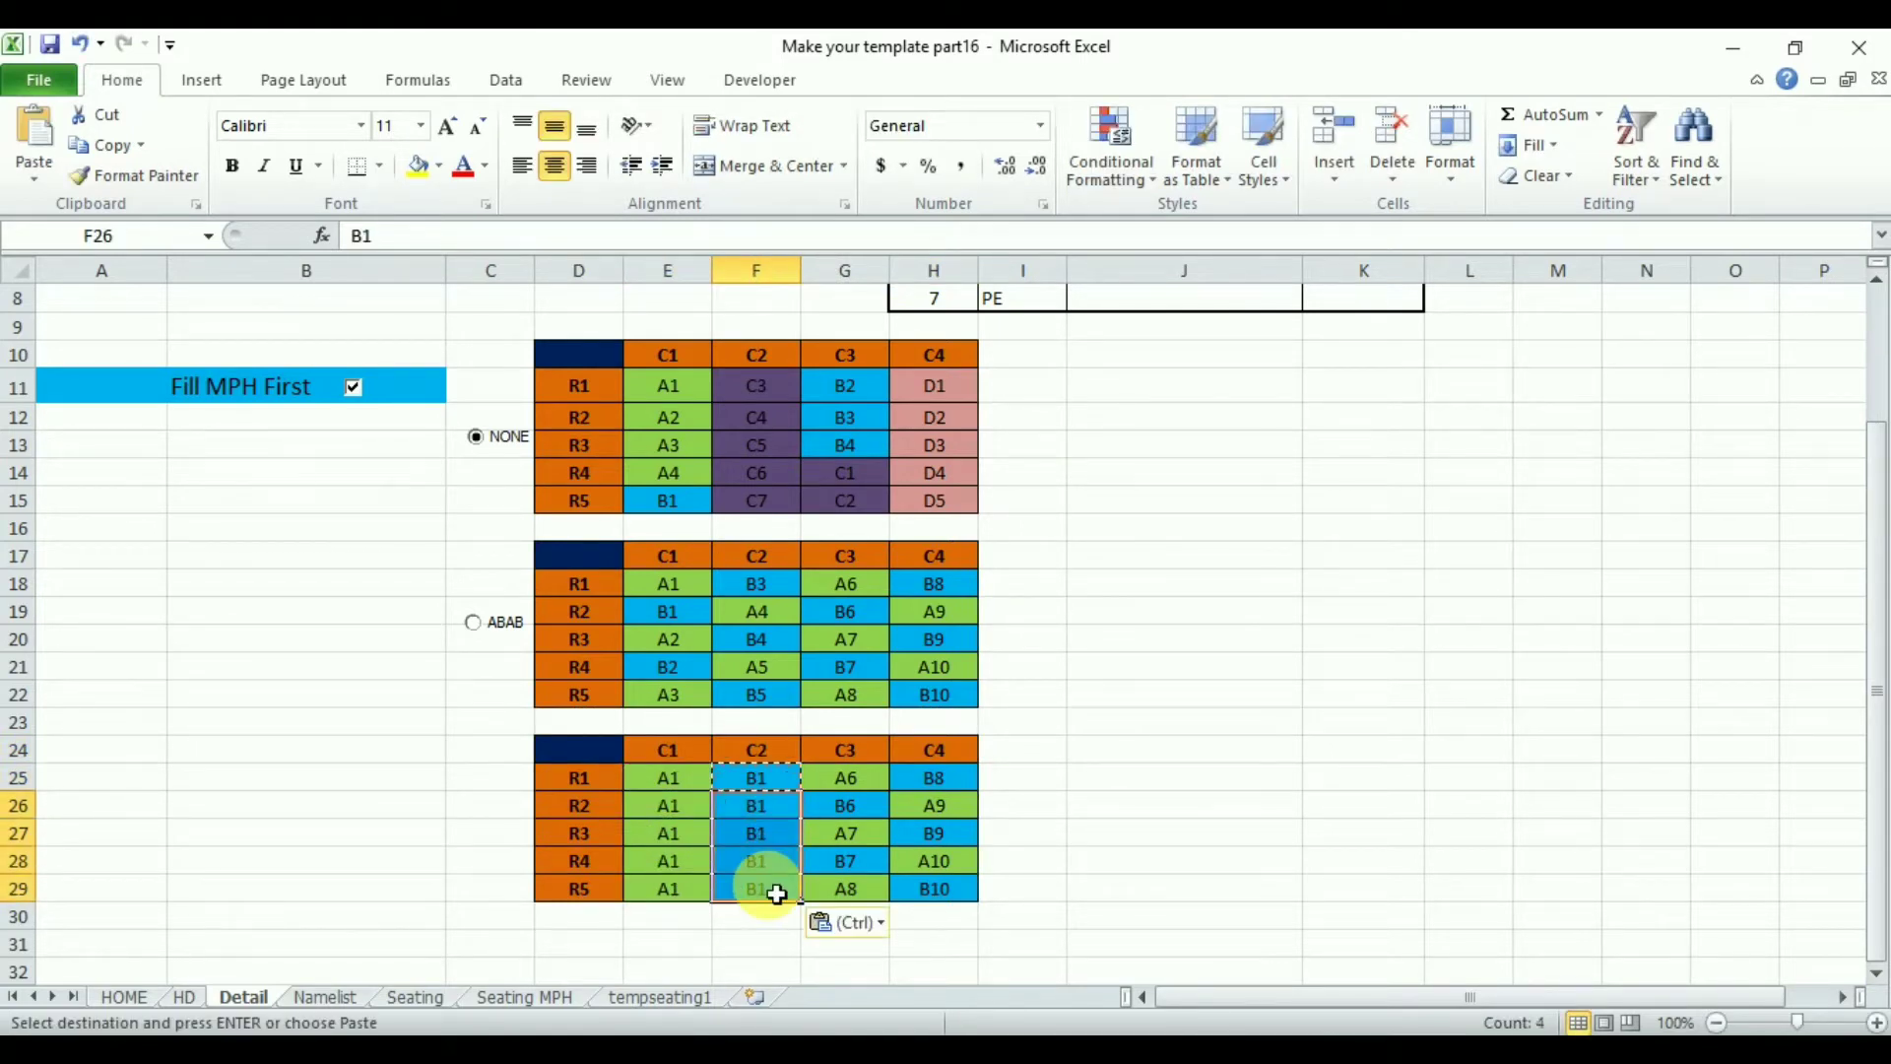
key("ctrl+c")
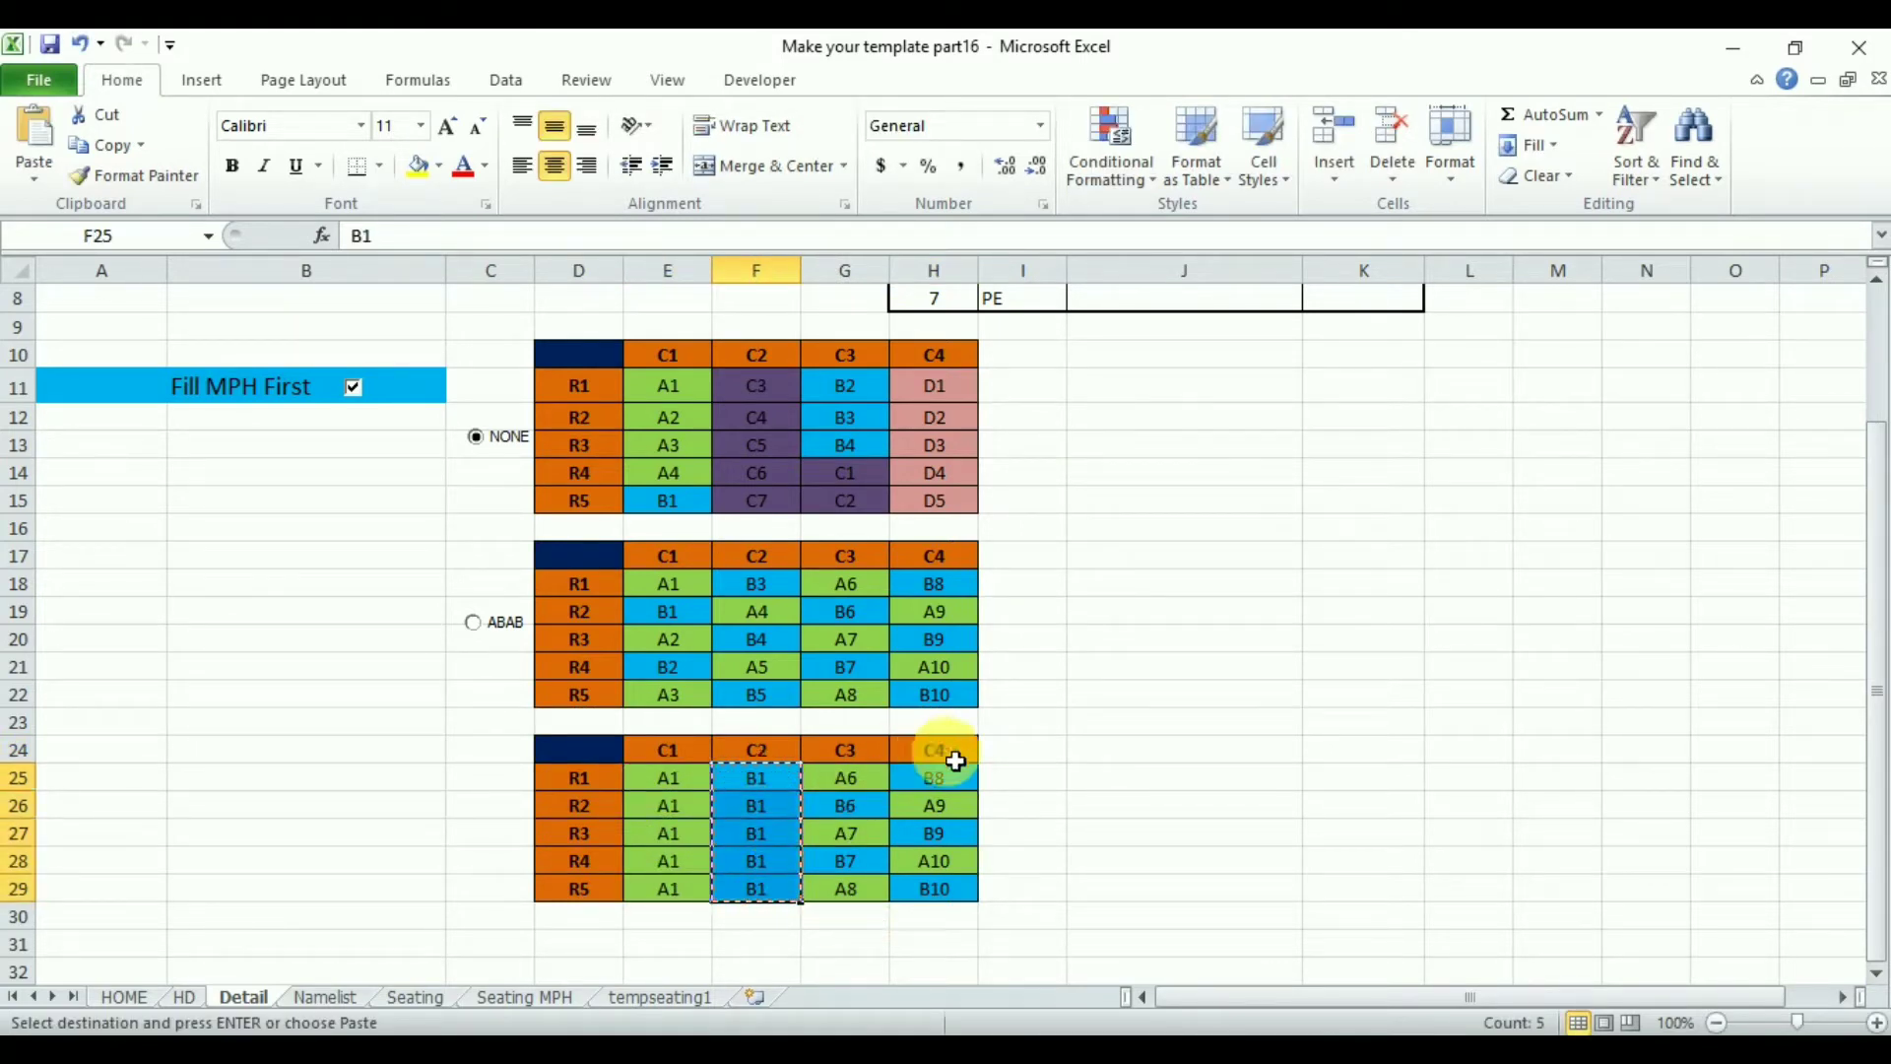
left_click(955, 781)
key("shift+Down")
key("shift+Down")
key("shift+Down")
key("shift+Down")
key("ctrl+v")
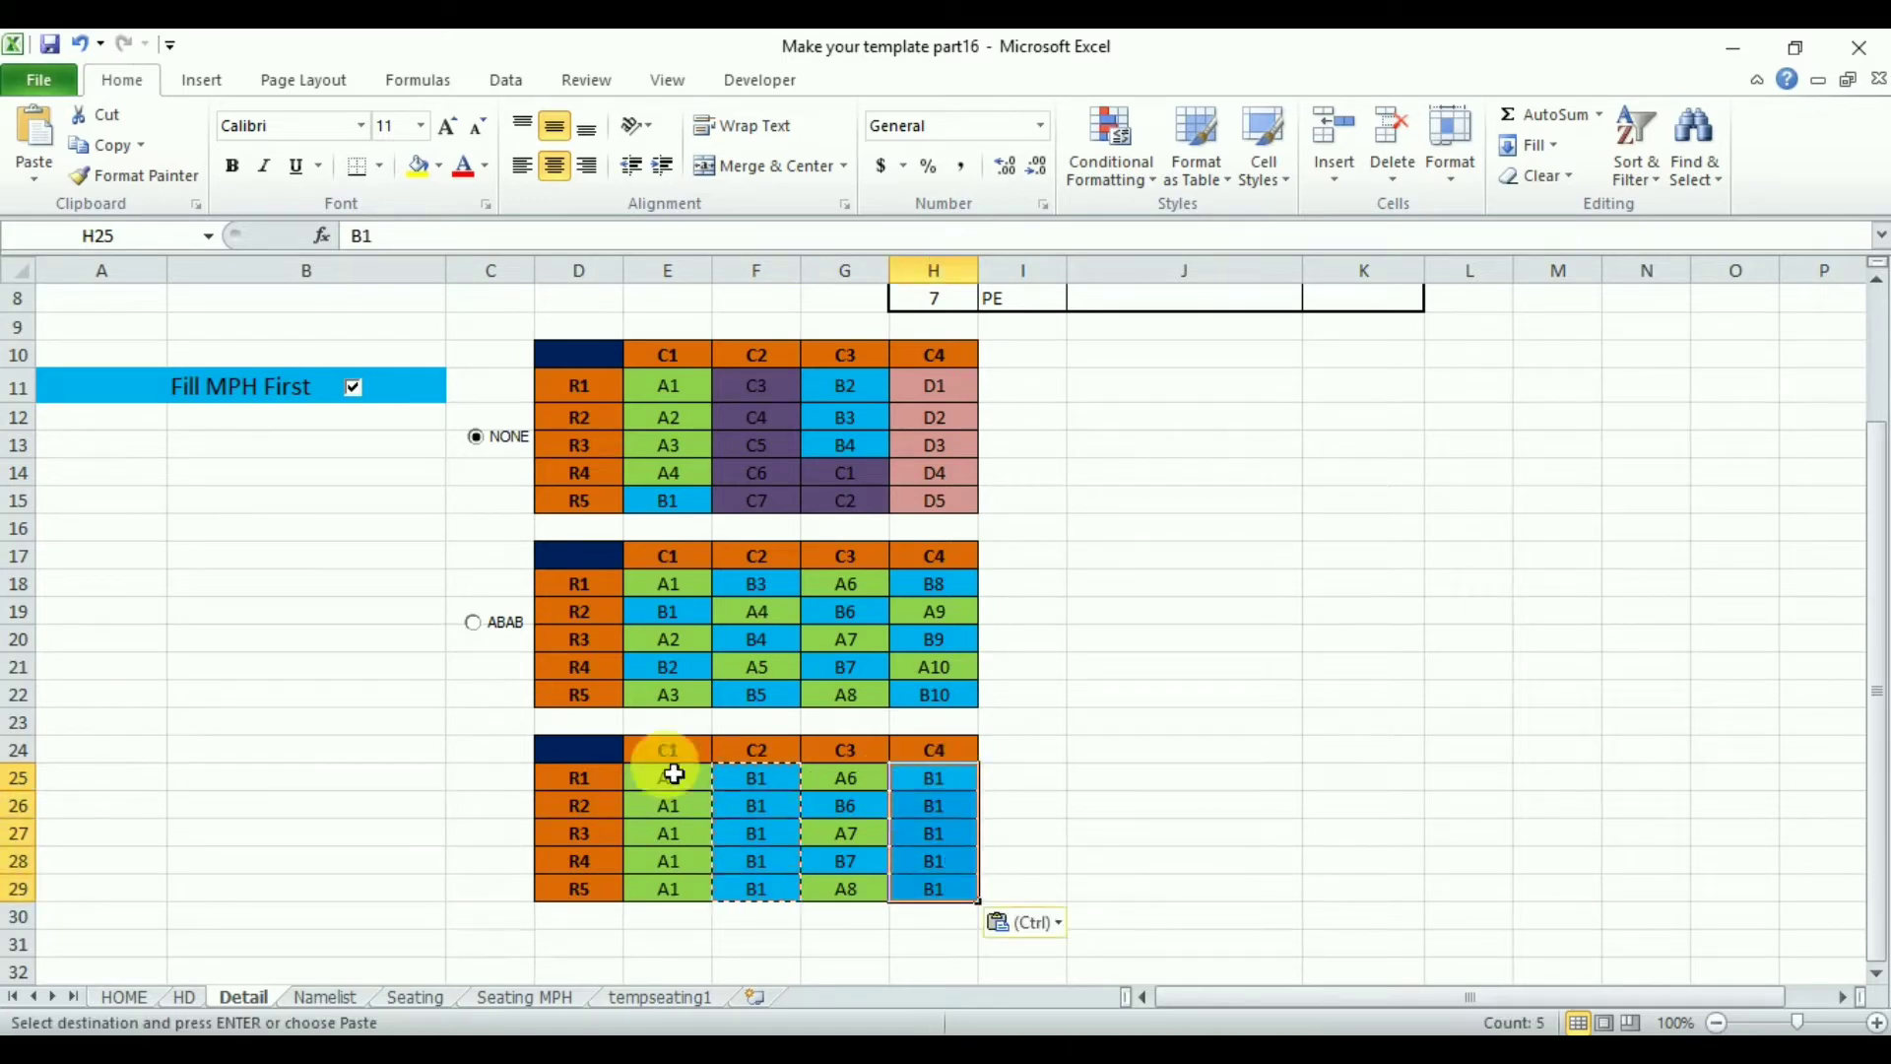
- Fill the C3 column of the new table with A1 by copying the C1 column
left_click(684, 785)
left_click_drag(685, 785, 676, 891)
key("ctrl+c")
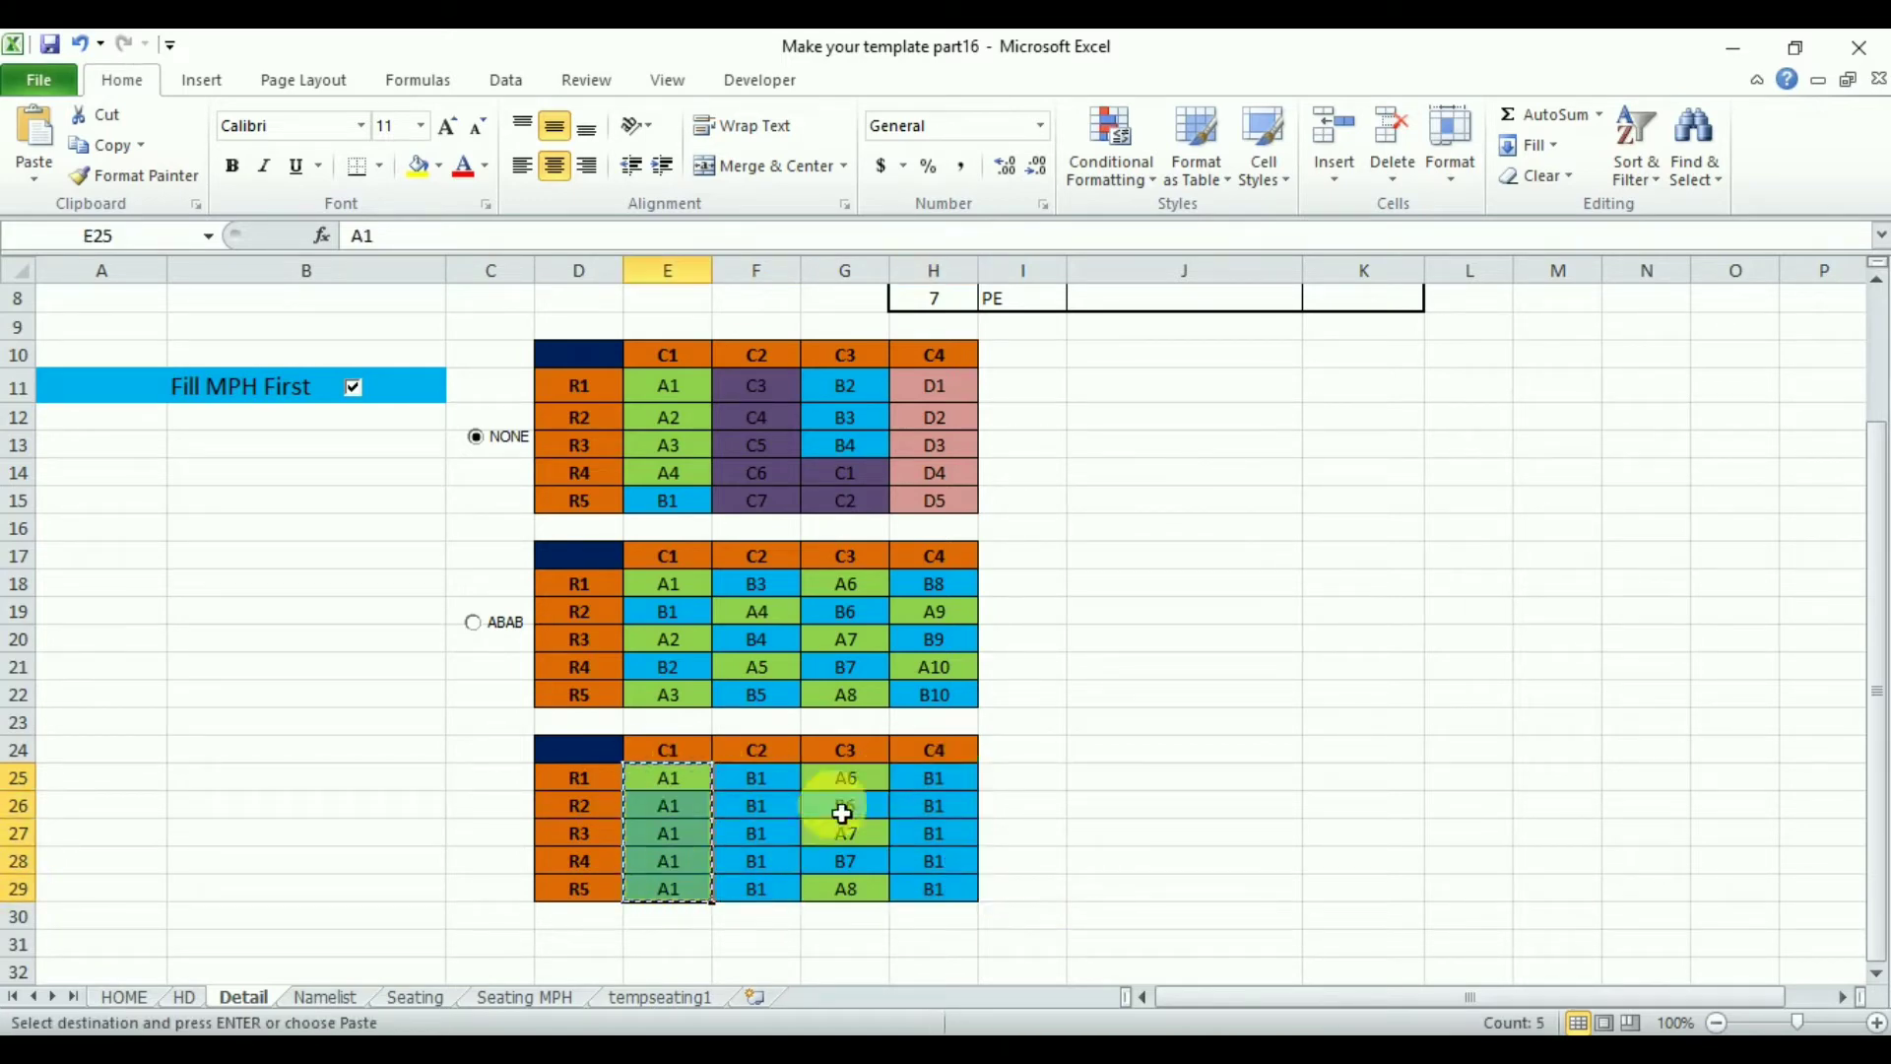
left_click(866, 789)
key("shift+Down")
key("shift+Down")
key("shift+Down")
key("shift+Down")
key("ctrl+v")
left_click(1220, 788)
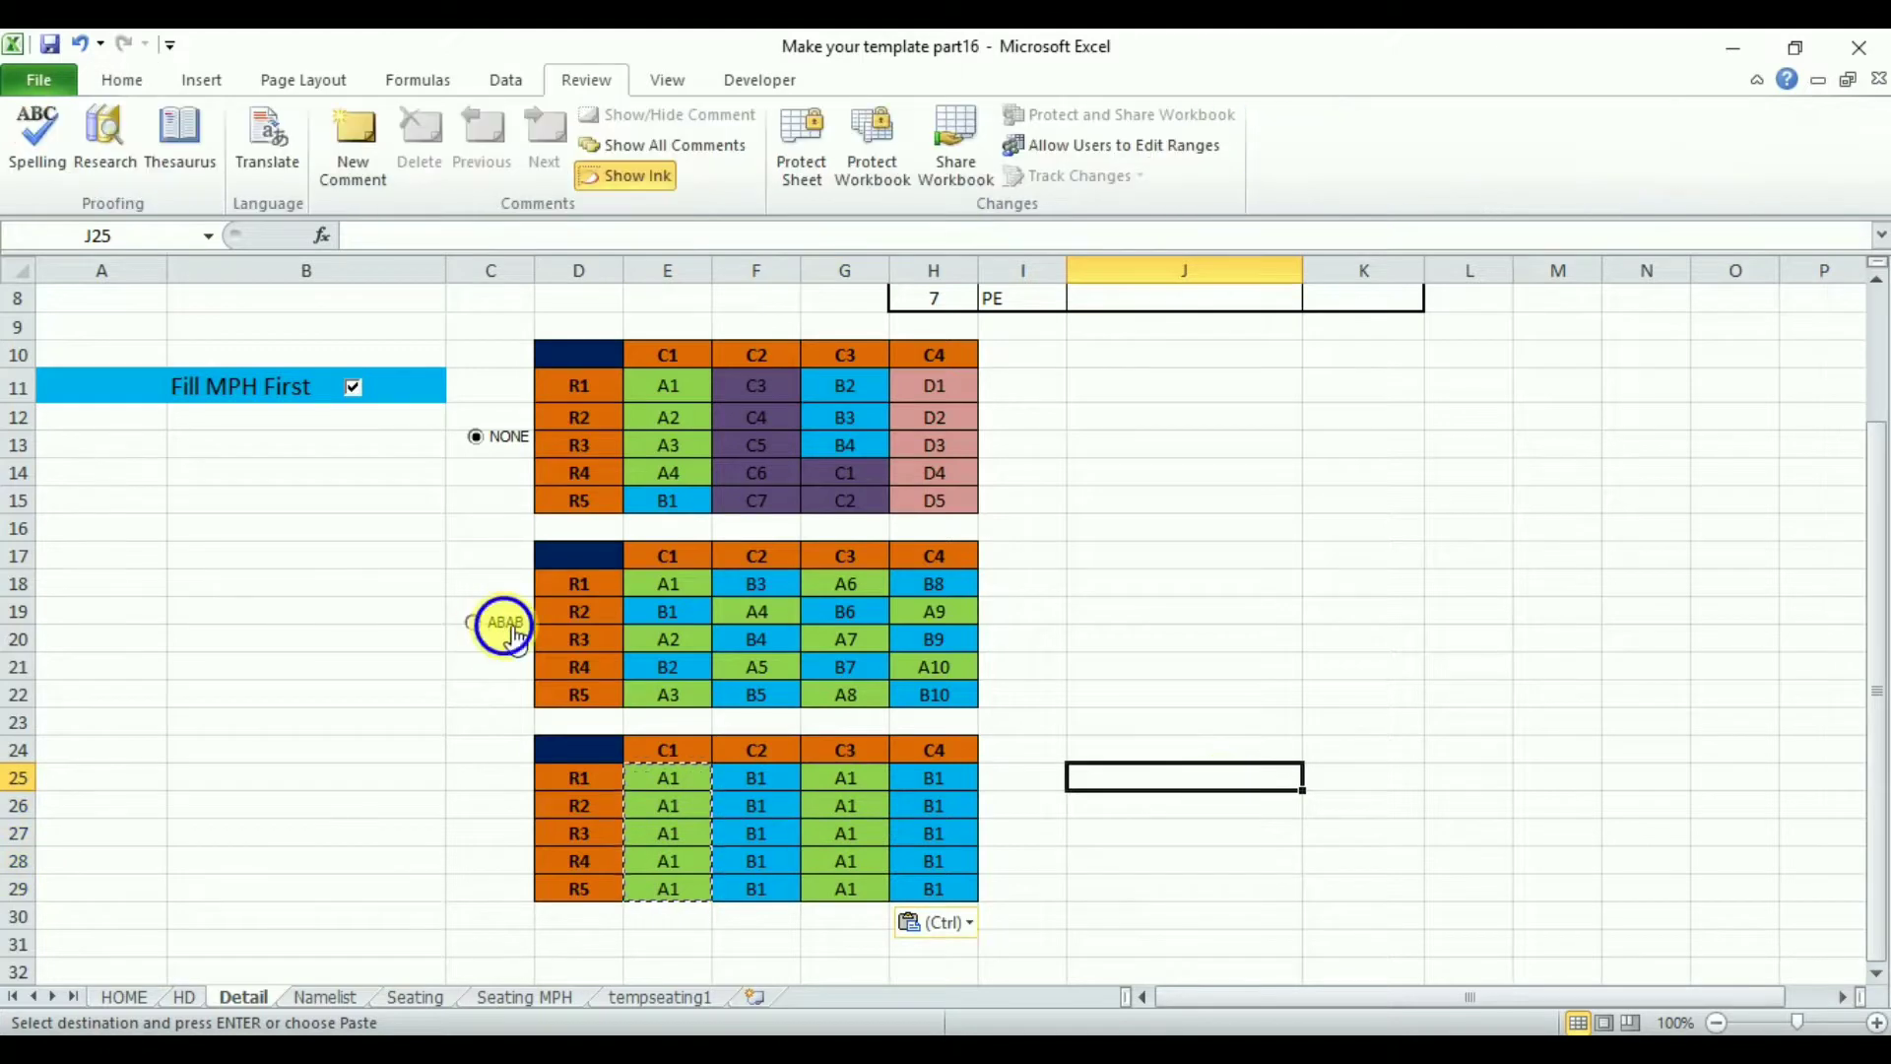
- Copy the ABAB option button and paste it next to the new table in C26
right_click(501, 624)
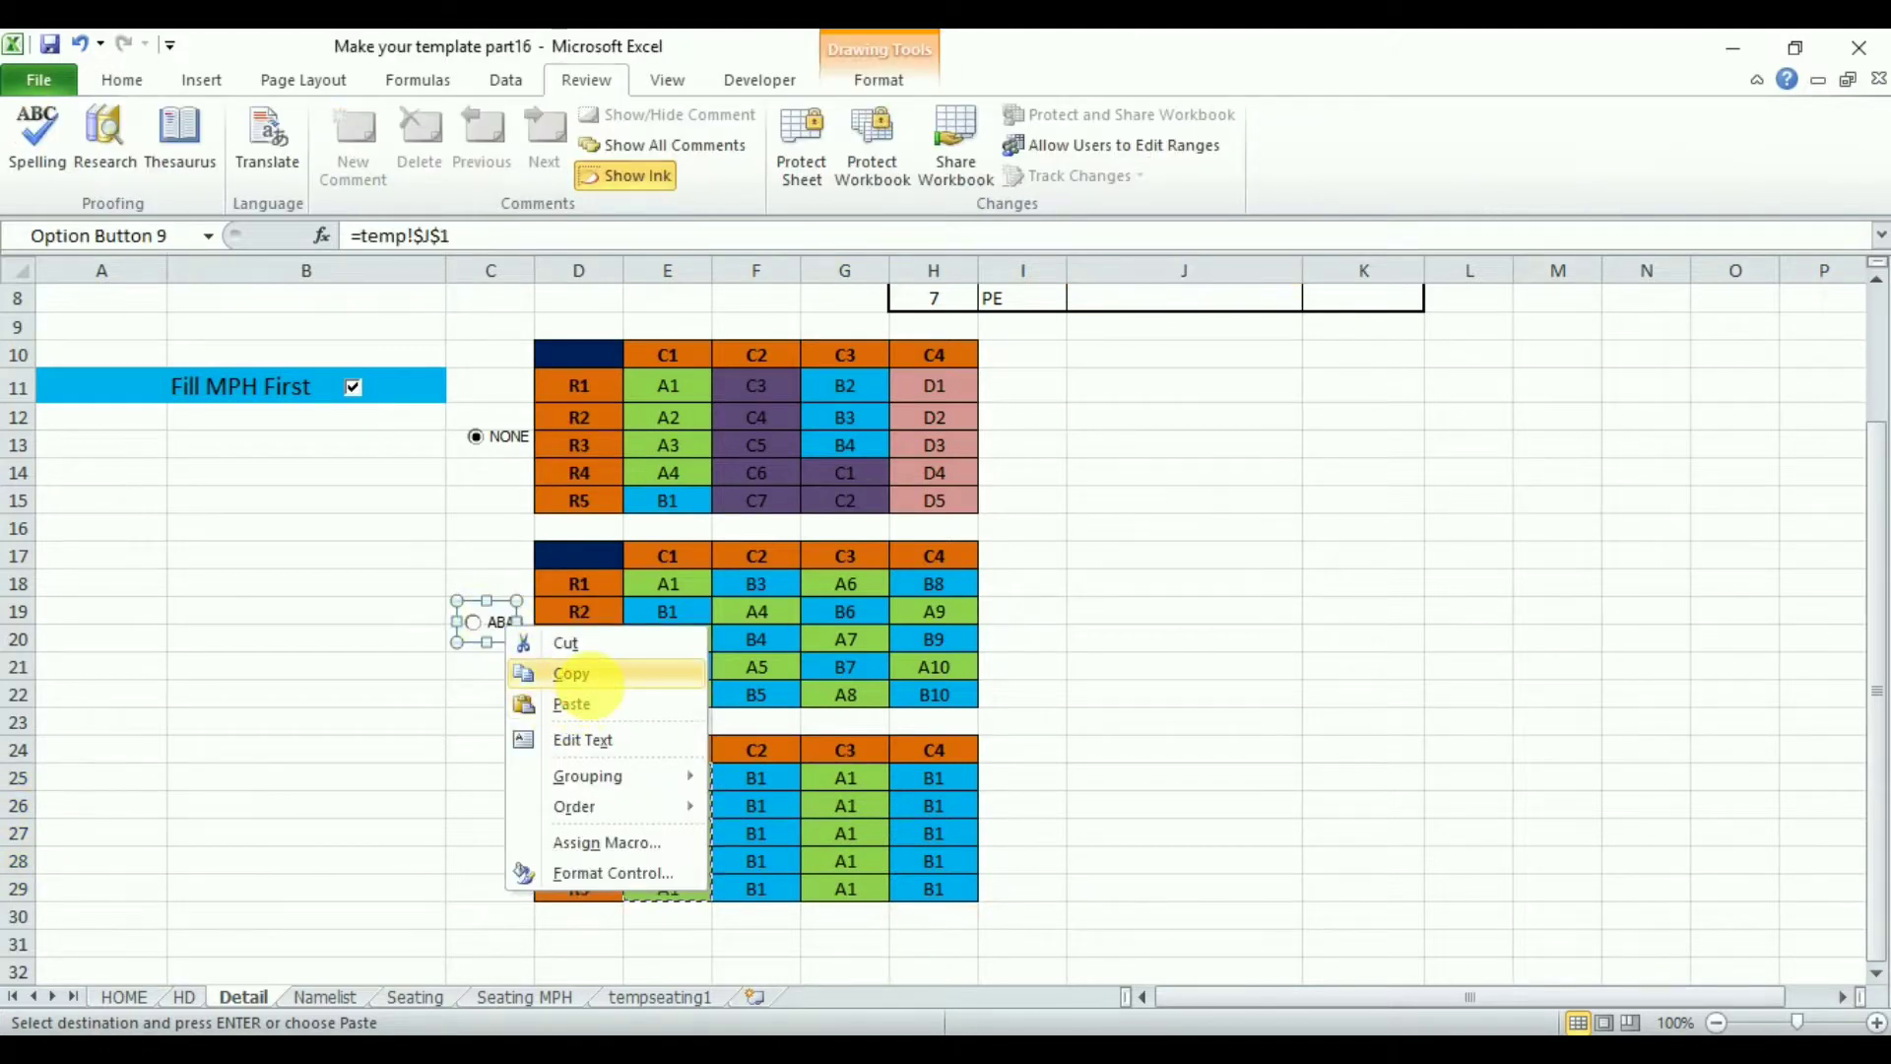
left_click(576, 675)
left_click(494, 809)
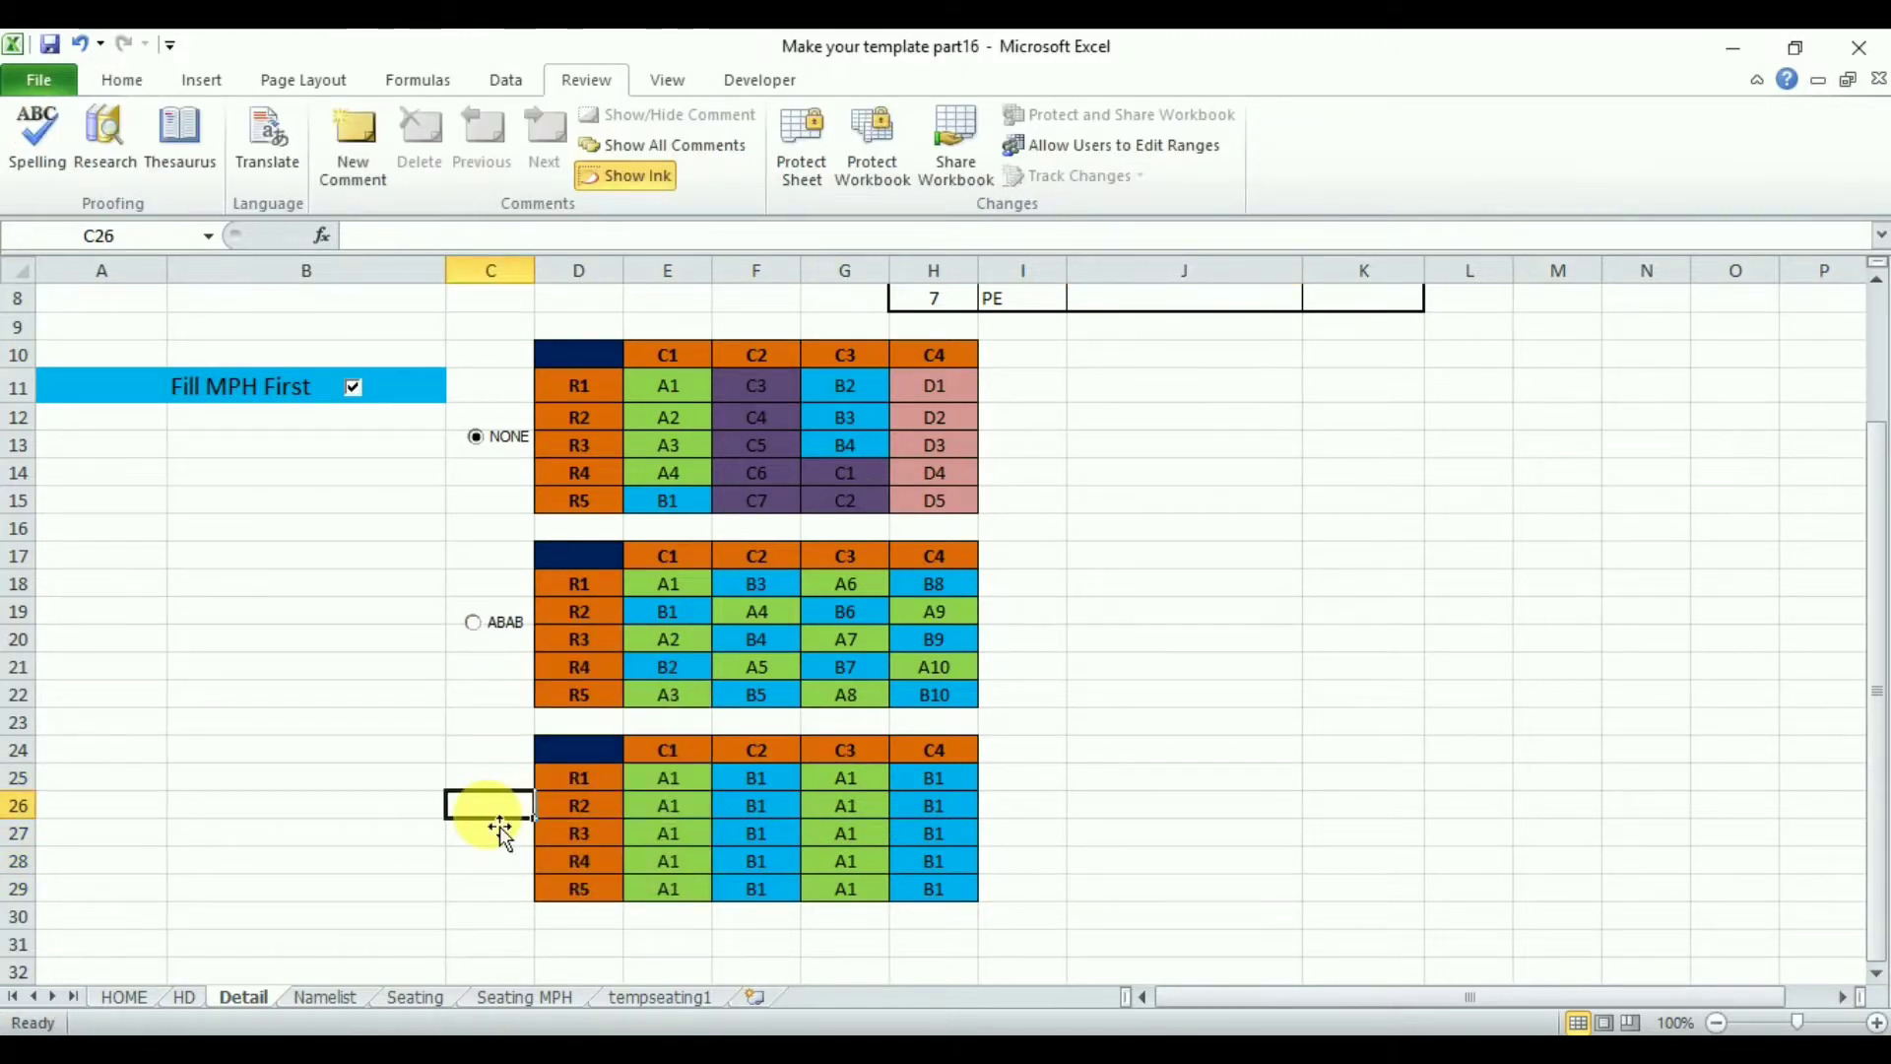
key("ctrl+v")
- Rename the pasted option button's label to AABB
left_click(487, 817)
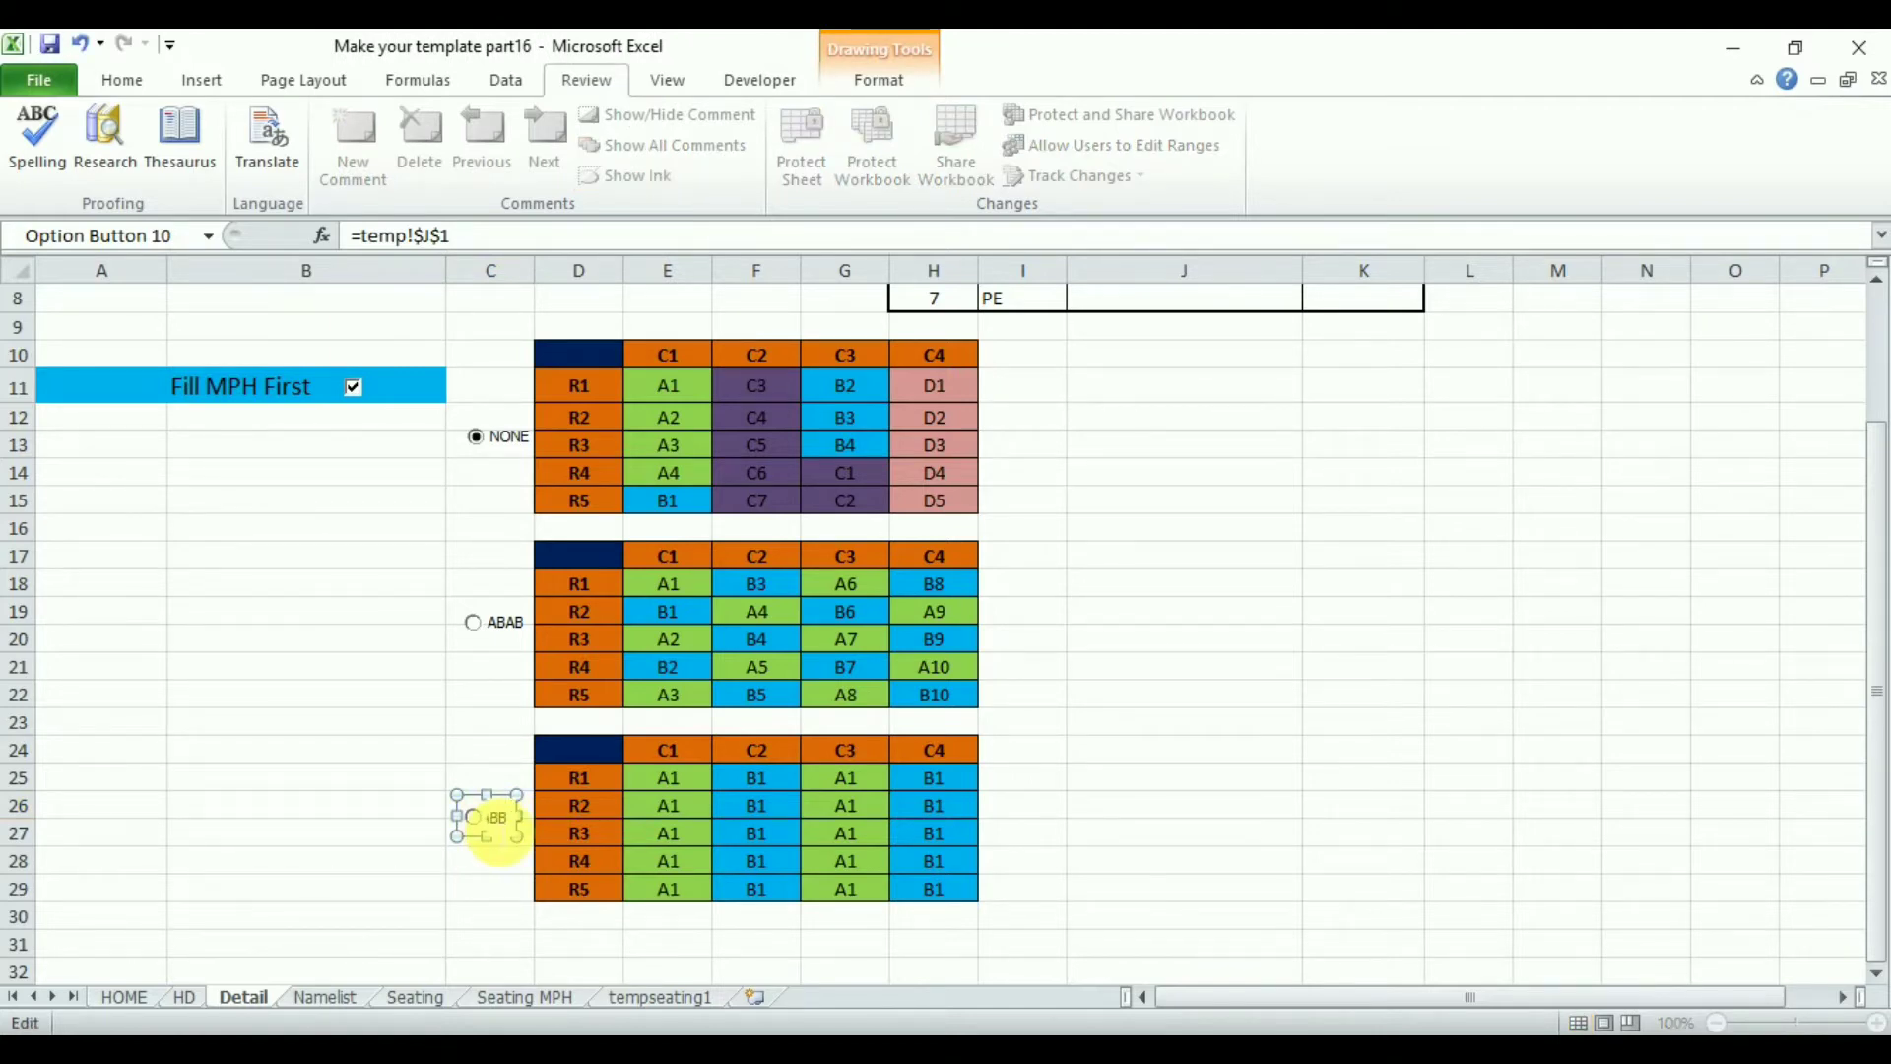
type("AABB")
left_click(384, 812)
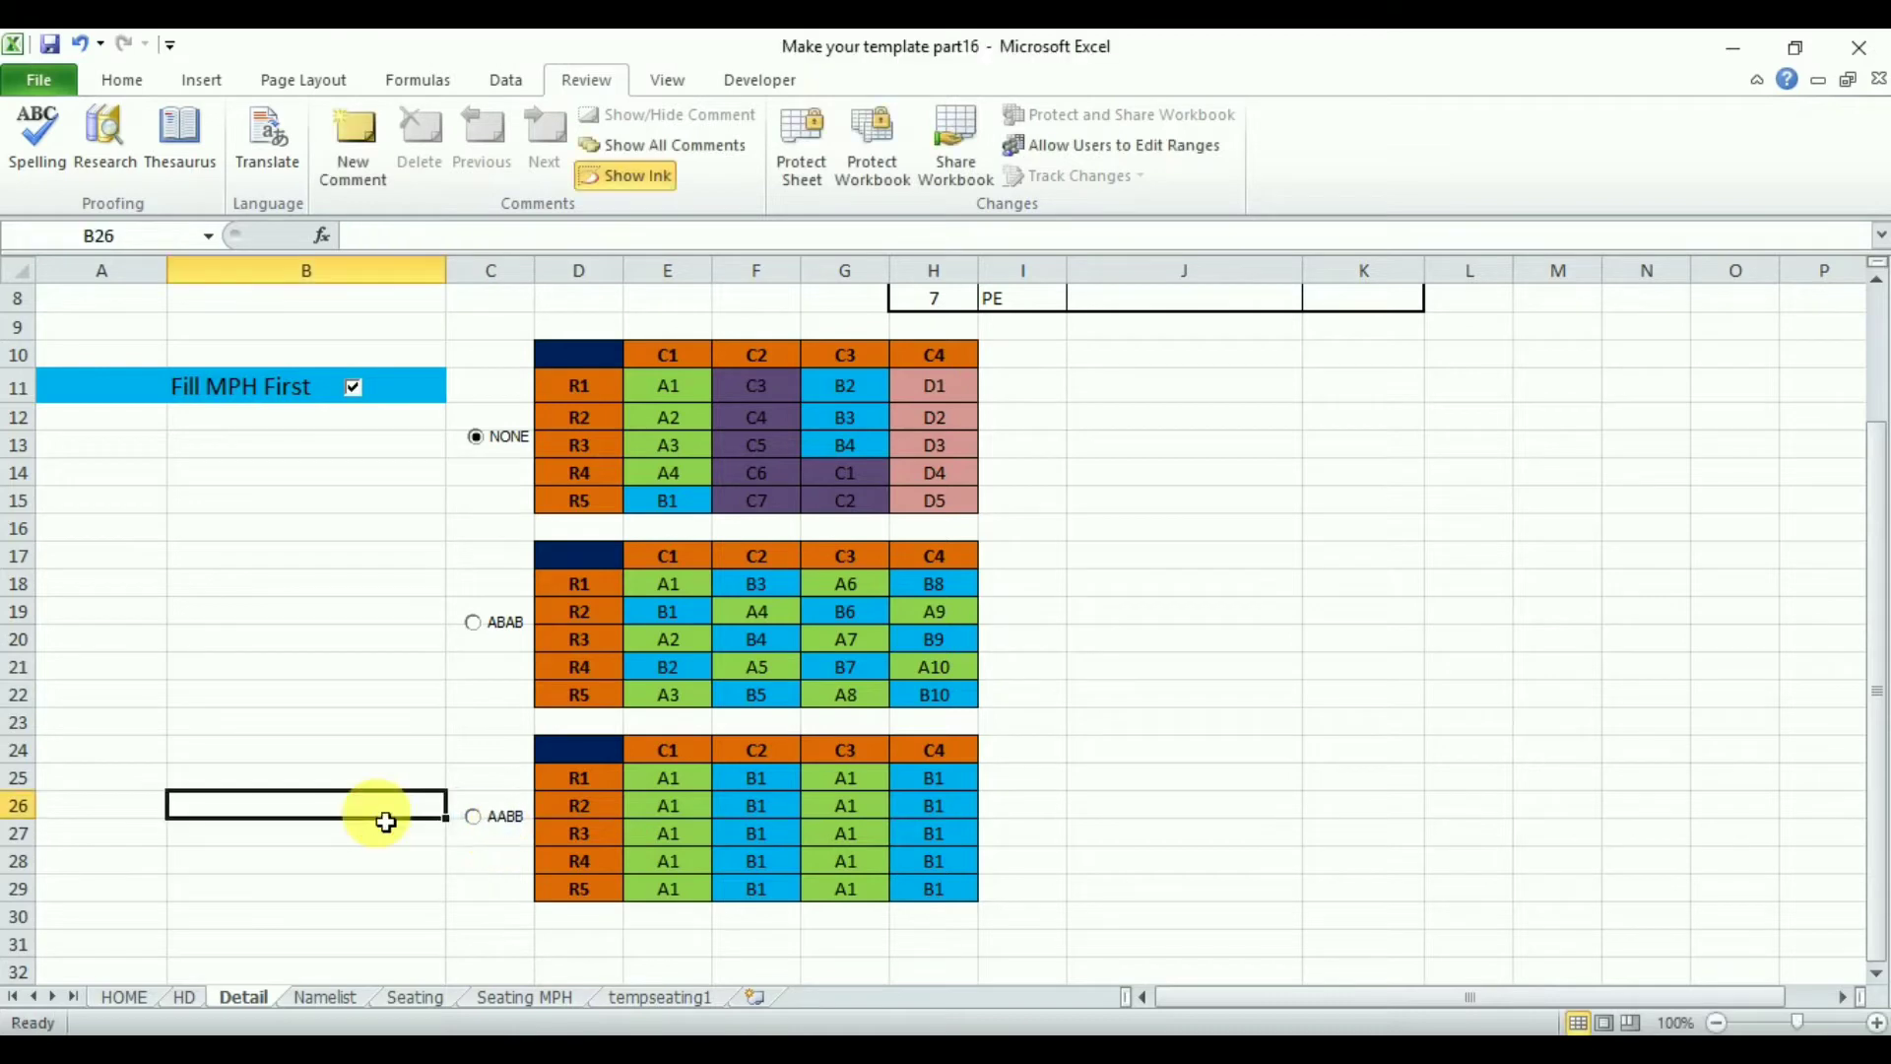
left_click(518, 835)
- Inspect the AABB option button's cell link in Format Control and test switching between the option buttons
right_click(507, 818)
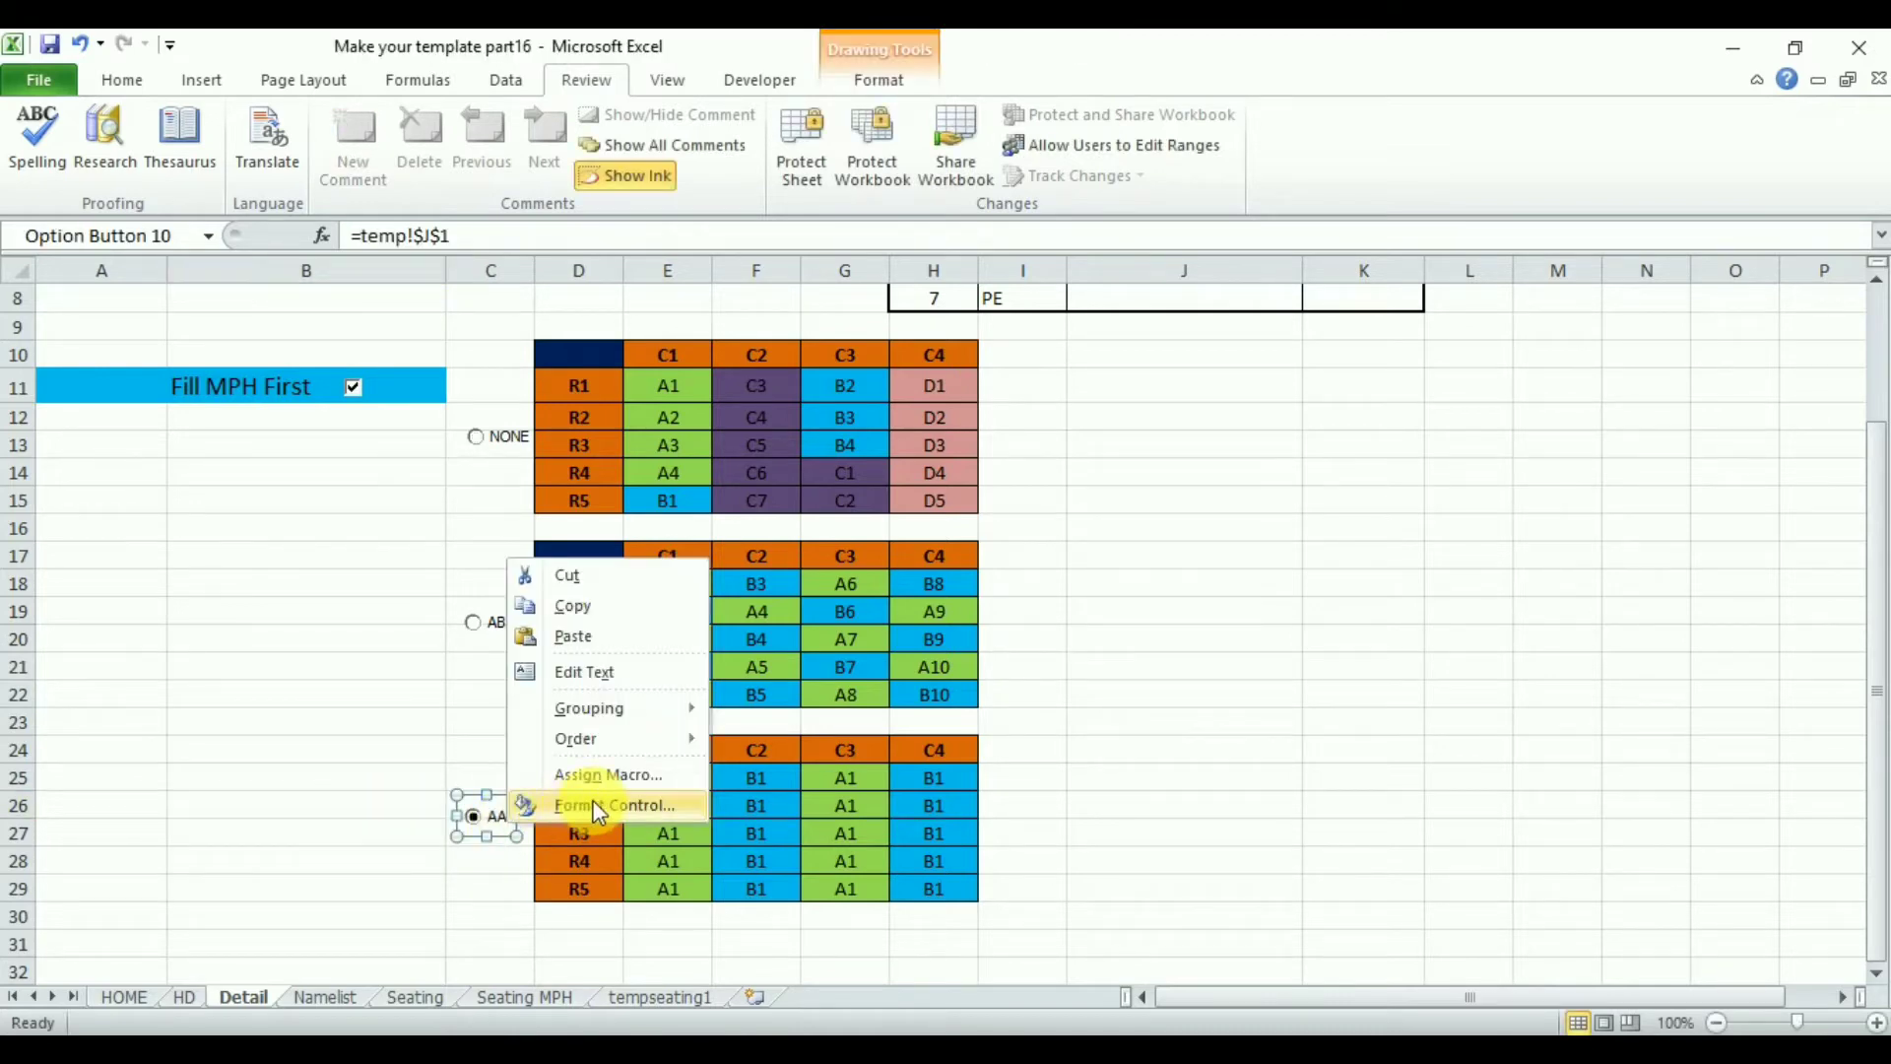
left_click(588, 805)
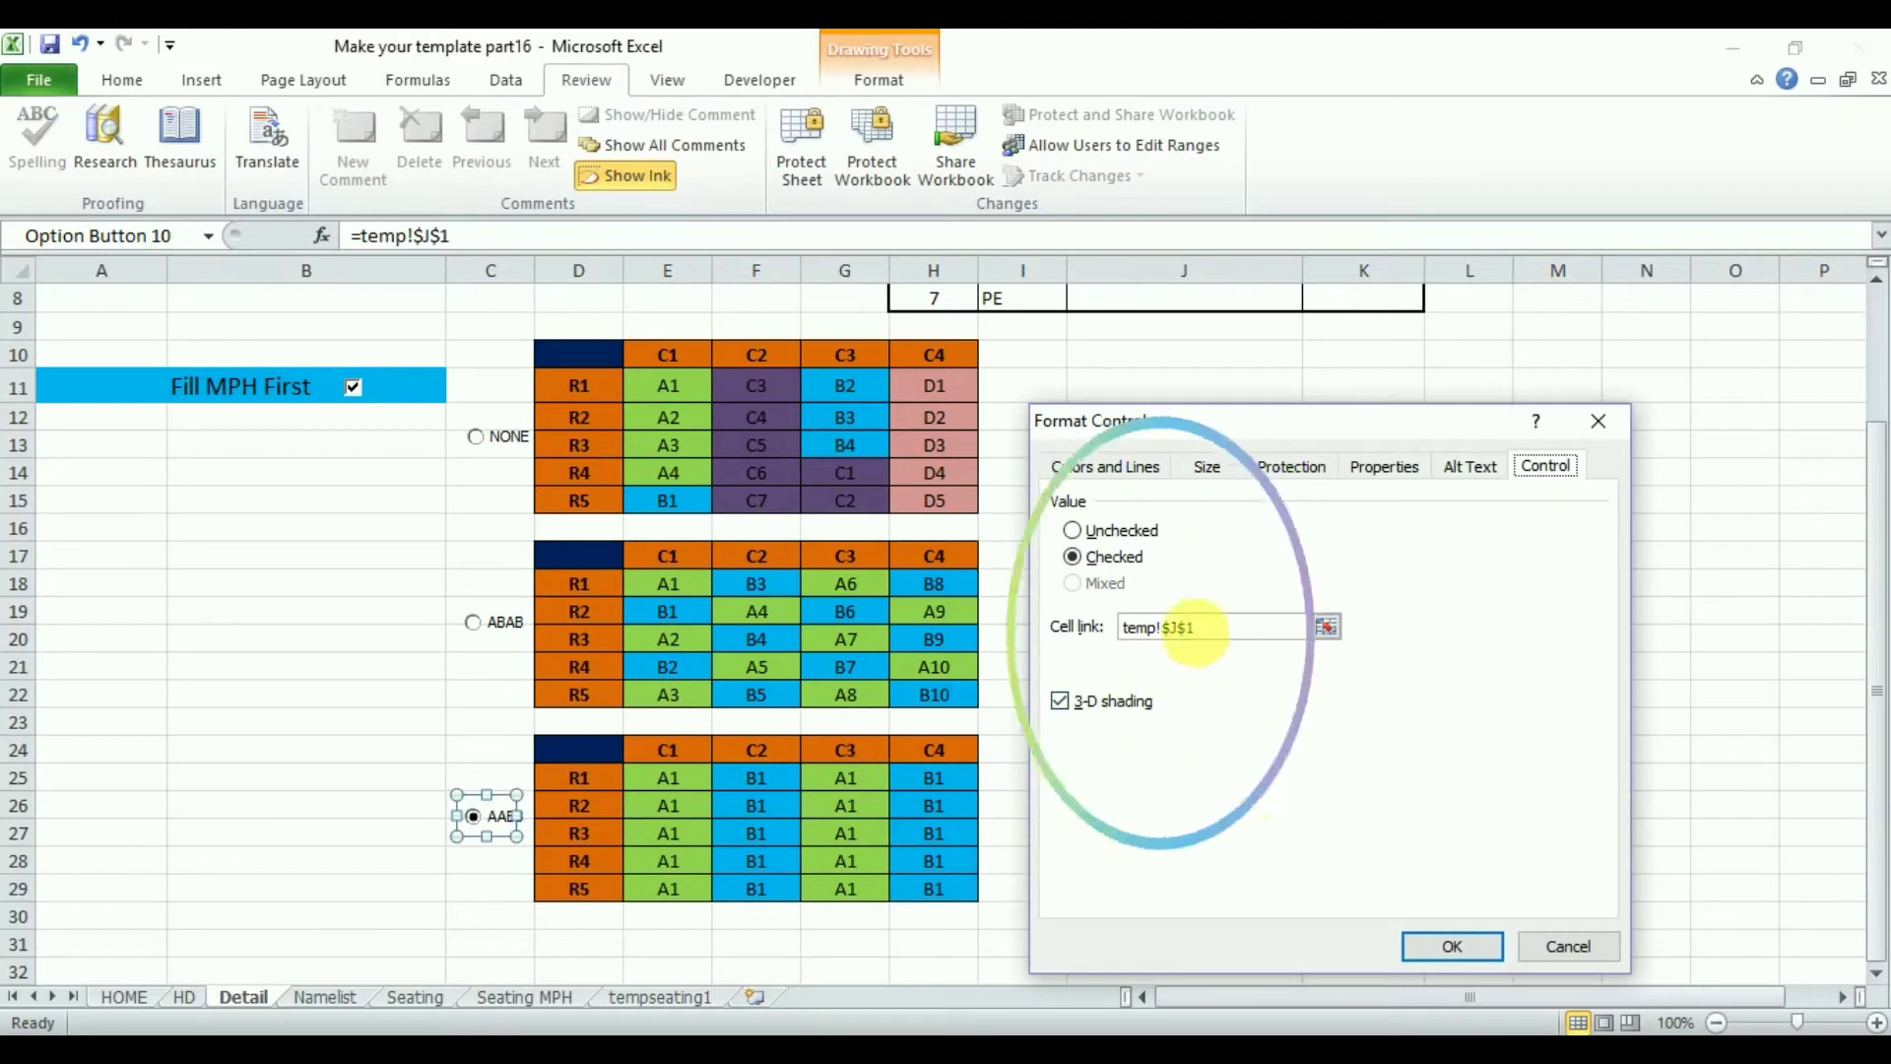
left_click(1452, 945)
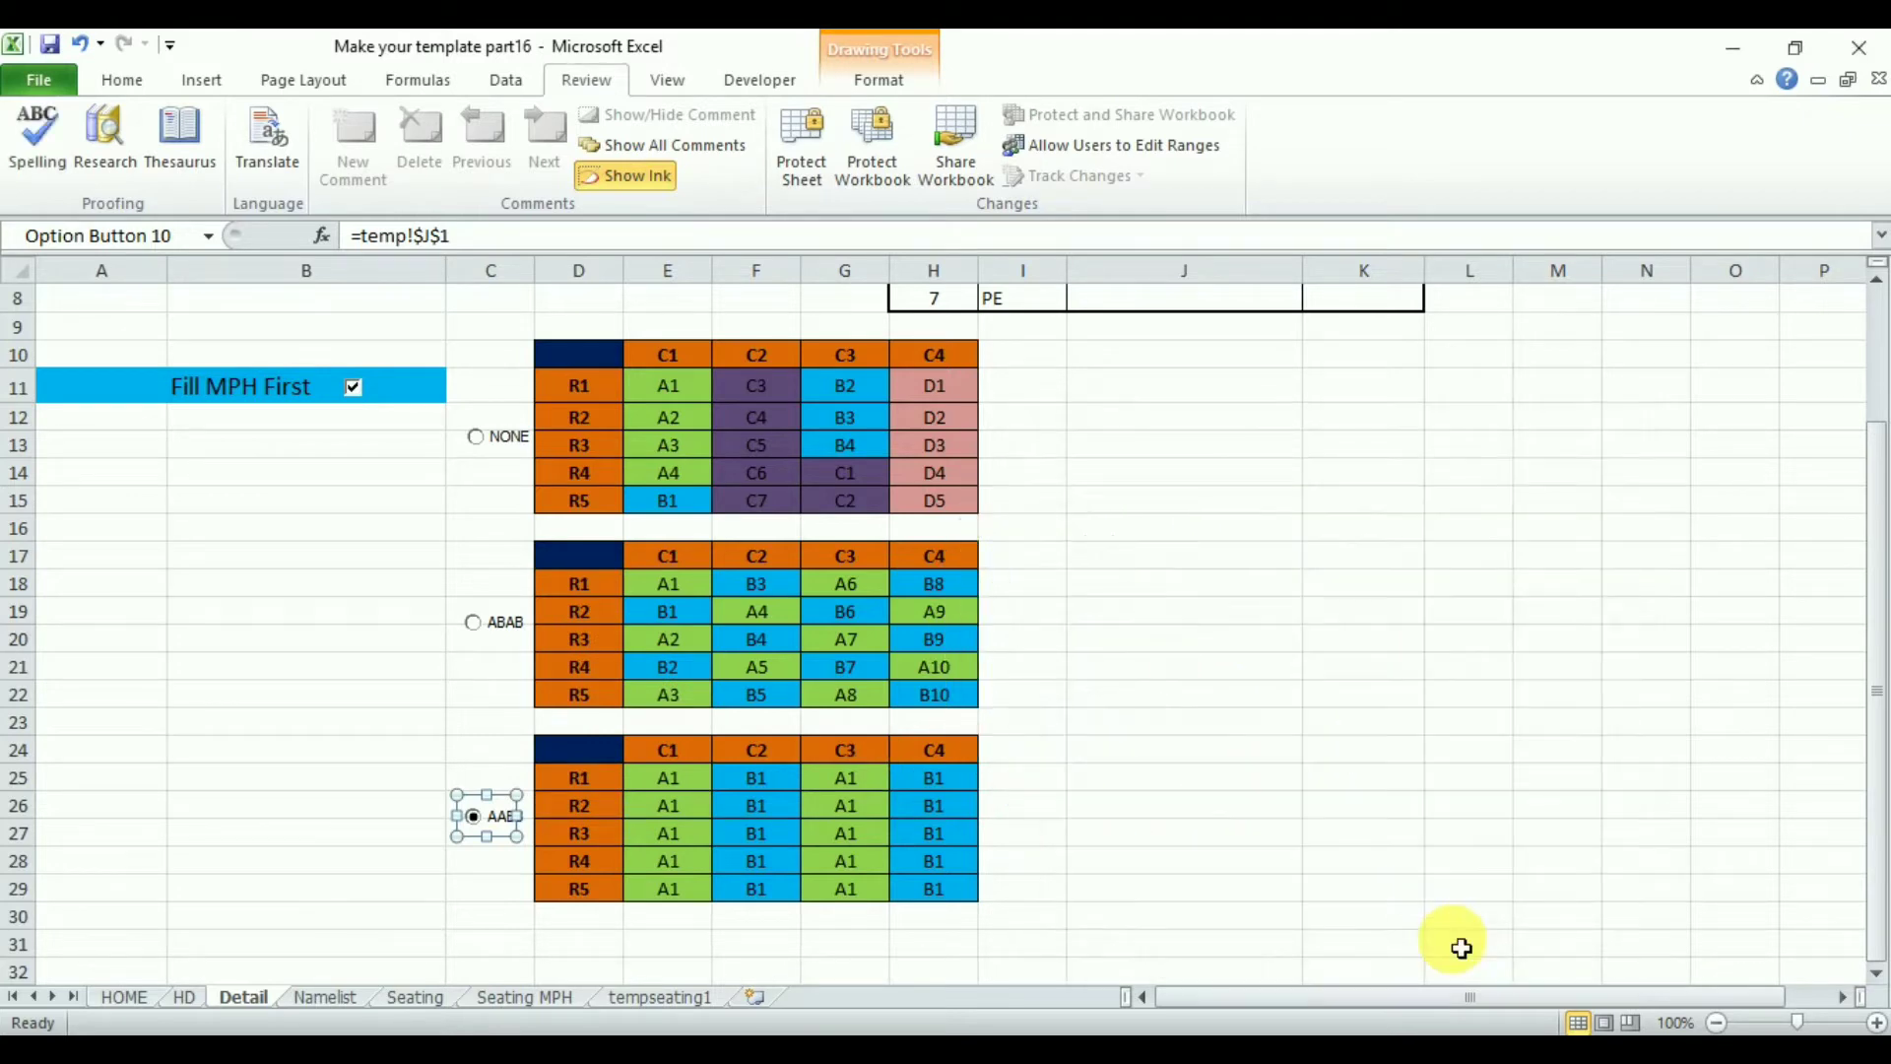
left_click(1189, 867)
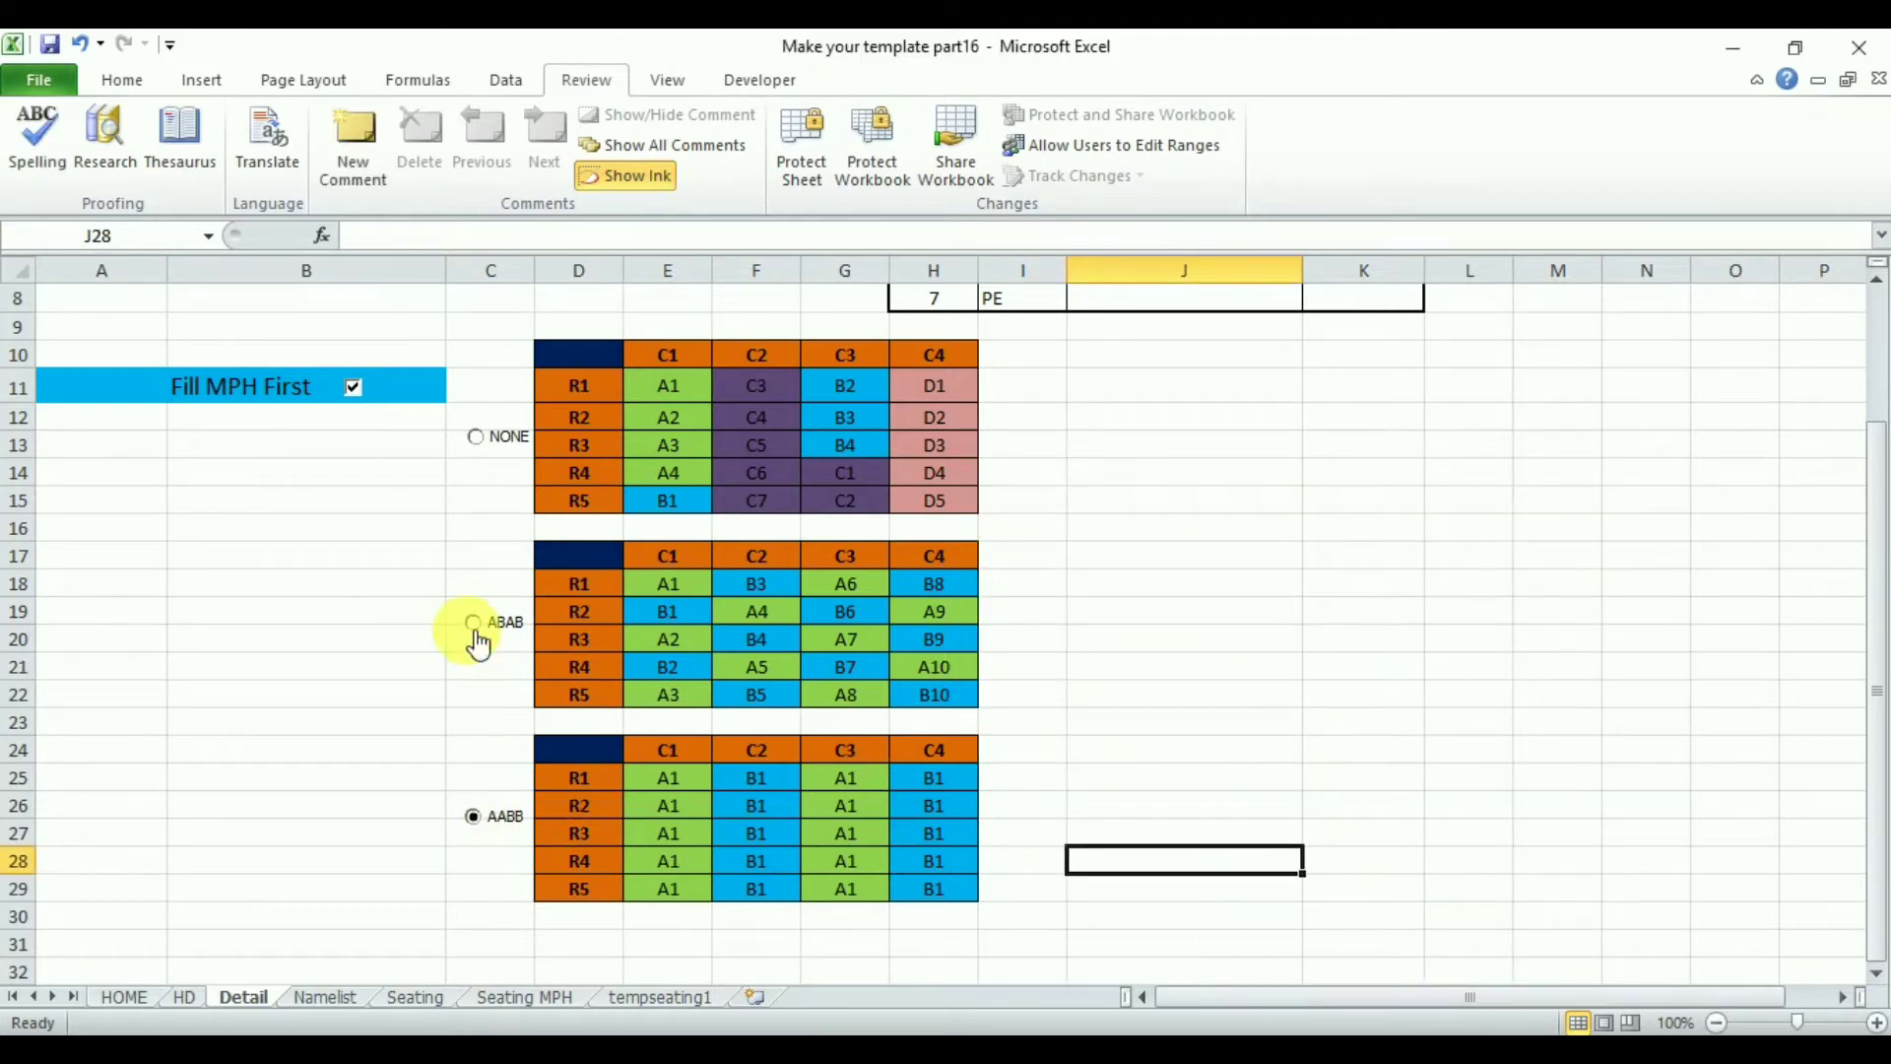
left_click(473, 627)
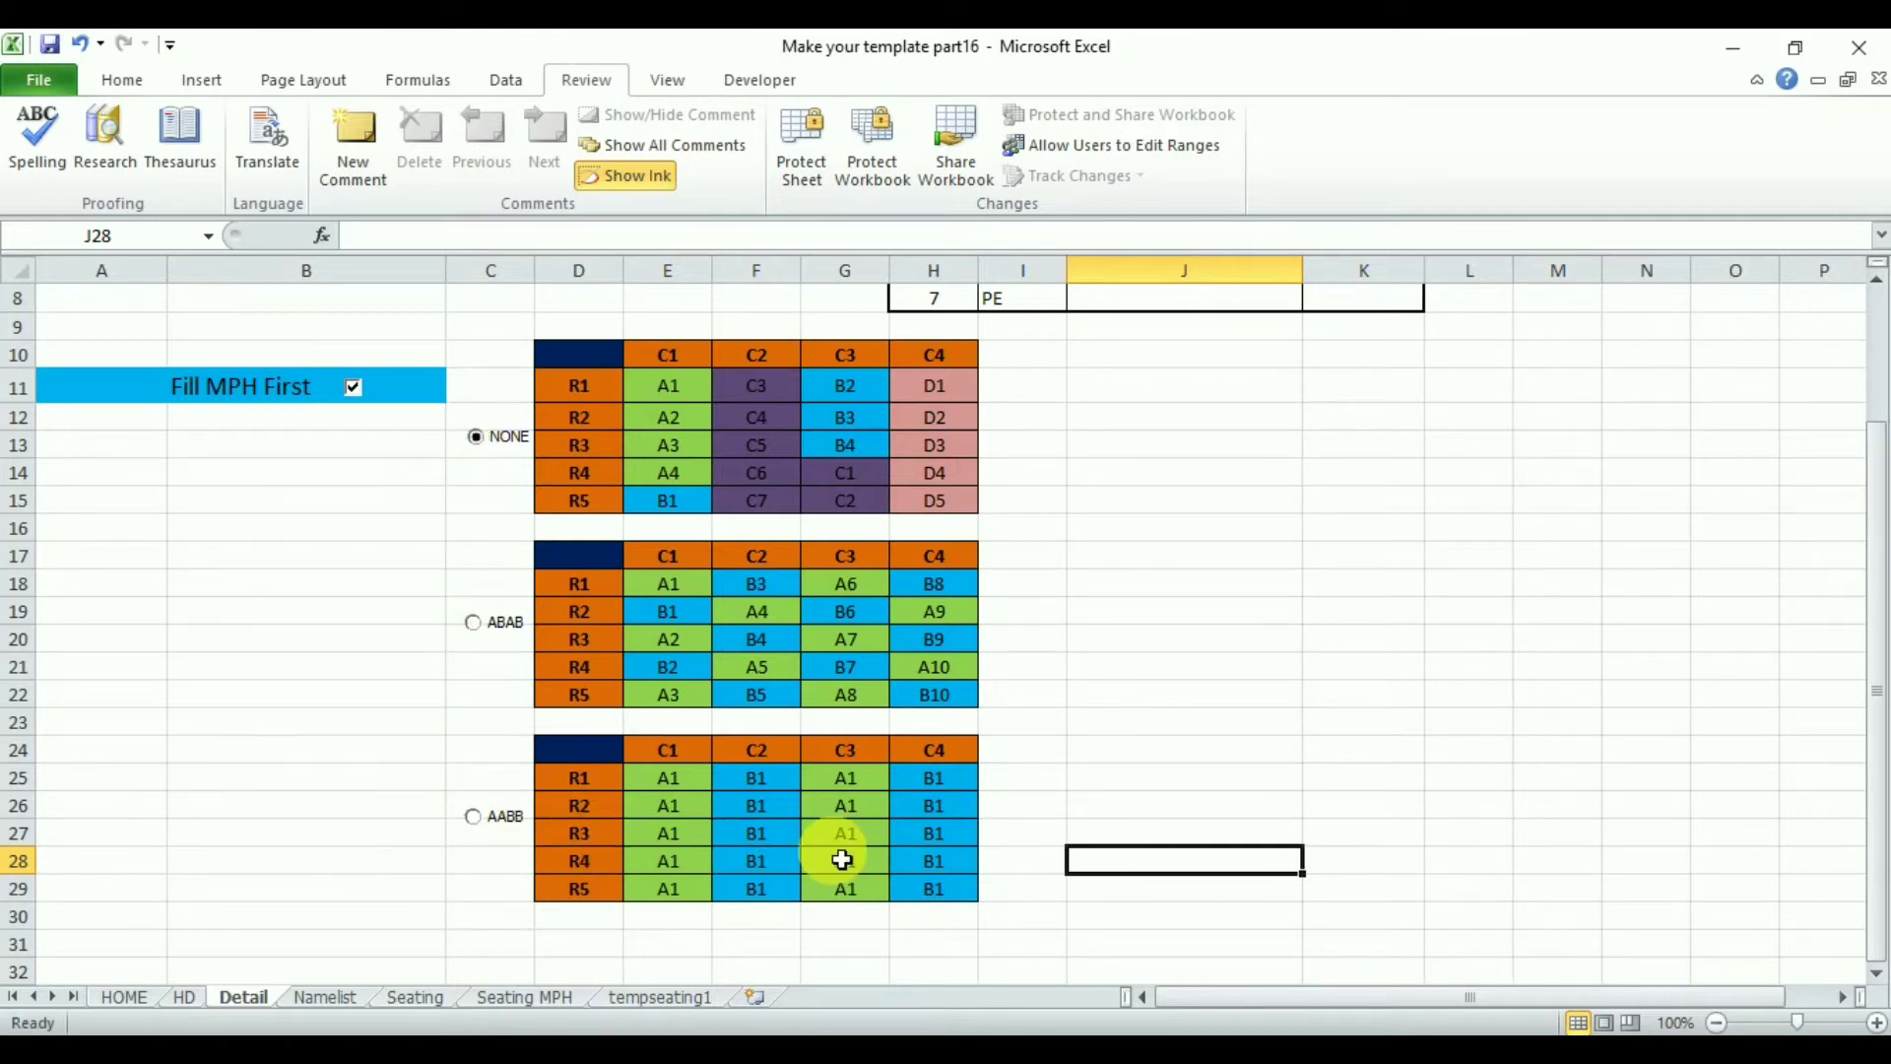
- On tempseating1, copy the range U68:AB117 holding the draft and final seating tables
left_click(681, 998)
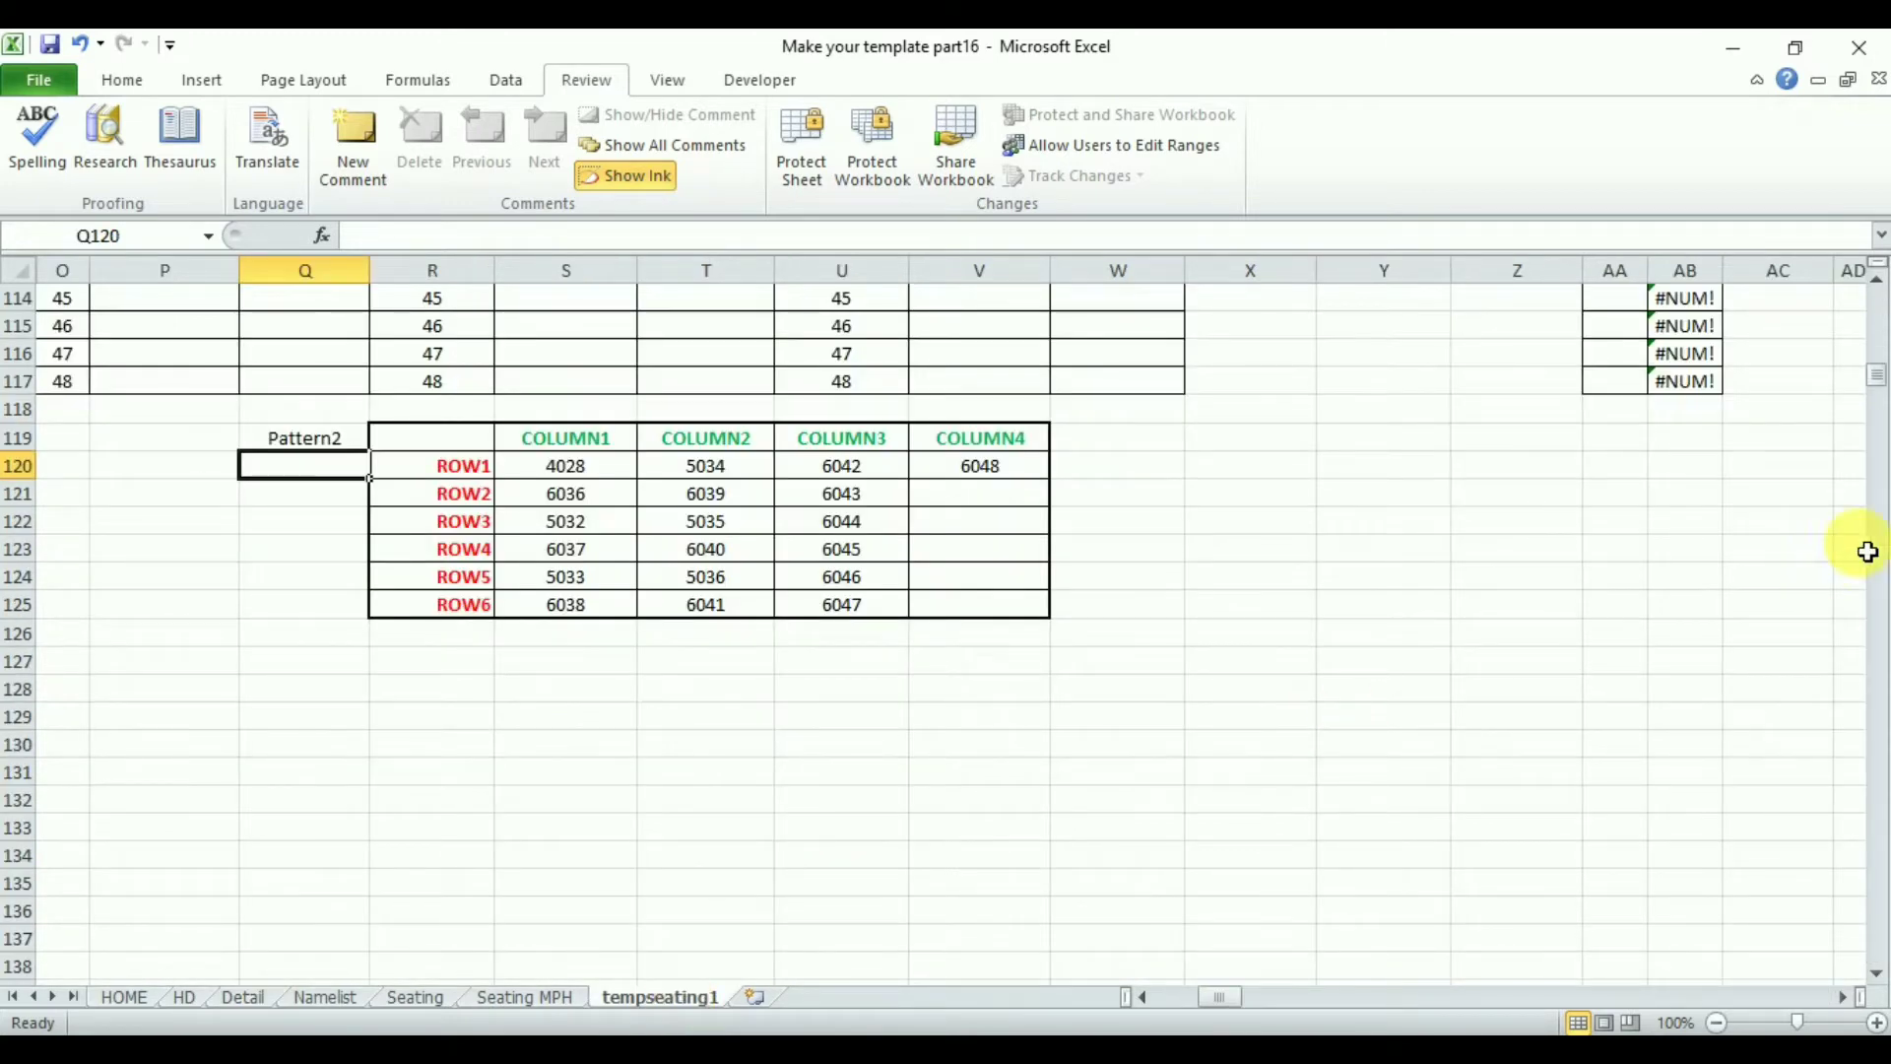
left_click_drag(1876, 379, 1878, 342)
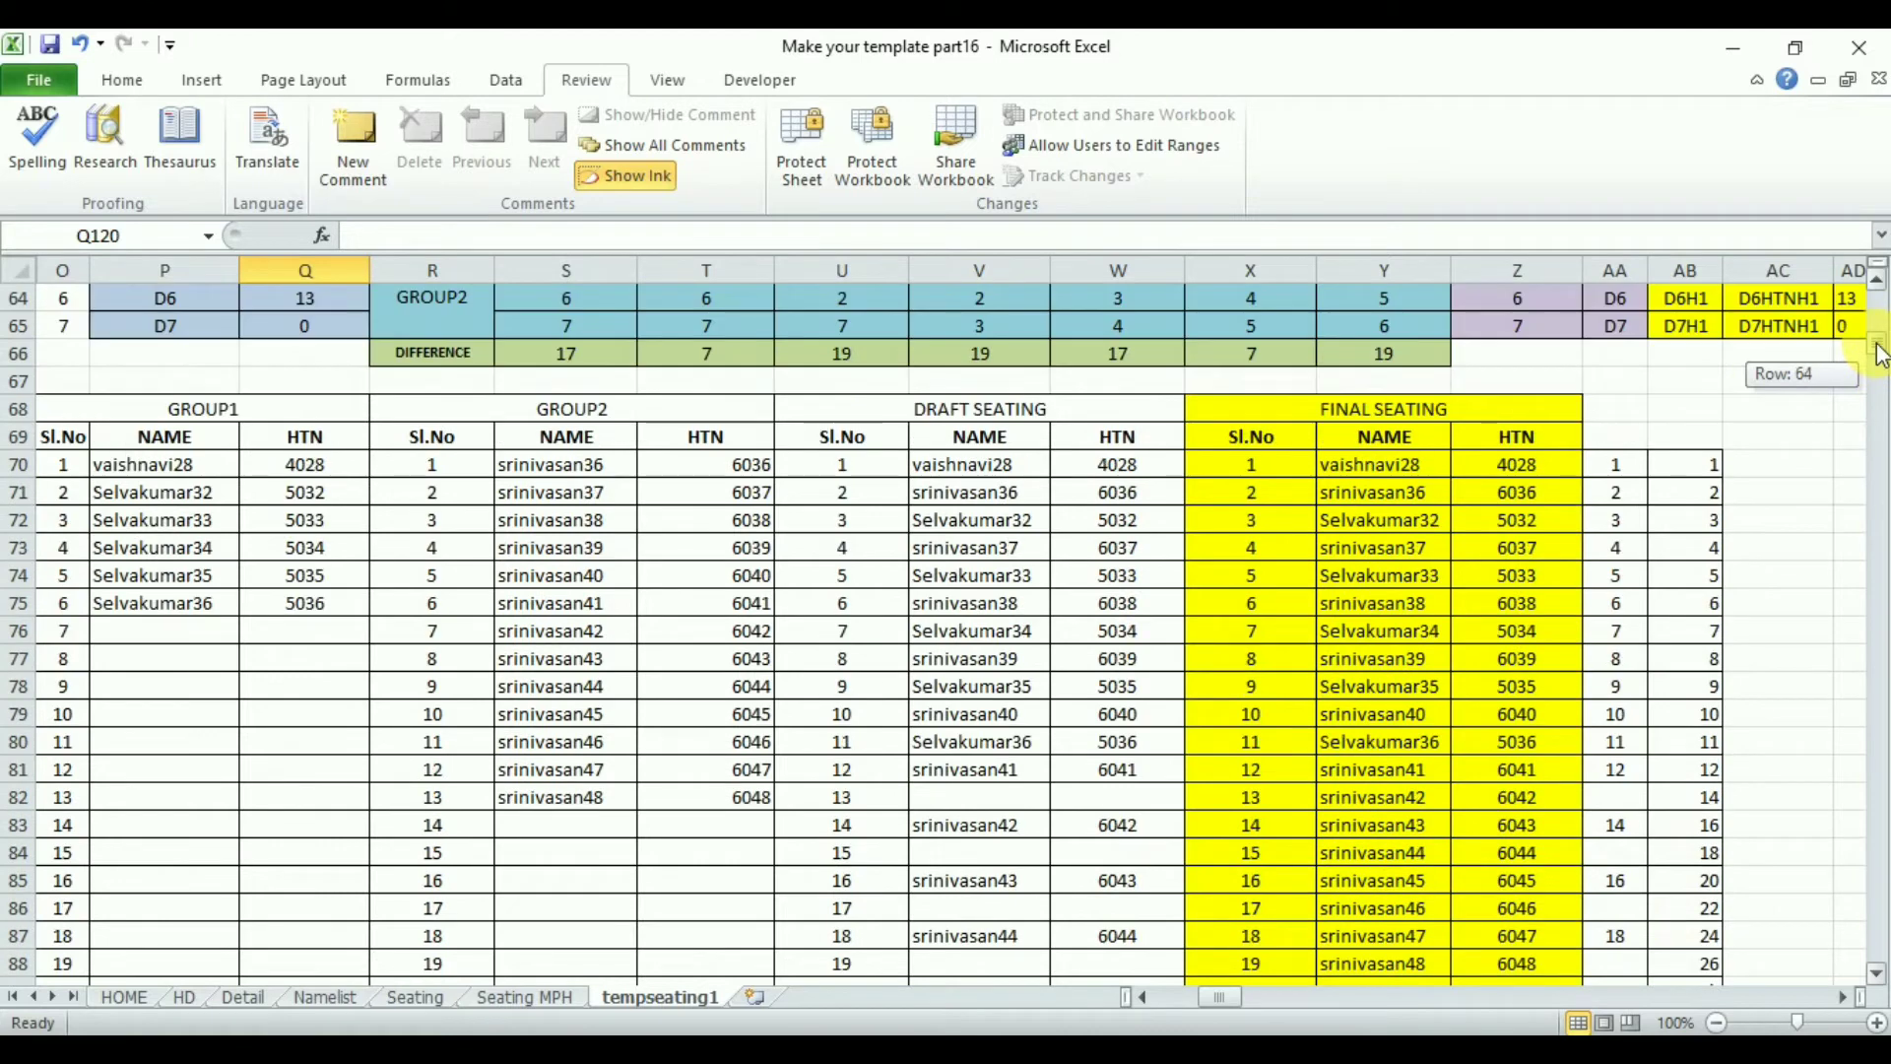
left_click_drag(873, 421, 1709, 922)
left_click(121, 79)
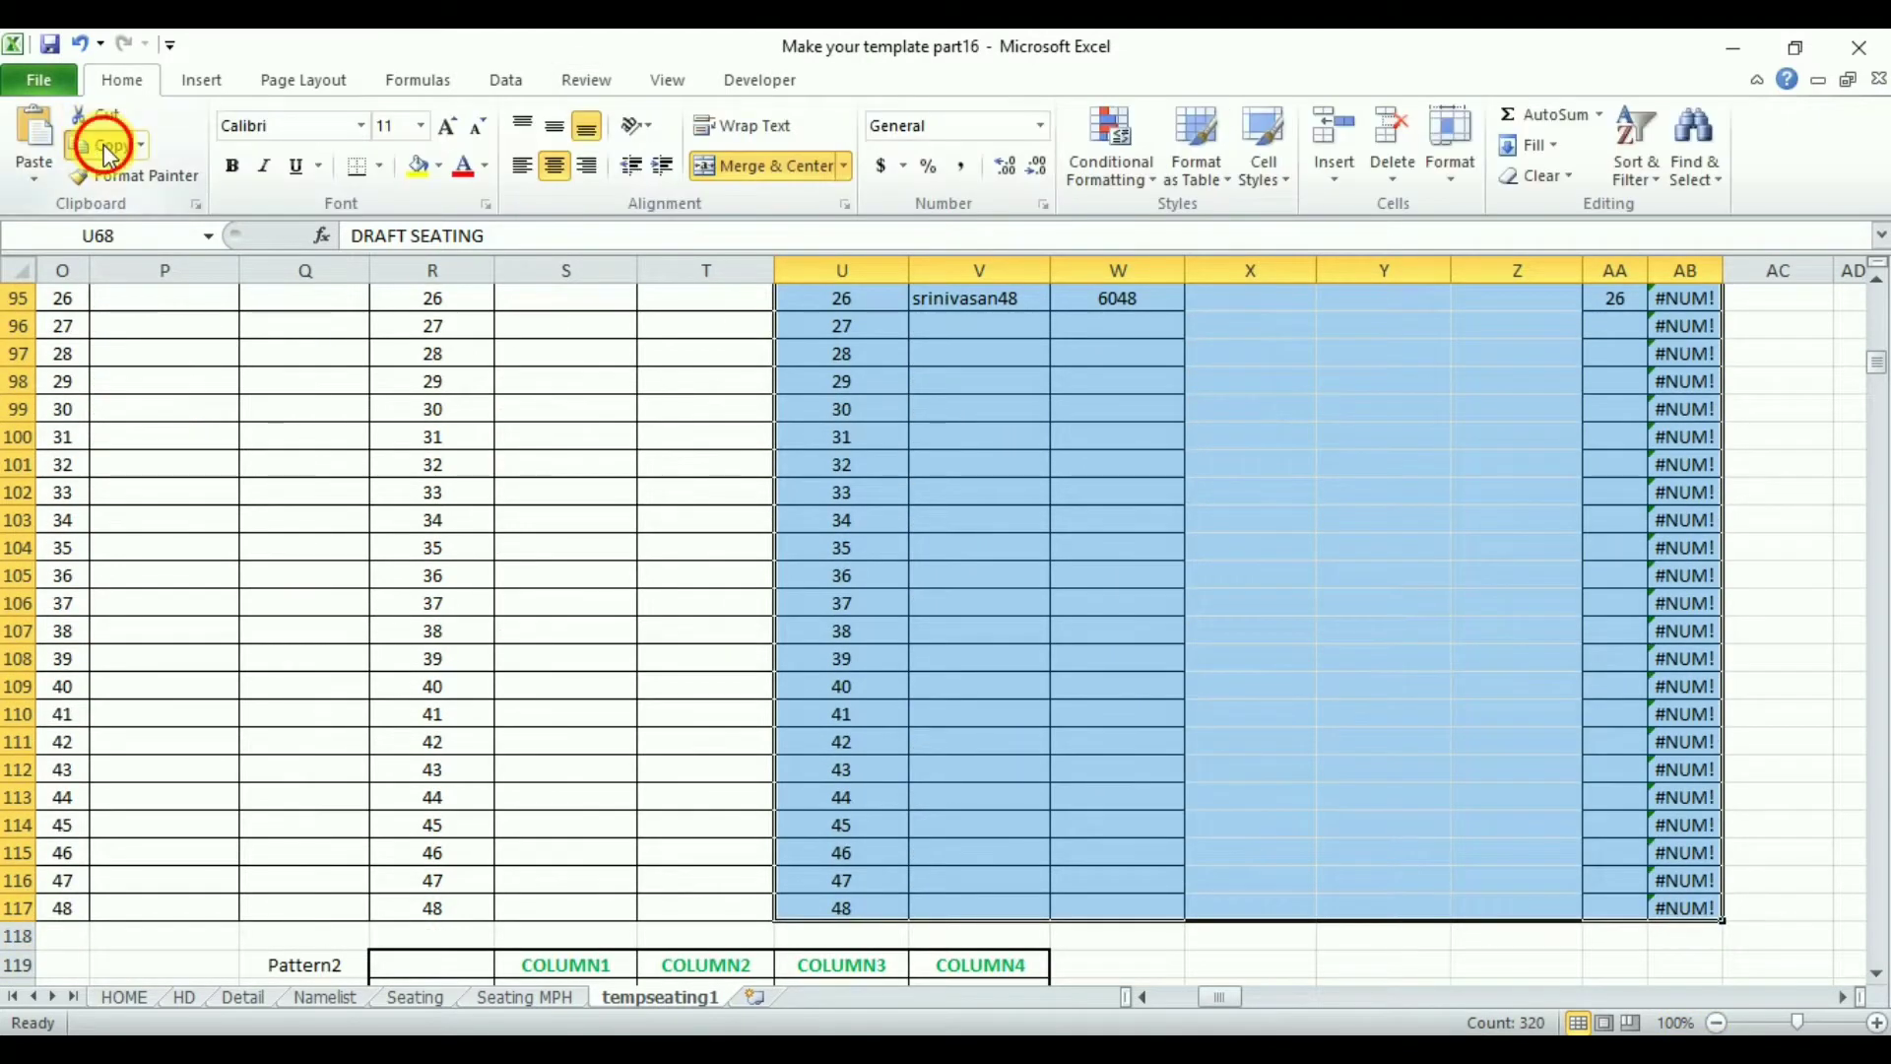
left_click(103, 148)
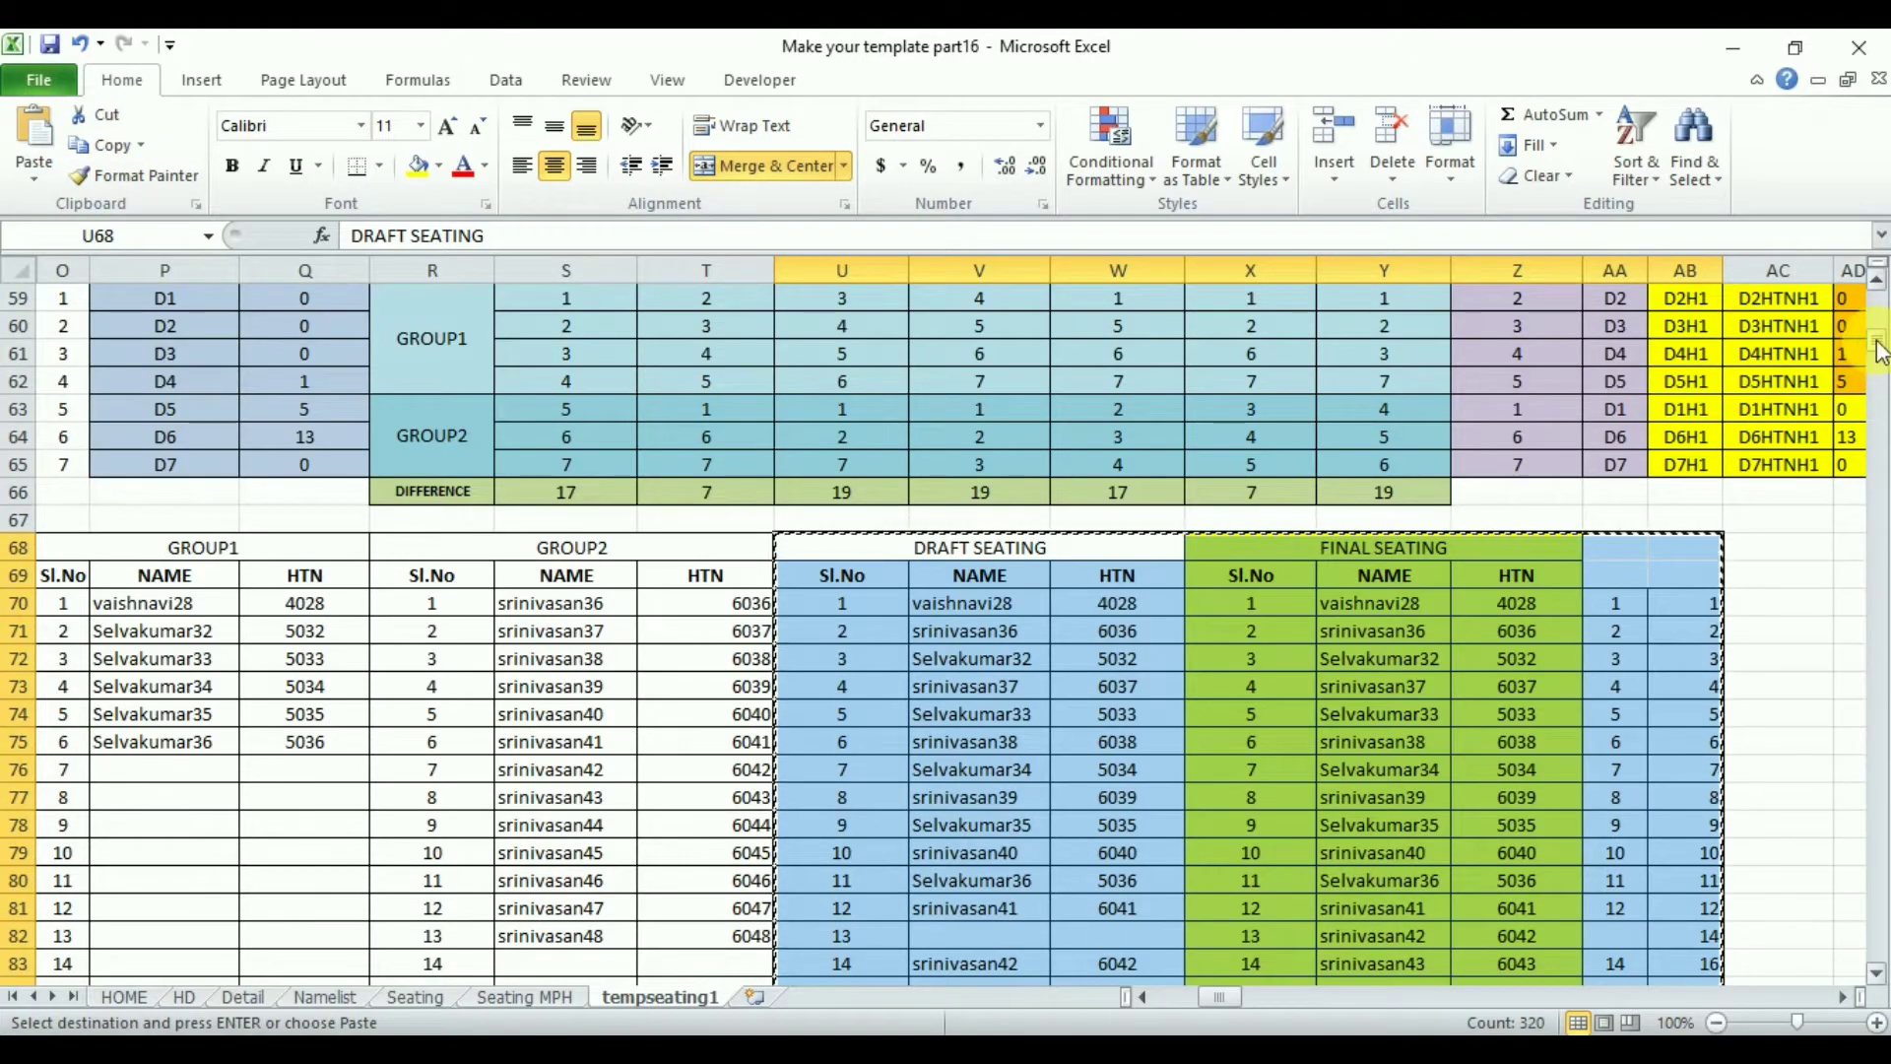
- Paste the copied draft and final seating tables at U127, below the Pattern2 table
left_click(1881, 388)
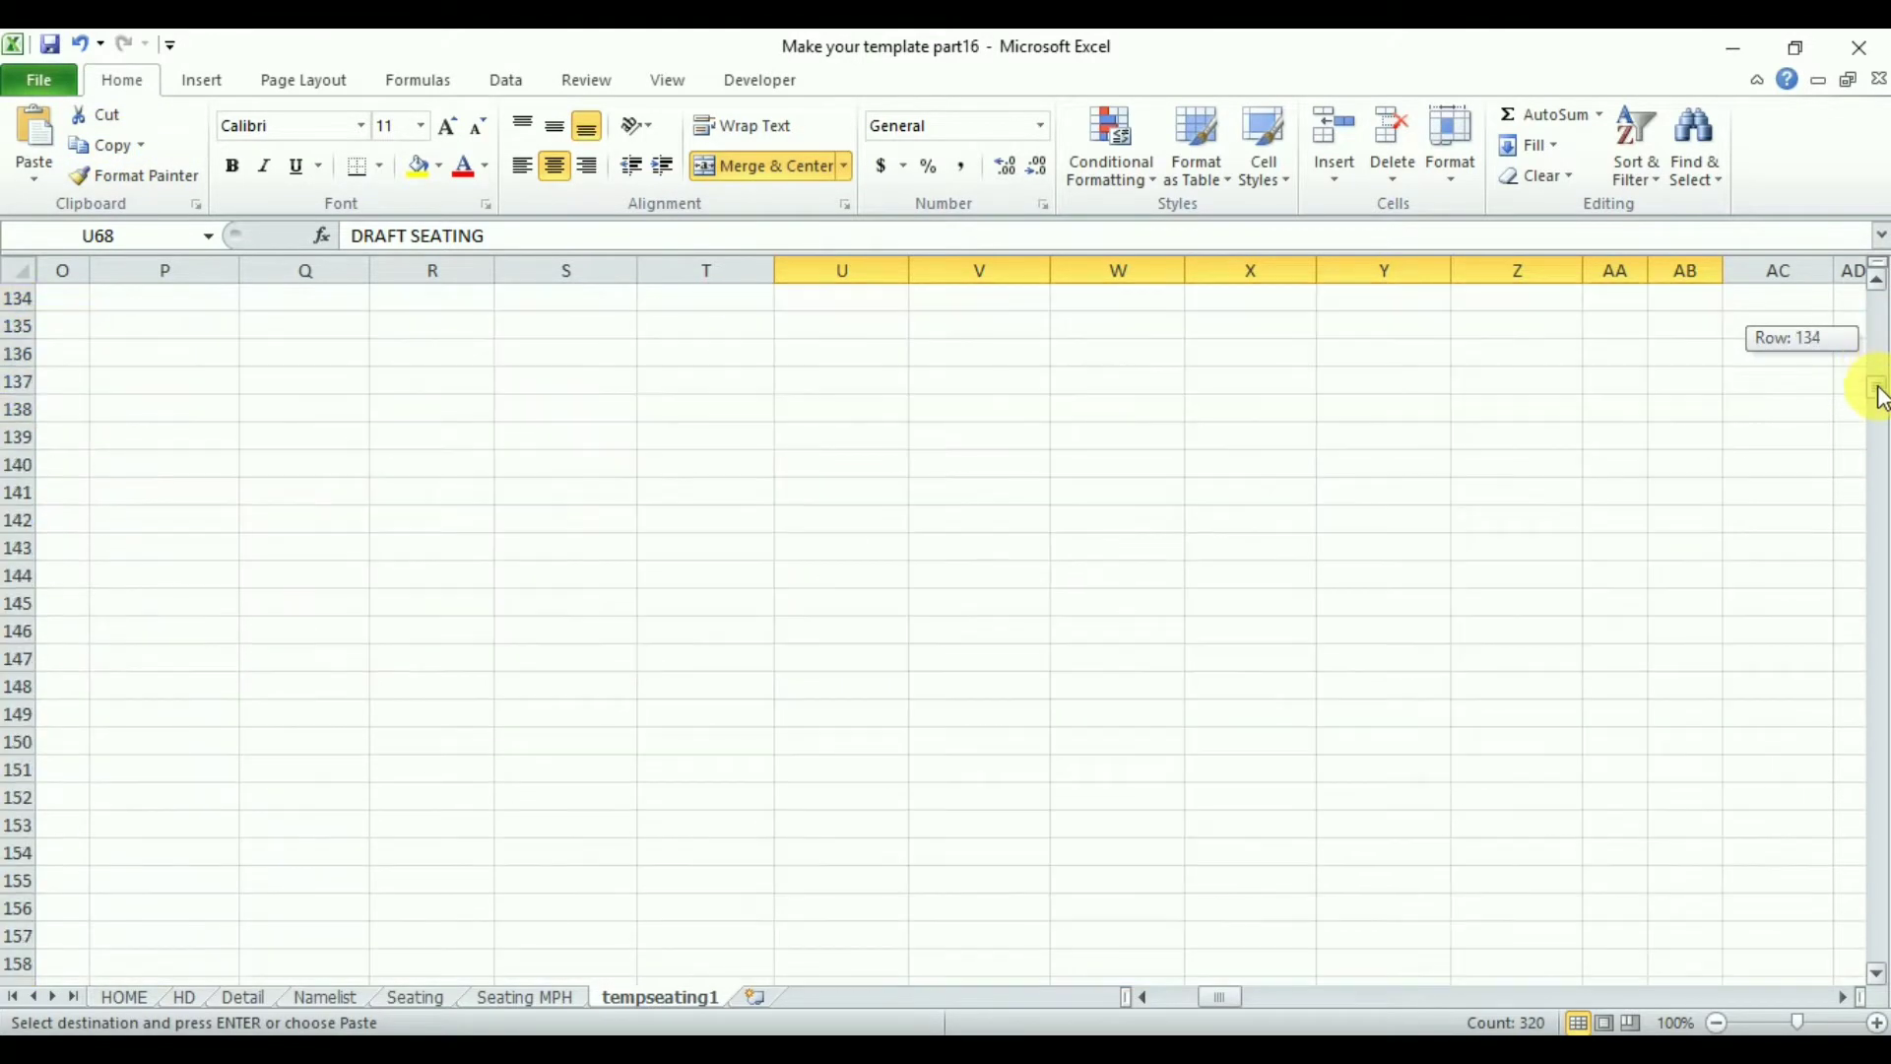
left_click_drag(1881, 397, 1882, 386)
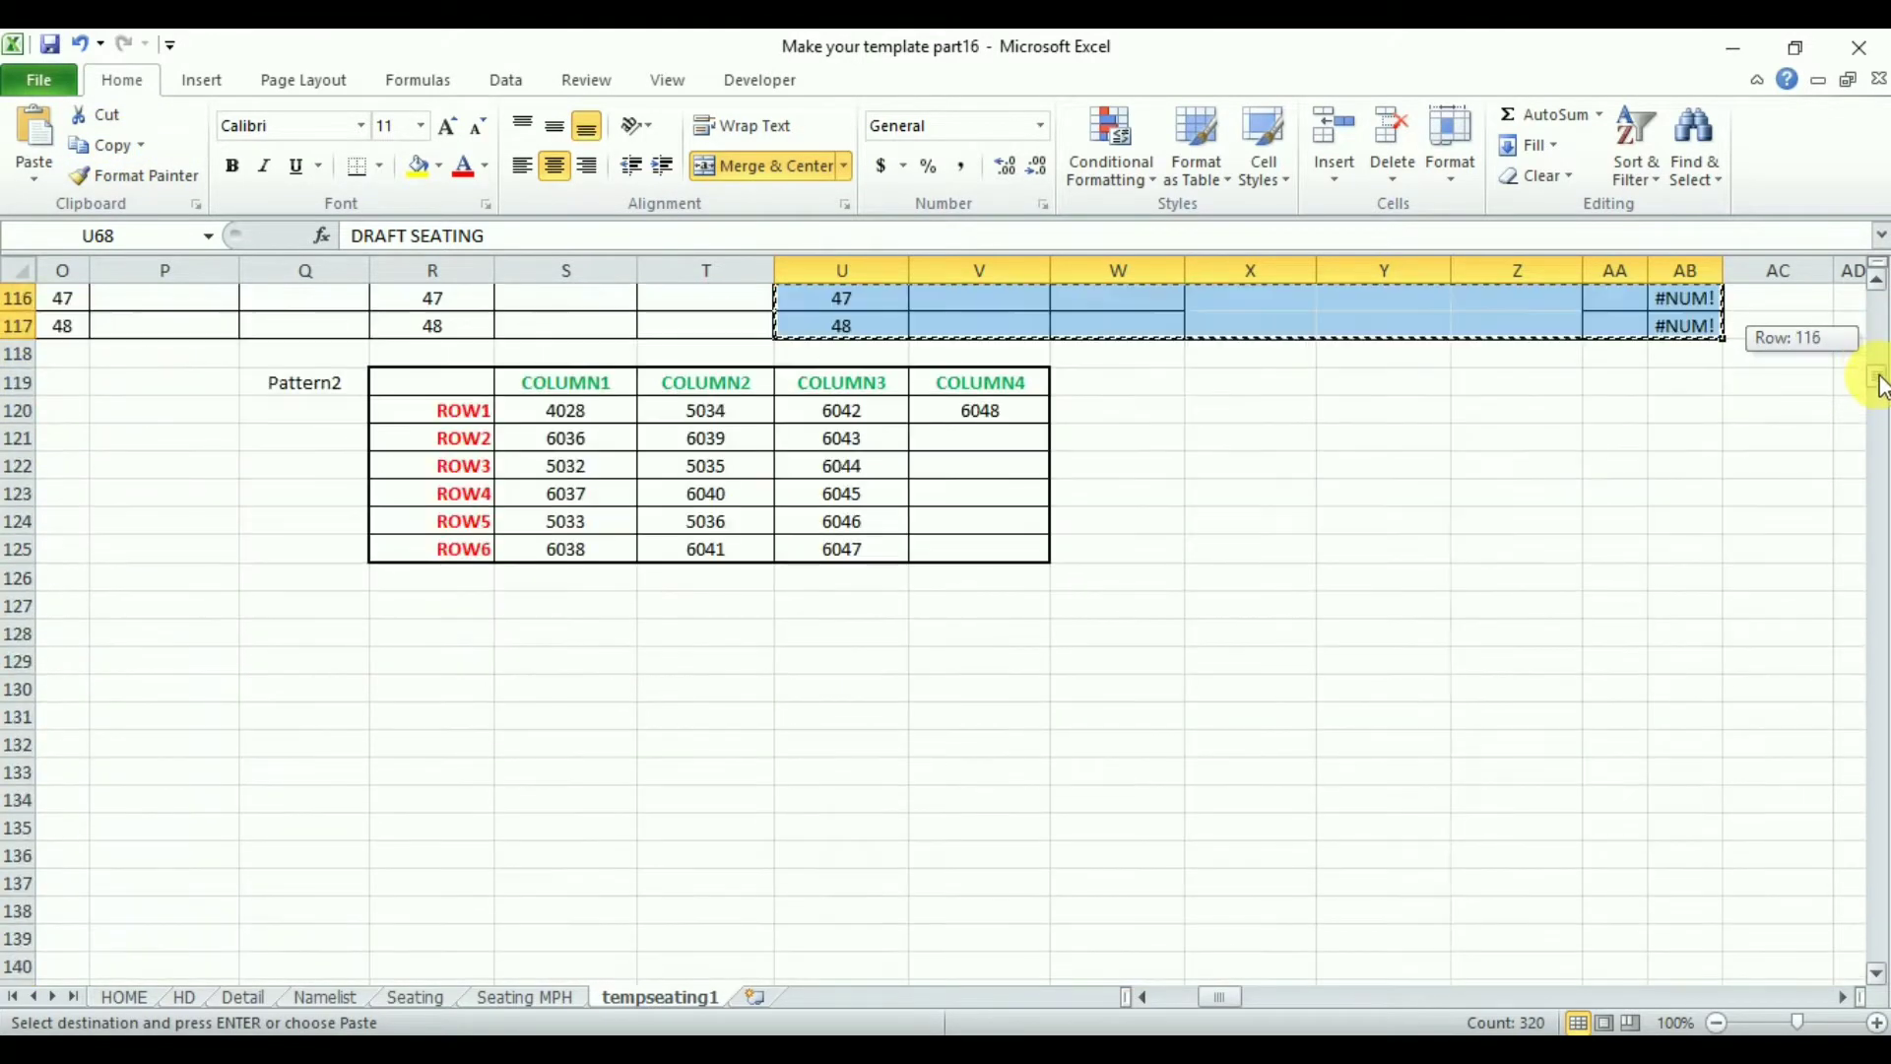
left_click(830, 618)
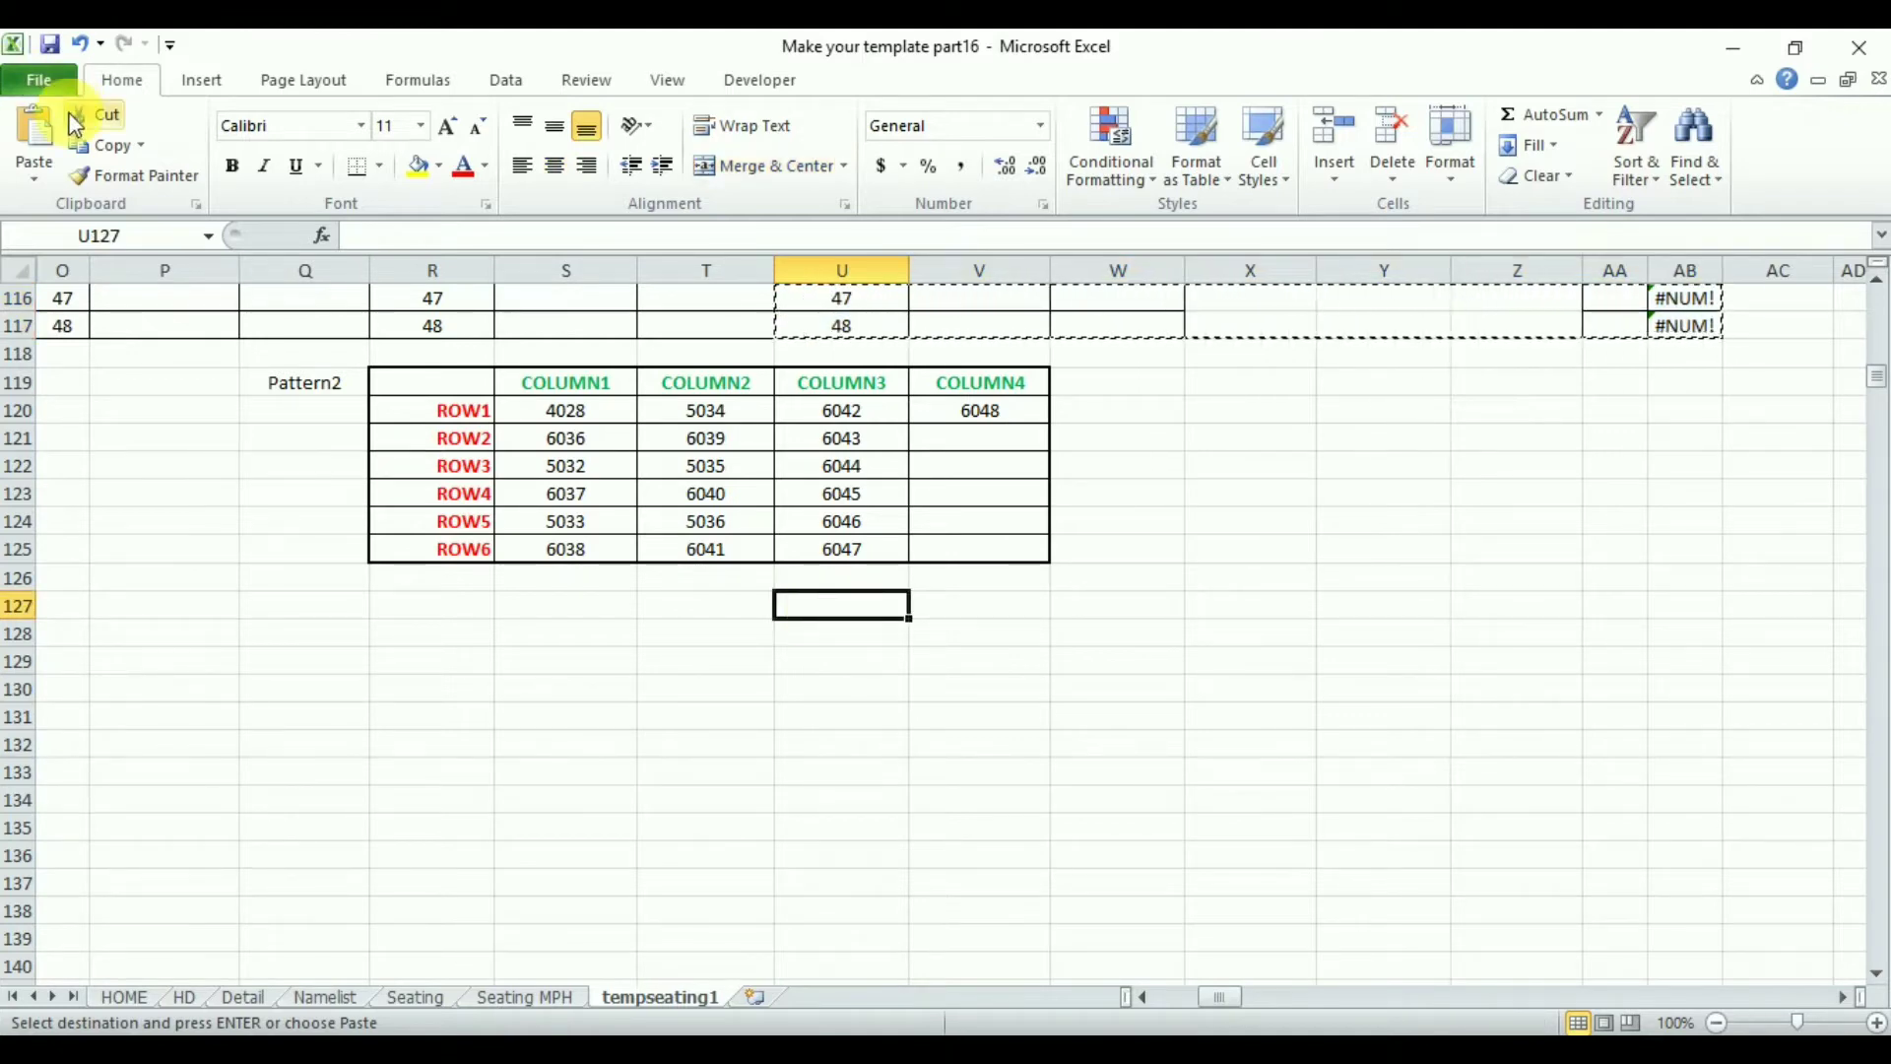
left_click(47, 142)
- Clear the pasted draft seating name and HTN formulas in V129:W176
left_click(961, 661)
left_click_drag(1881, 378, 1881, 381)
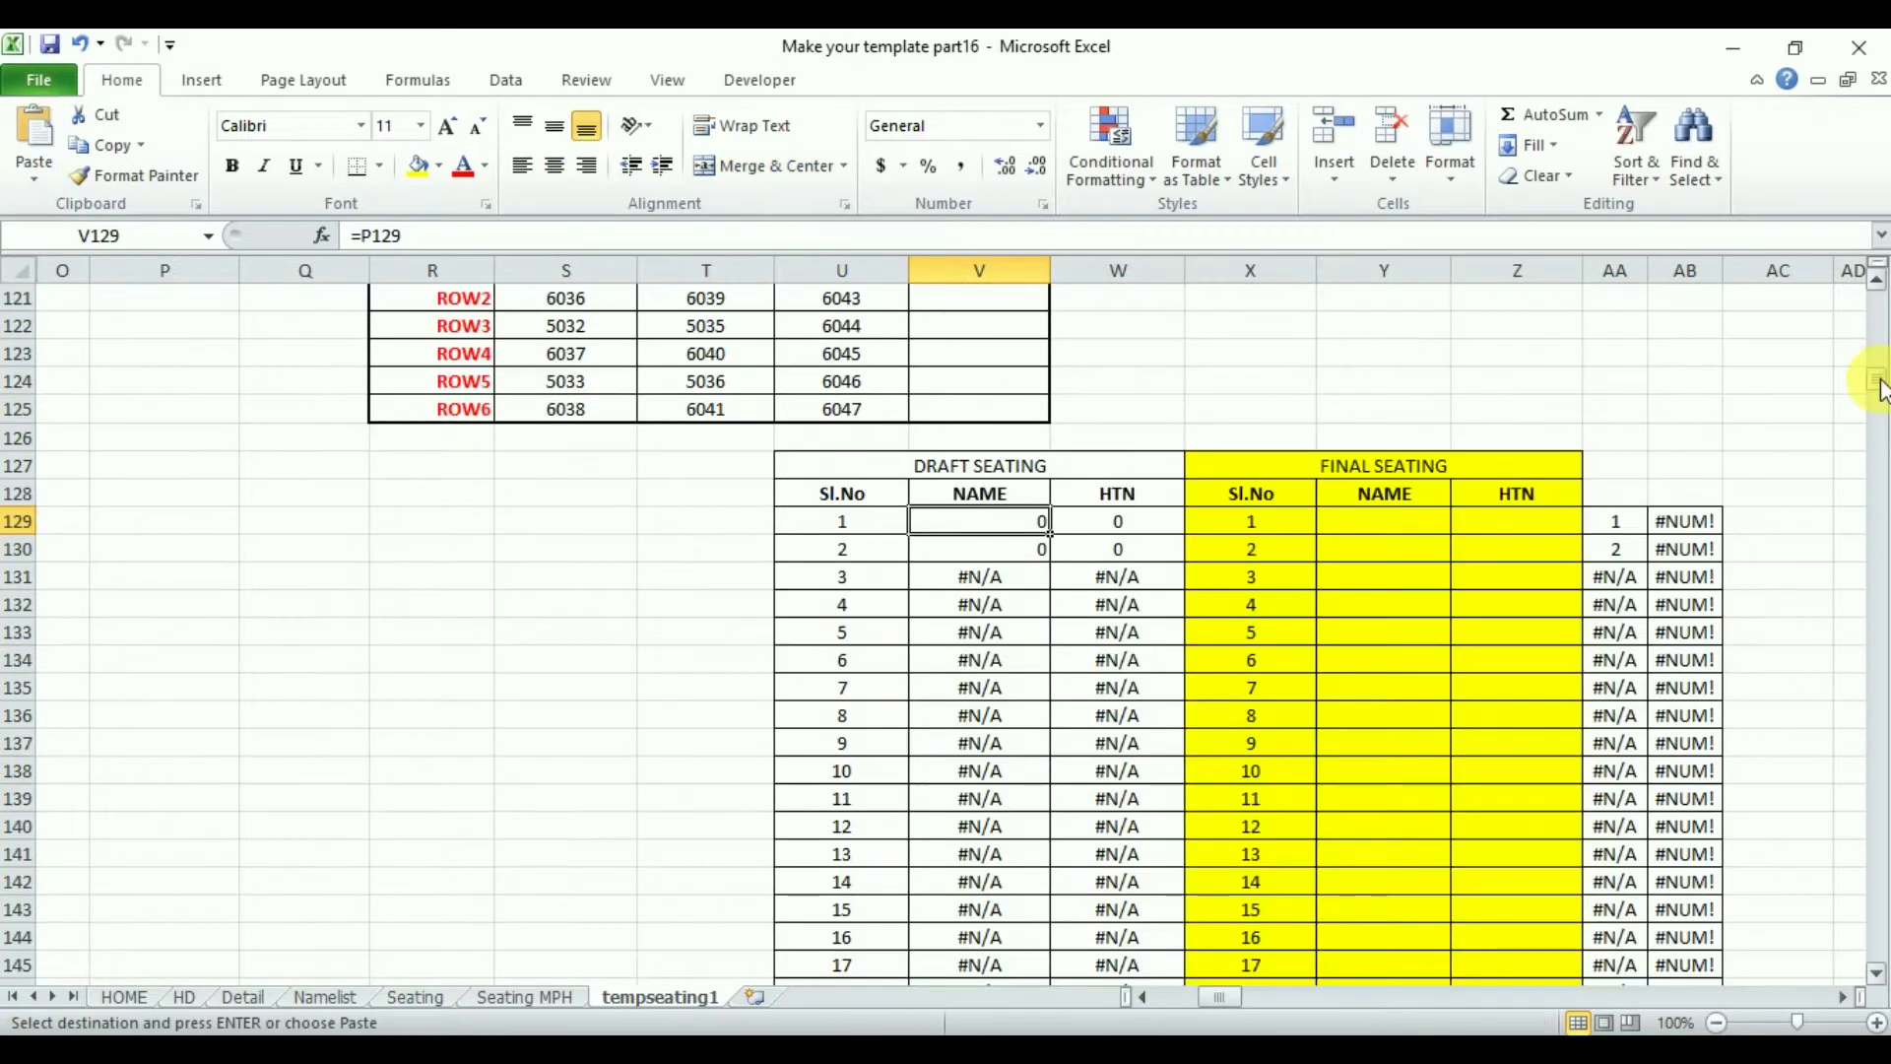
left_click_drag(990, 532, 1100, 951)
key("Delete")
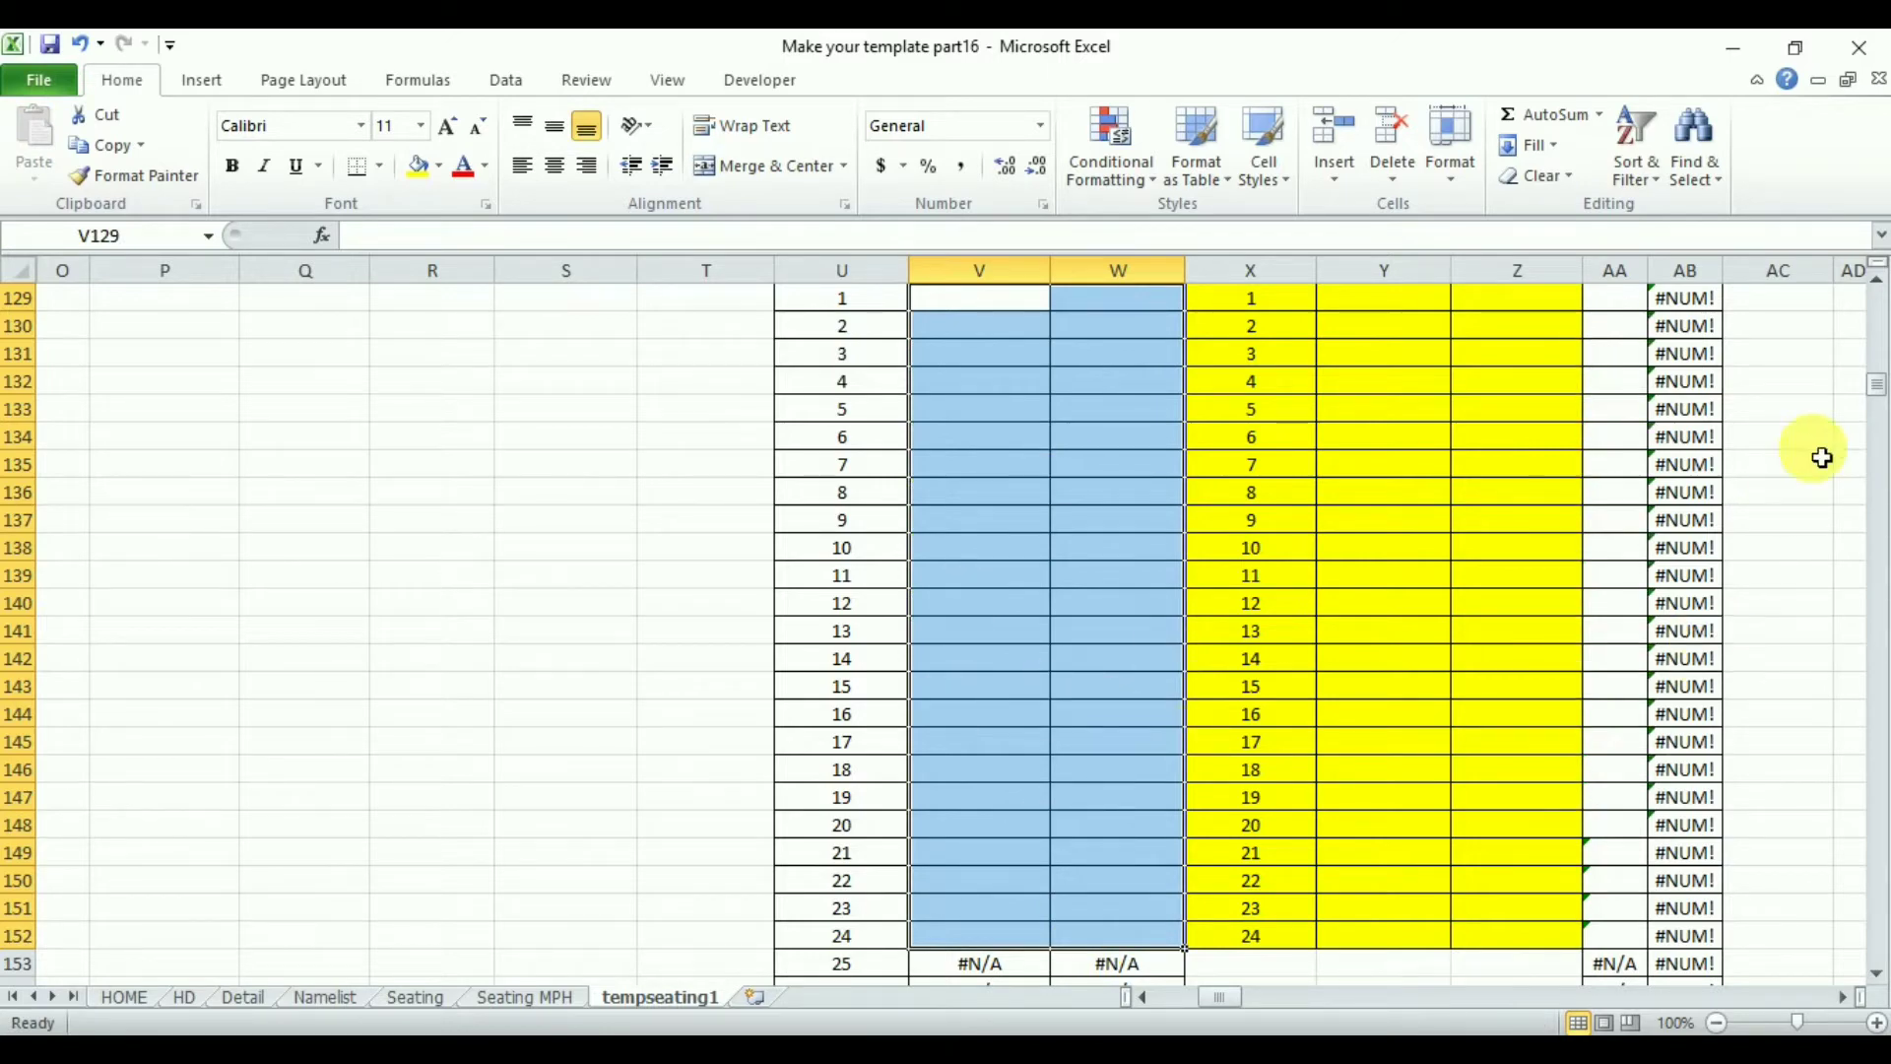
left_click_drag(1876, 392, 1878, 345)
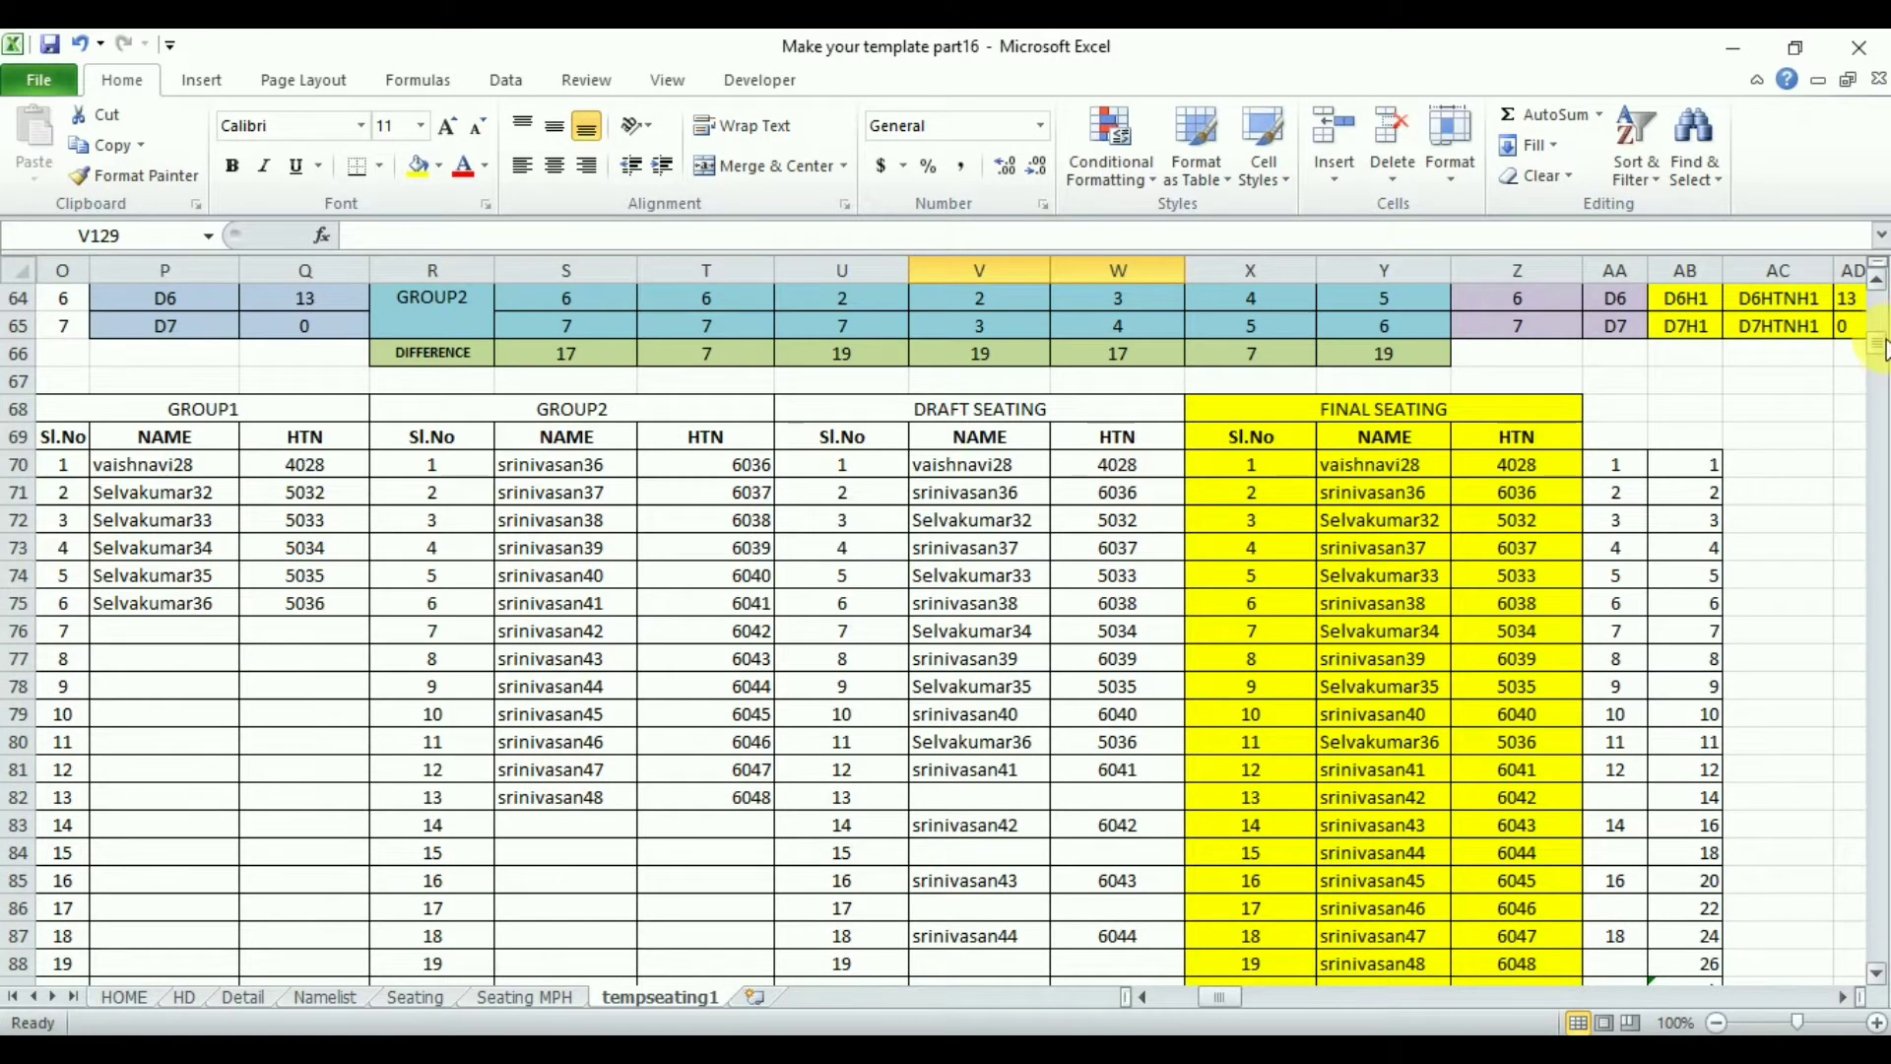
left_click_drag(1881, 355, 1871, 399)
left_click_drag(1025, 523, 1141, 947)
key("Delete")
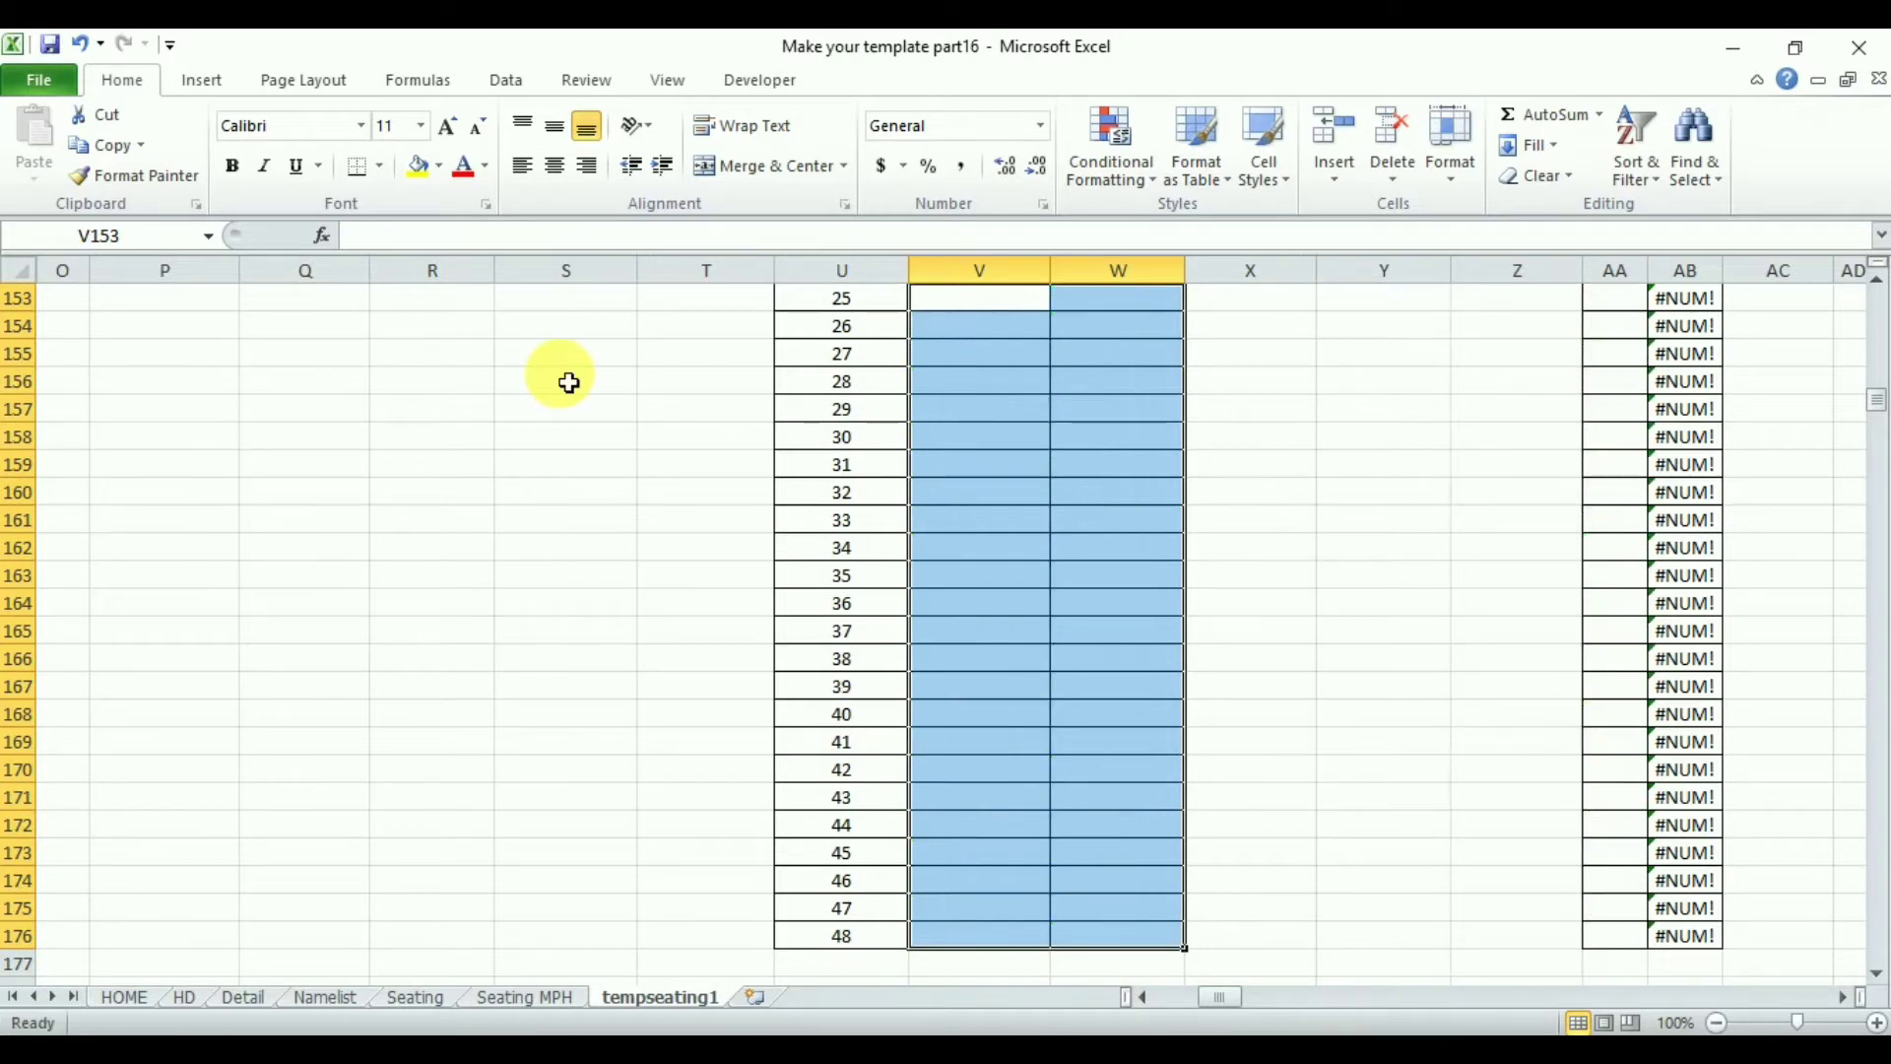
left_click(445, 164)
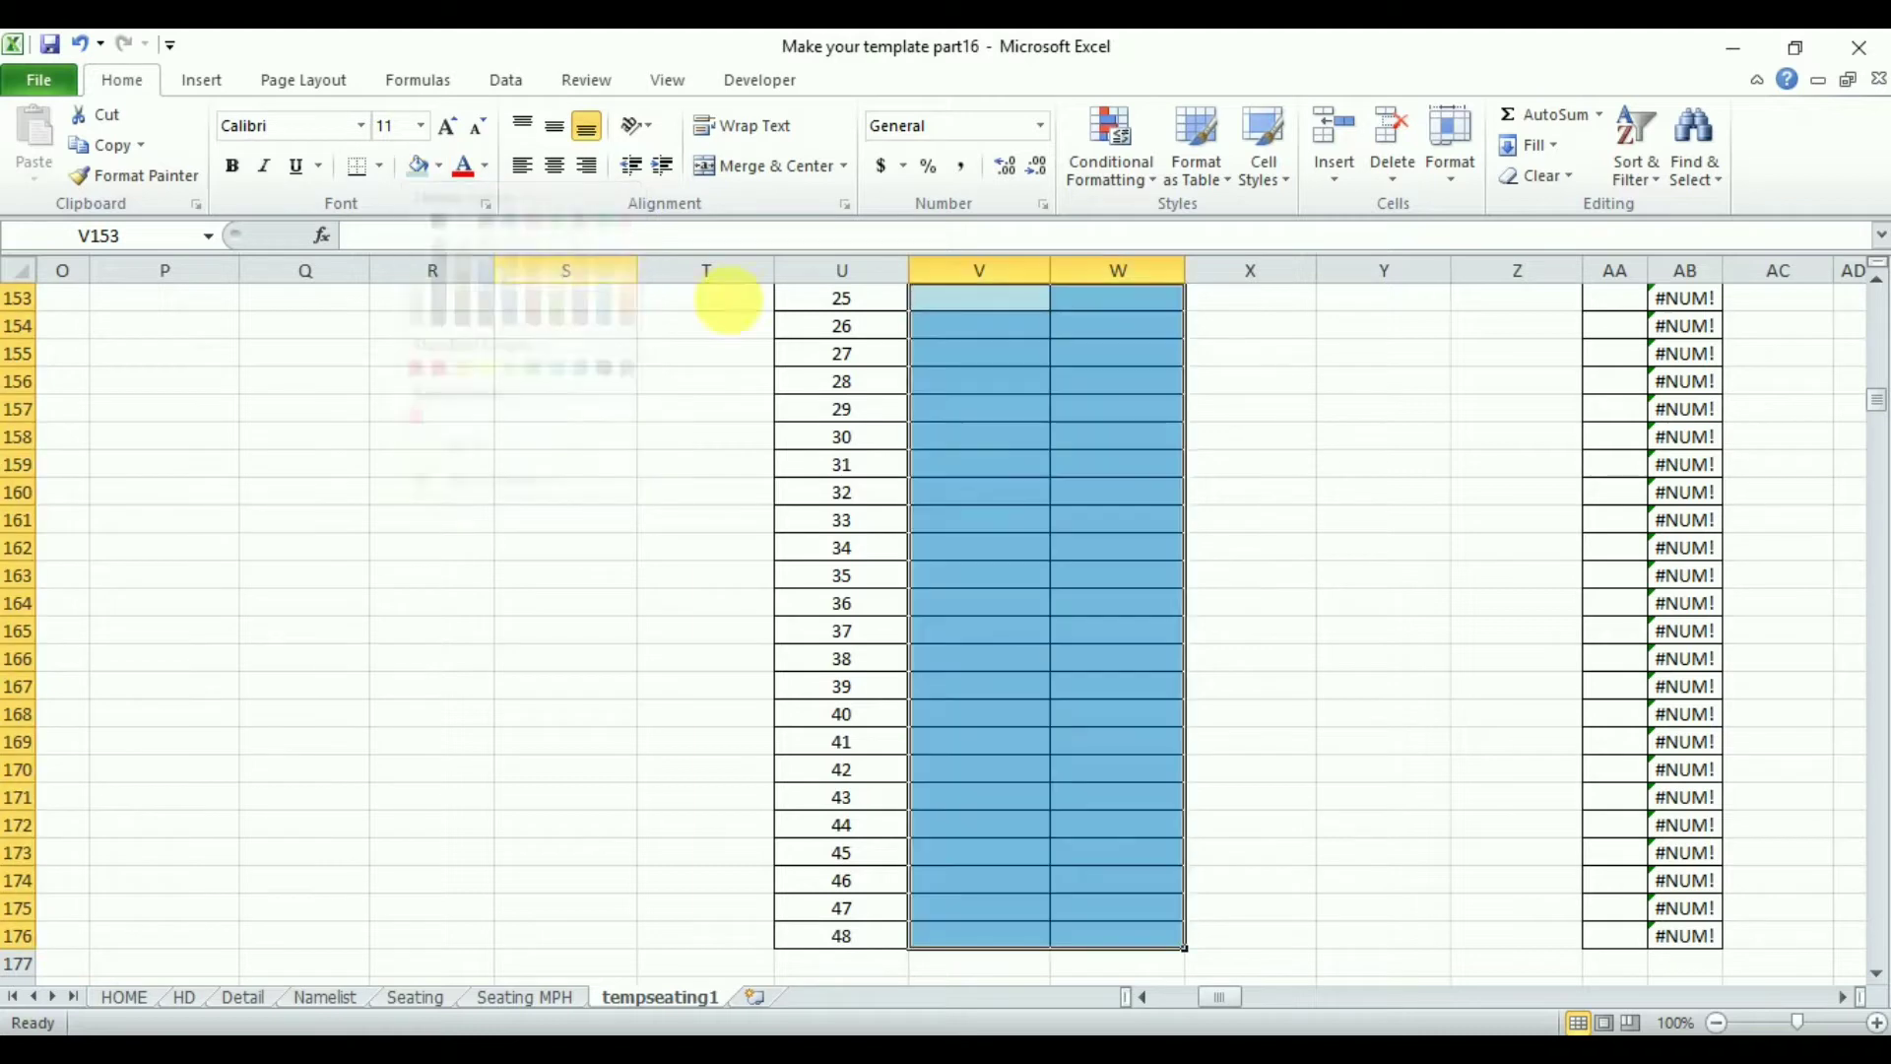
key("Escape")
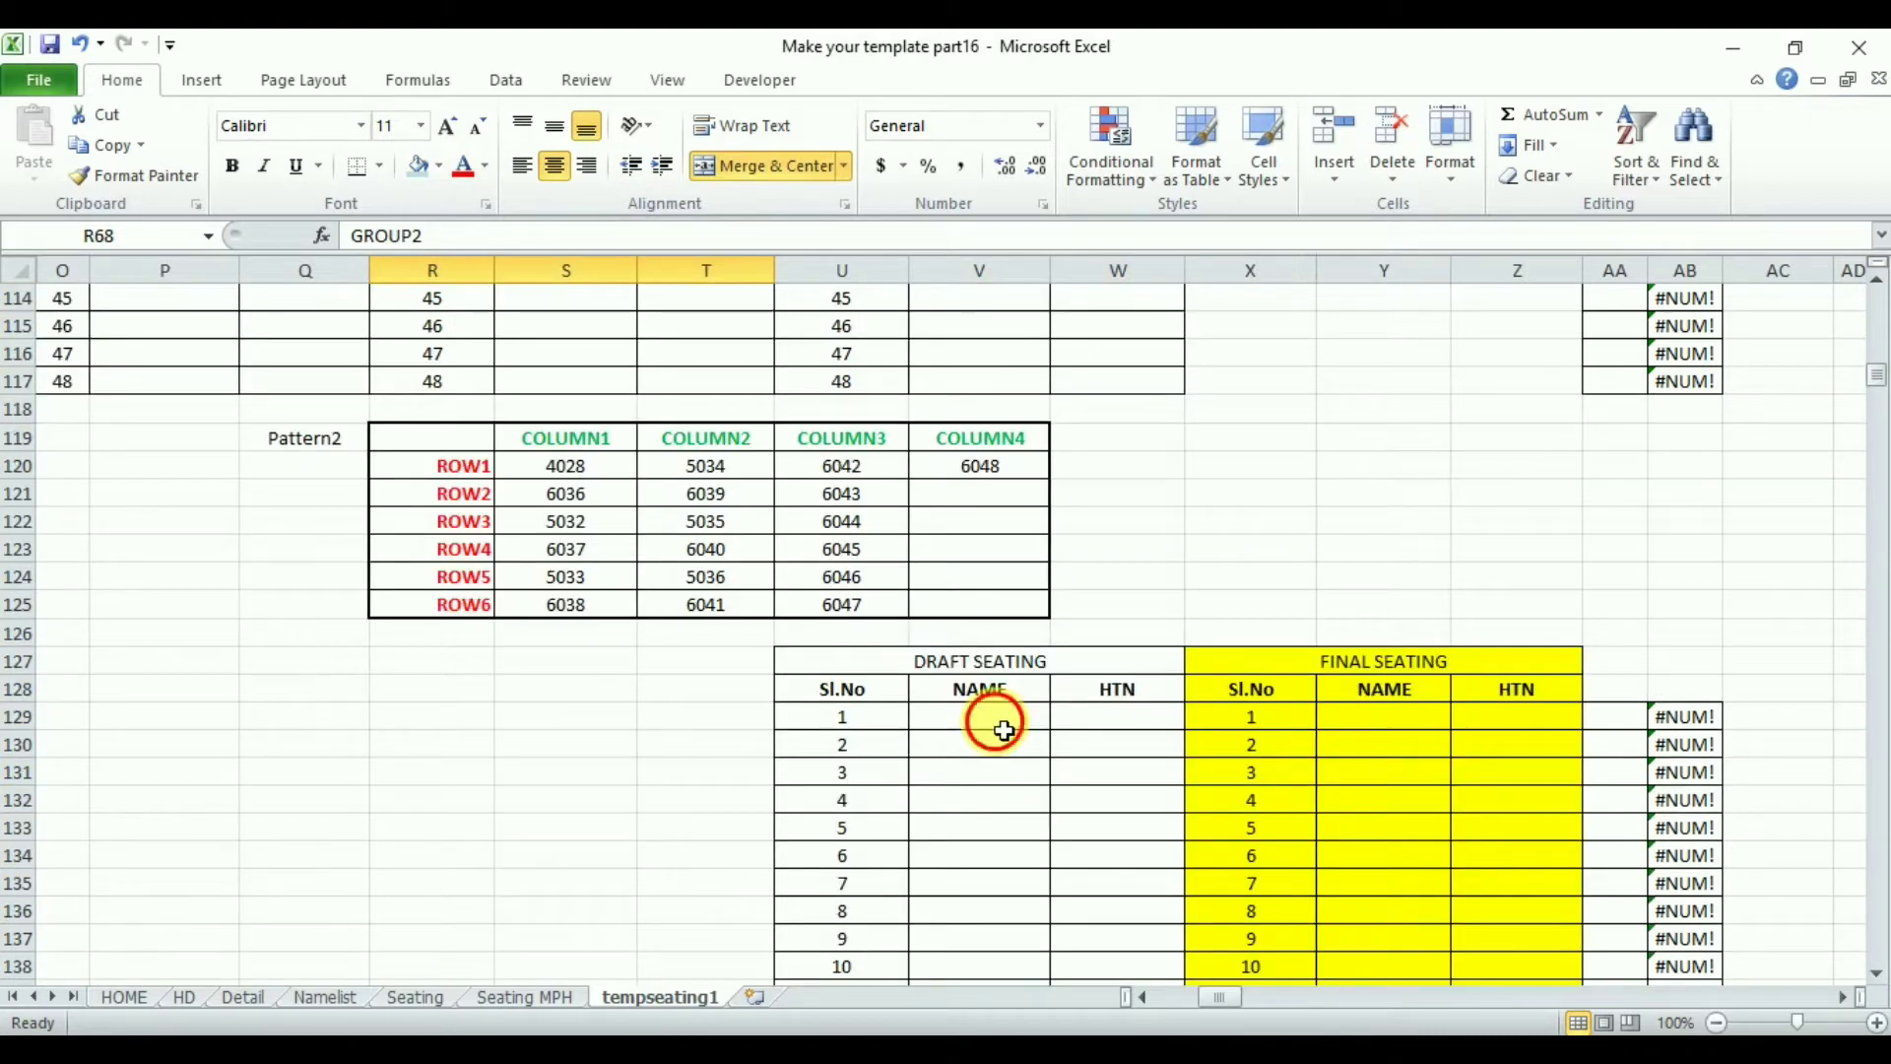
- Fill V129:W152 with formulas referencing the GROUP1 names and HTNs starting from P70 and Q70
left_click(1004, 730)
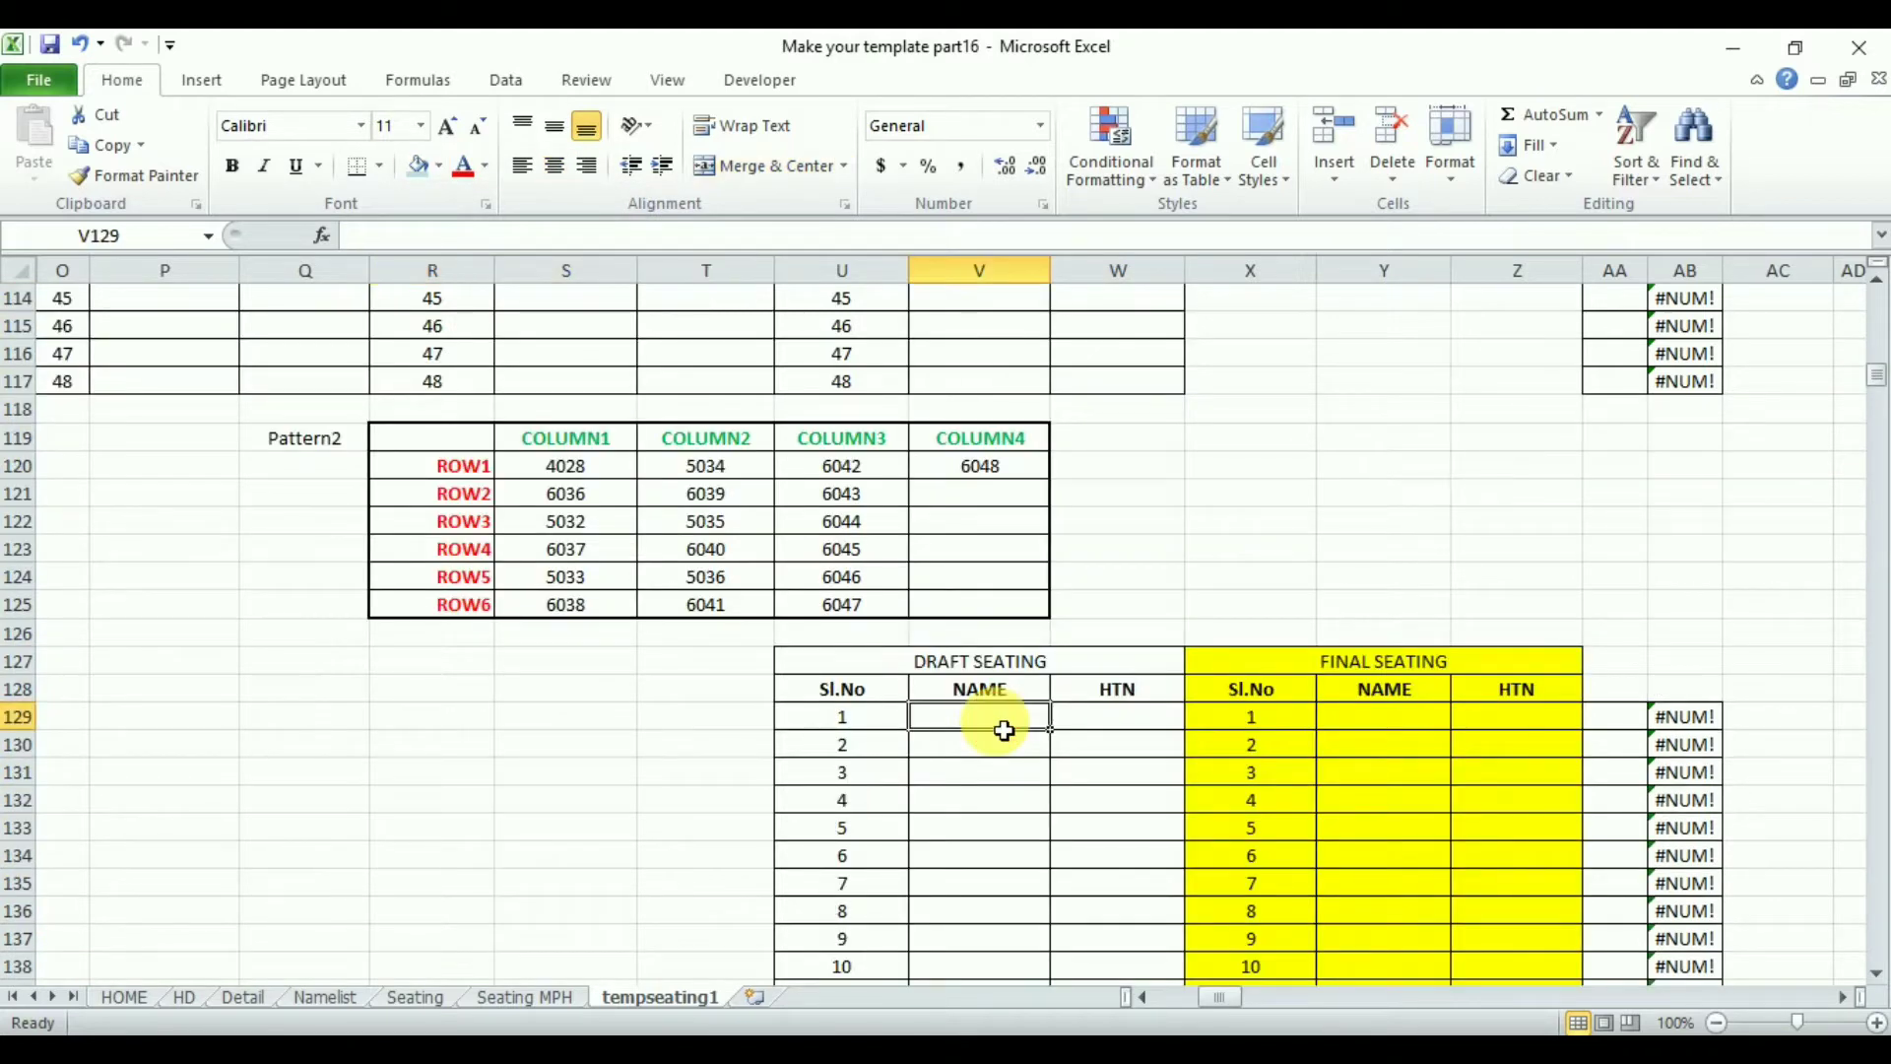
type("=")
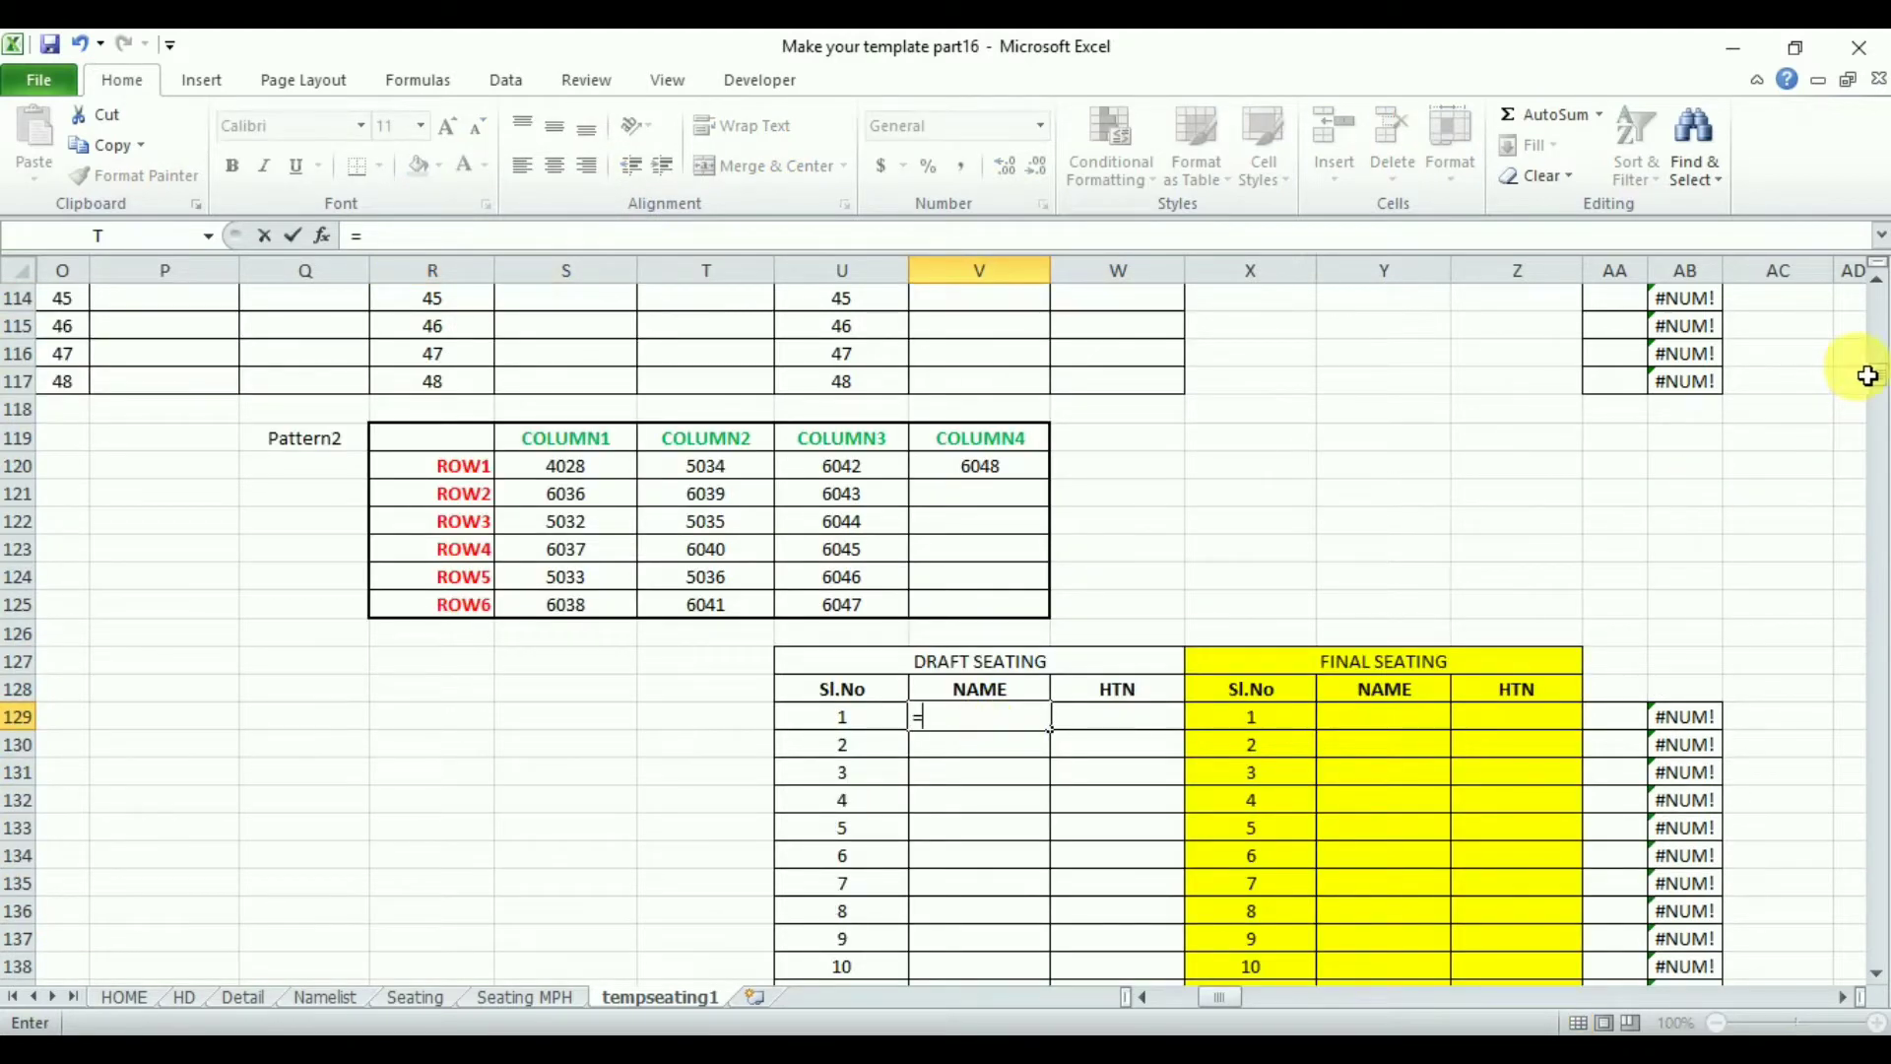
left_click_drag(1876, 387, 1879, 354)
left_click(161, 588)
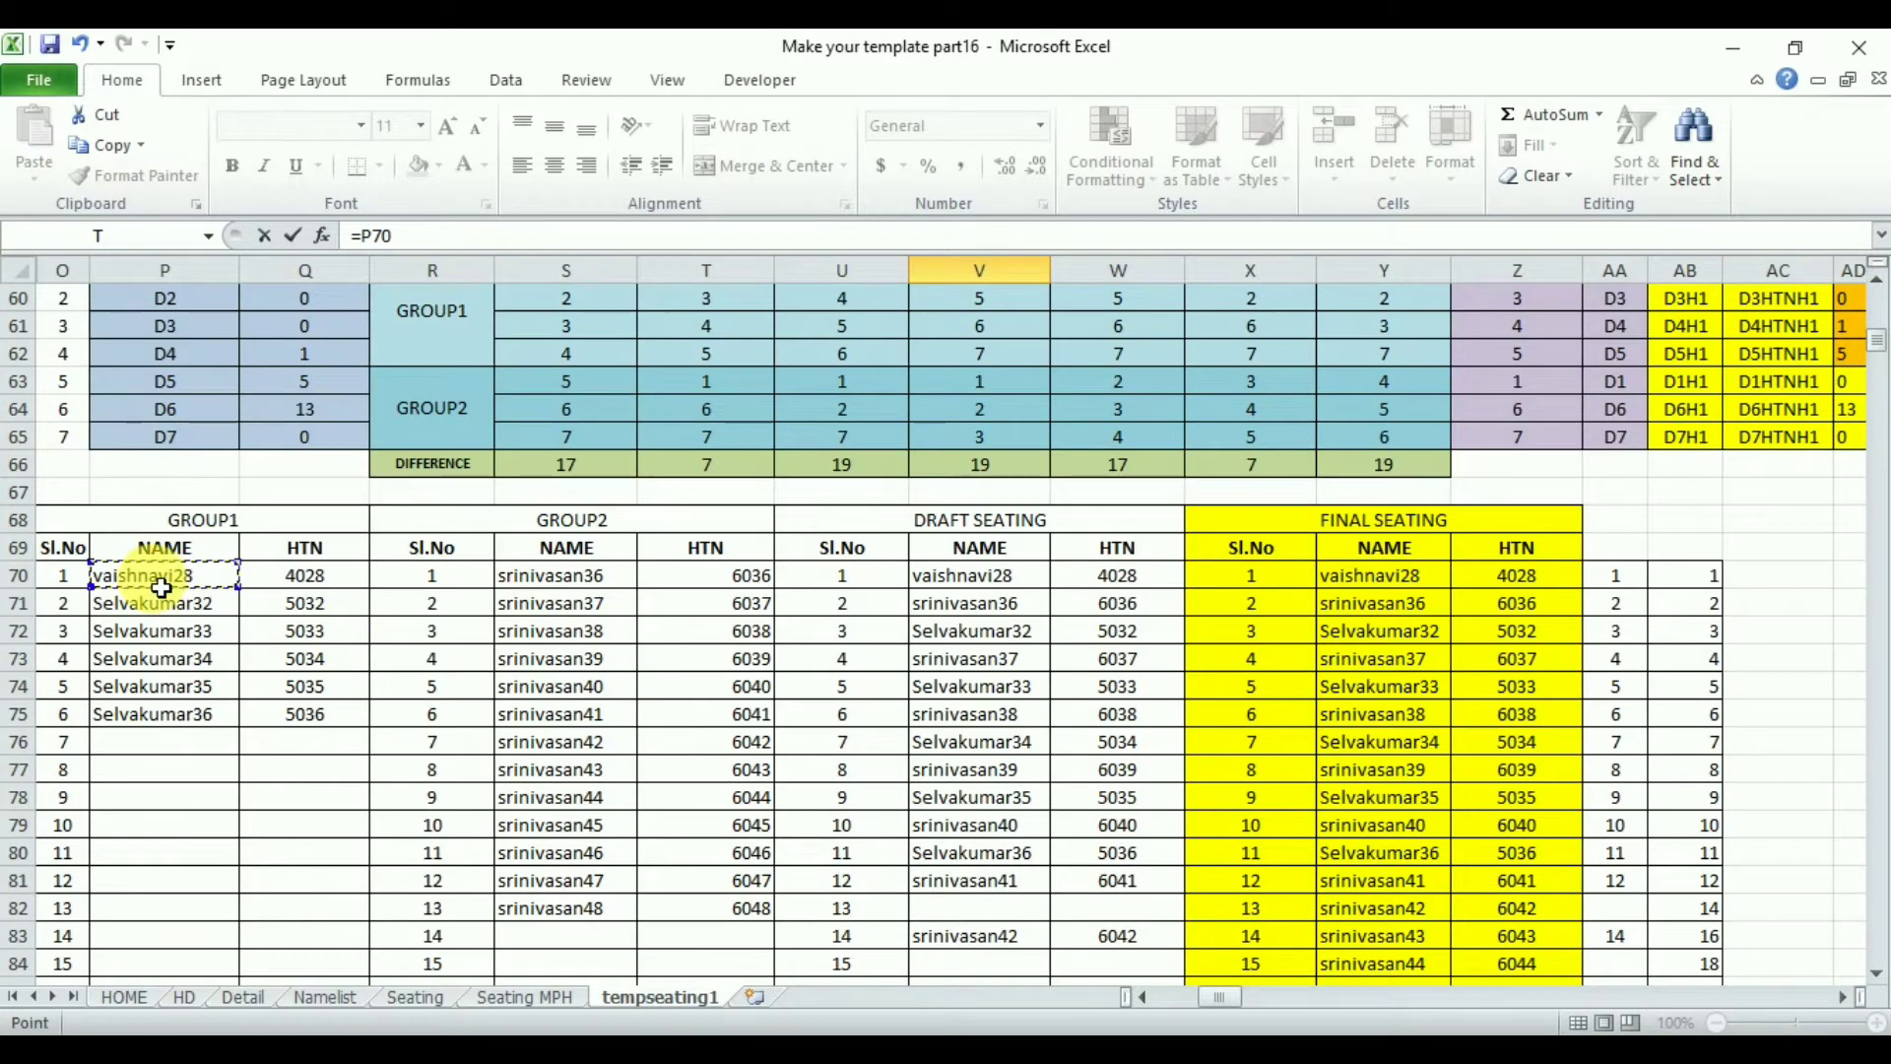
key("Return")
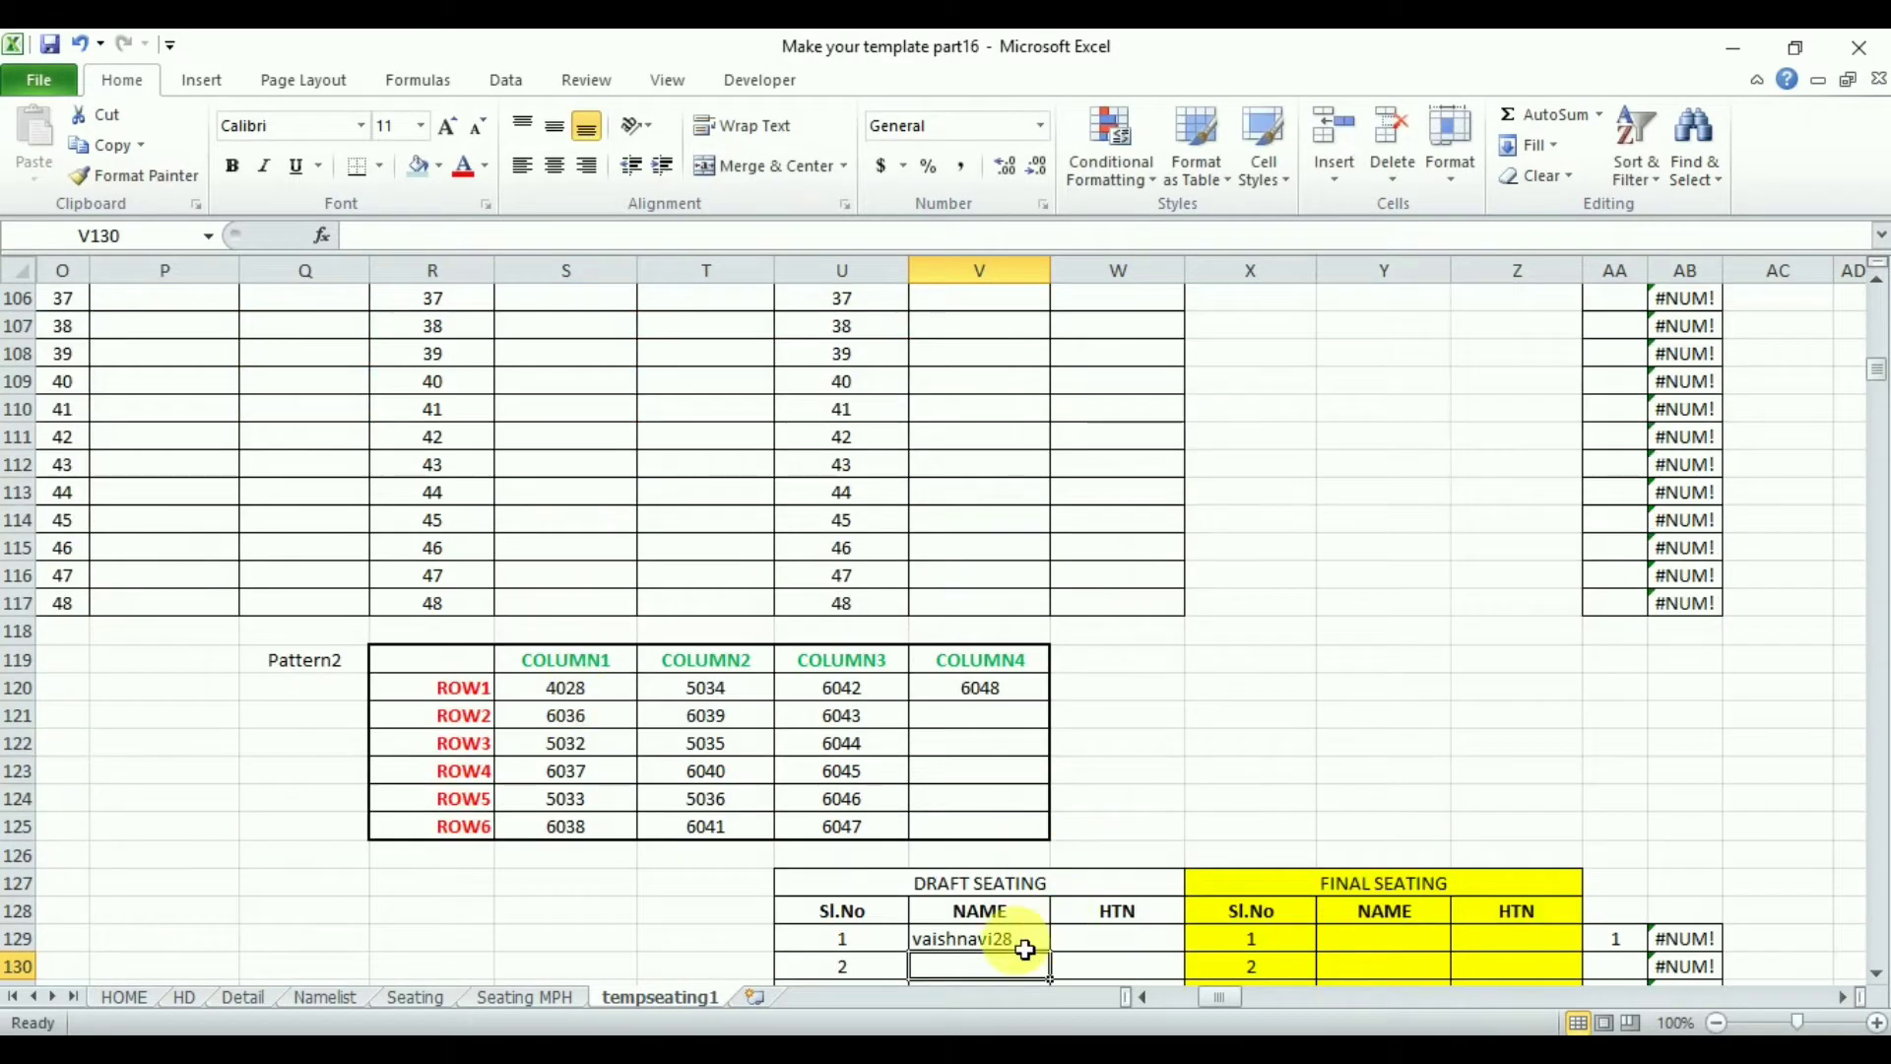
left_click(1025, 948)
left_click_drag(1060, 960, 1128, 965)
left_click(1105, 951)
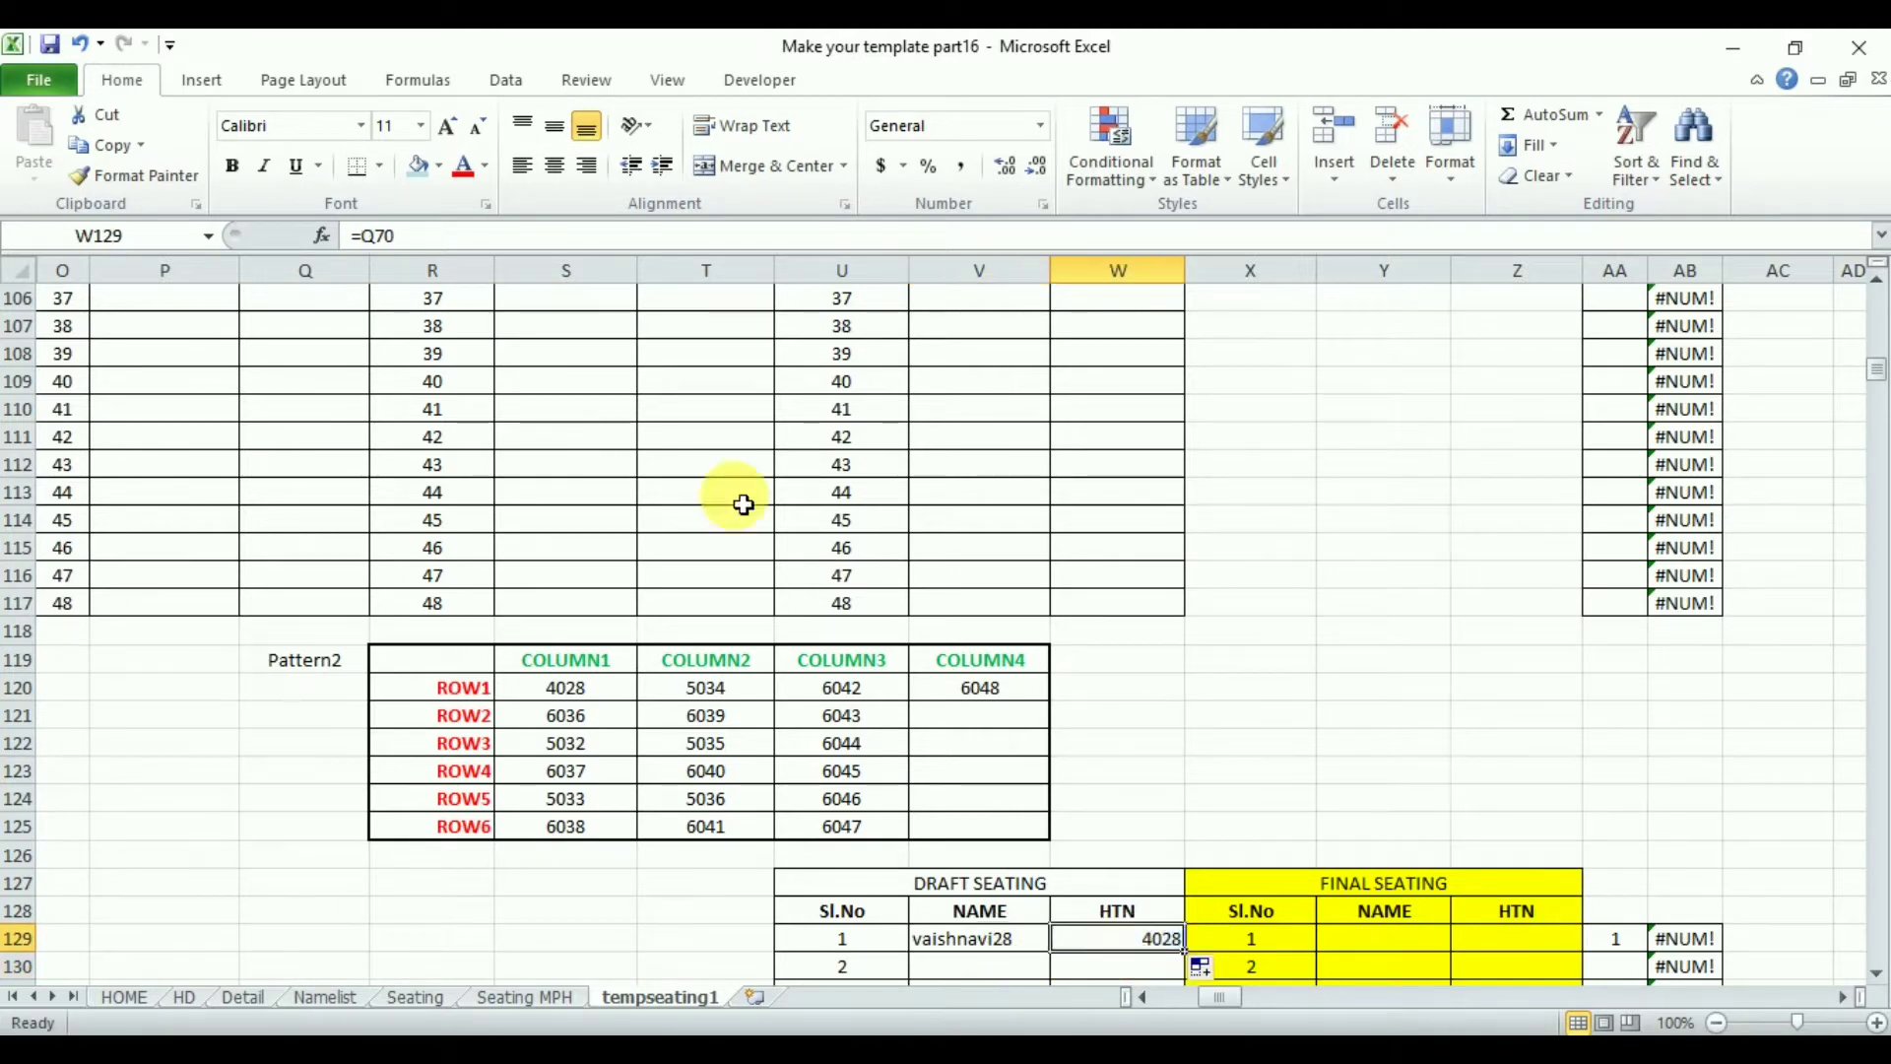
left_click_drag(1005, 943, 1158, 727)
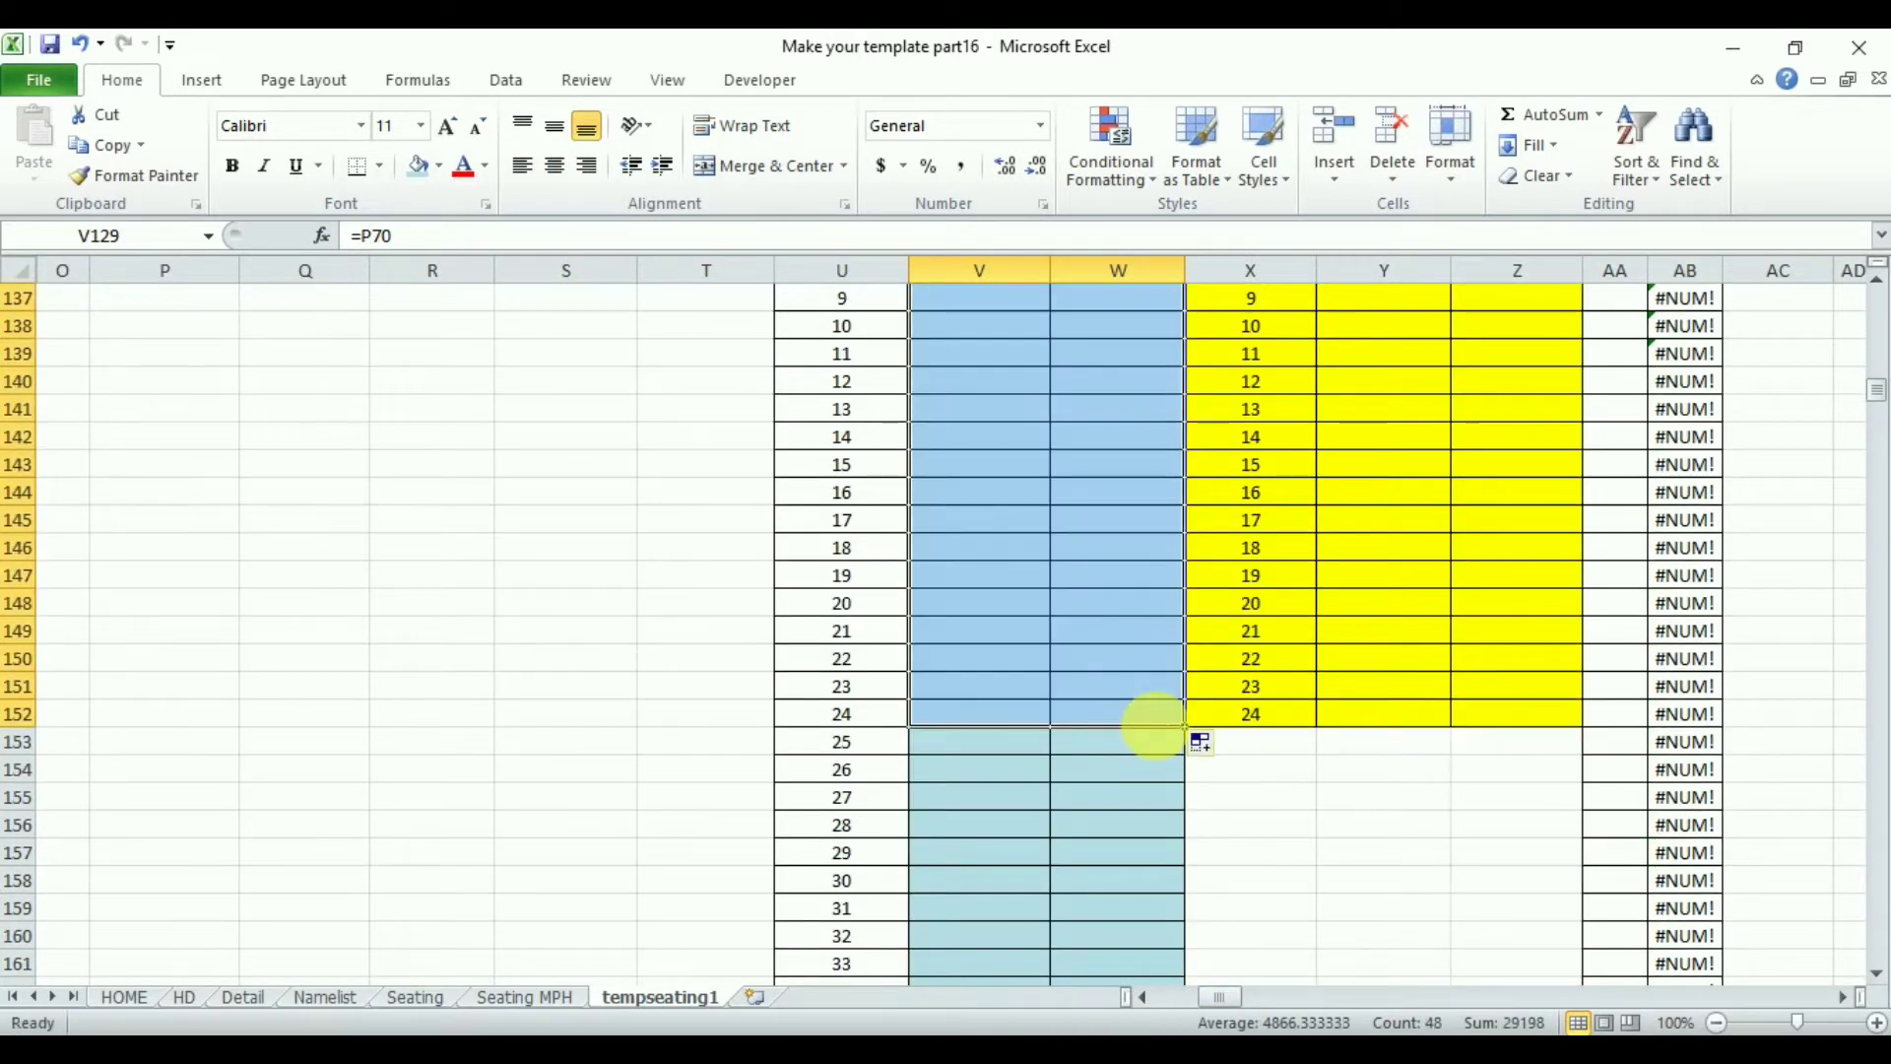
- Shade V129:W152 with a green fill colour
left_click(440, 169)
left_click(558, 282)
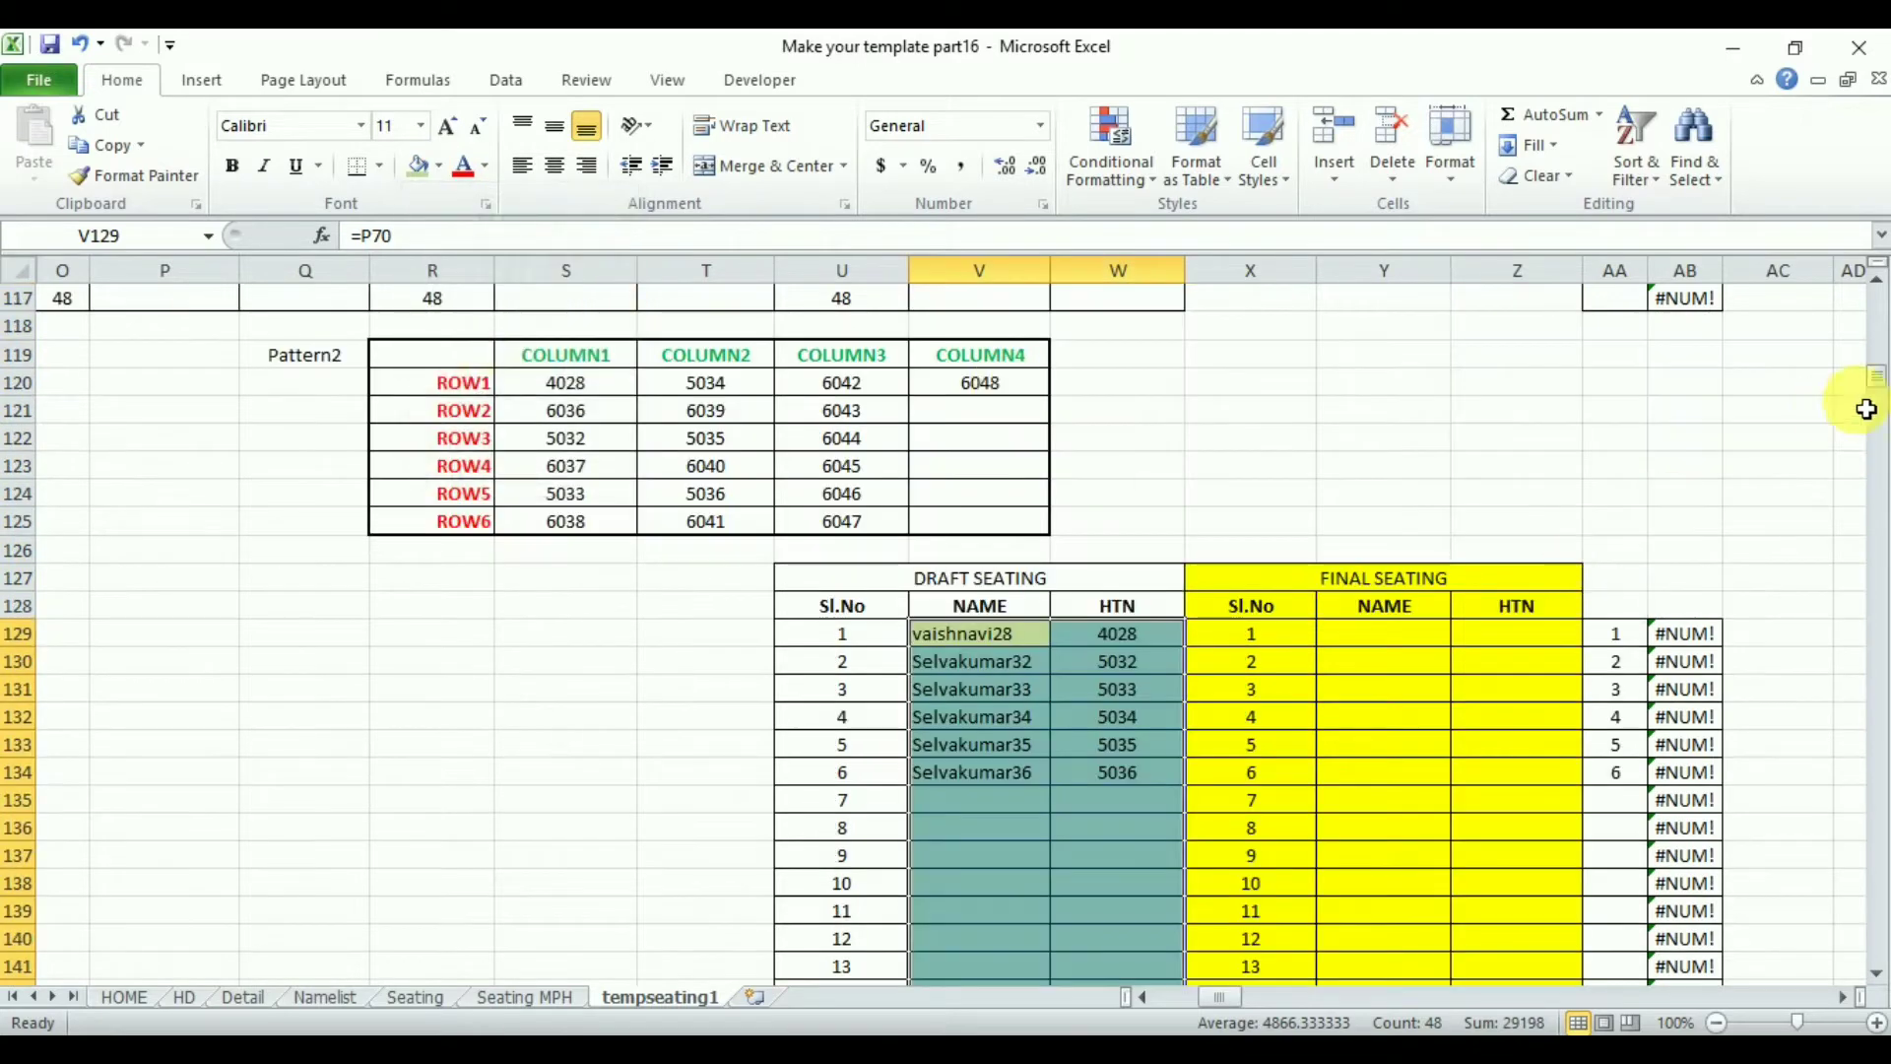
left_click(1773, 490)
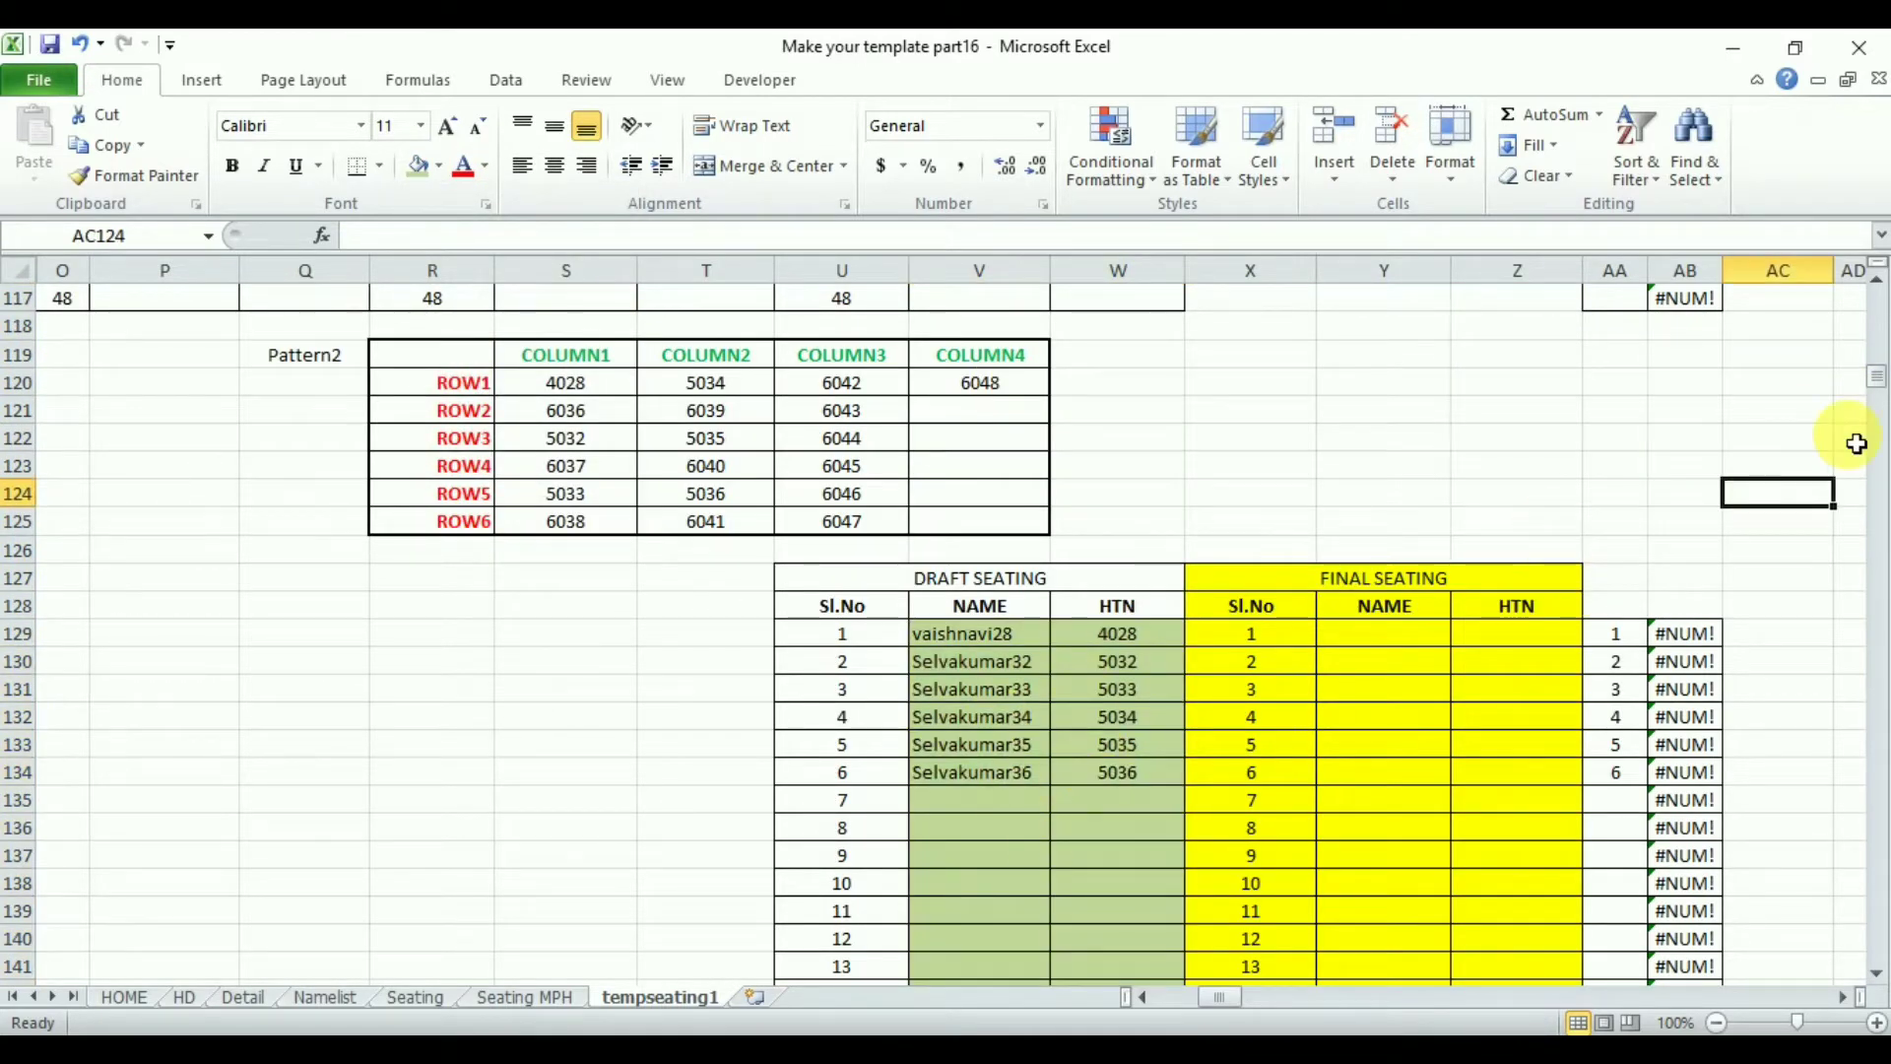
- Fill V153:W176 with formulas referencing the GROUP2 names and HTNs starting from S70 and T70
left_click_drag(1877, 375, 1877, 396)
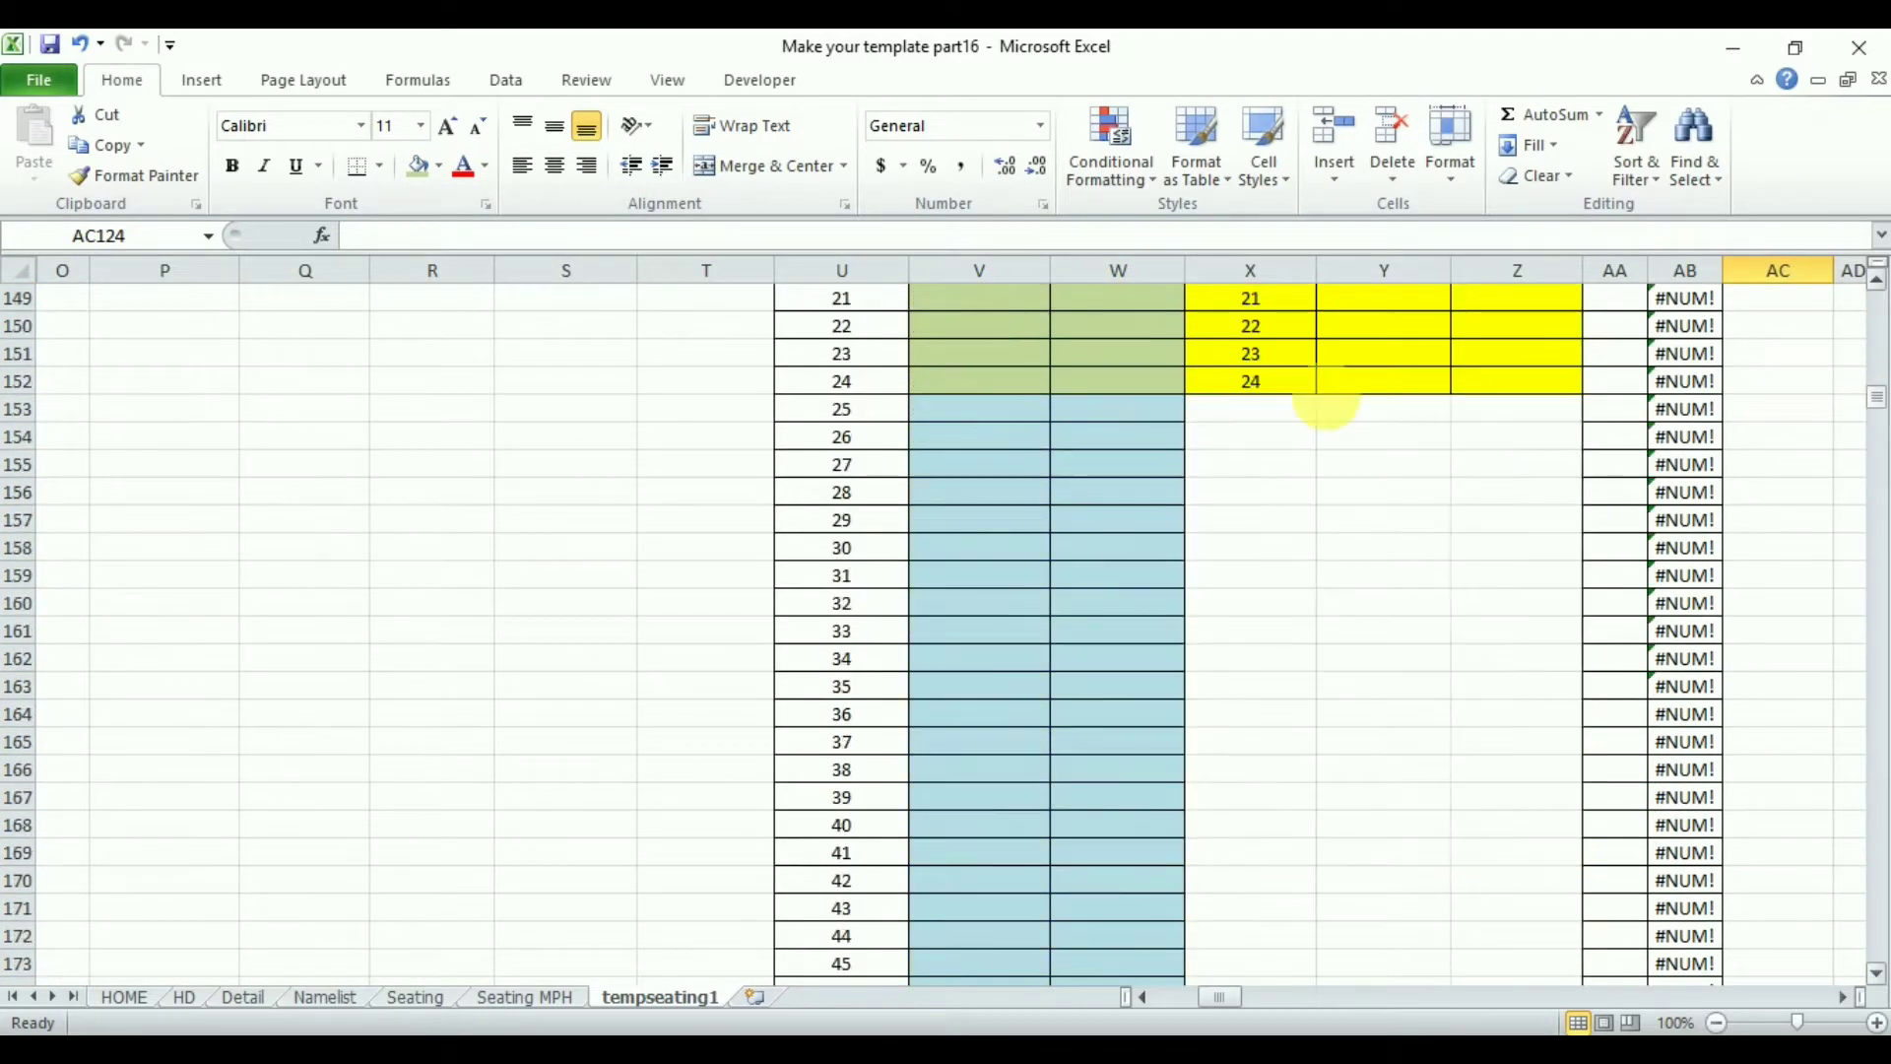
left_click(974, 421)
type("=")
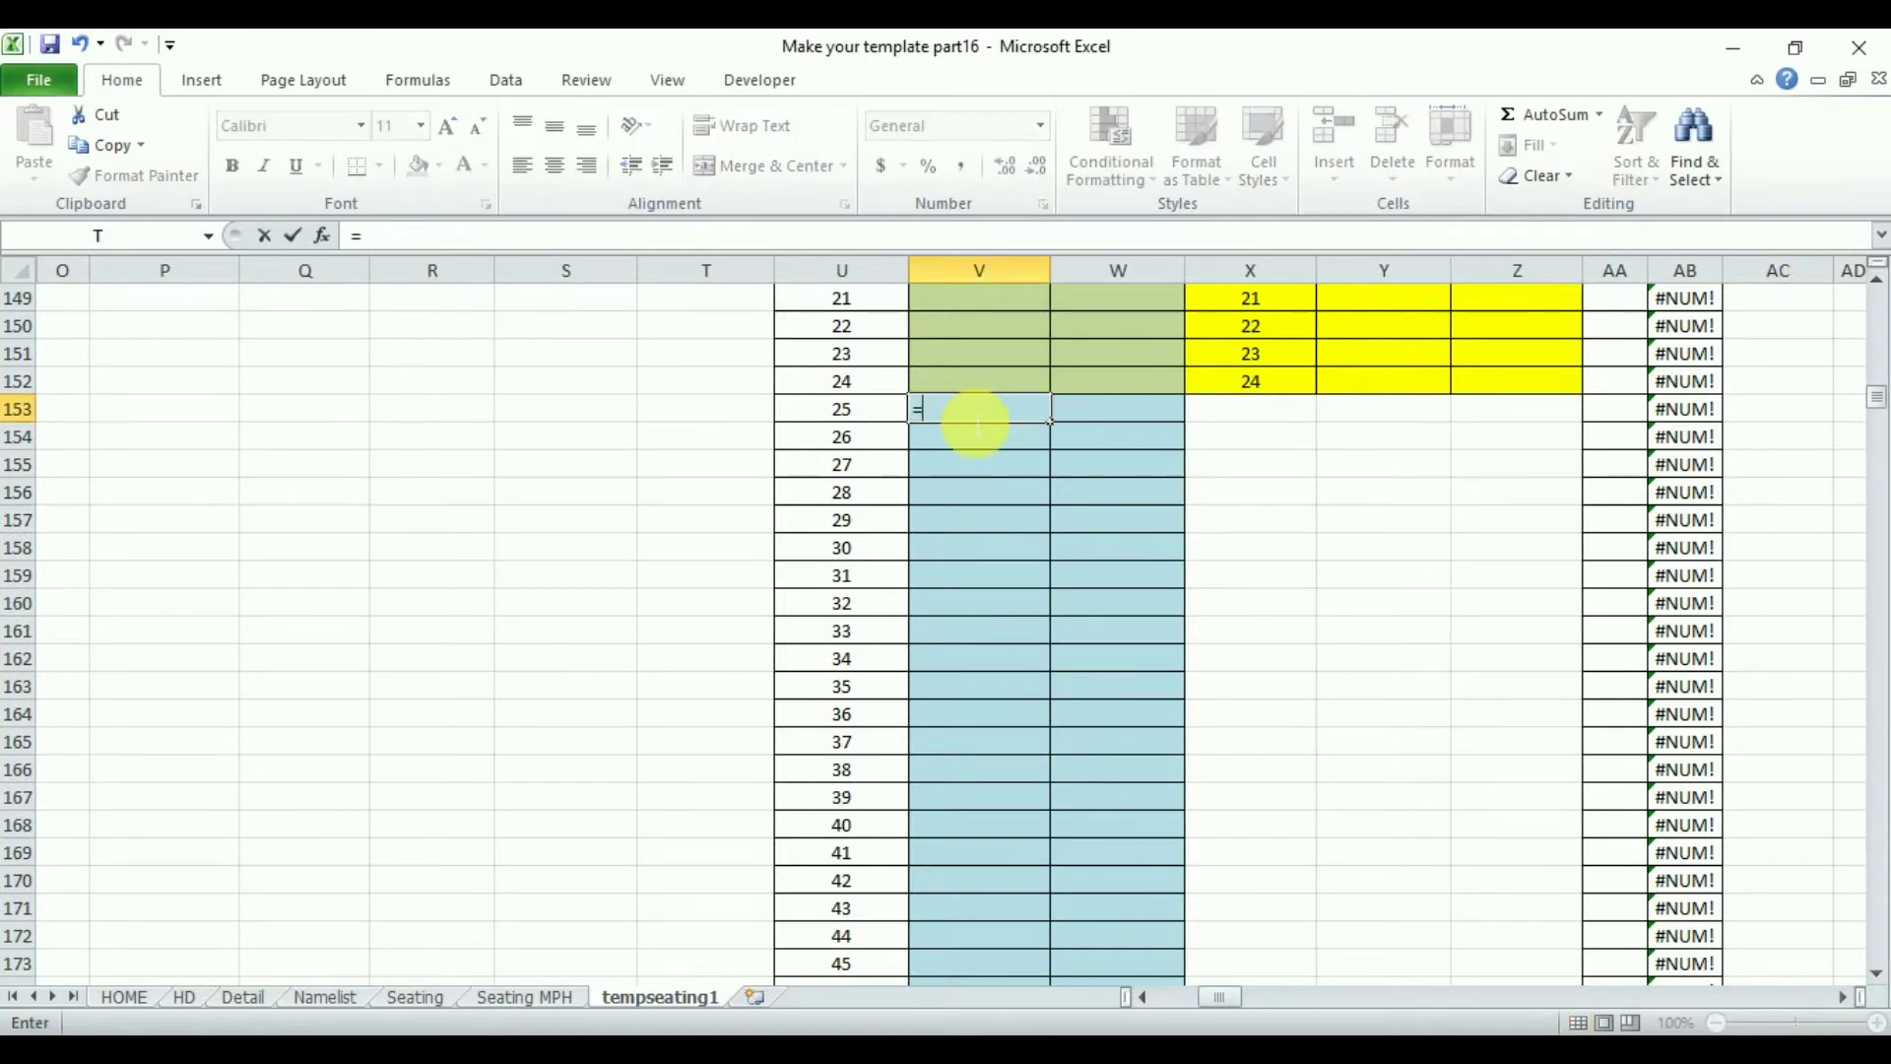
left_click_drag(1876, 404, 1876, 344)
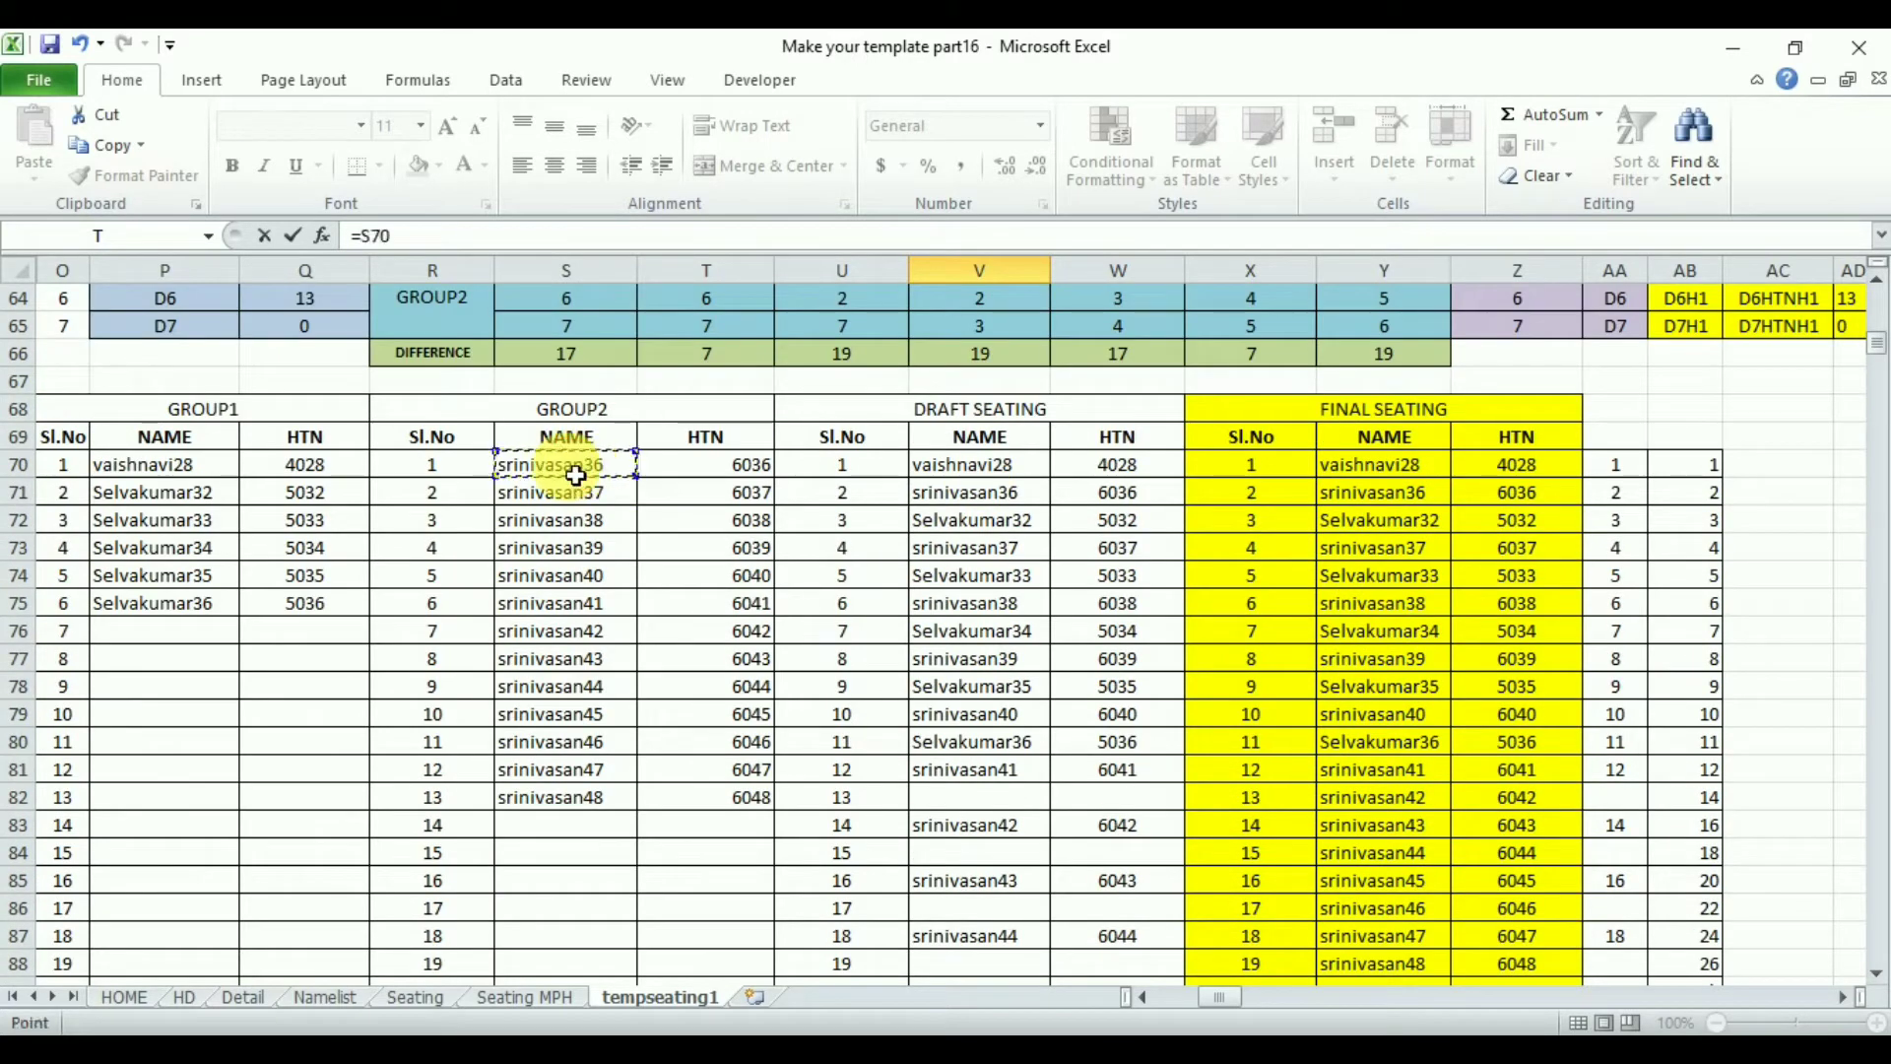
key("Return")
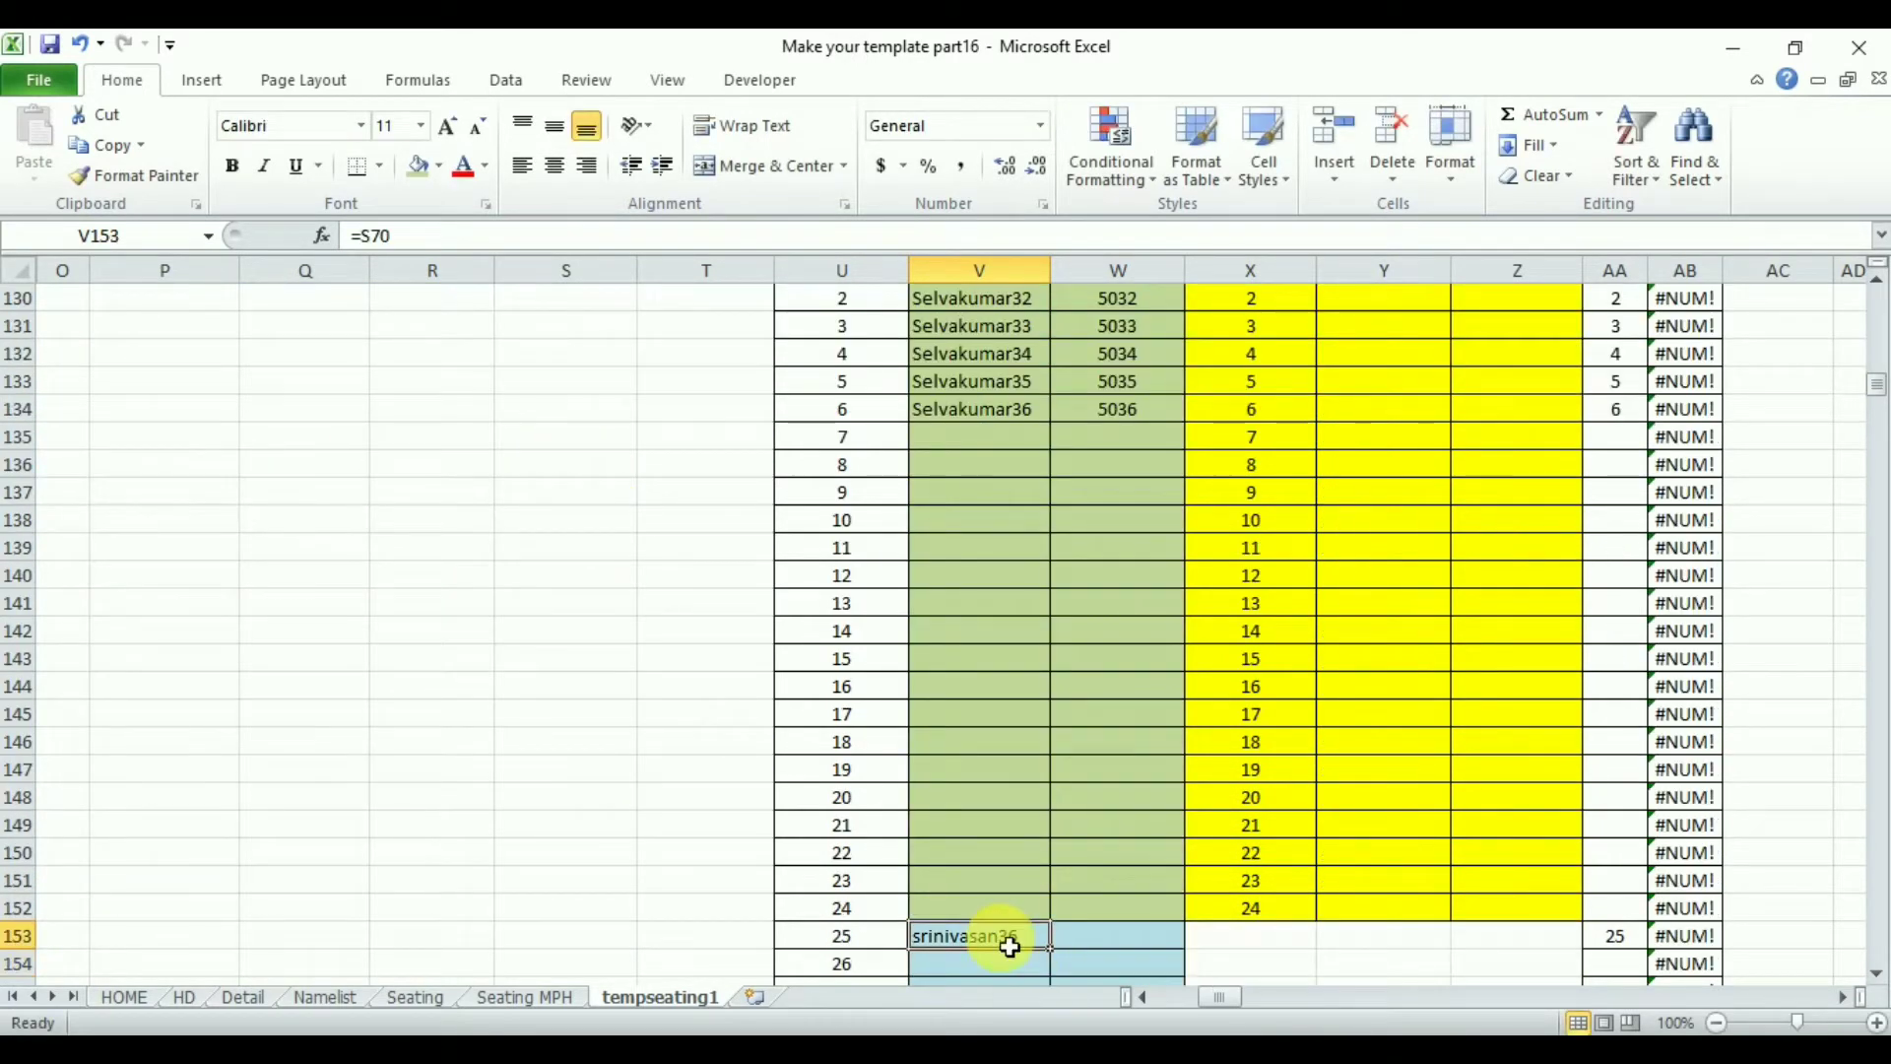
left_click_drag(1051, 952, 1123, 943)
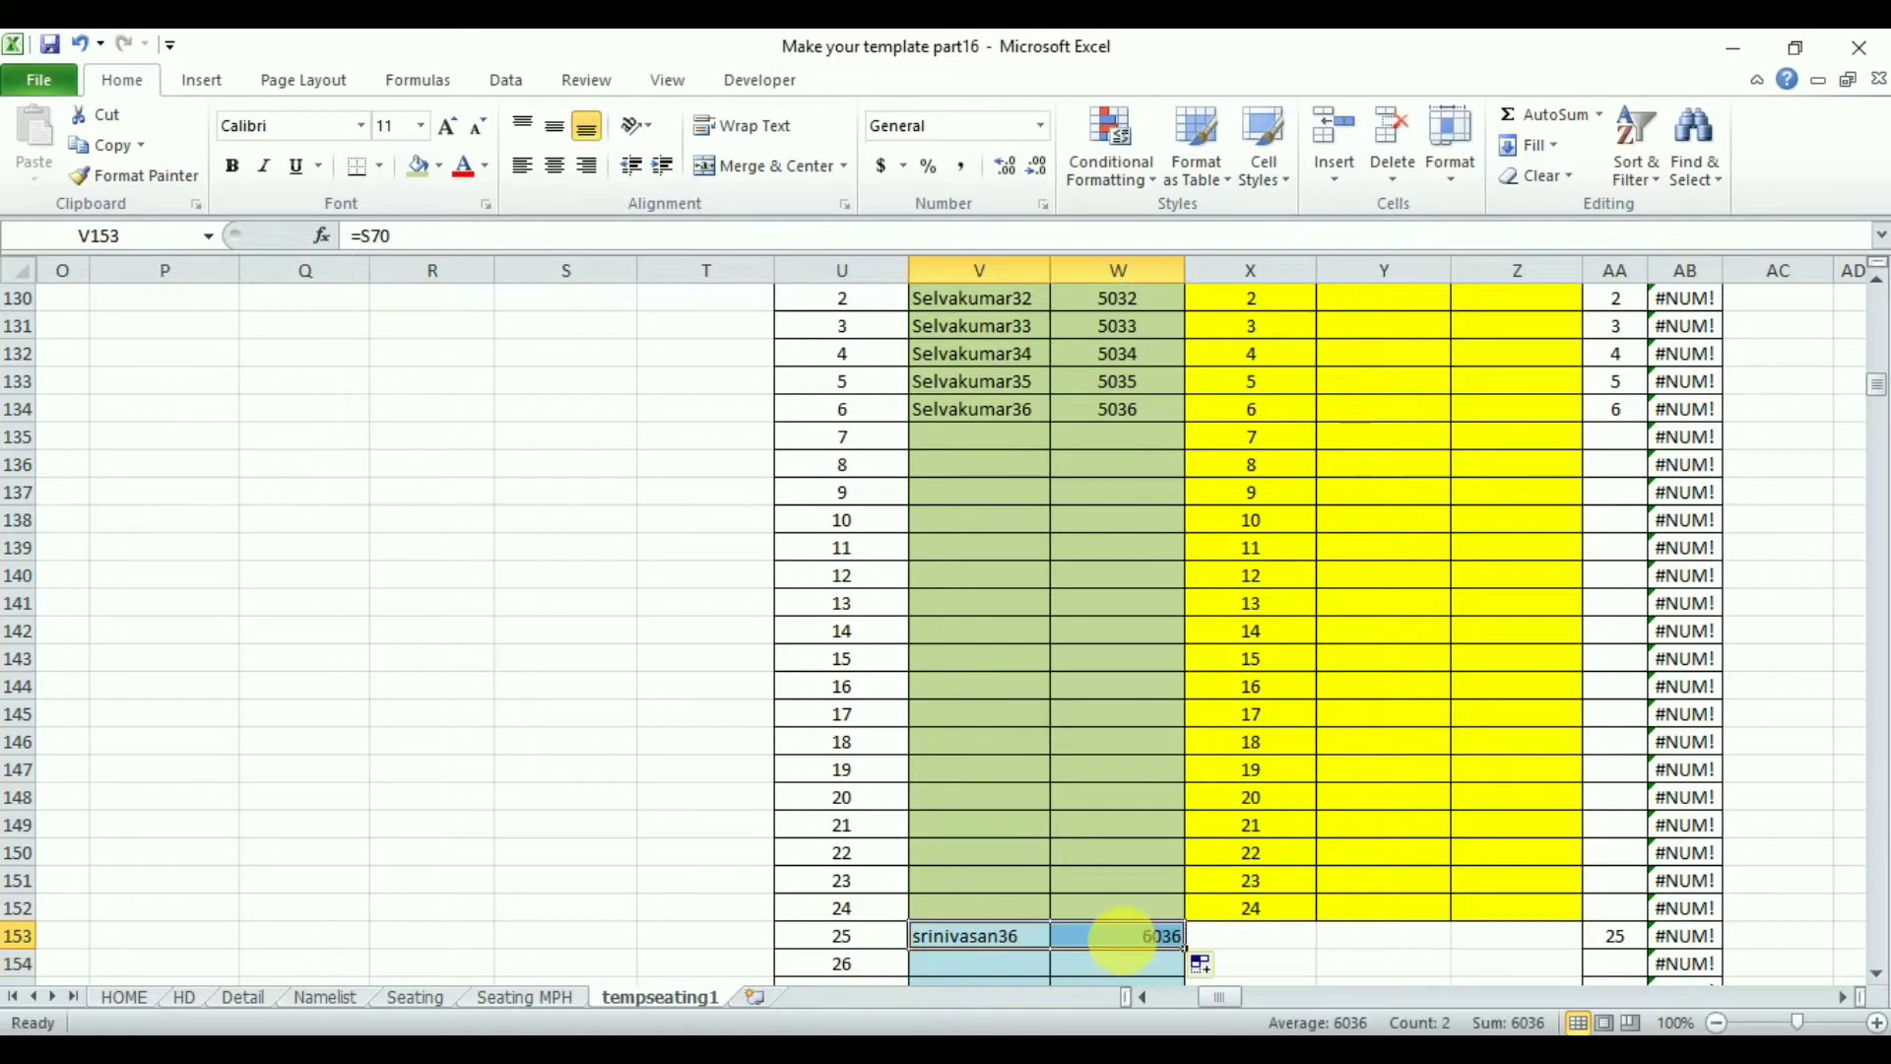
left_click(1102, 942)
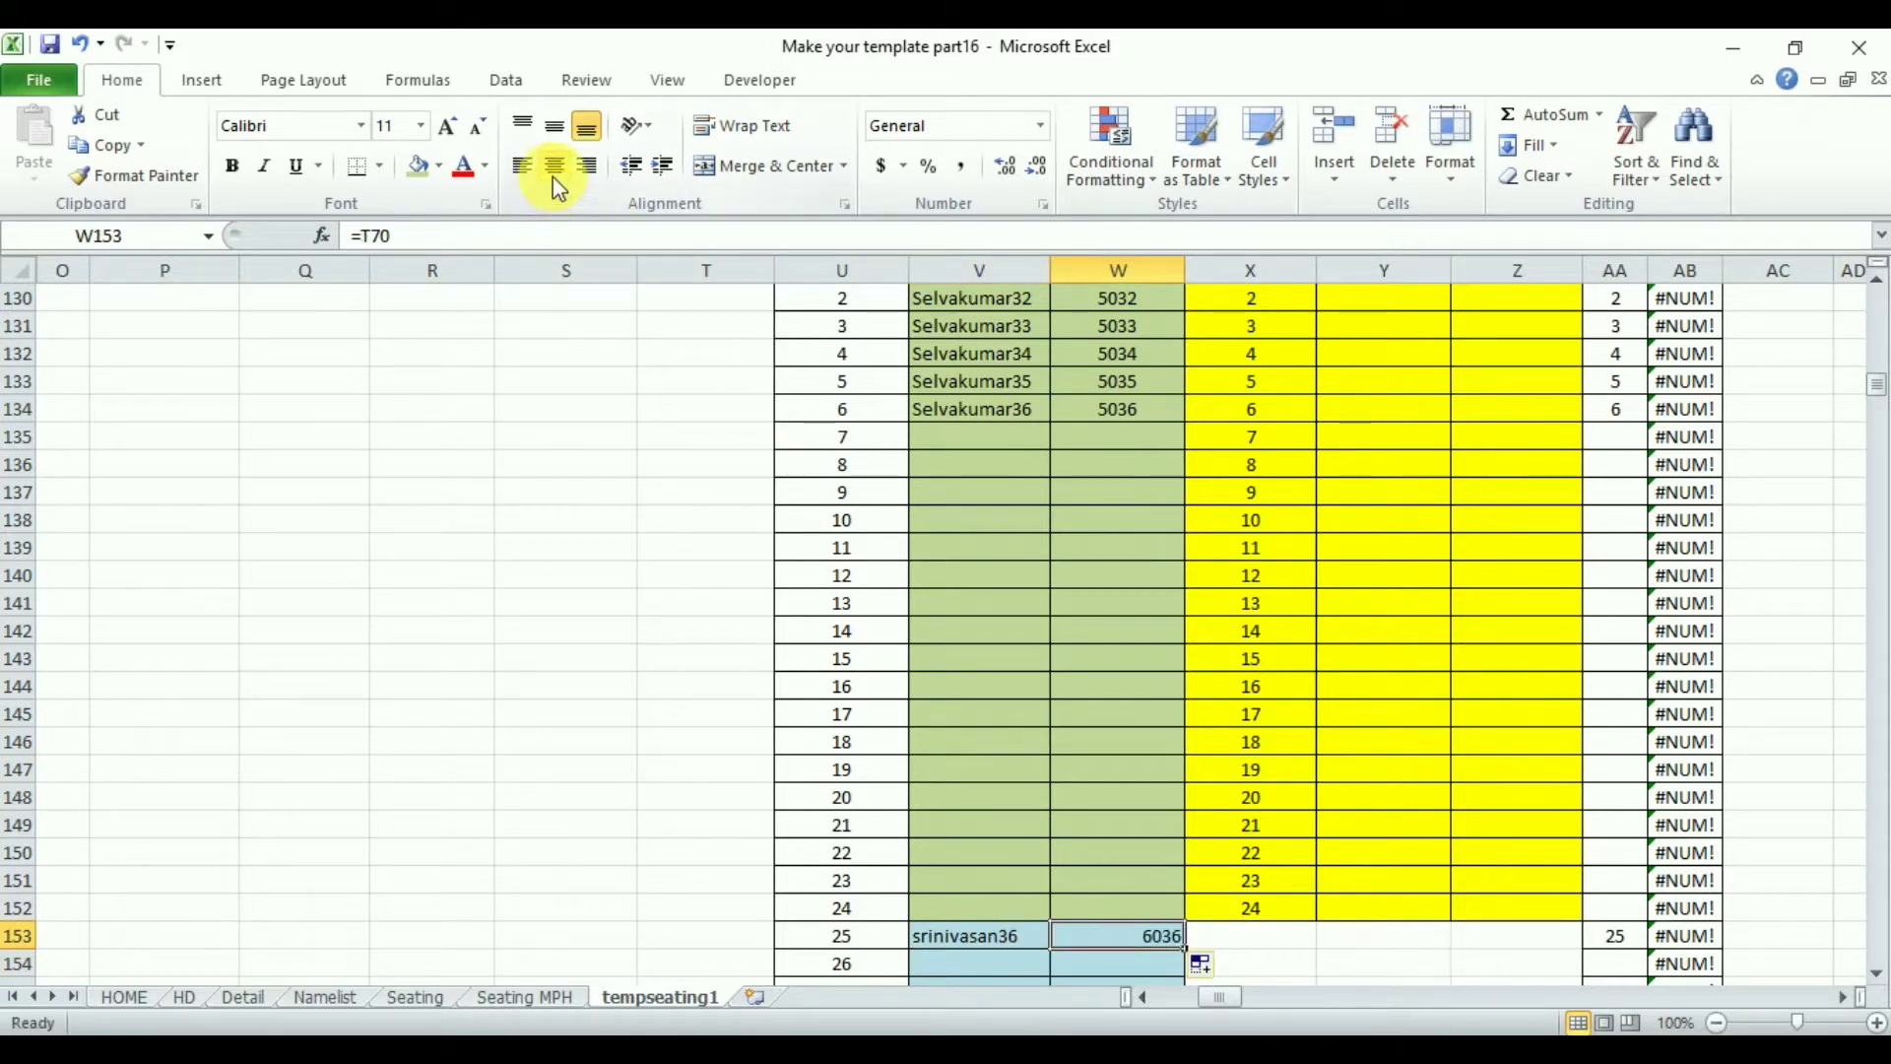
left_click_drag(983, 936, 1194, 955)
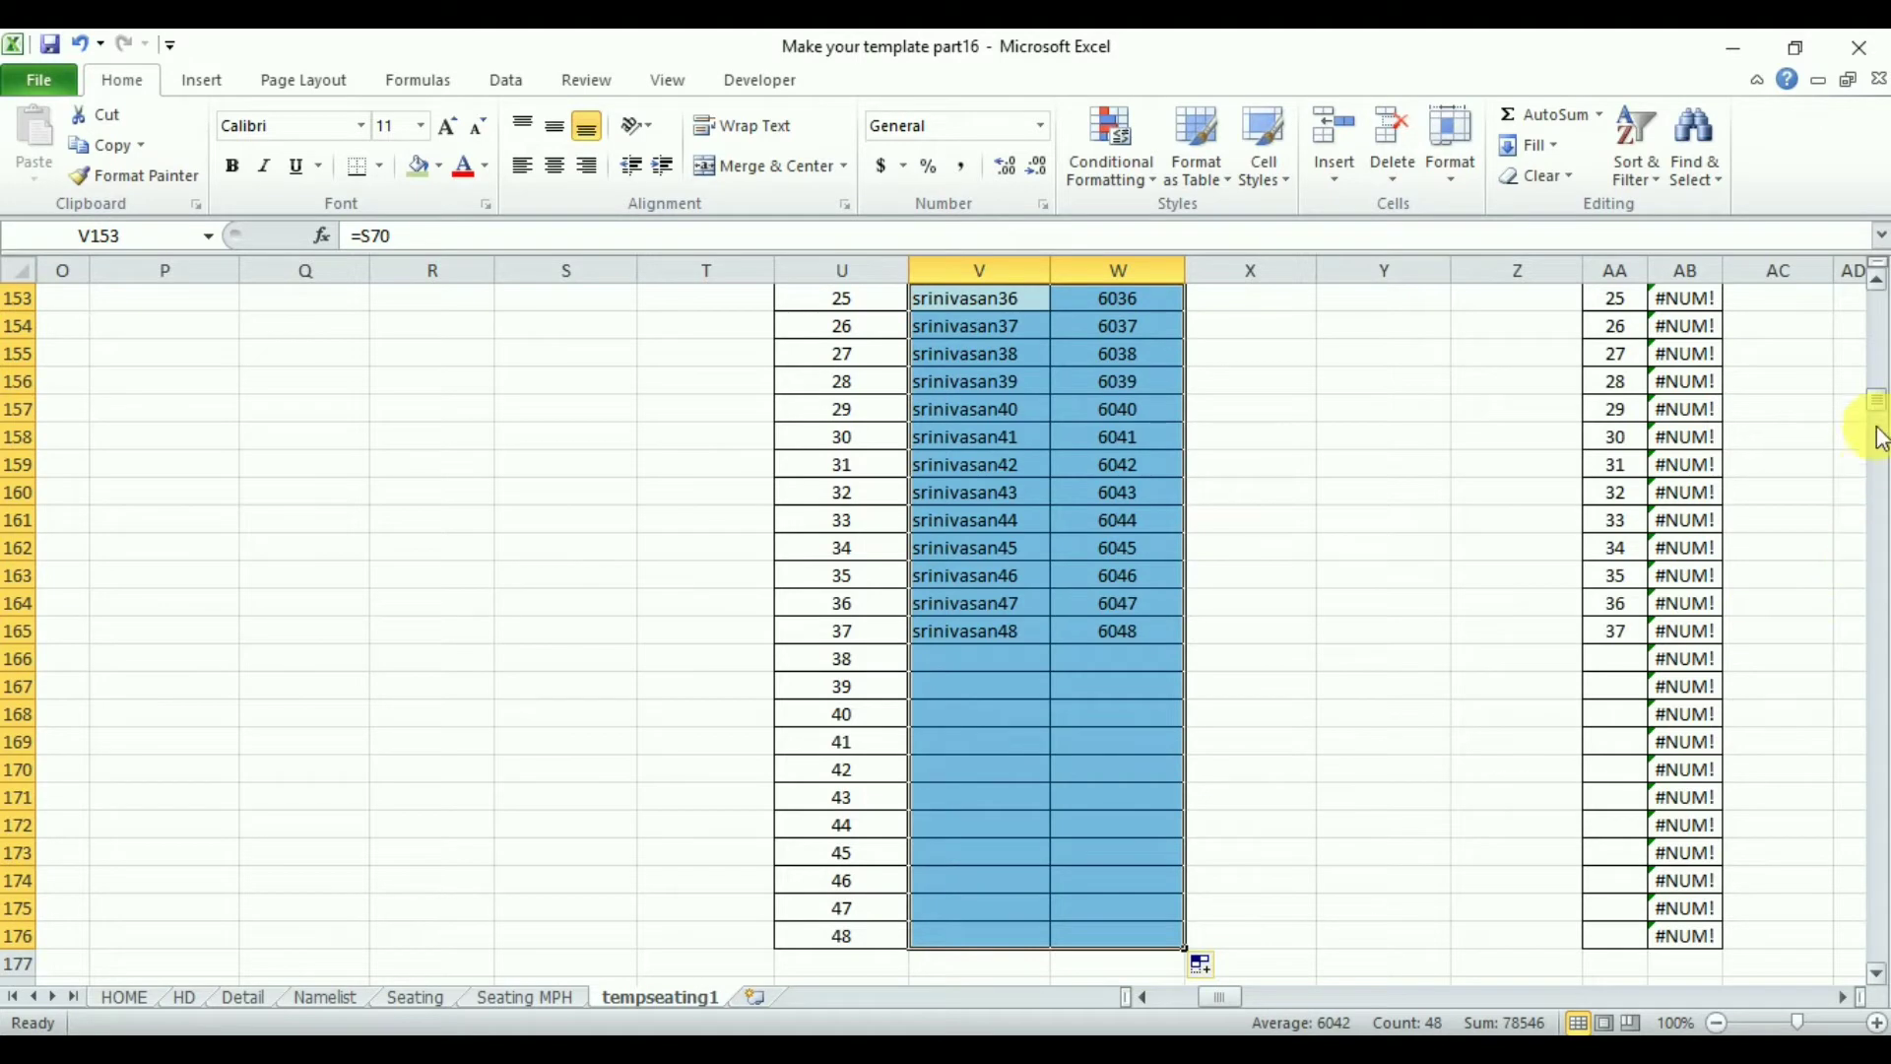
- Inspect the formulas in the new final seating cells Y129, Z129 and AB129
left_click_drag(1876, 414, 1876, 392)
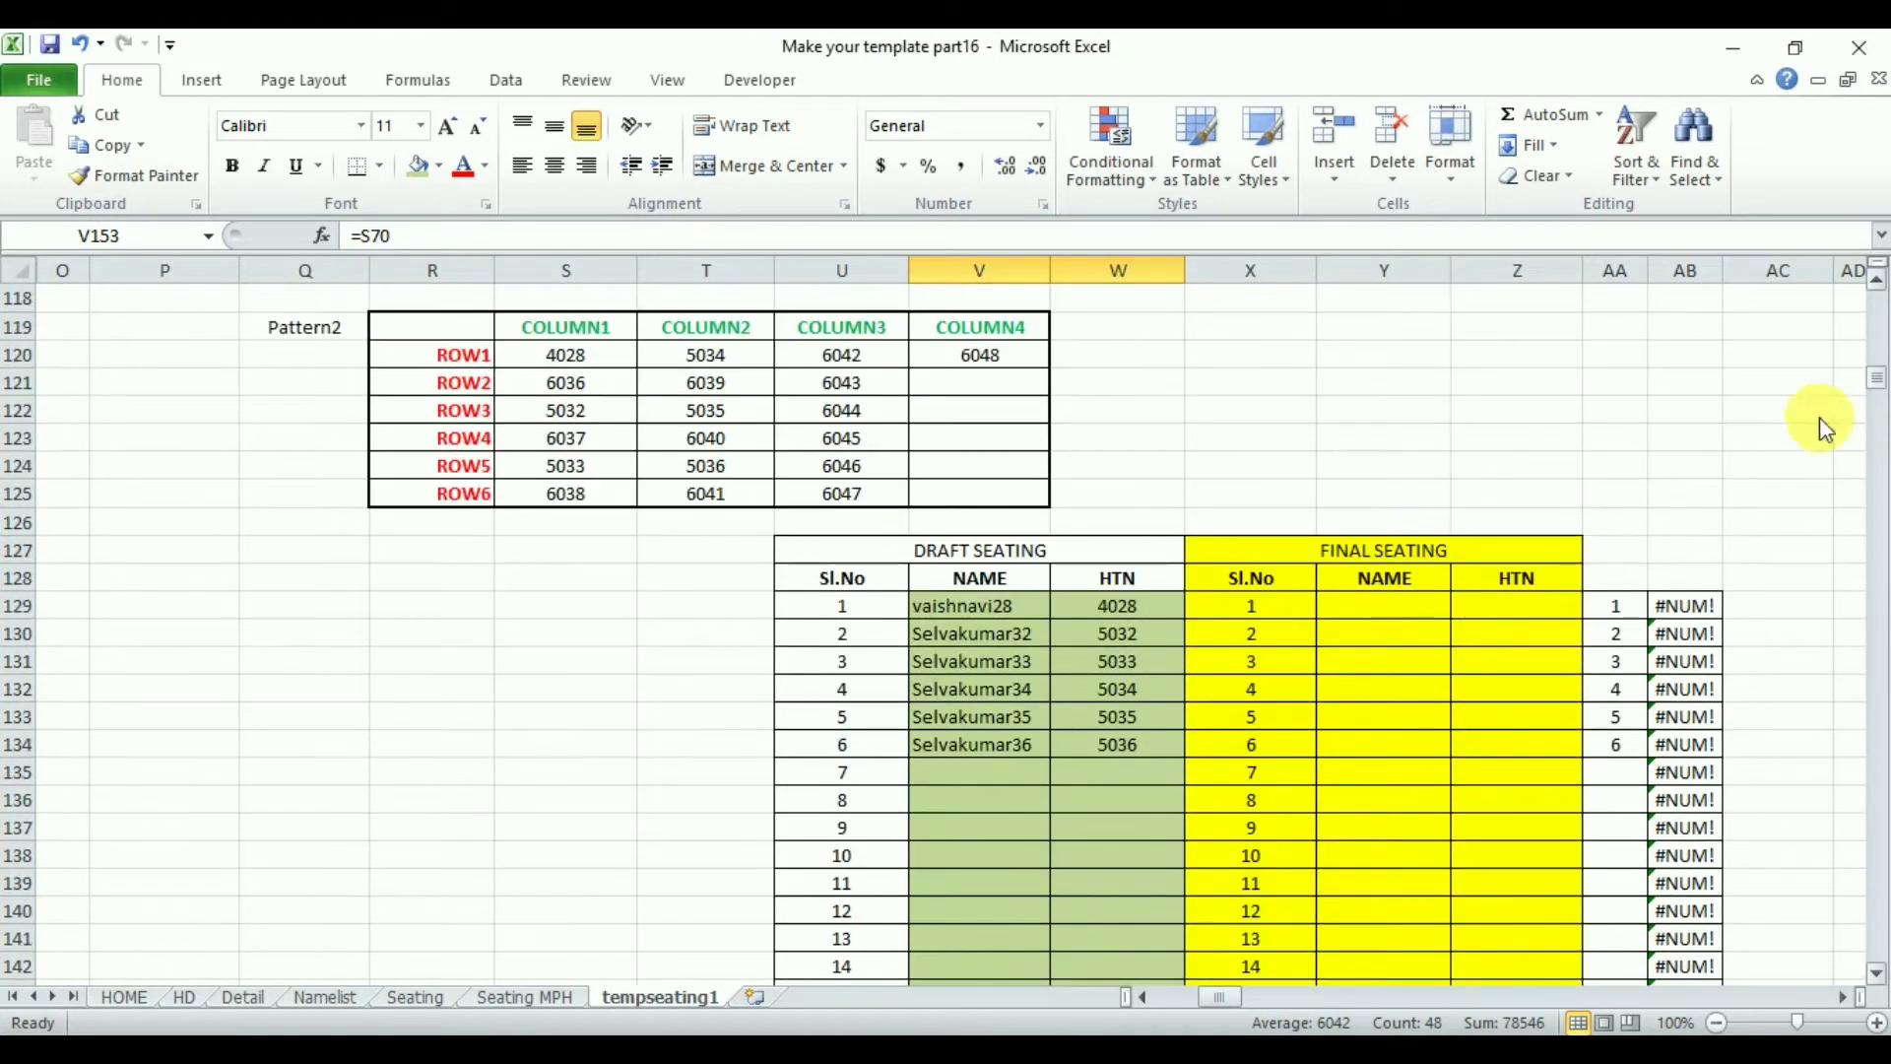
left_click(1401, 614)
left_click(1511, 613)
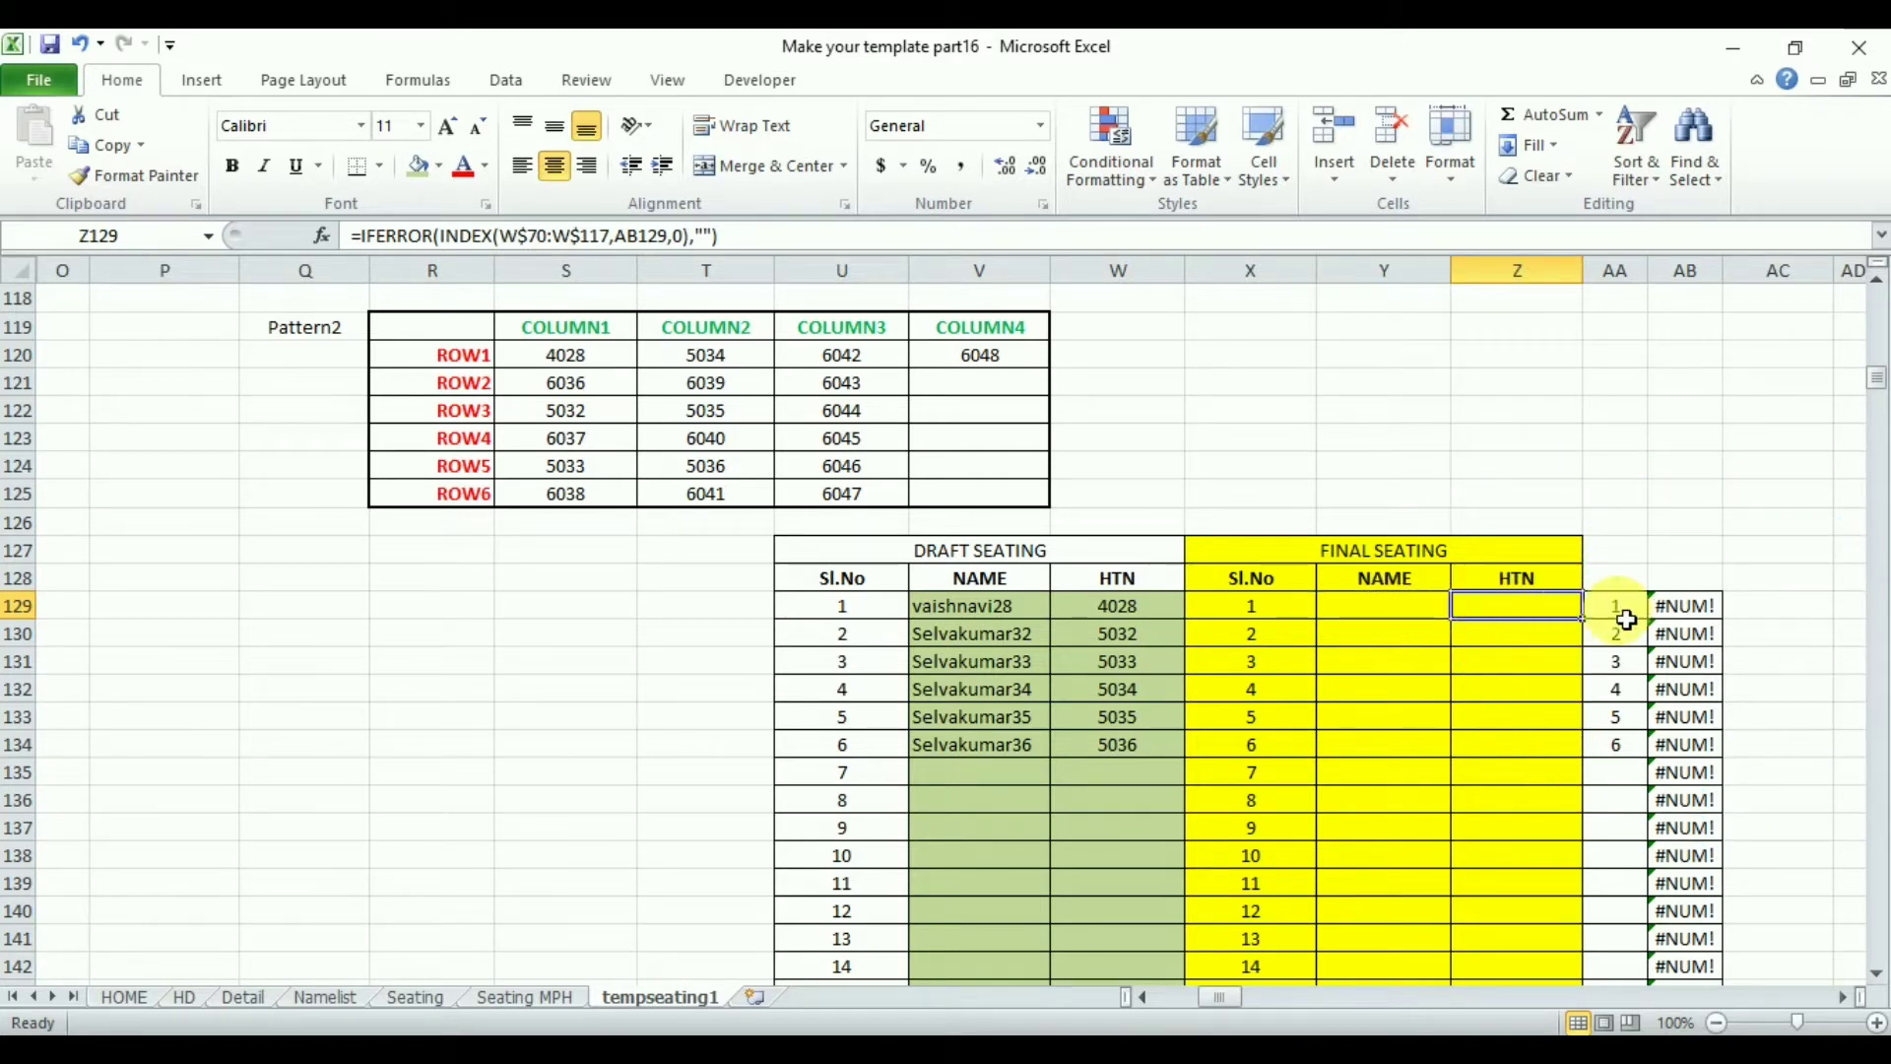
key("Right")
key("Right")
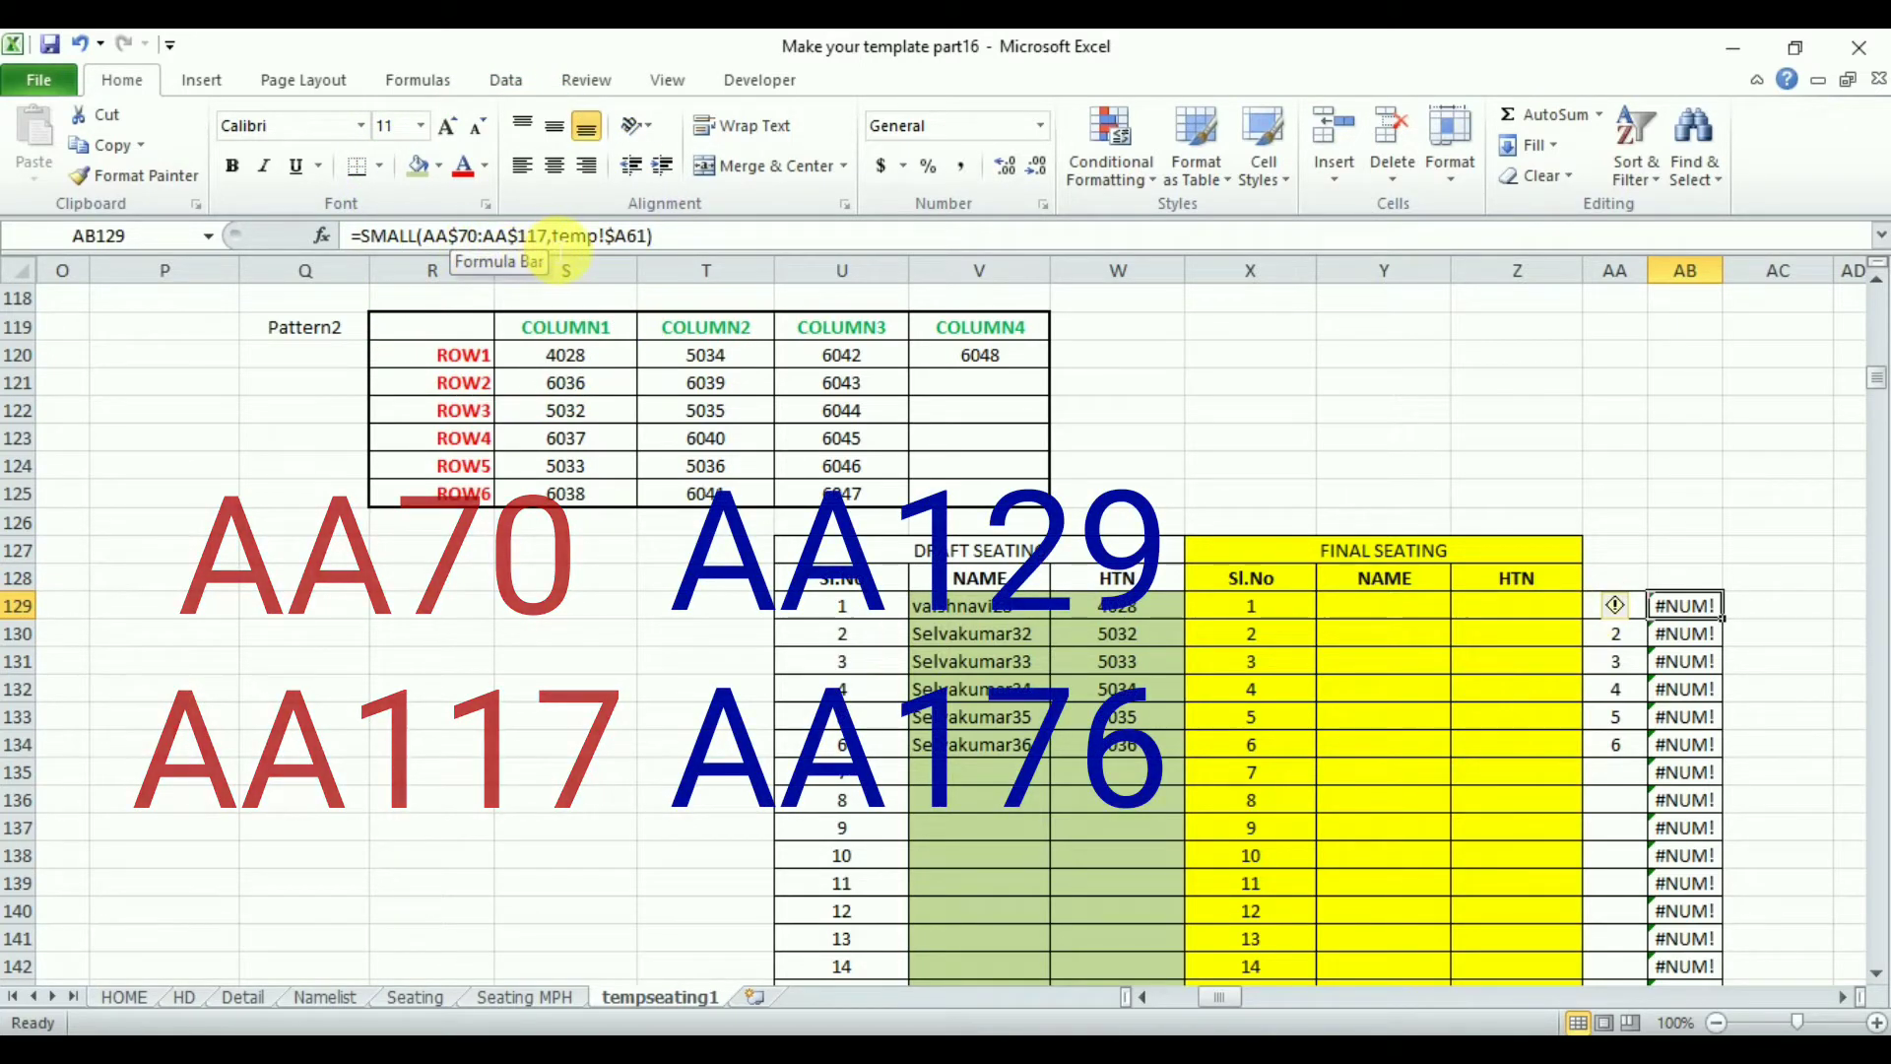
- Change AB129's SMALL range to AA$129:AA$176 and copy the formula down to AB176
left_click(558, 251)
left_click_drag(559, 250, 433, 254)
key("Delete")
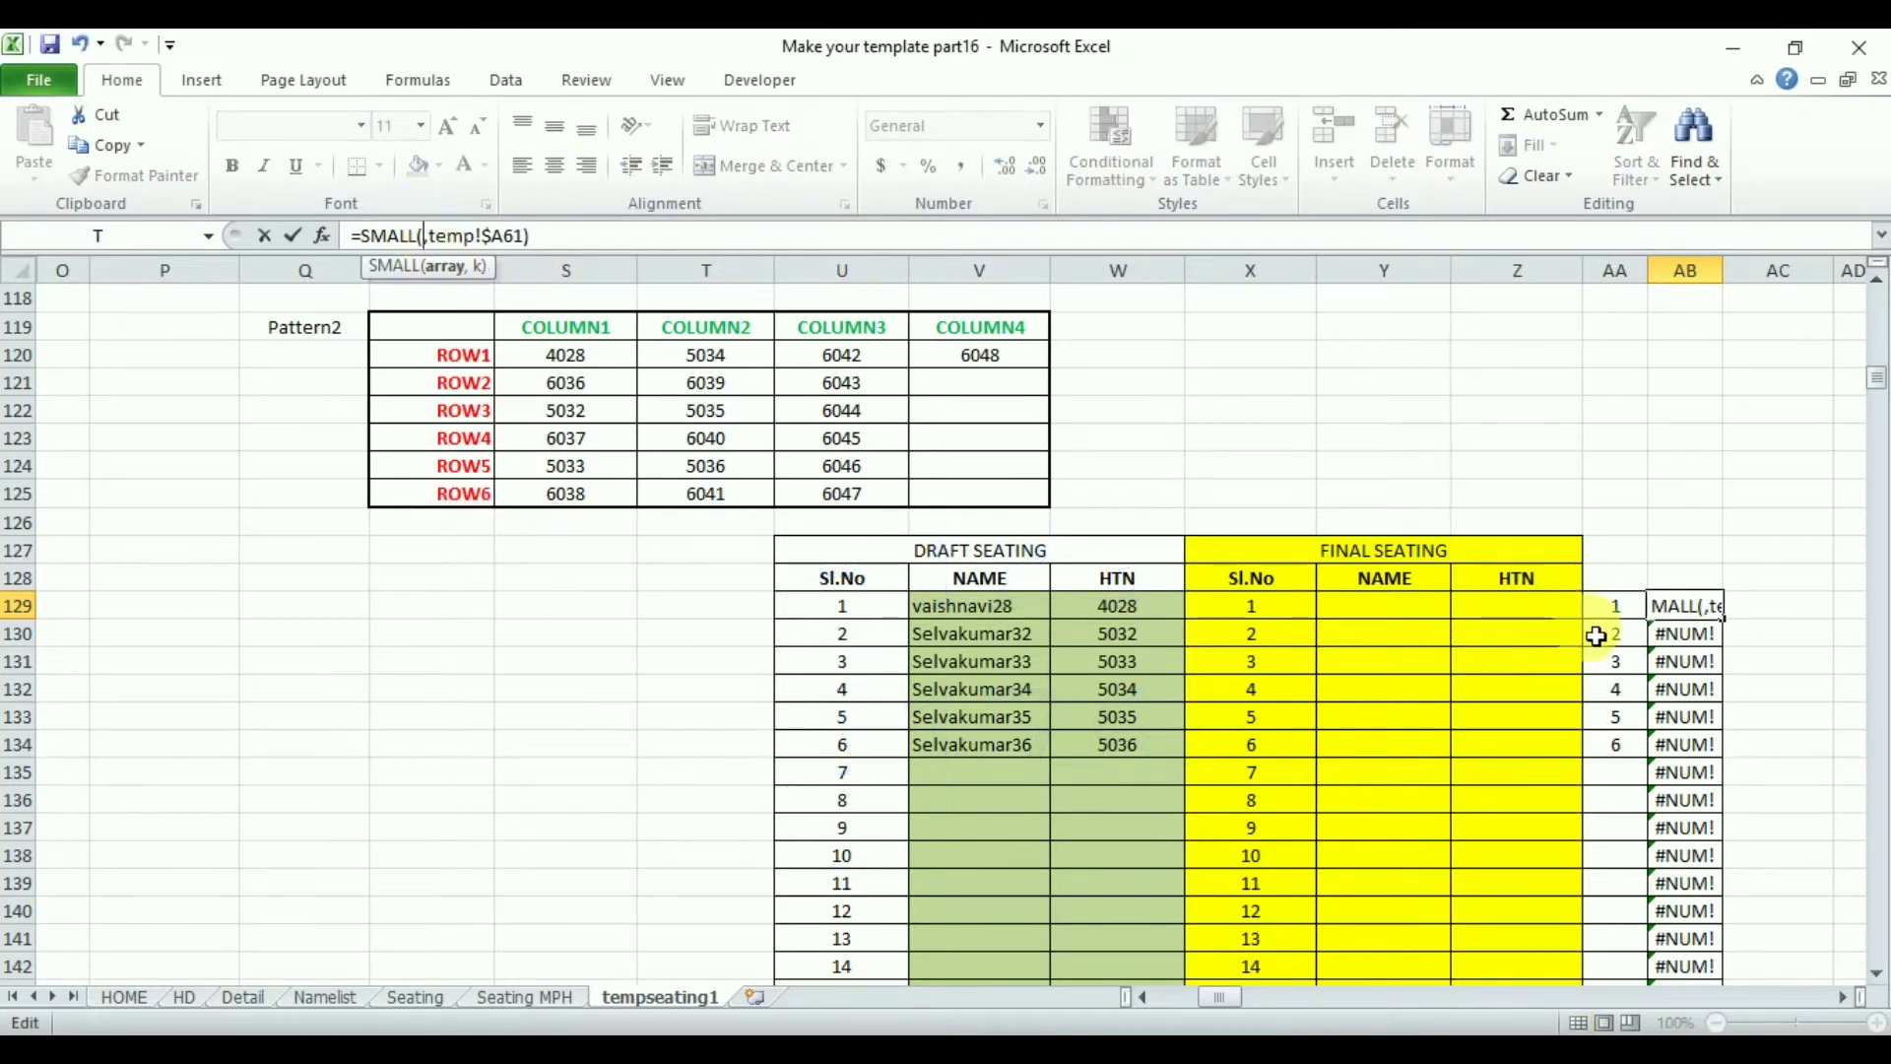
left_click_drag(1620, 606, 1634, 956)
left_click(461, 261)
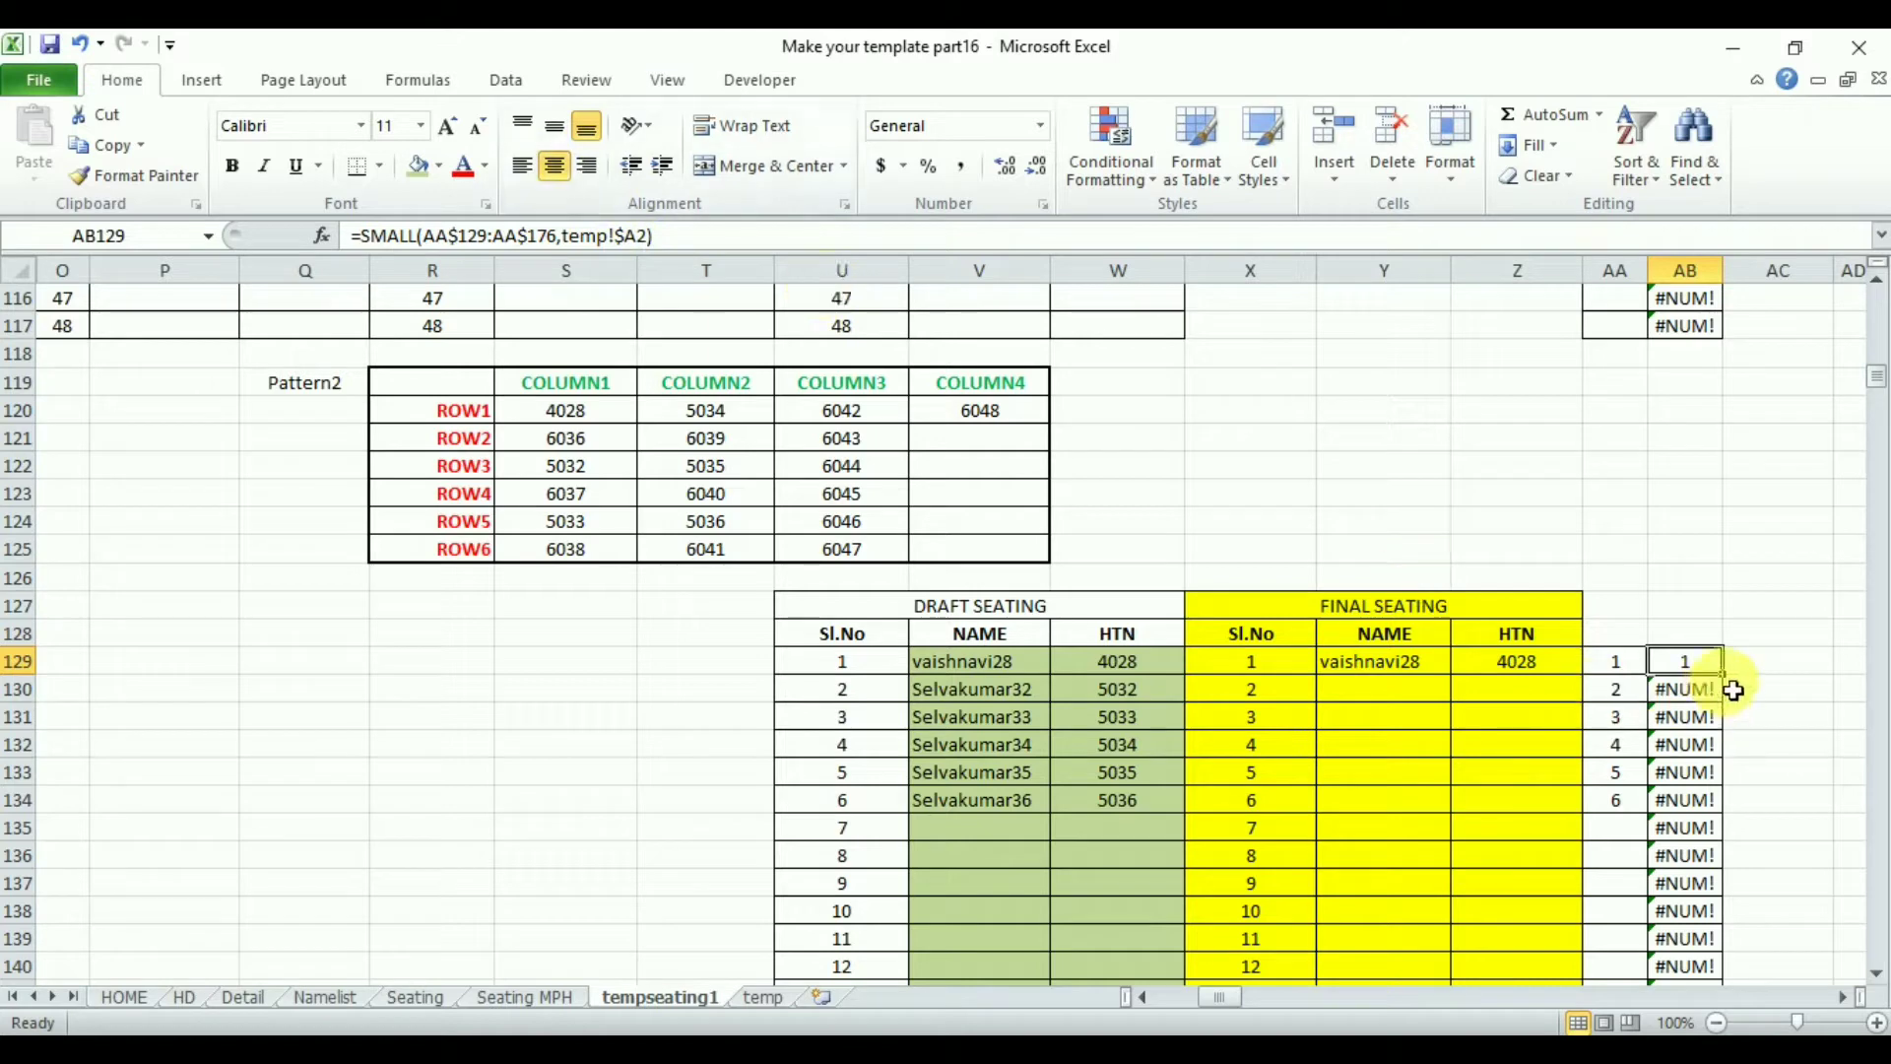
left_click_drag(1735, 685, 1740, 969)
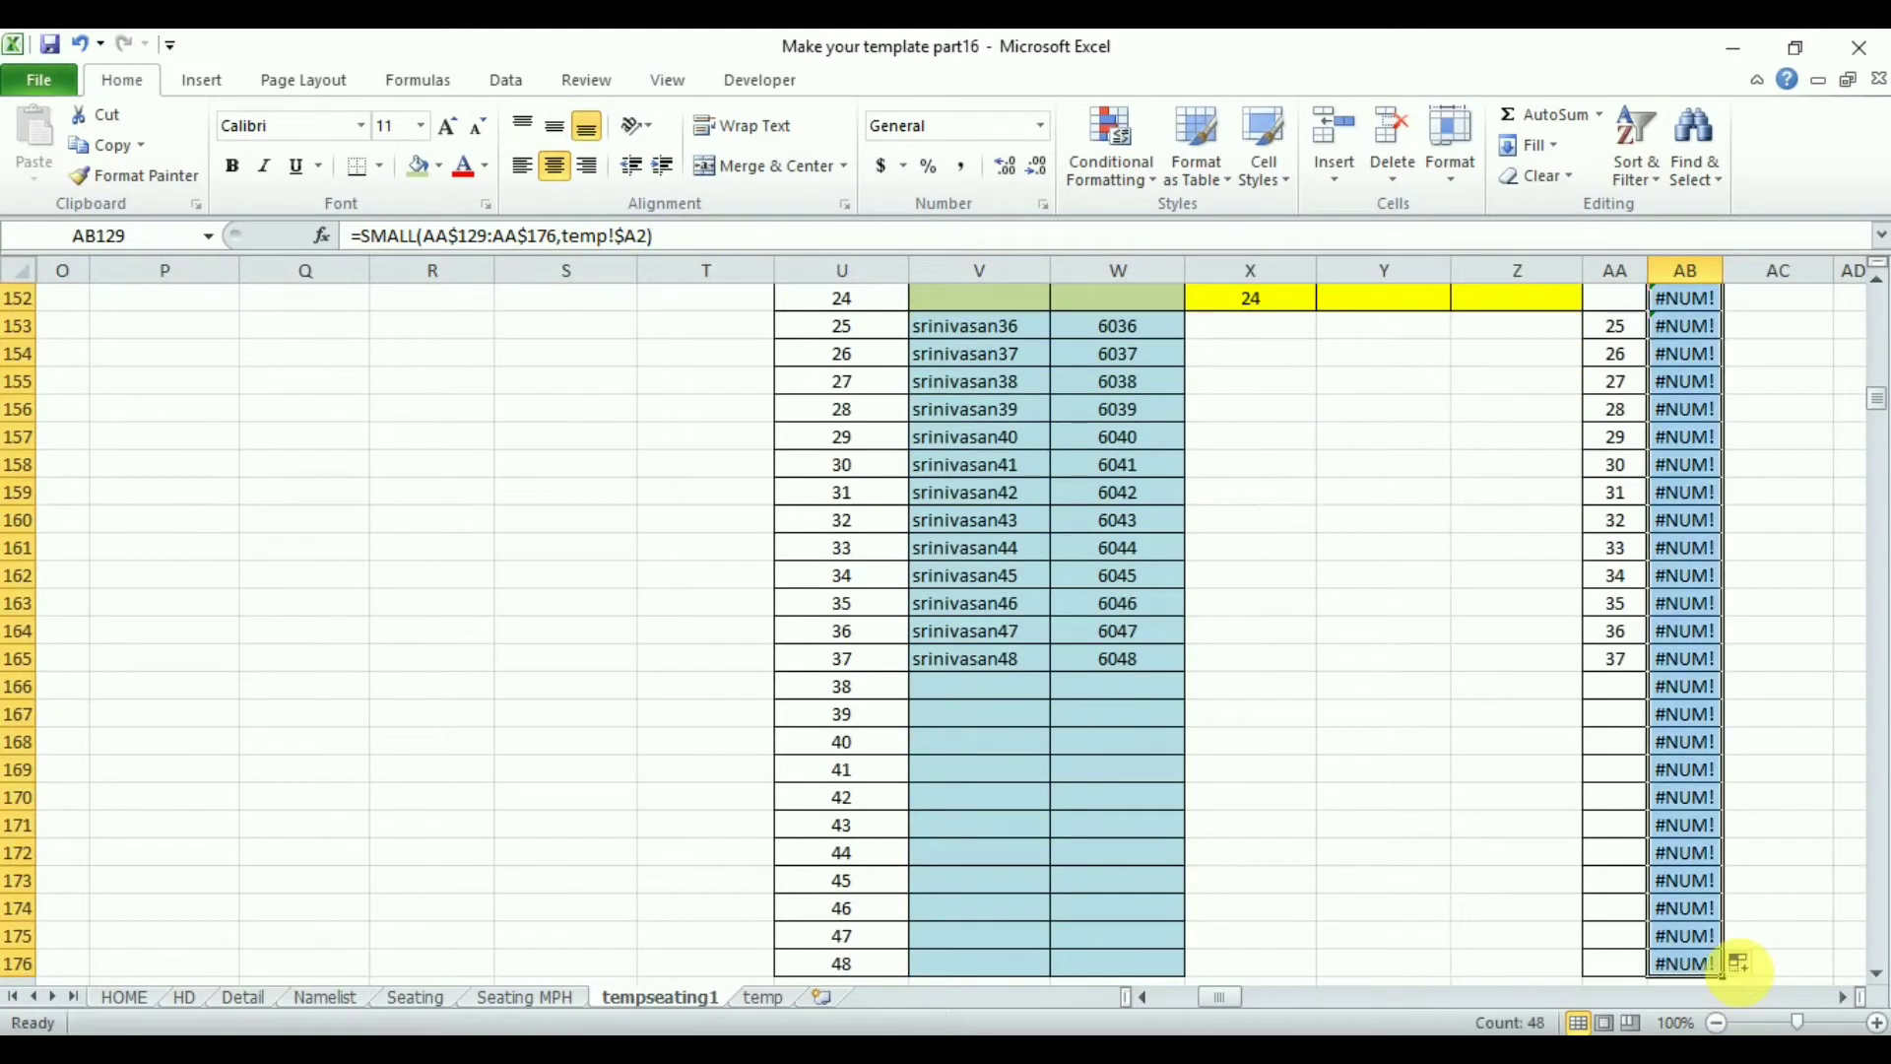
- Point the final seating INDEX formulas in Y129:Z129 to V$129:V$176 and W$129:W$176, filling them down to row 152
left_click_drag(1877, 406, 1878, 384)
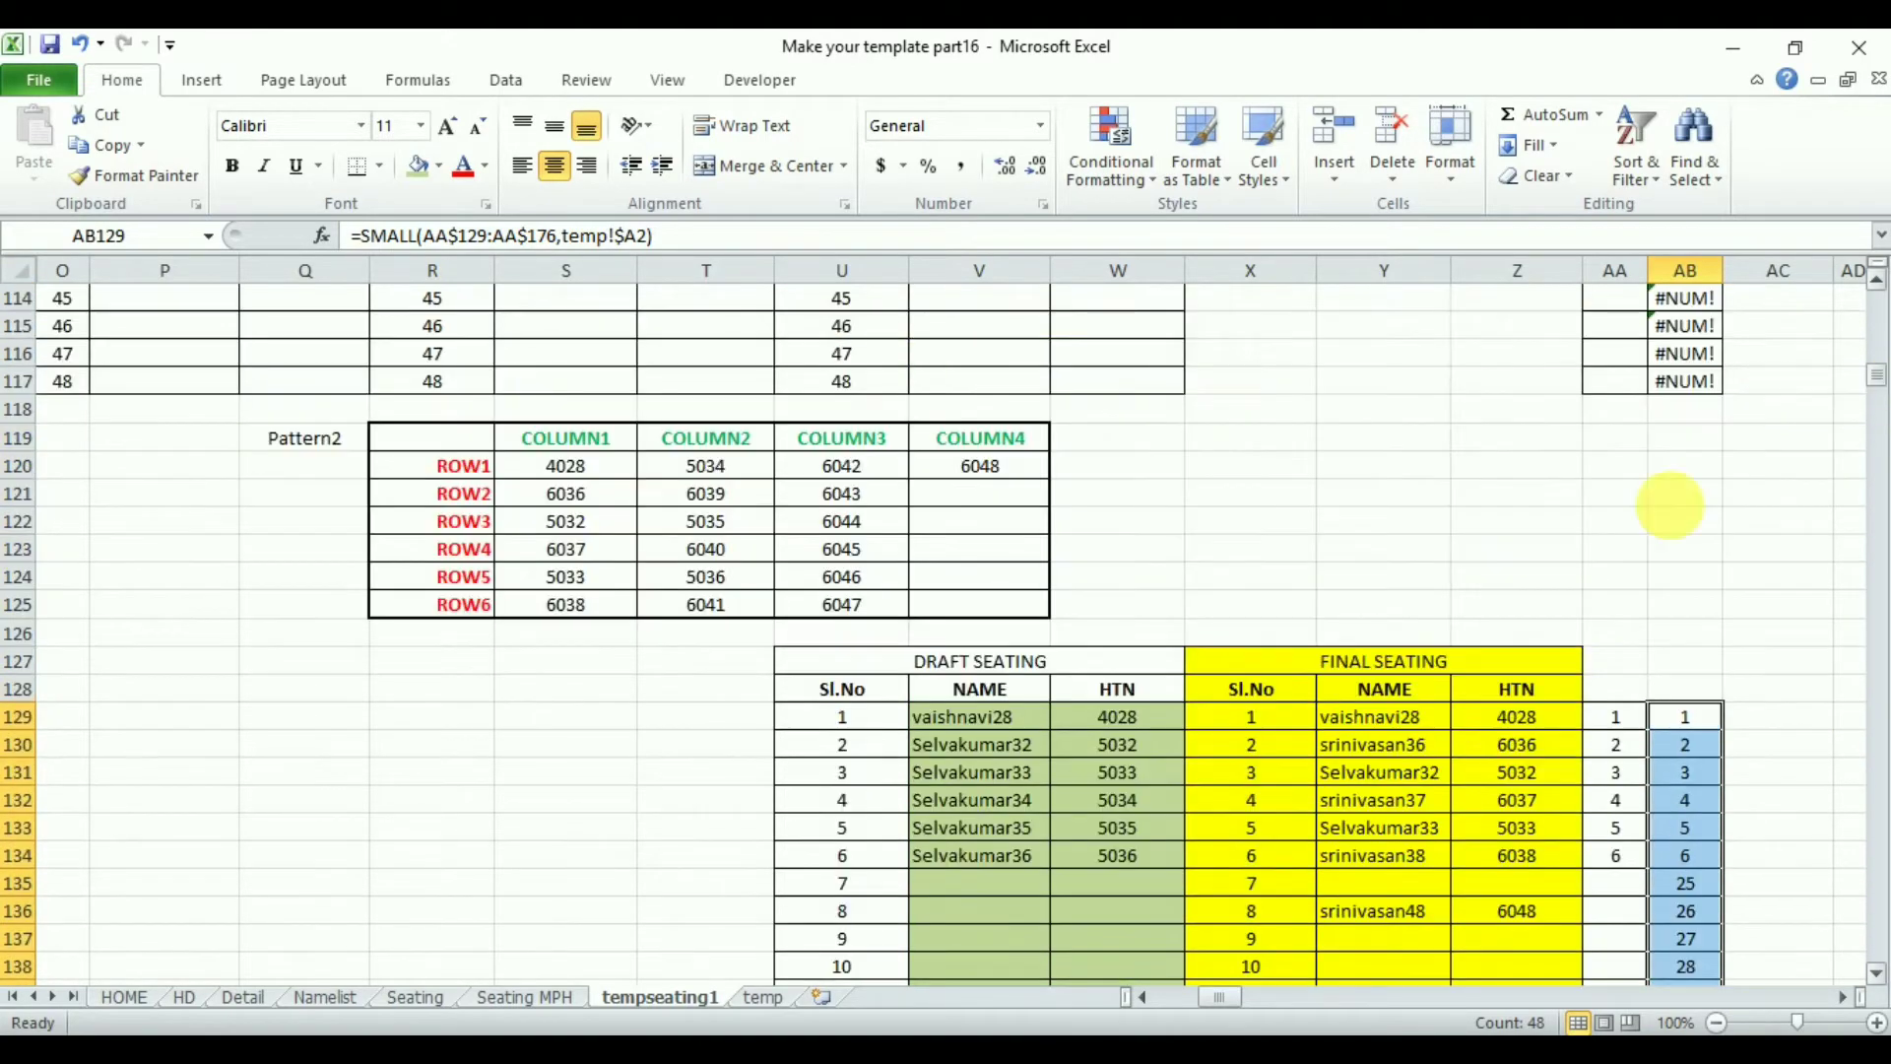
left_click(1398, 729)
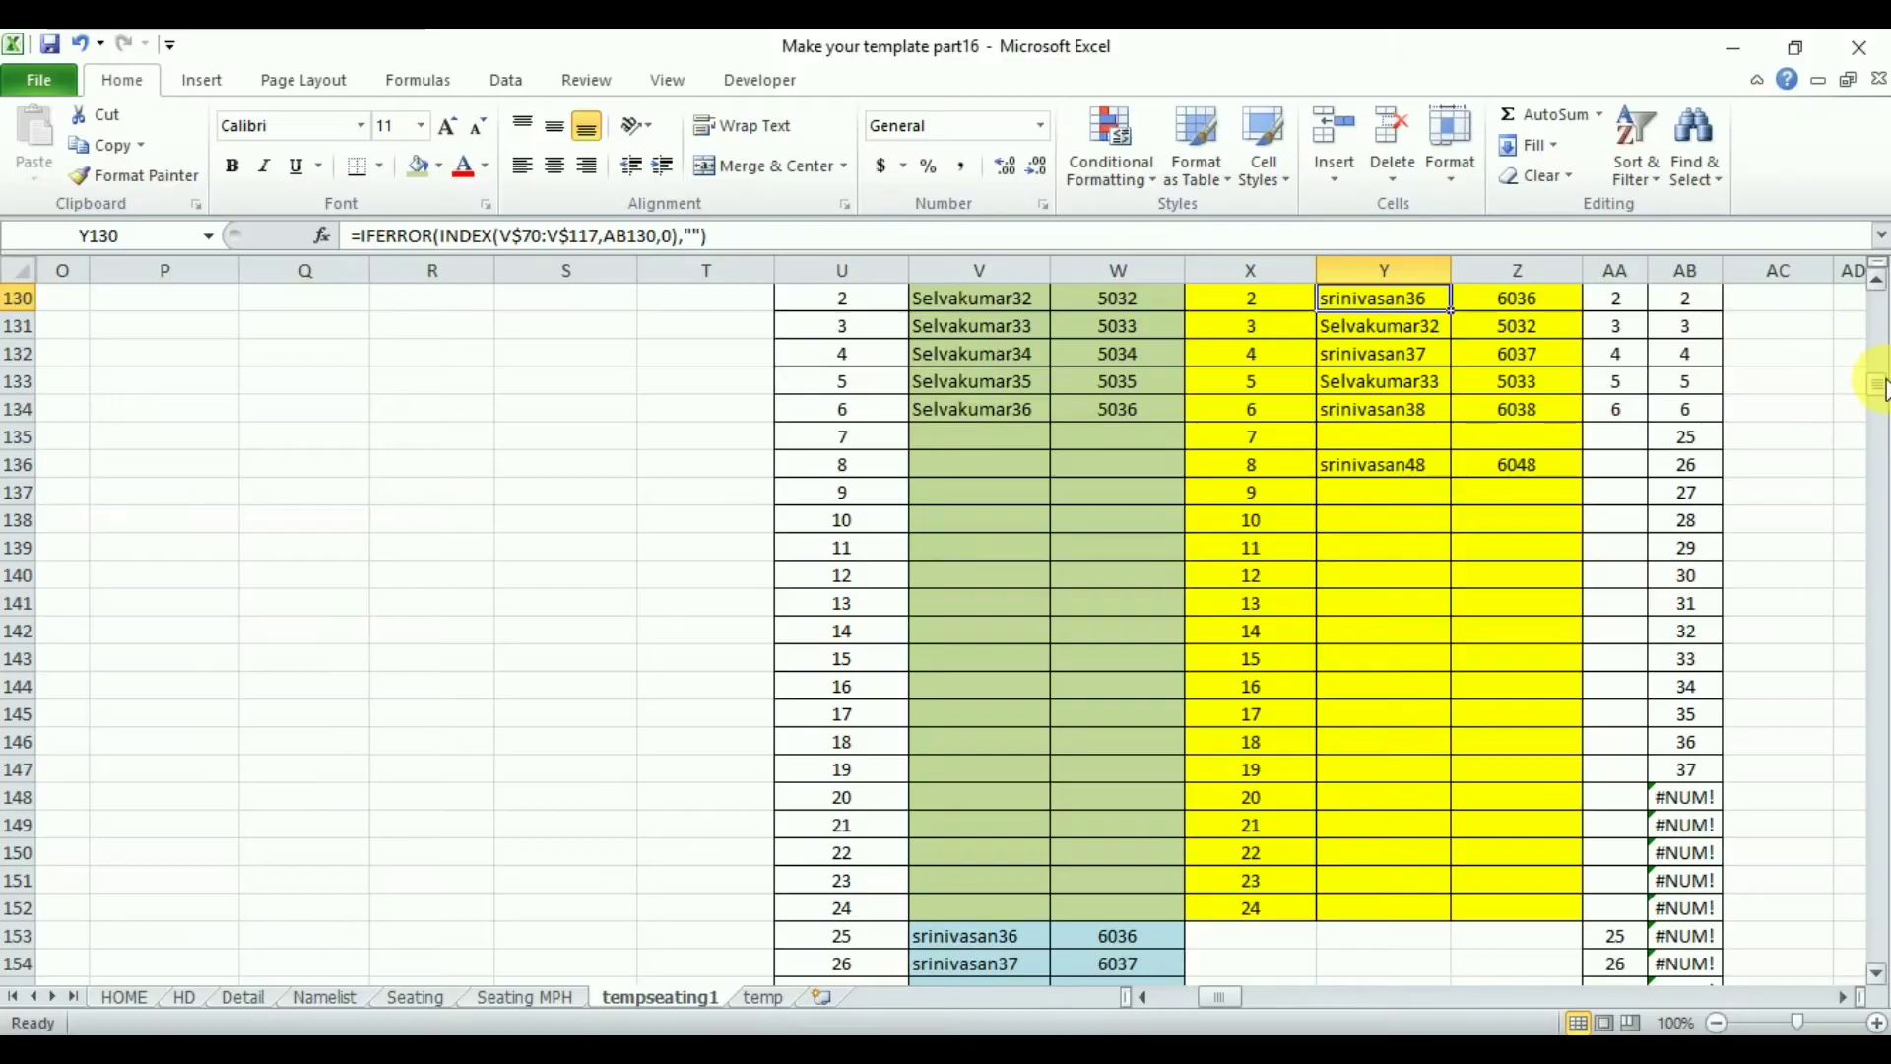
left_click_drag(1879, 399, 1879, 394)
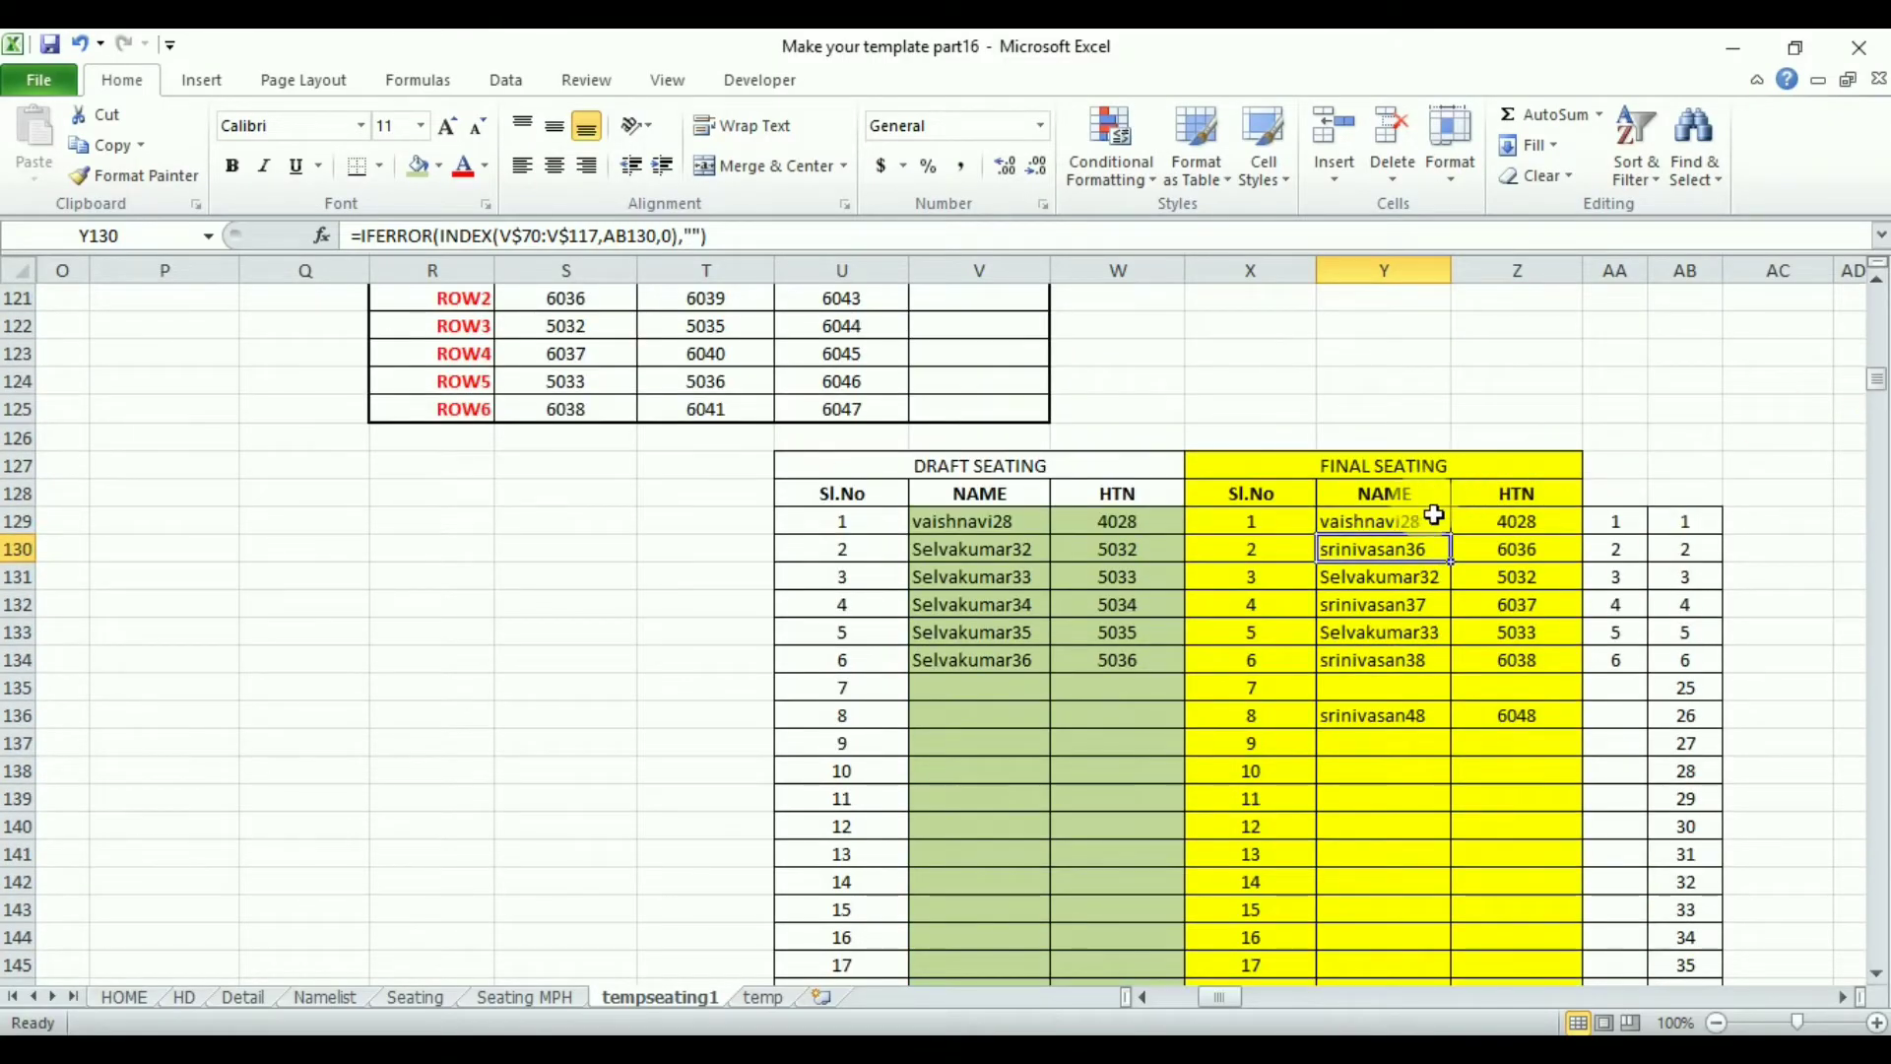
left_click(1552, 533)
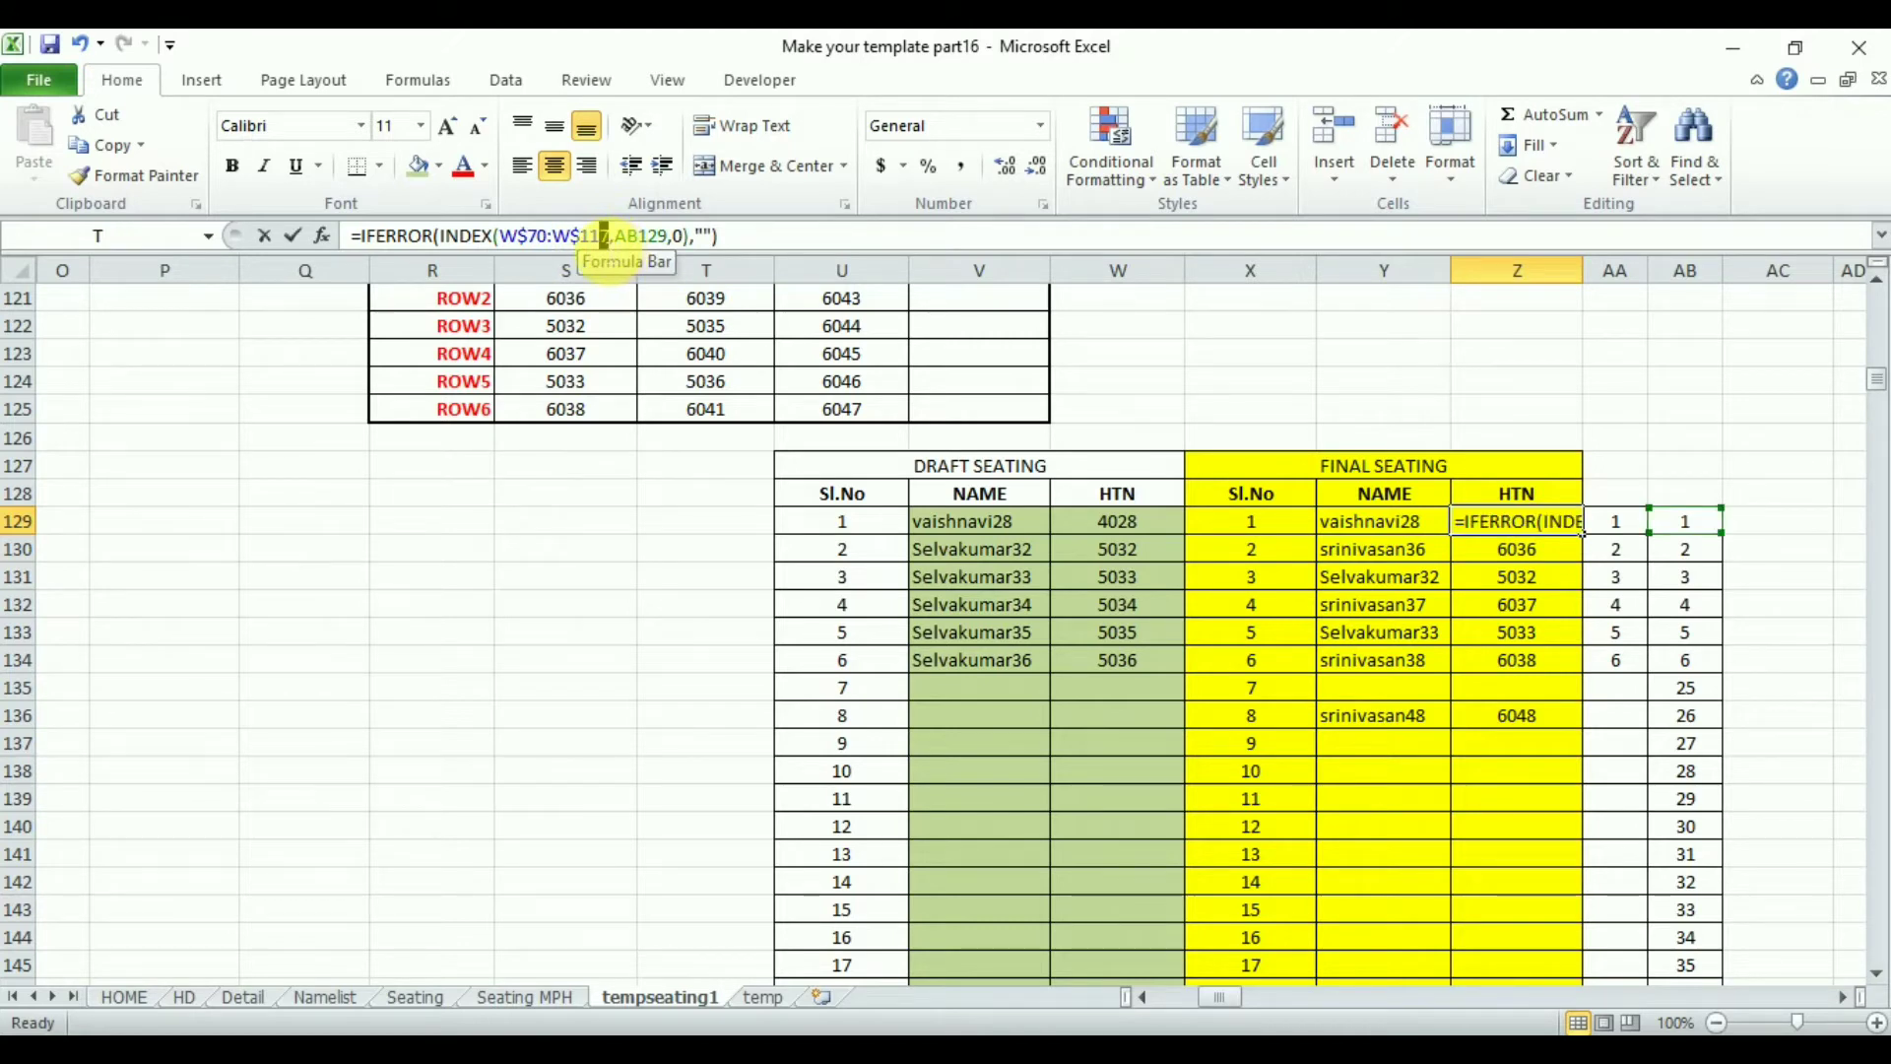
key("BackSpace")
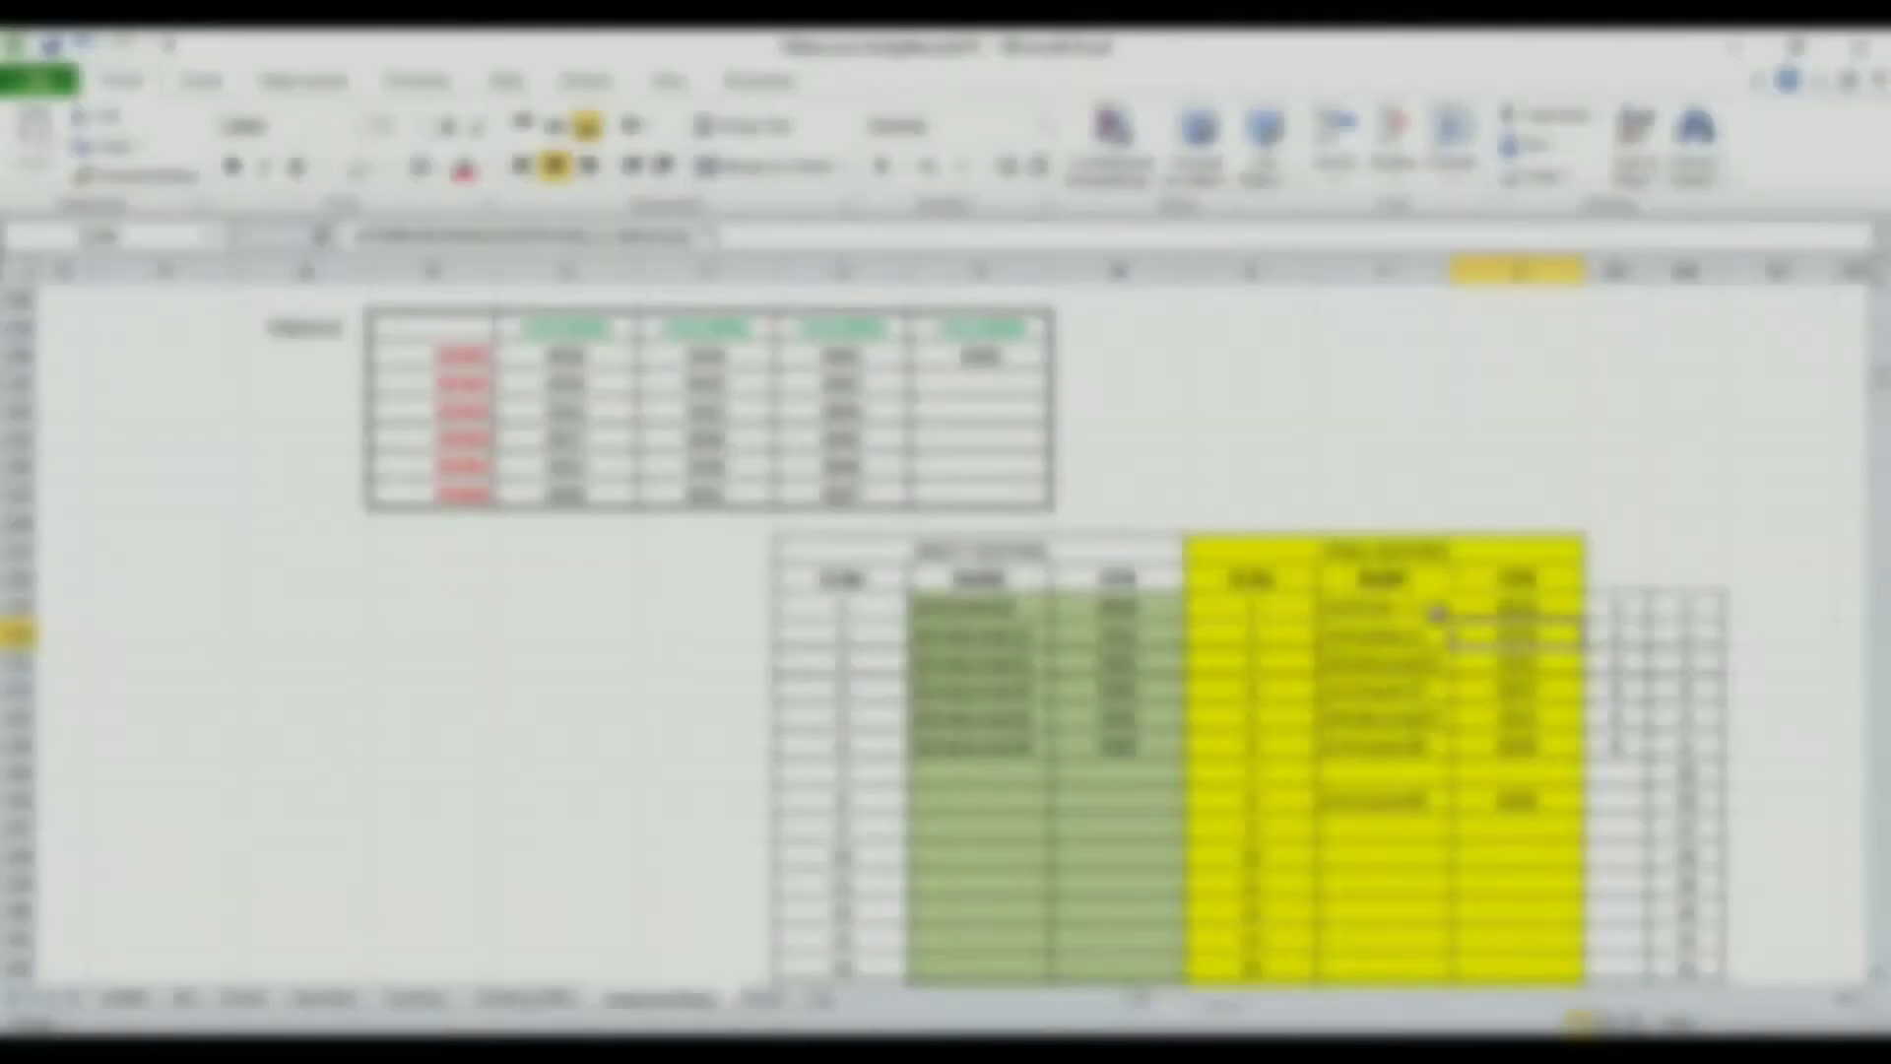
left_click_drag(1438, 616, 1546, 561)
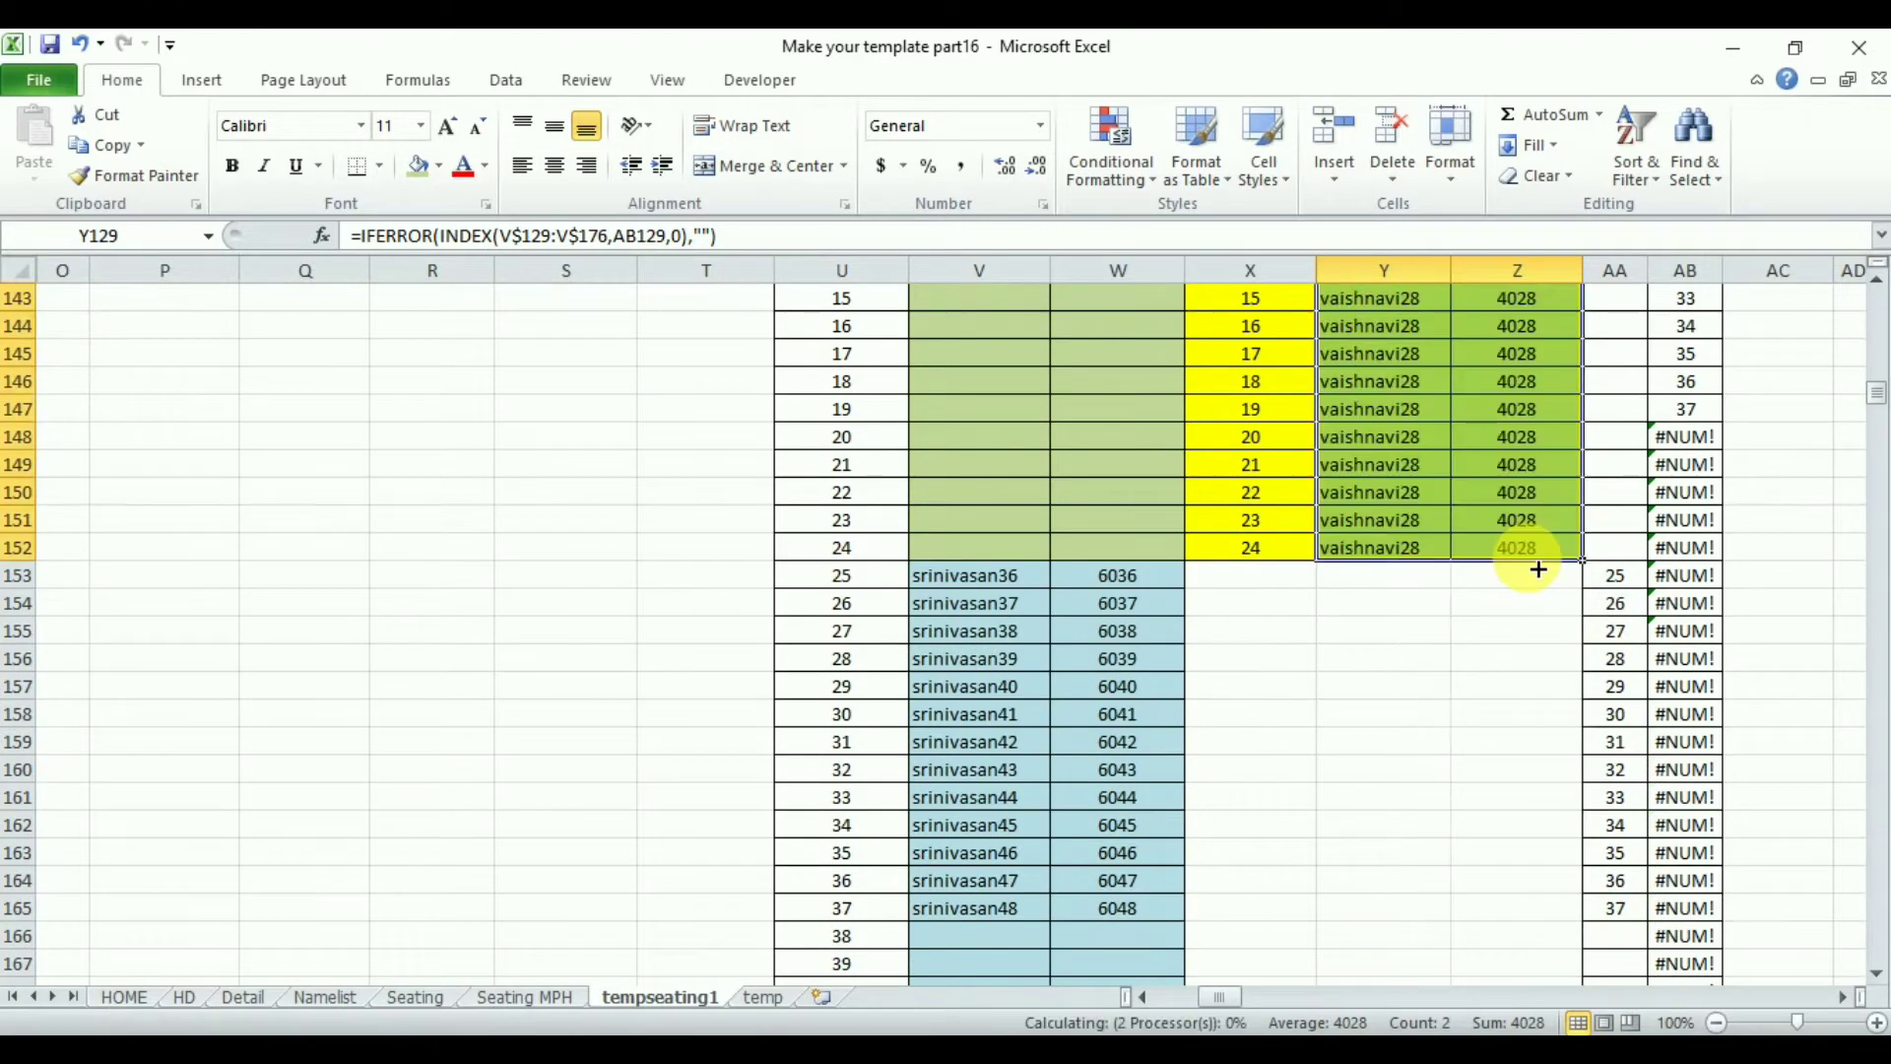
left_click_drag(1881, 394, 1881, 392)
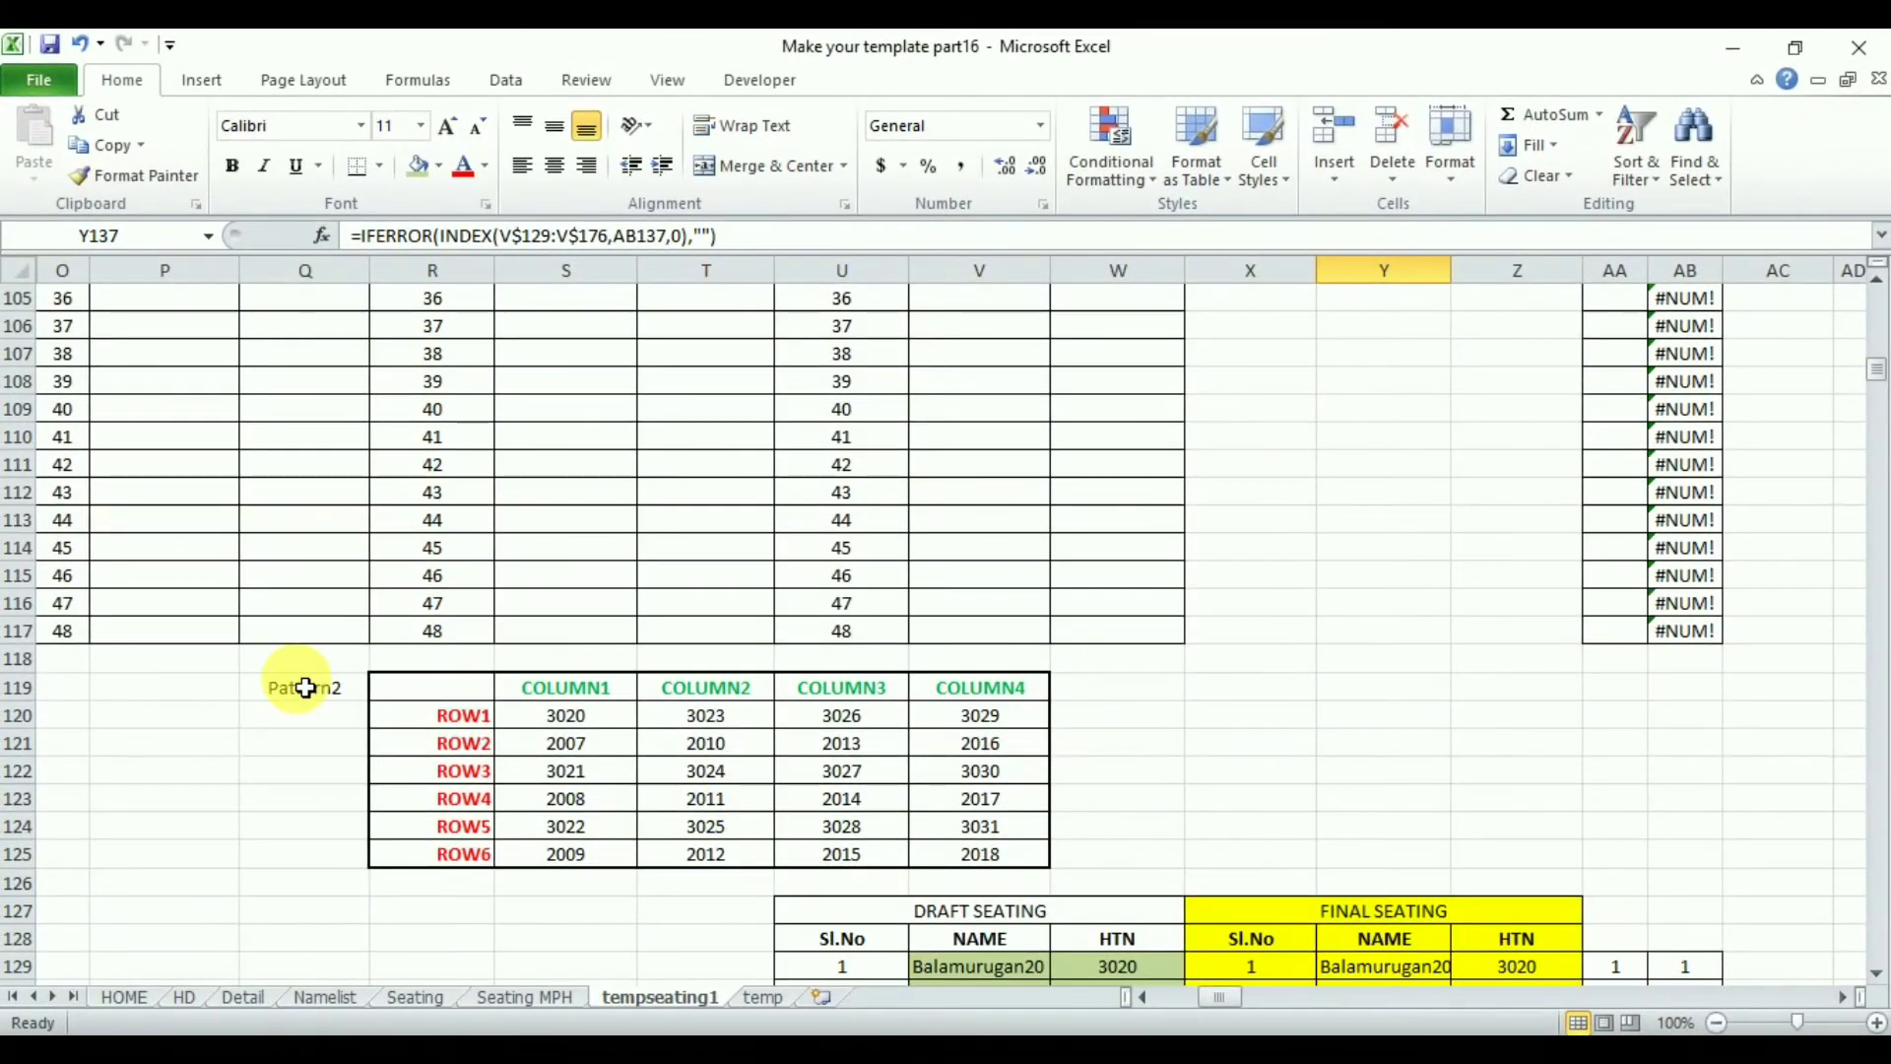
- Copy the Pattern2 grid block to Q178 and relabel the copy Pattern3
left_click_drag(304, 686, 981, 858)
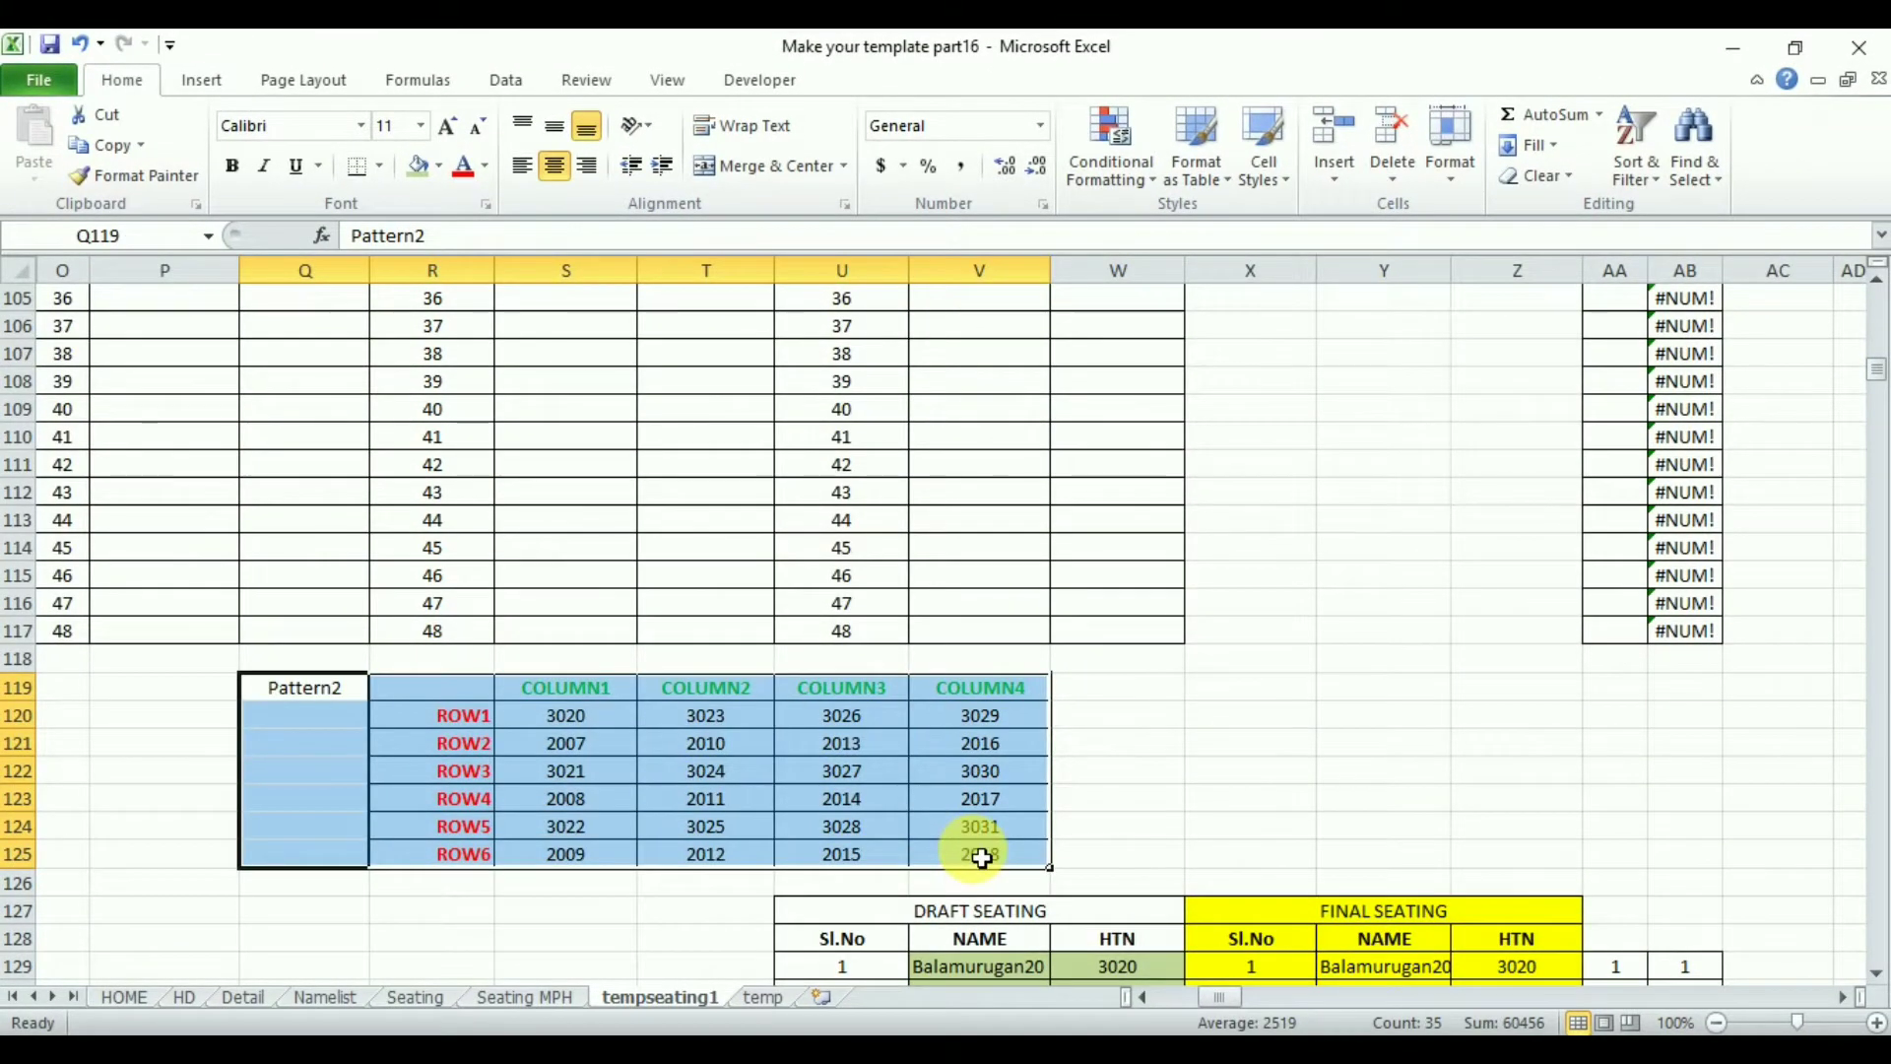
key("ctrl+c")
left_click_drag(1876, 374, 1881, 419)
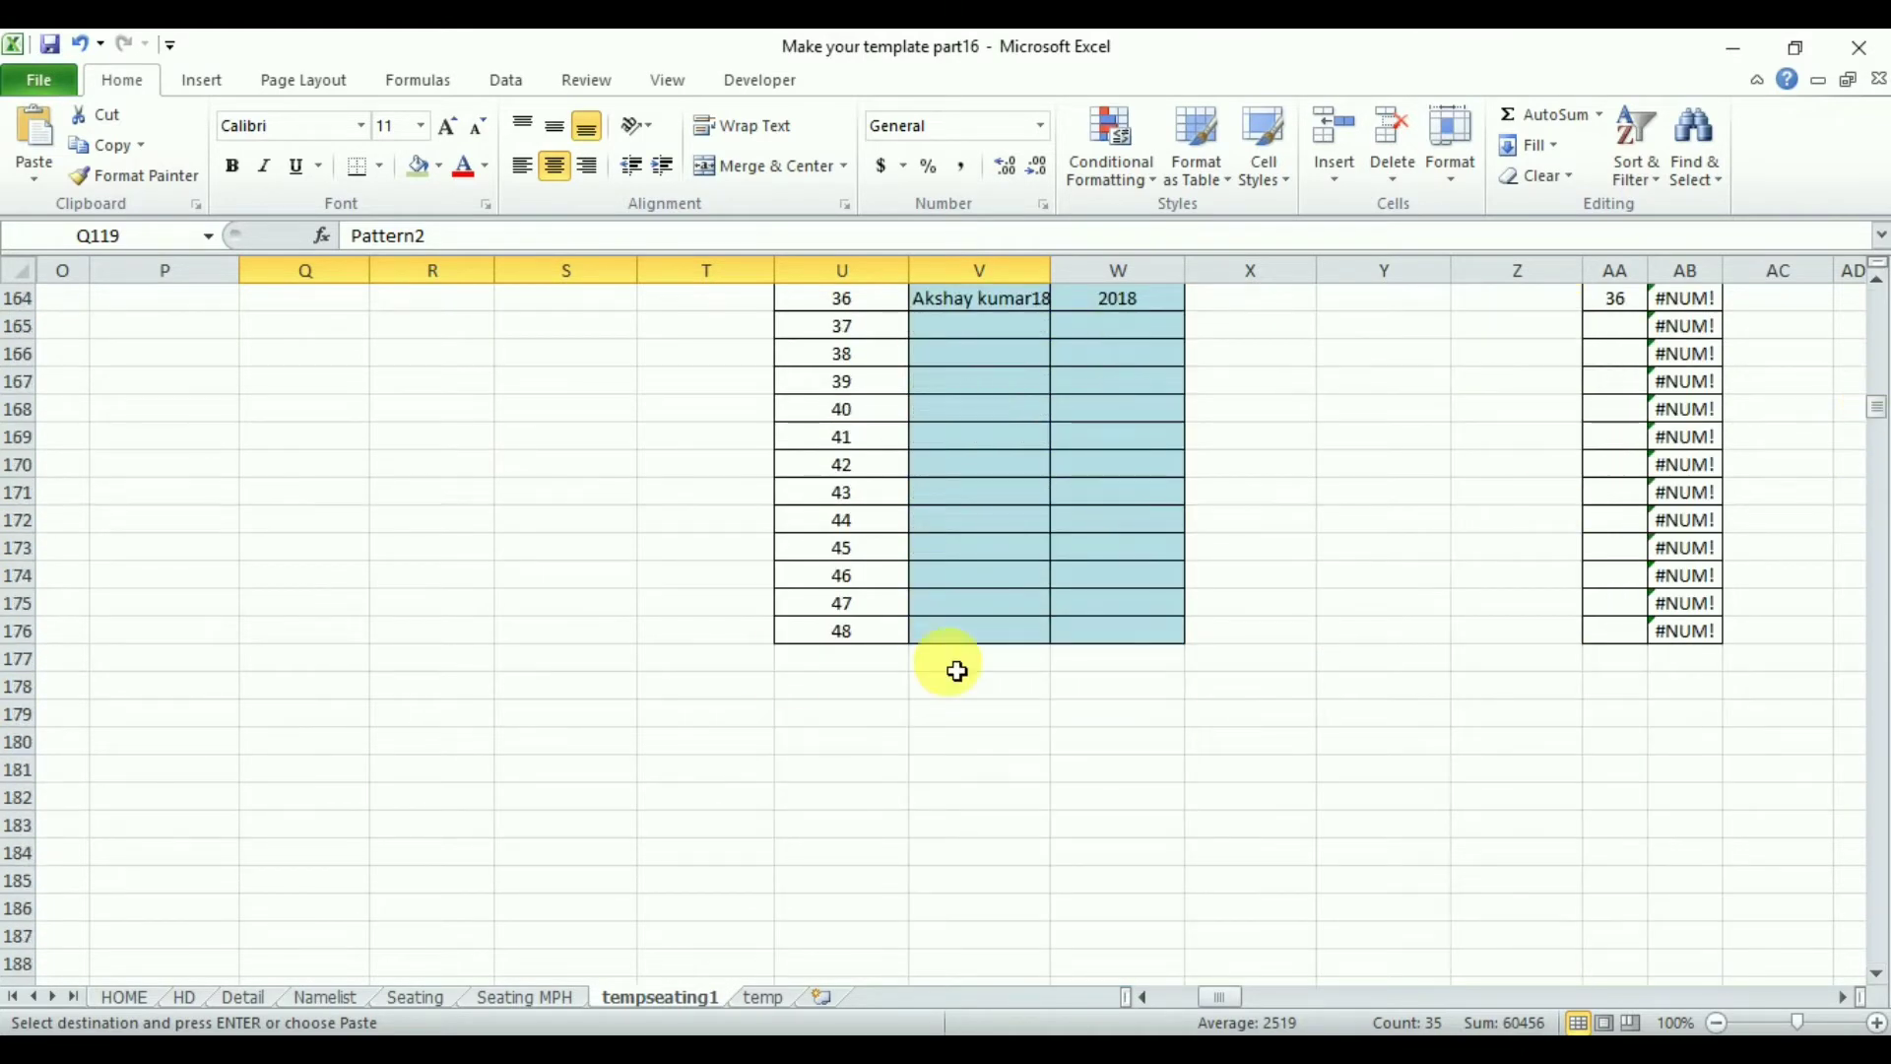
left_click(350, 696)
key("ctrl+v")
double_click(341, 693)
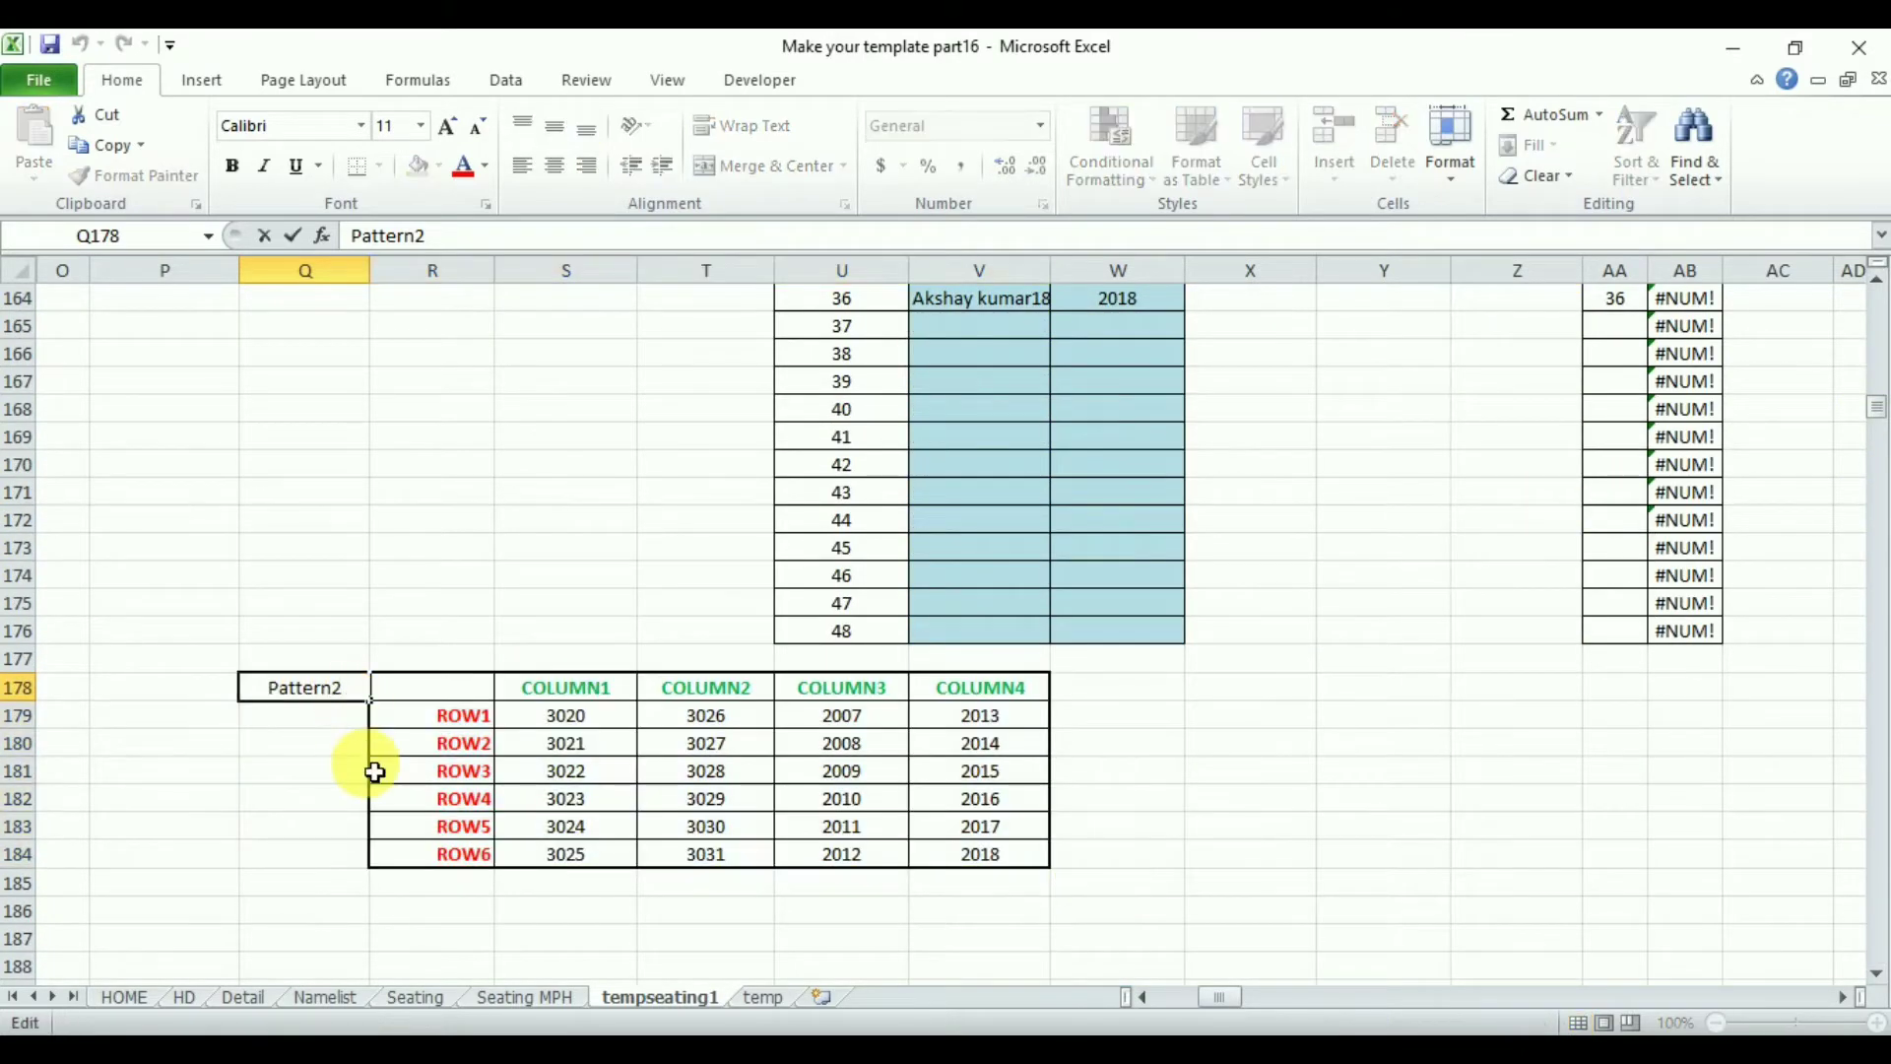
key("Return")
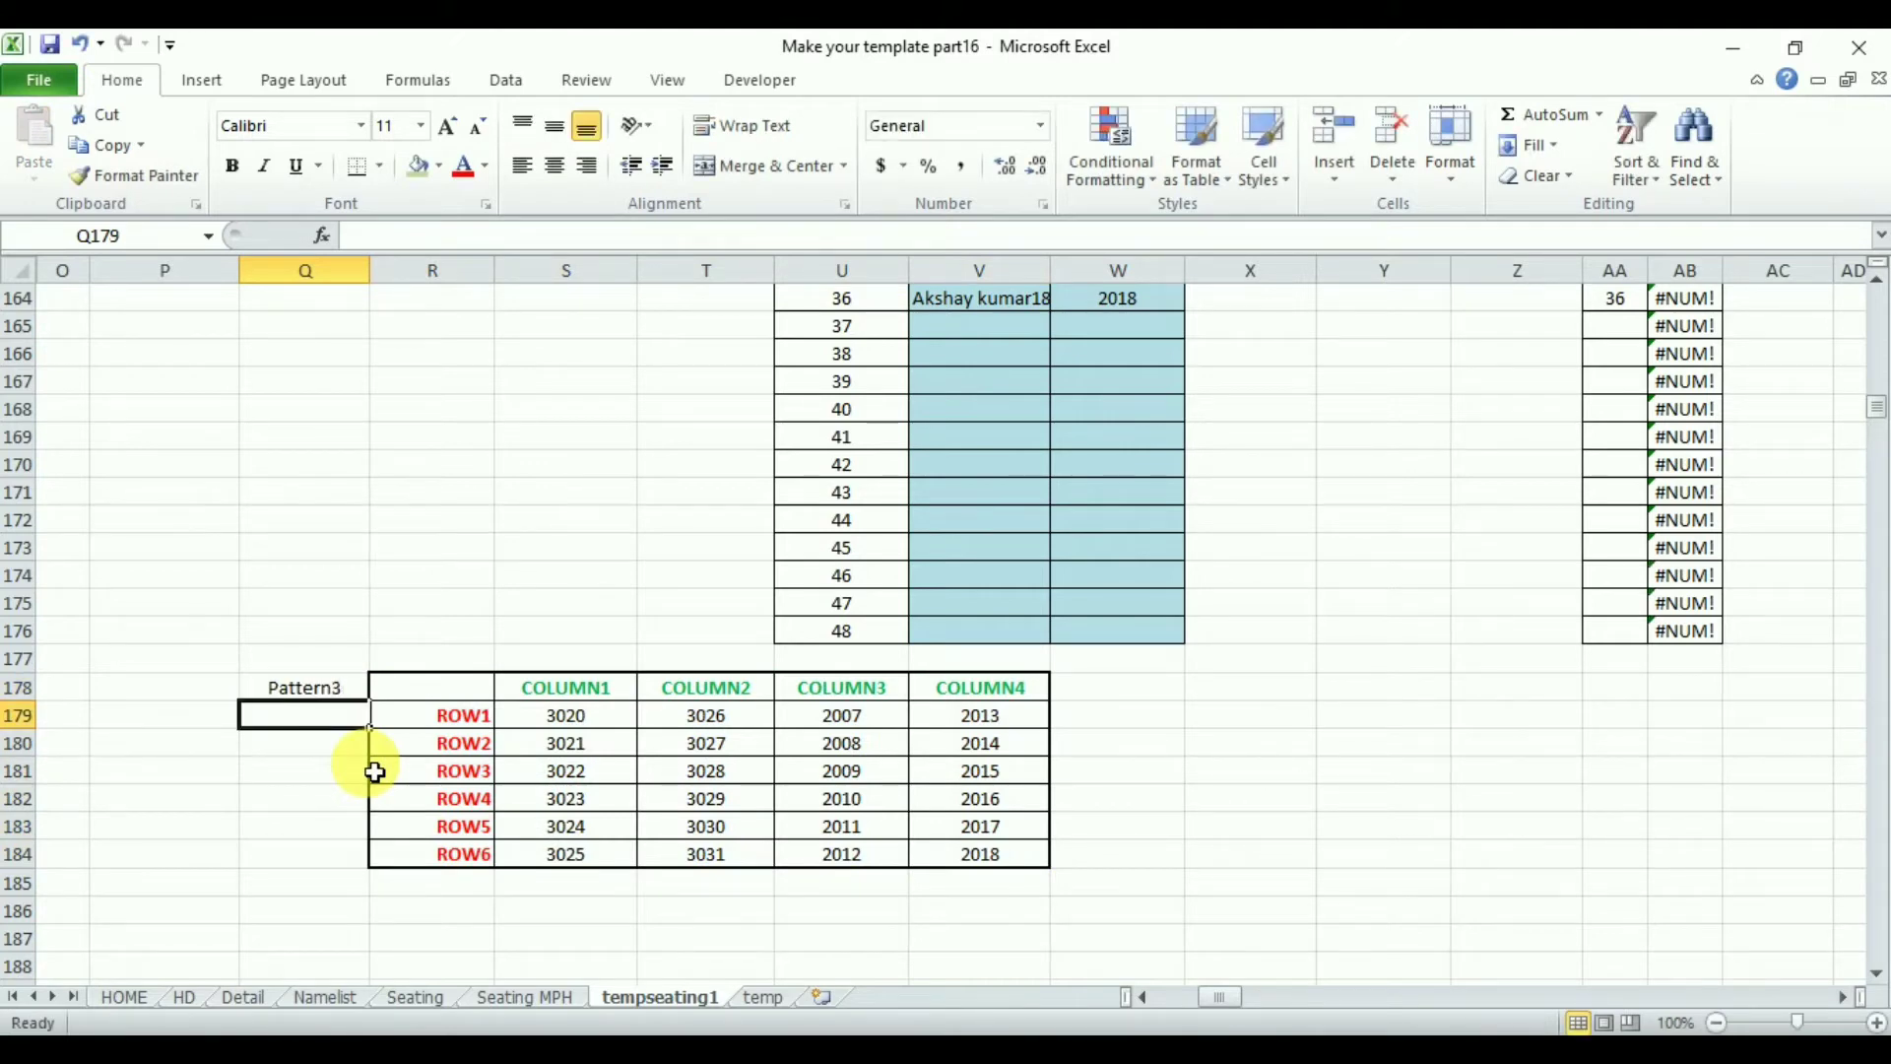
- Set Pattern3's COLUMN1 ROW1 cell S179 to =Z129 and fill it down to S184
left_click(605, 718)
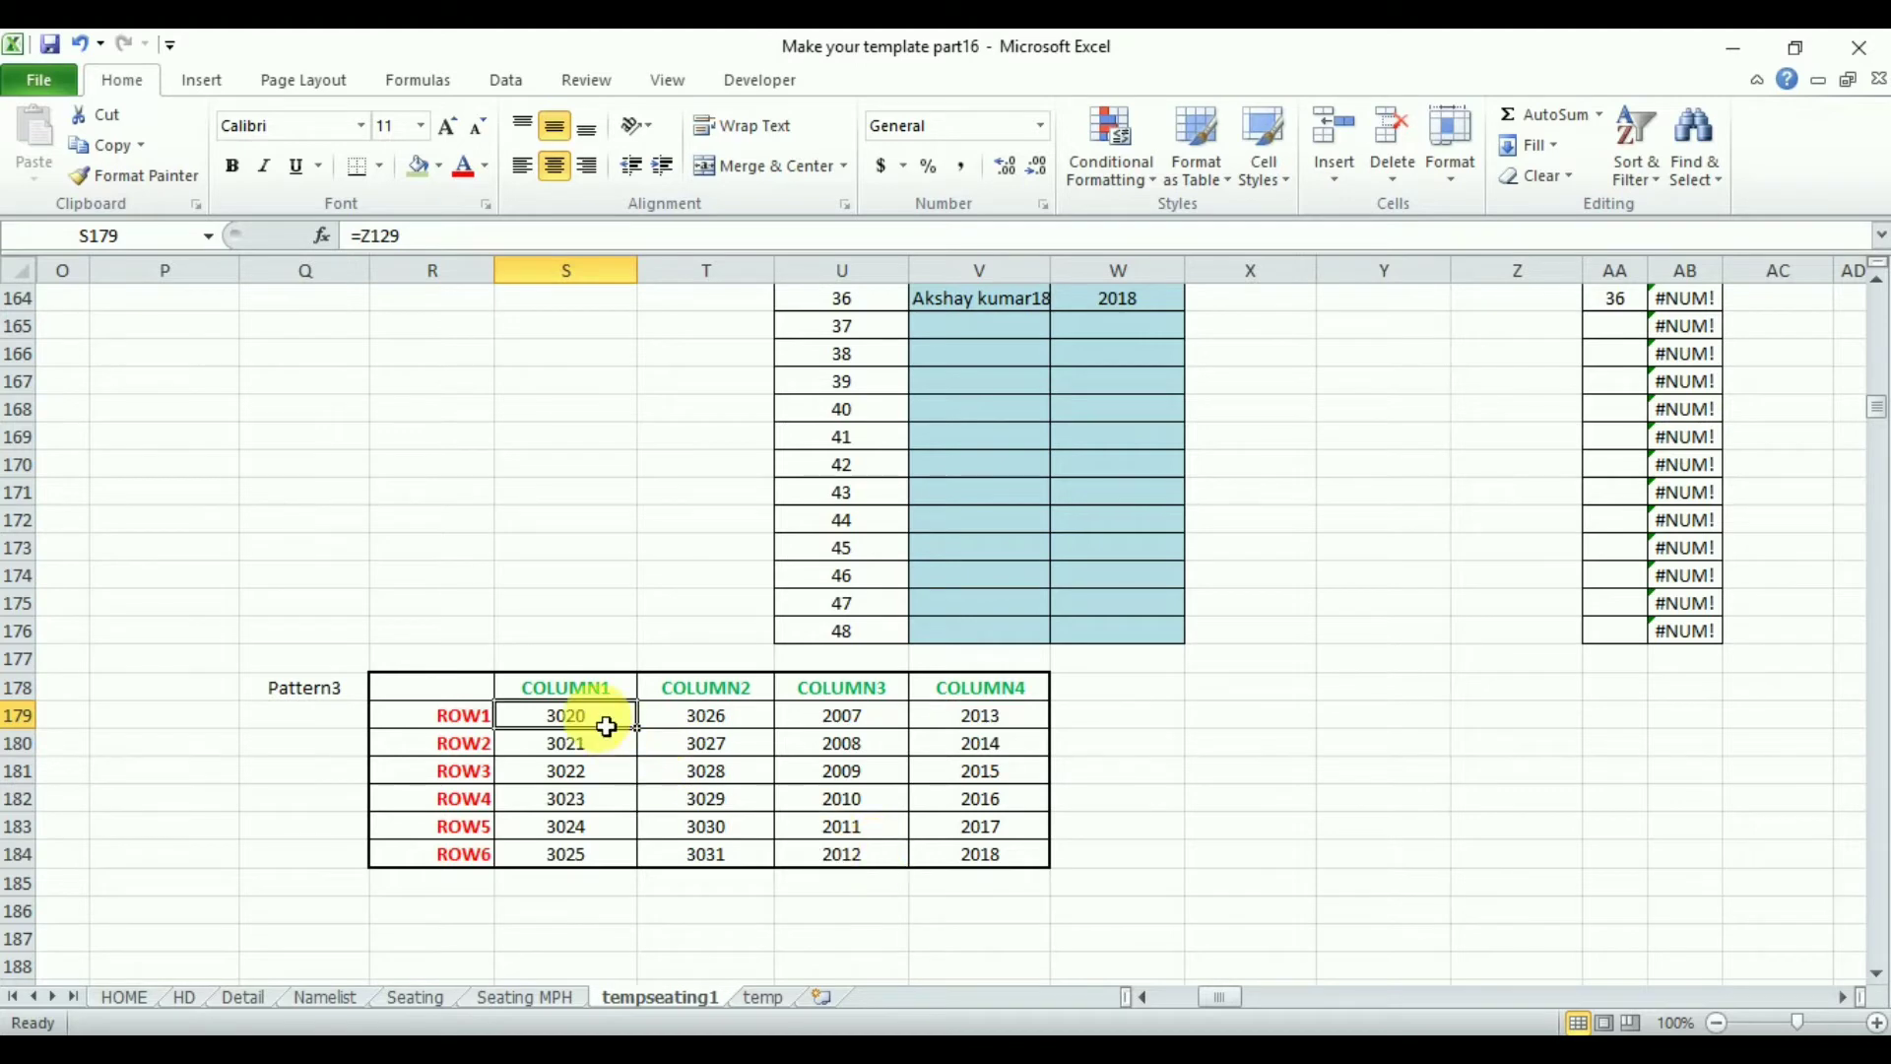
type("=")
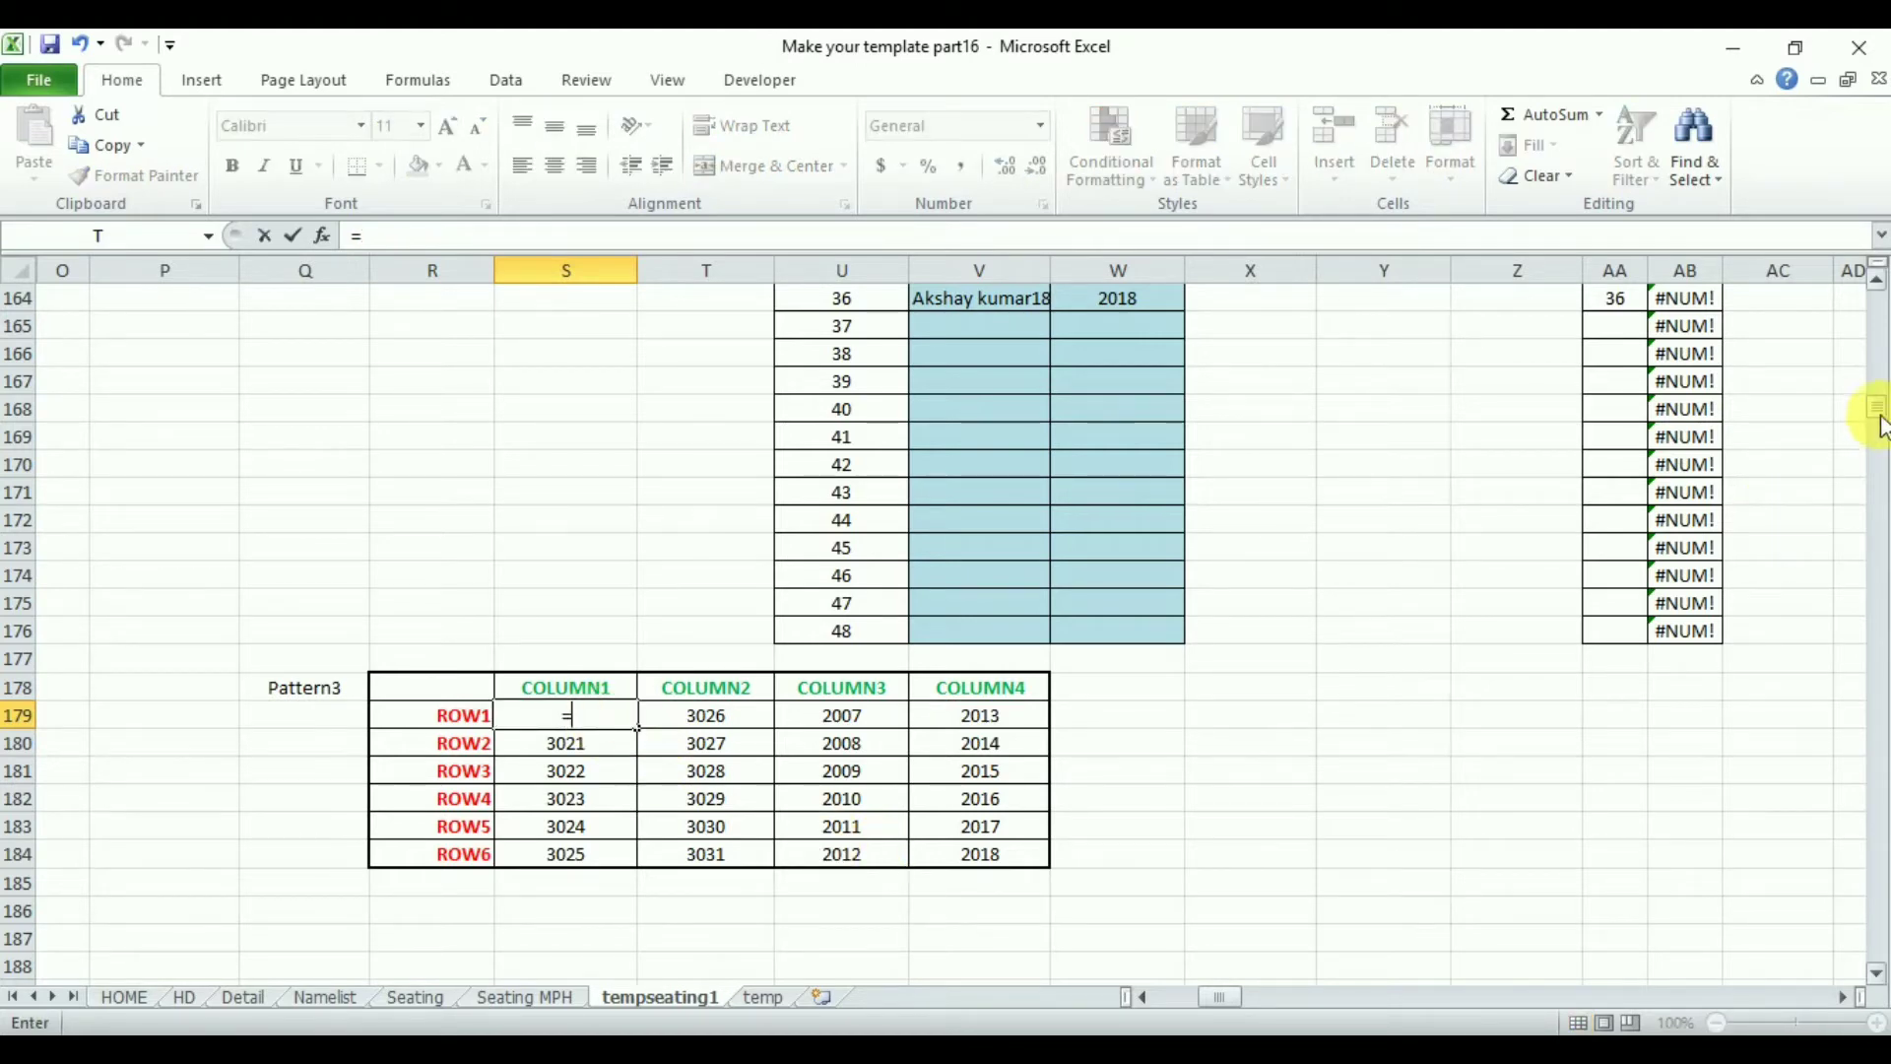
left_click_drag(1877, 413, 1879, 389)
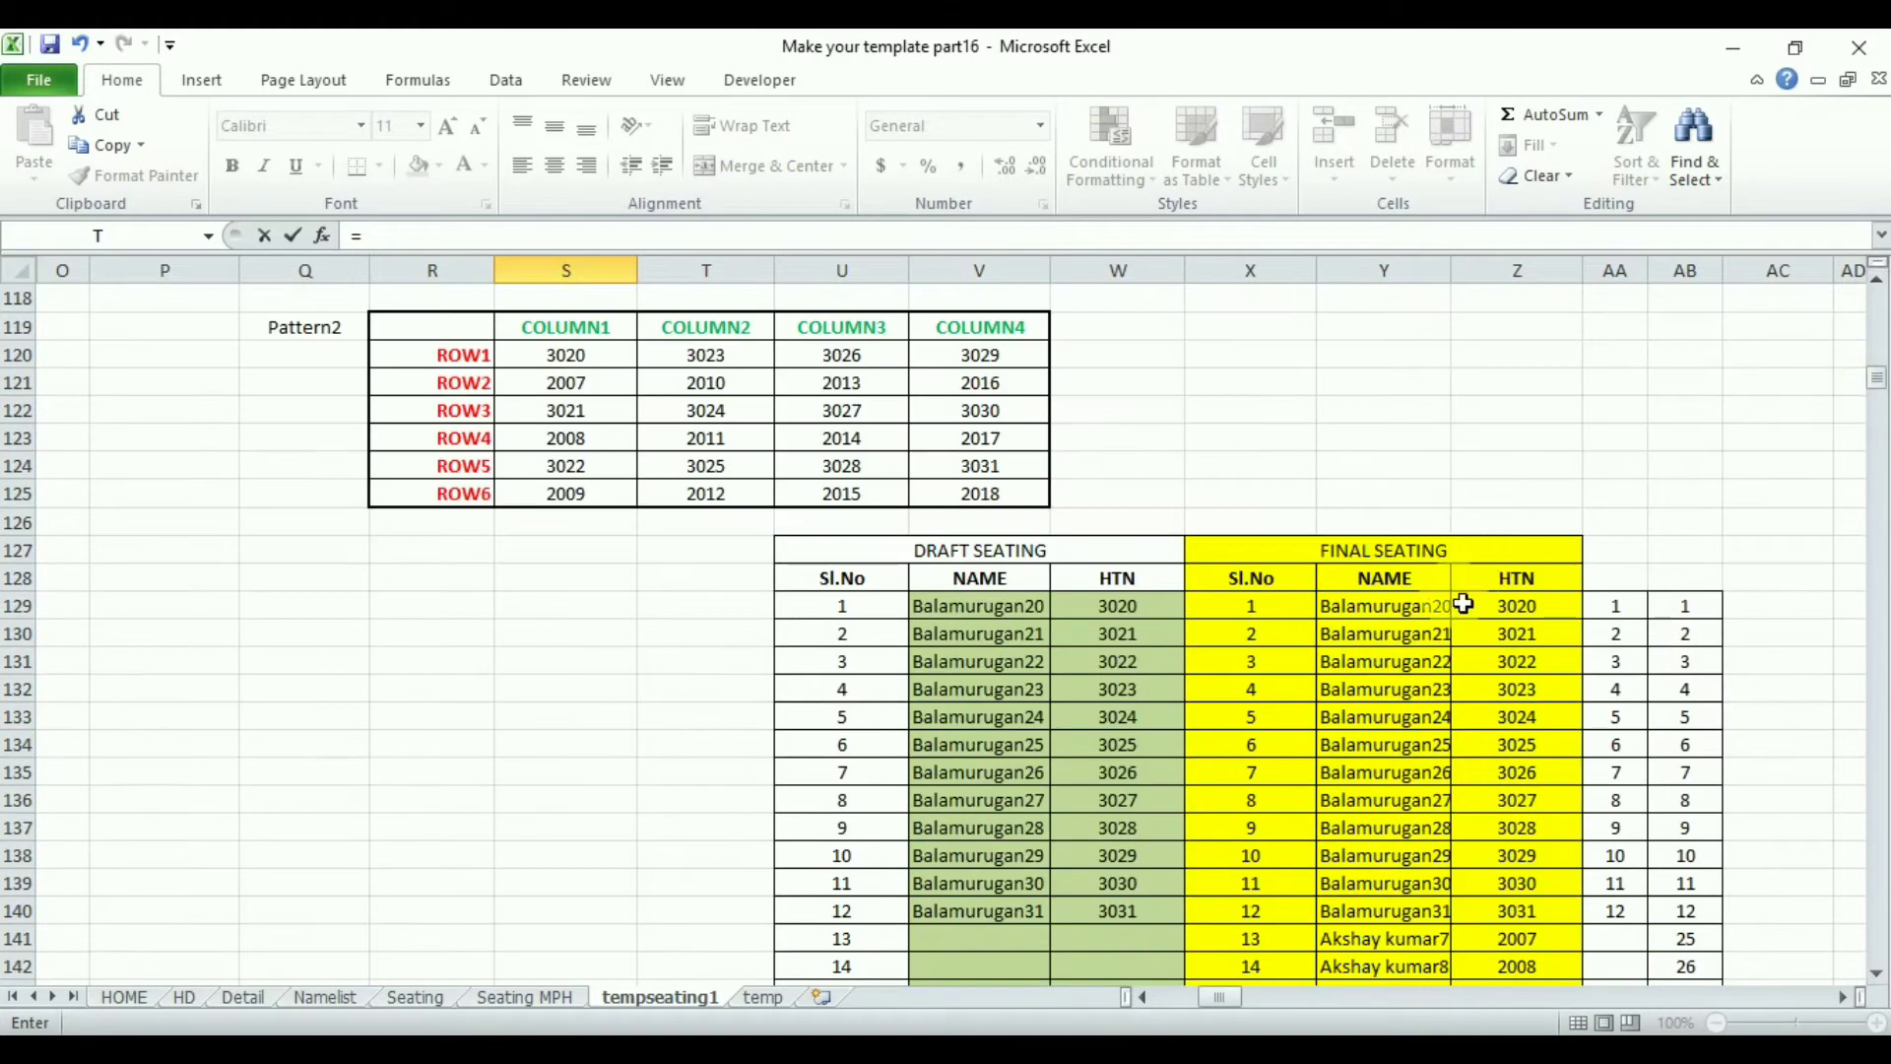
key("Return")
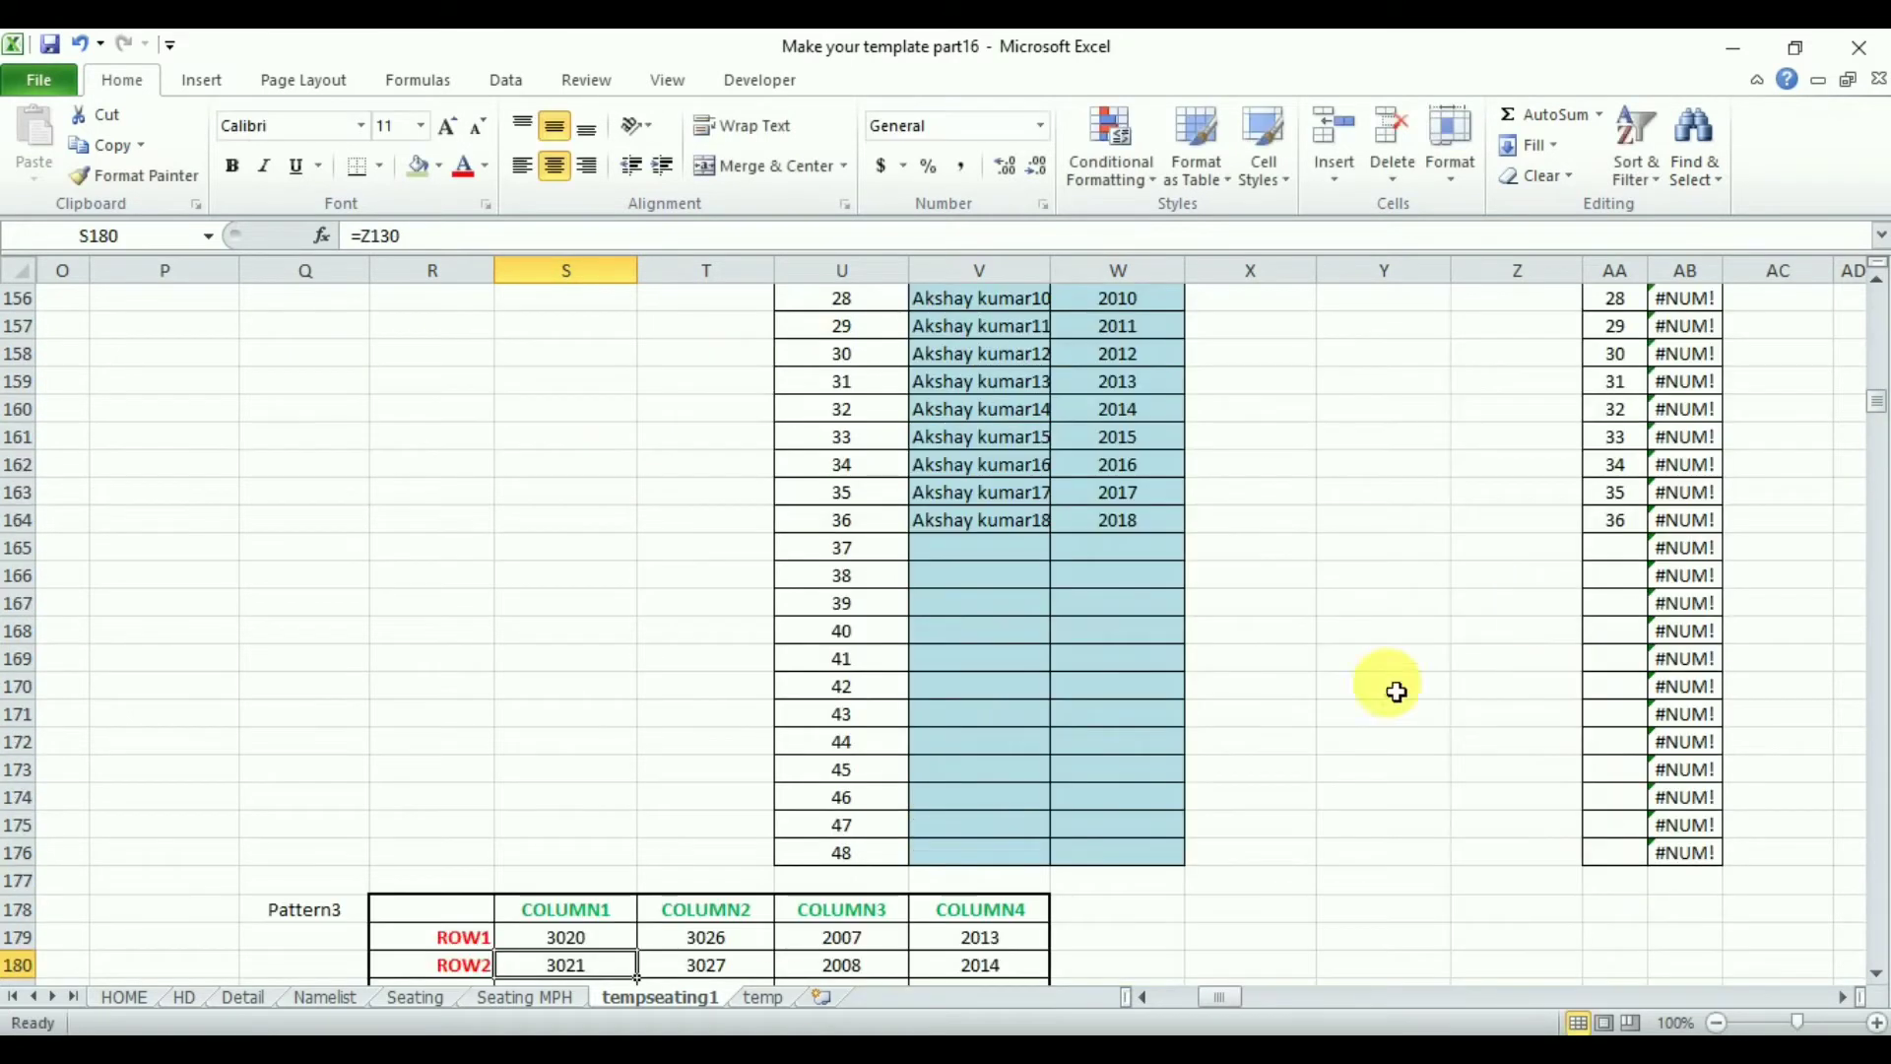
left_click(576, 944)
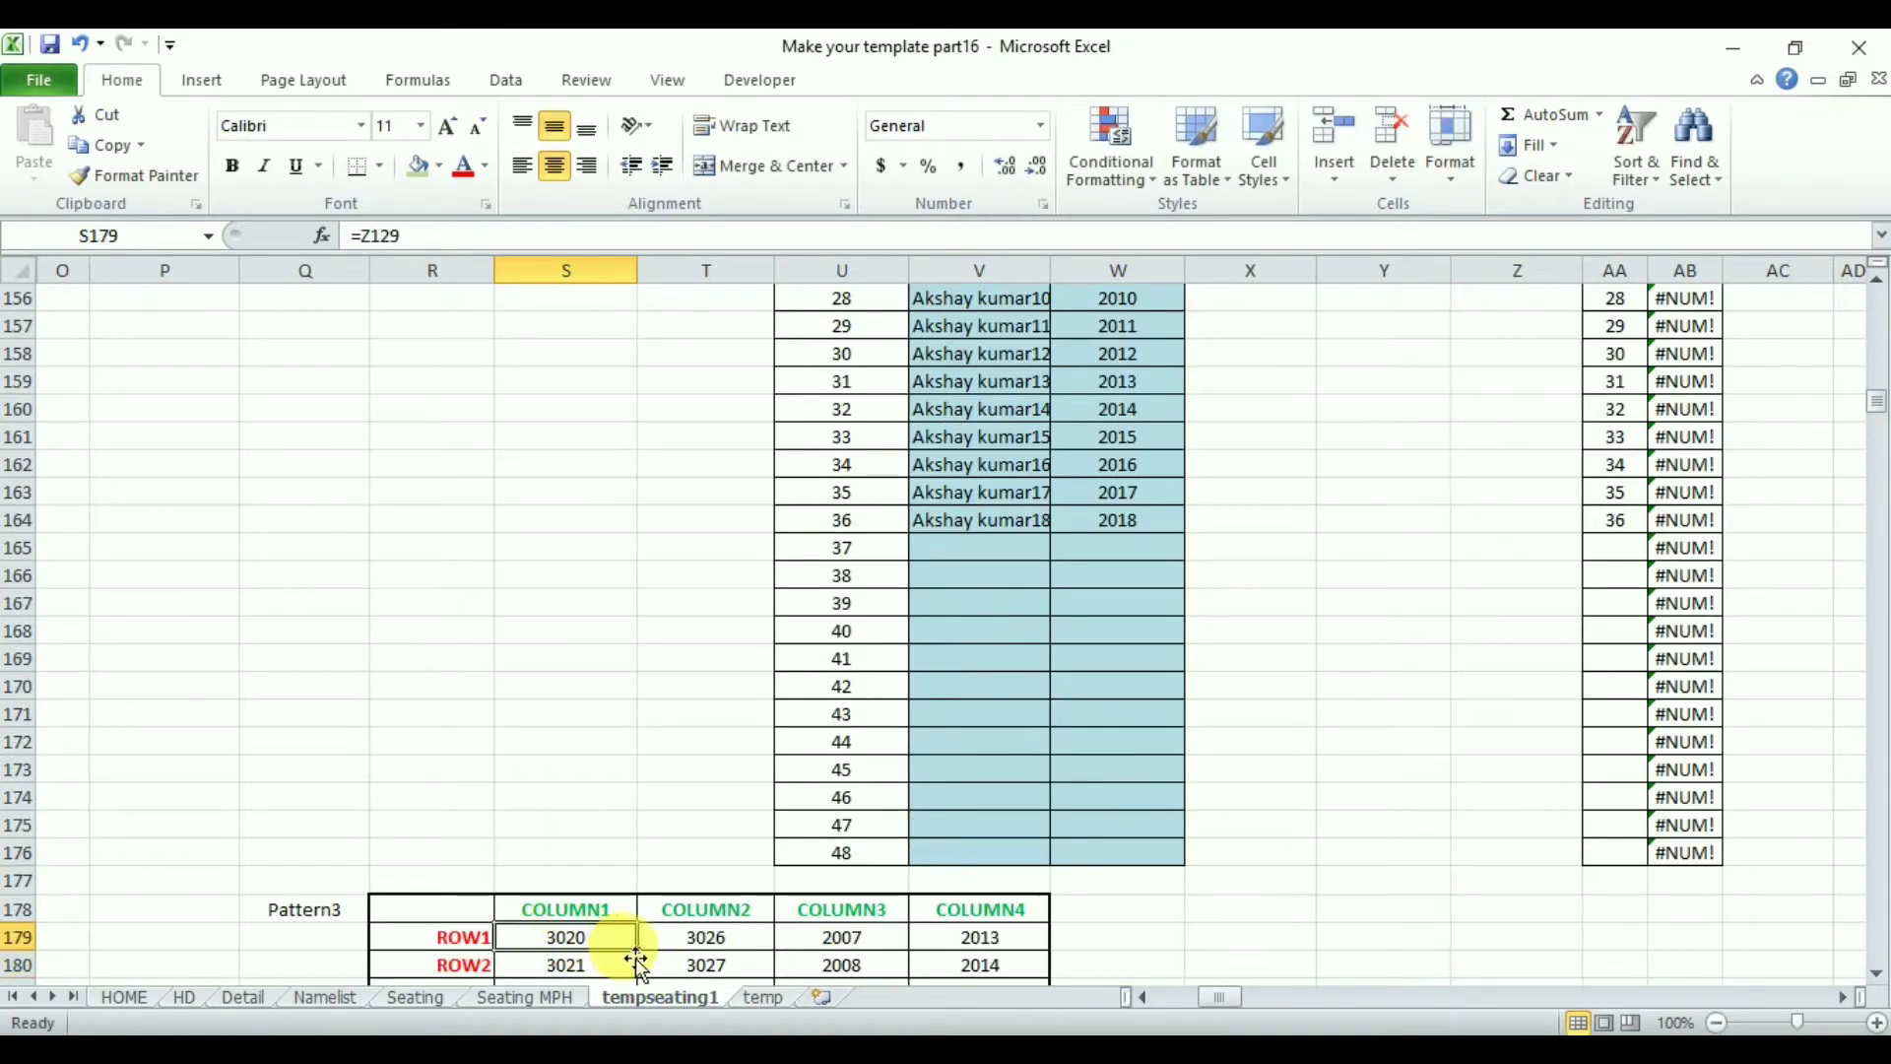
left_click_drag(644, 964, 603, 948)
left_click(584, 946)
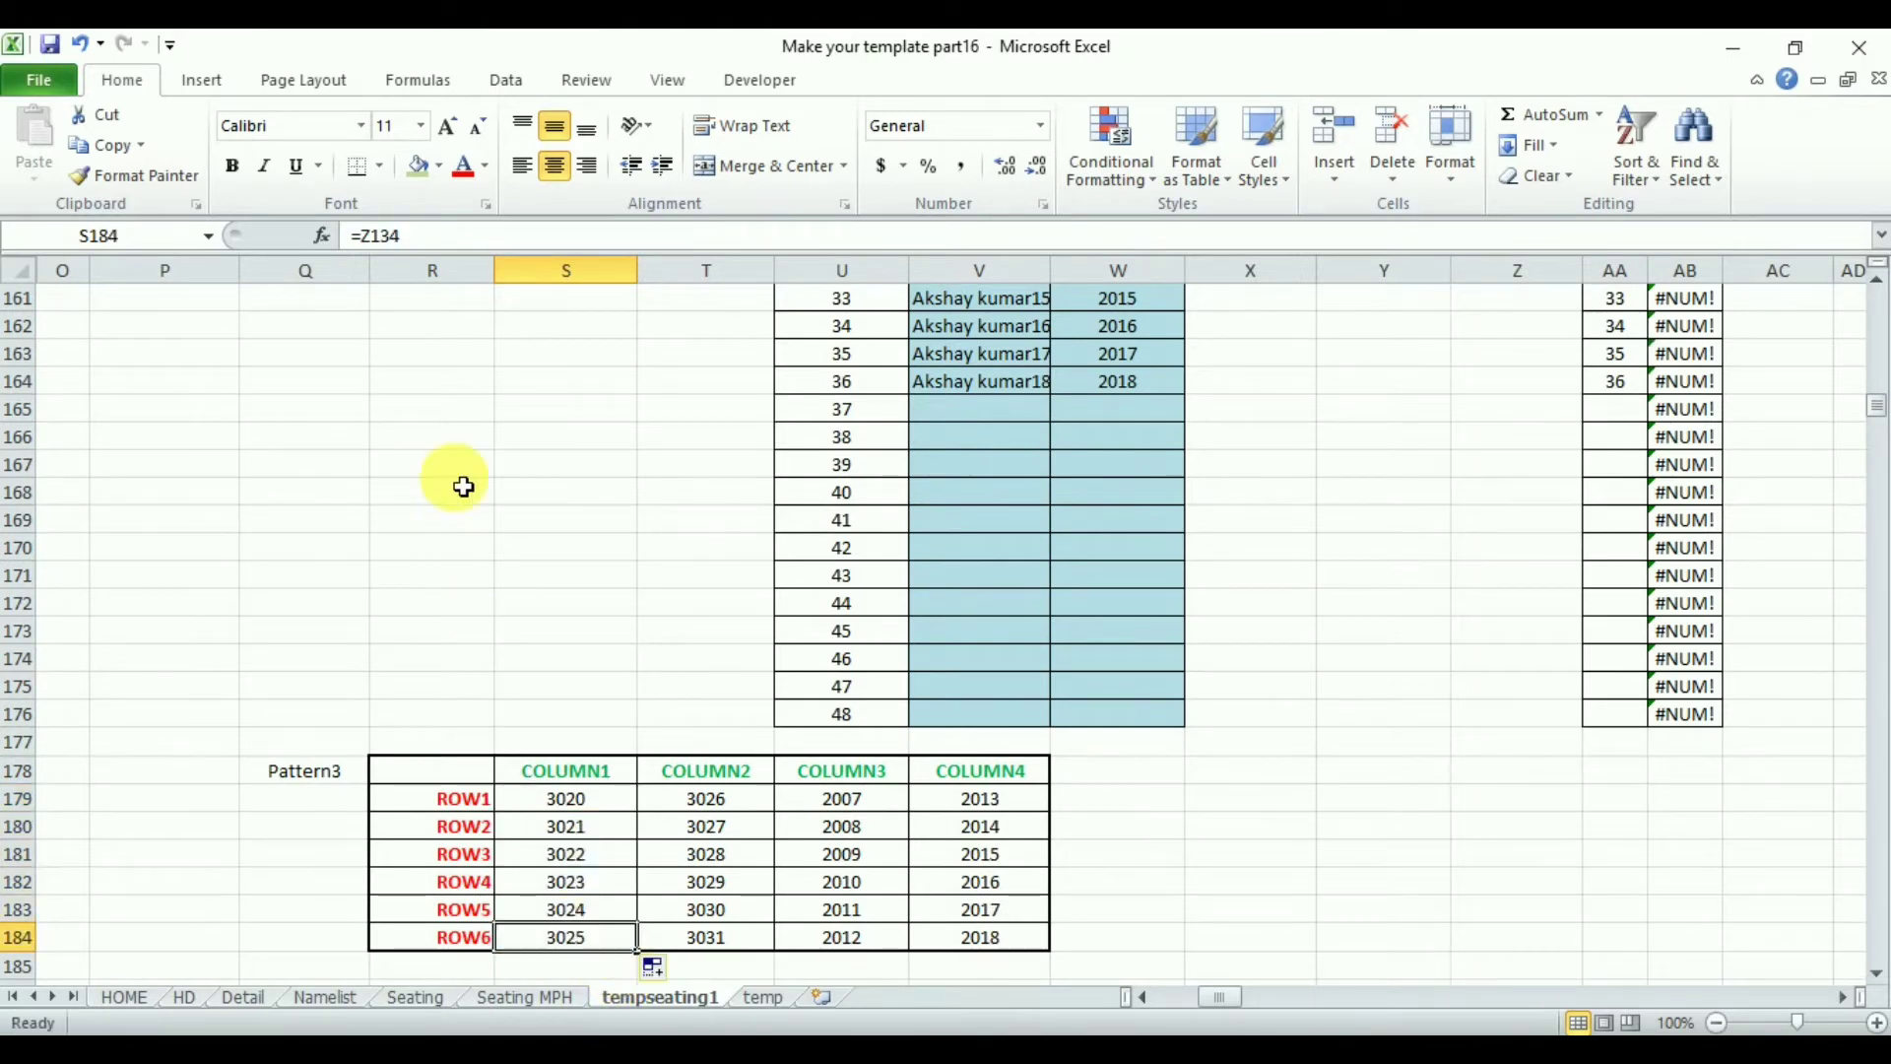
- Set COLUMN3 ROW1 cell U179 to =Z135 and fill it down to U184
left_click(895, 809)
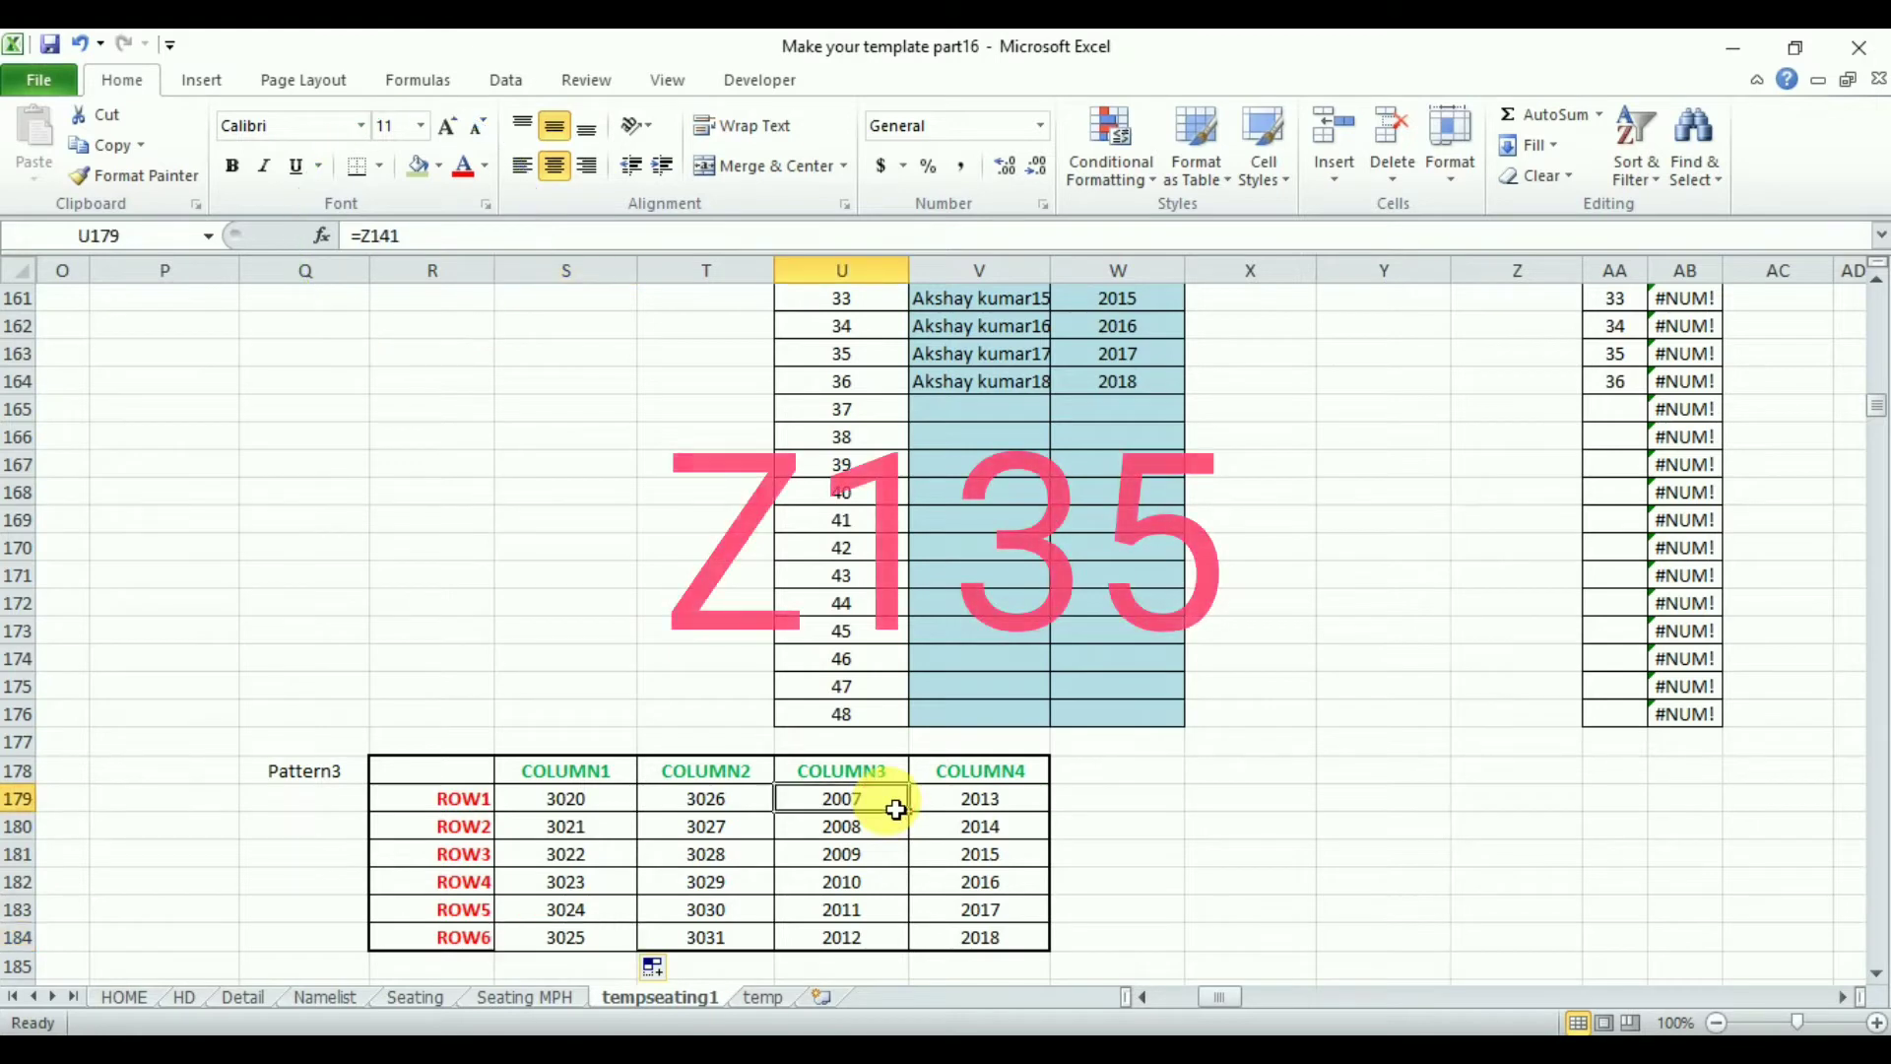
type("=z135")
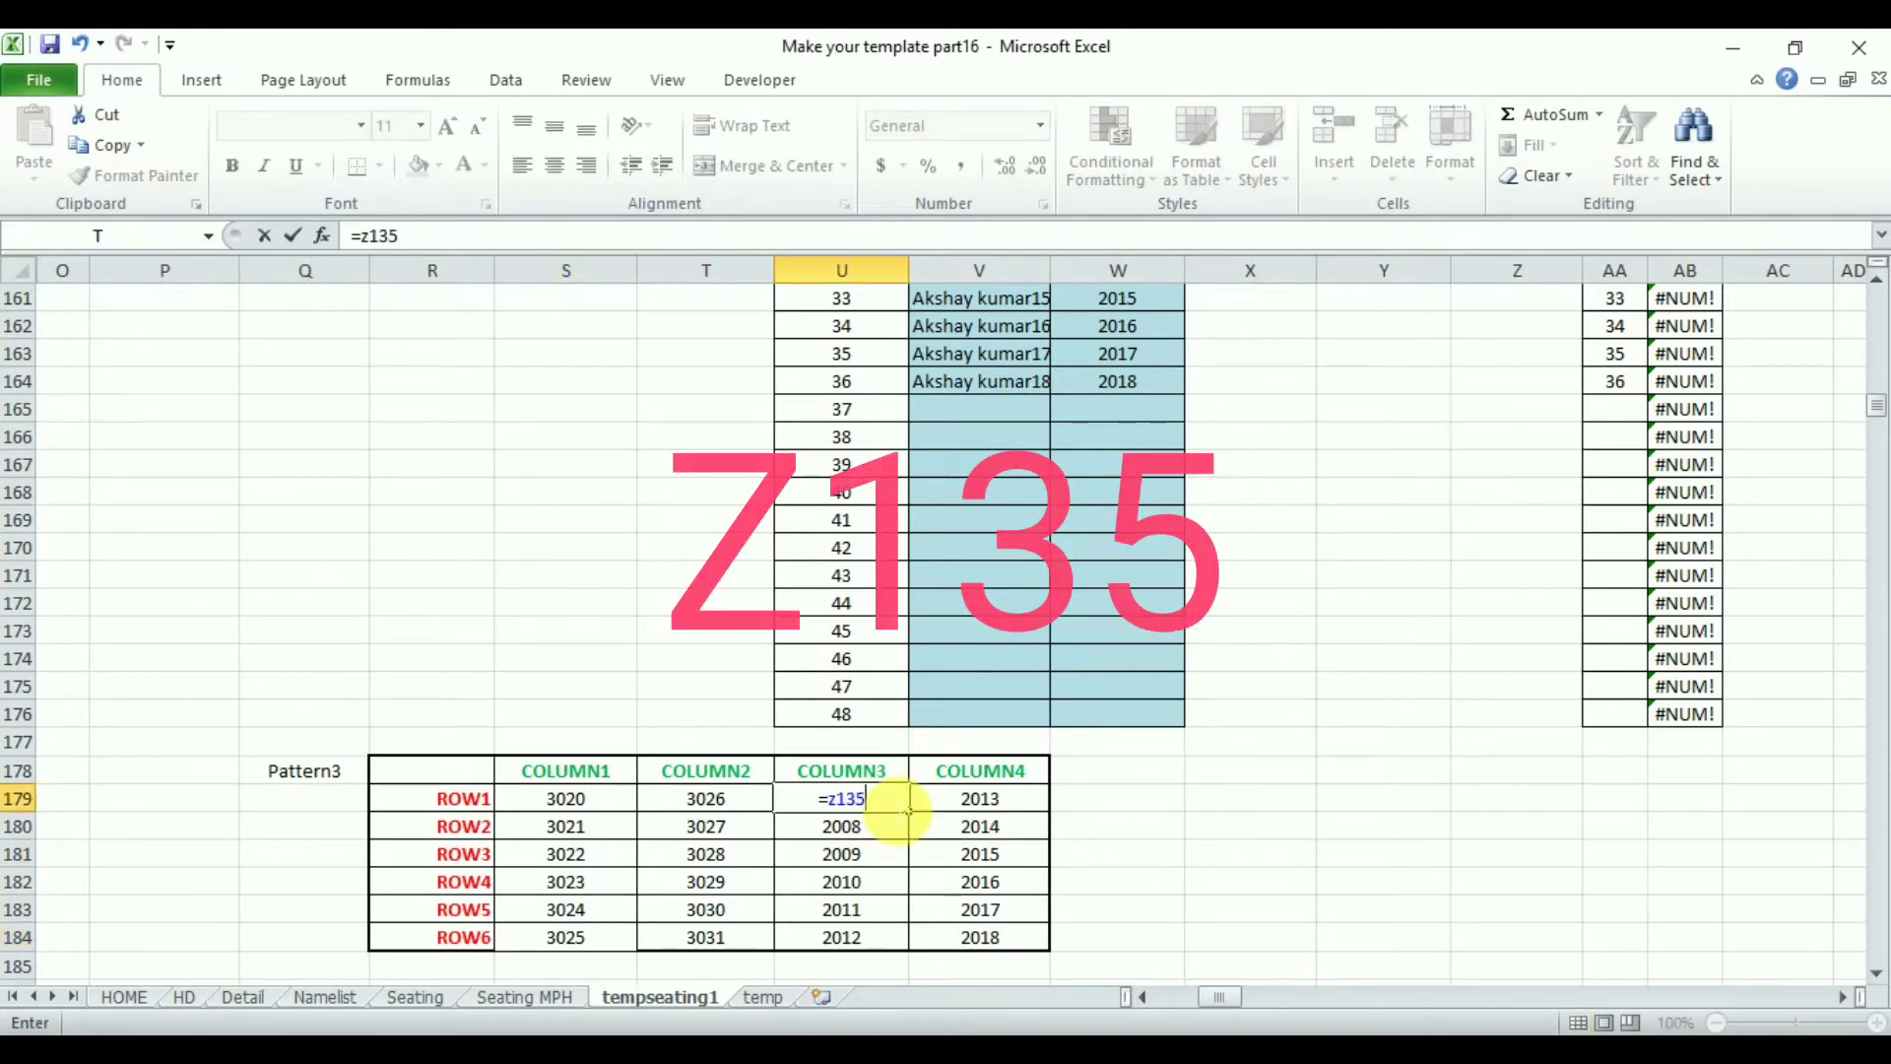
key("Return")
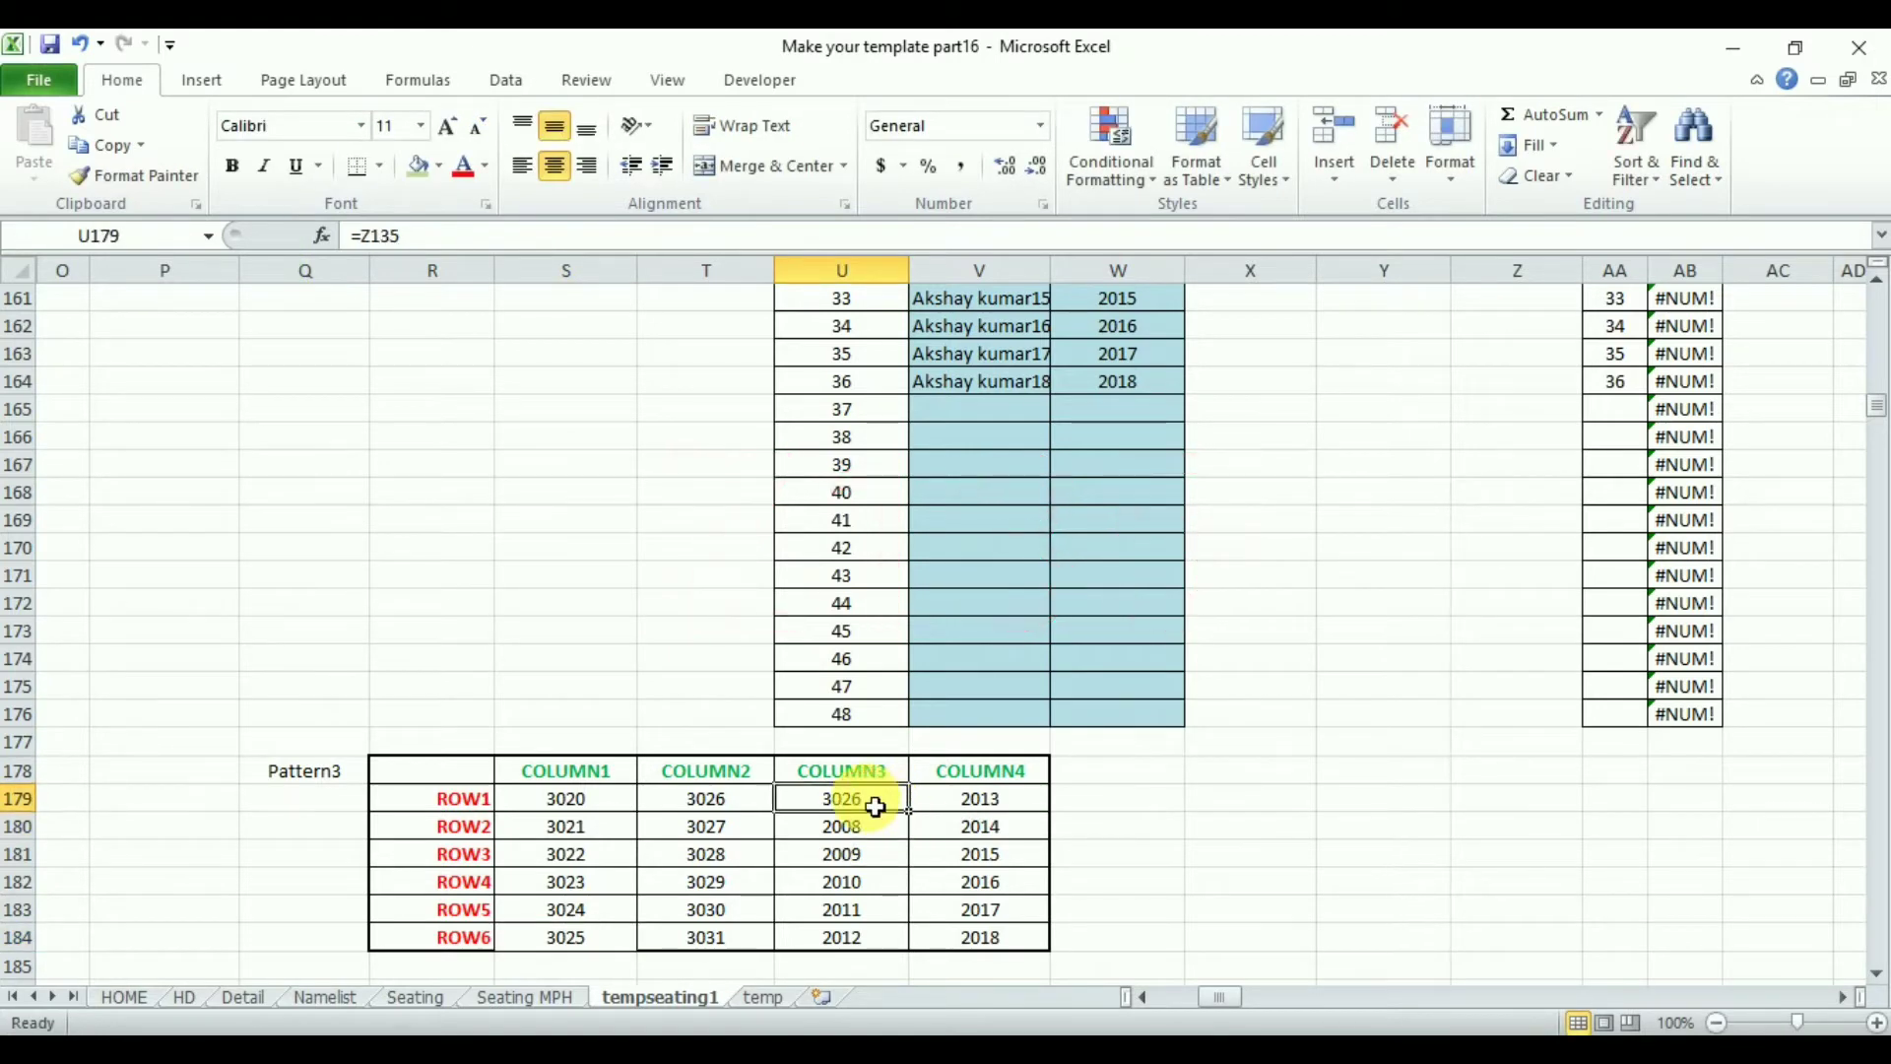
left_click_drag(907, 811, 908, 954)
left_click(873, 948)
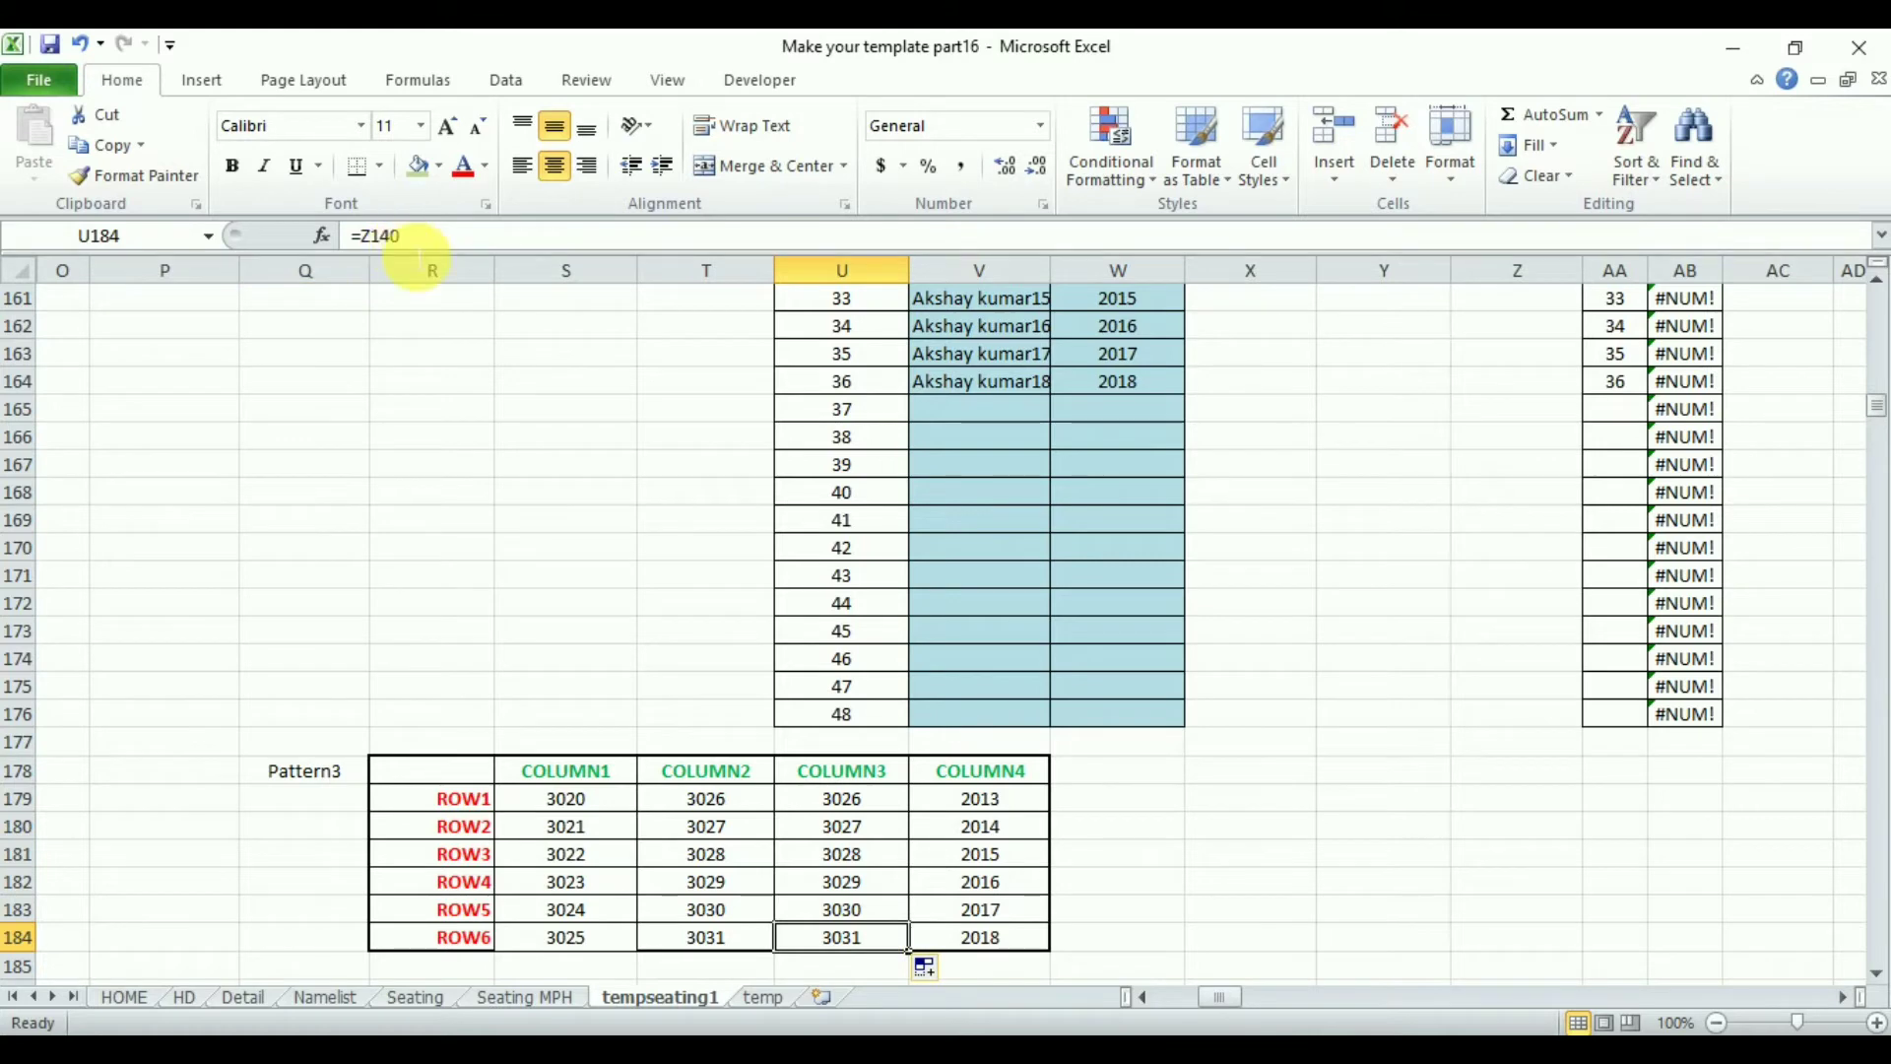
- Set COLUMN2 ROW1 cell T179 to =Z141 and fill it down to T184
left_click(761, 812)
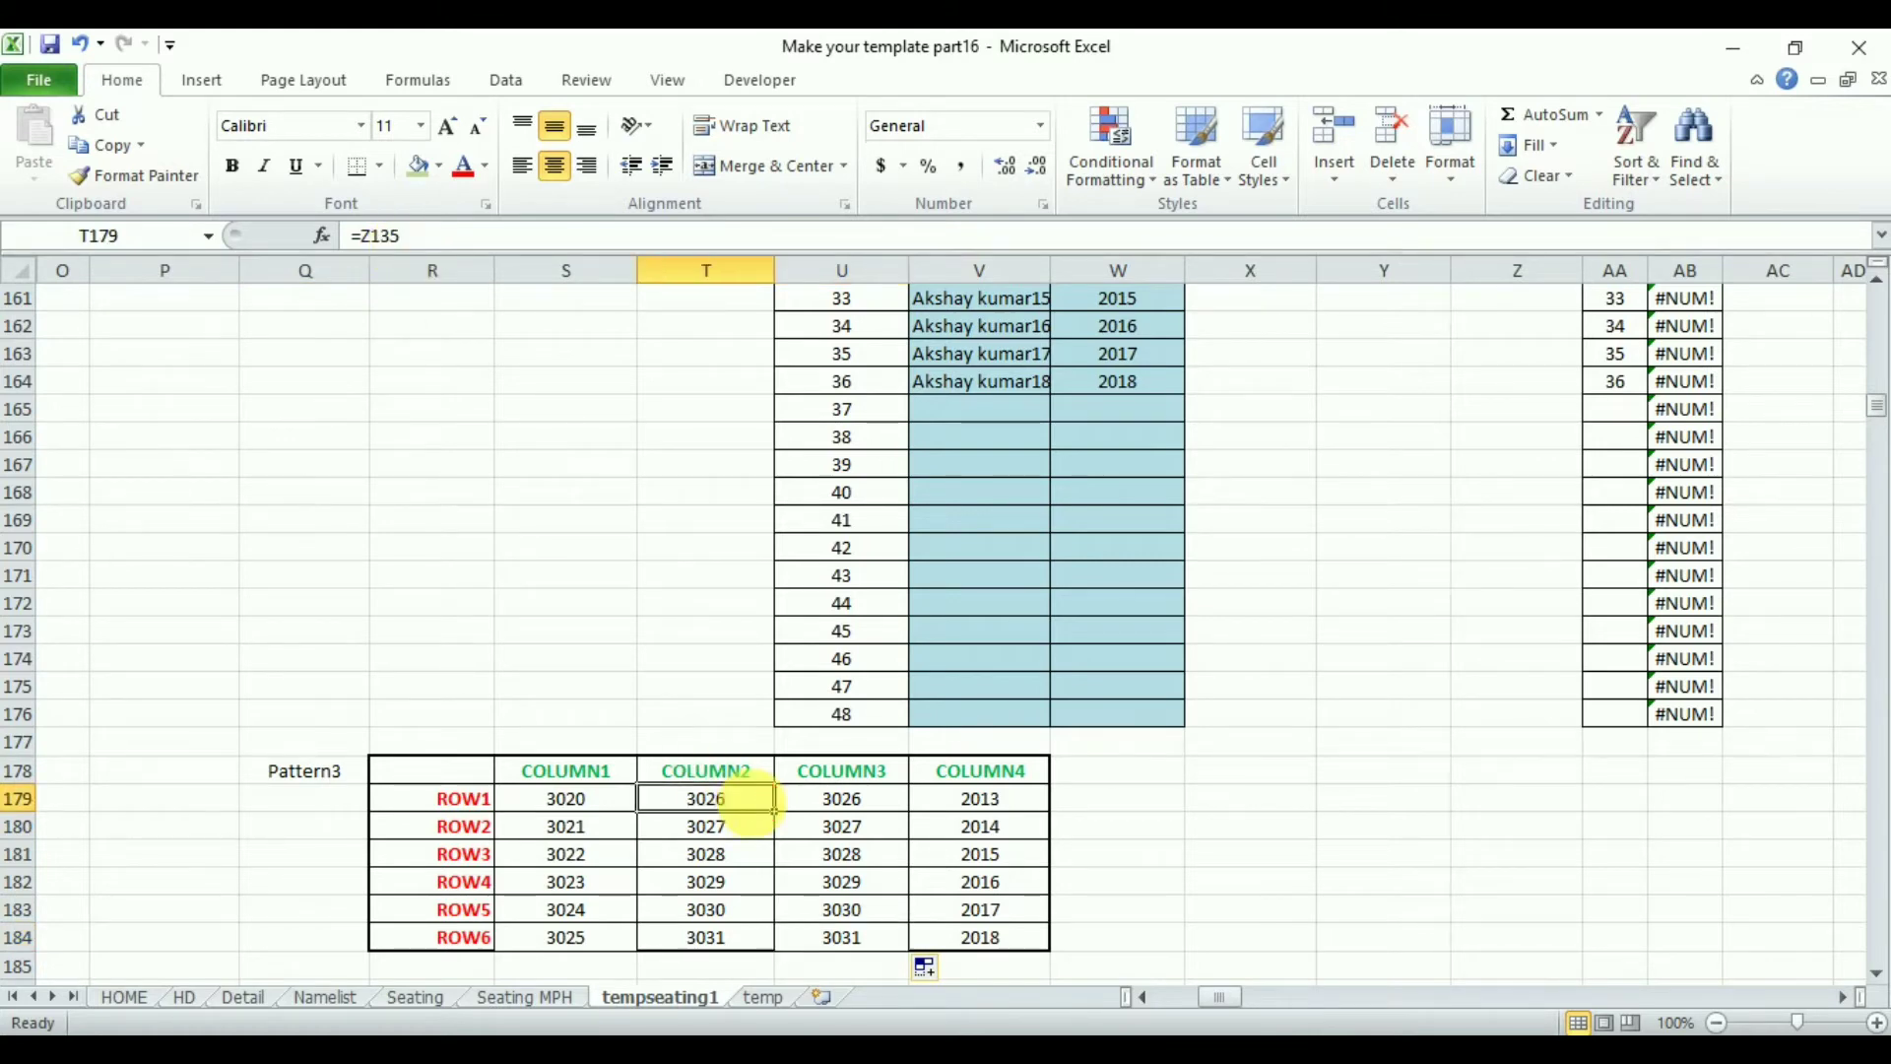
type("=")
left_click_drag(1879, 419, 1879, 408)
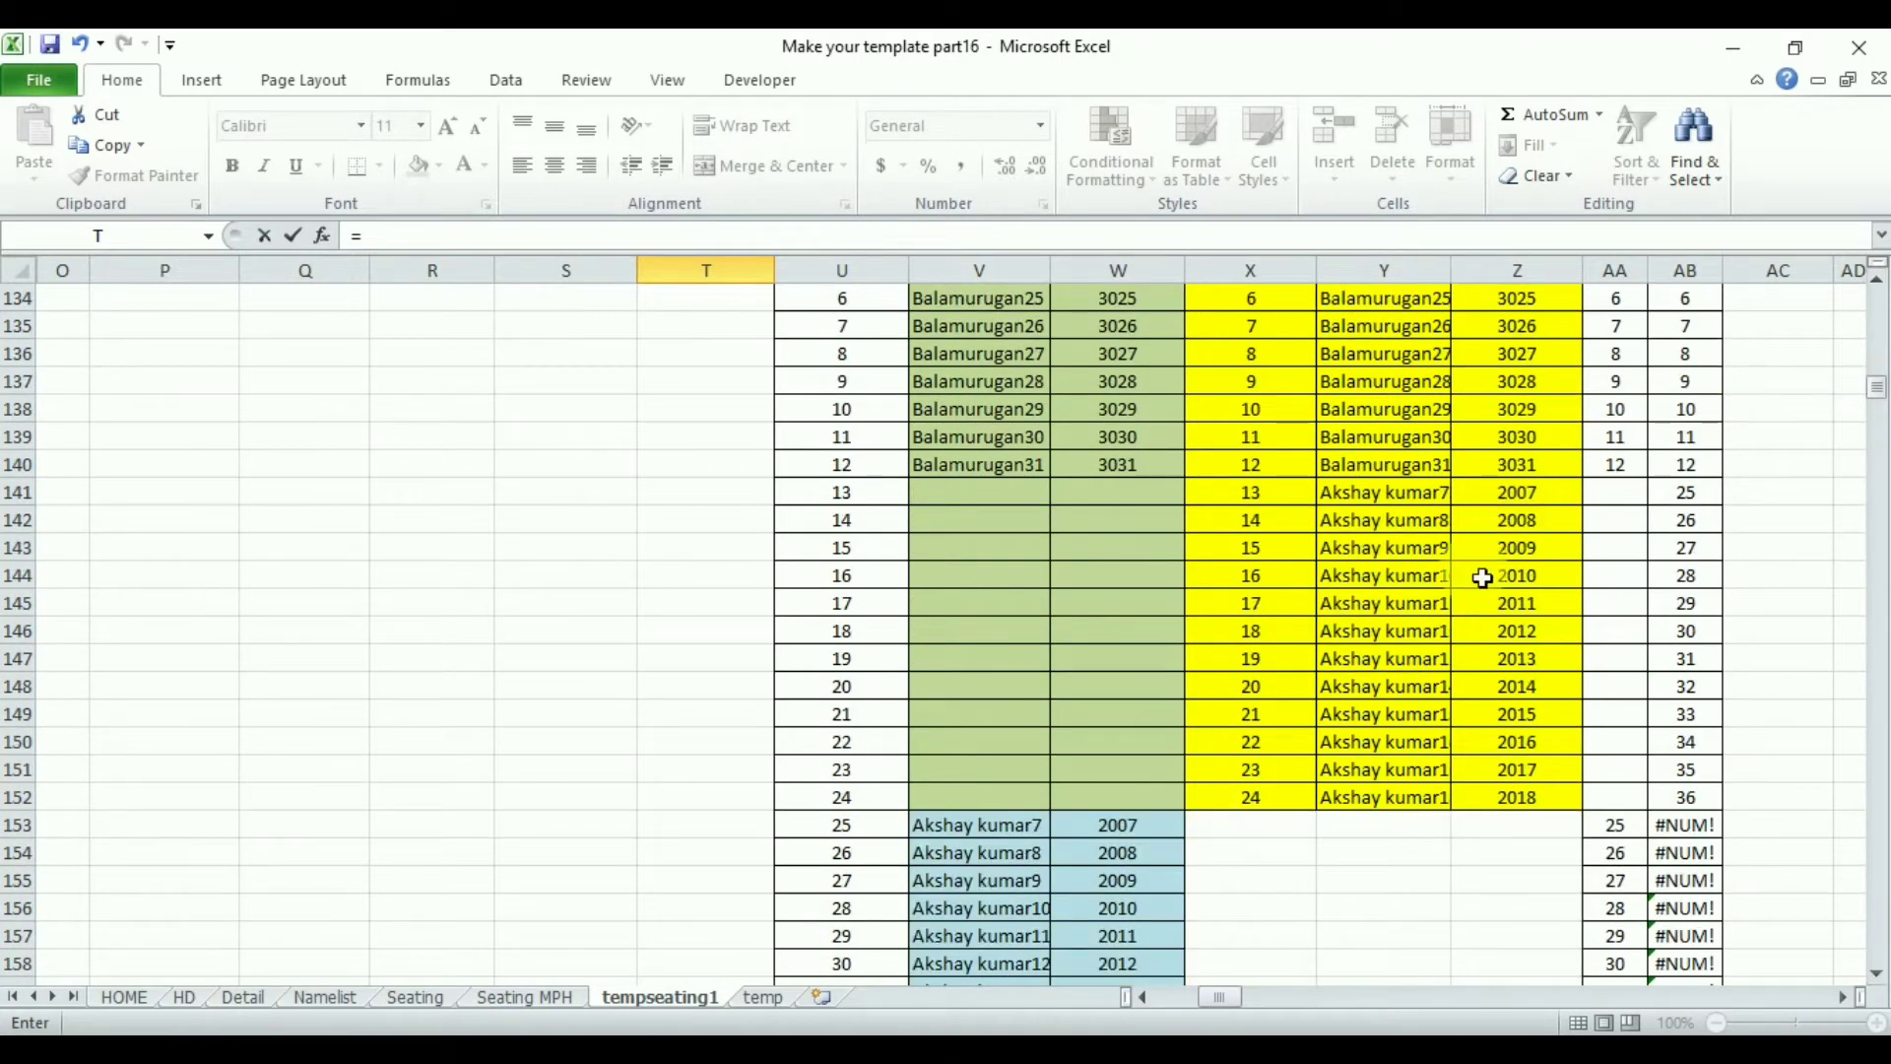
key("Escape")
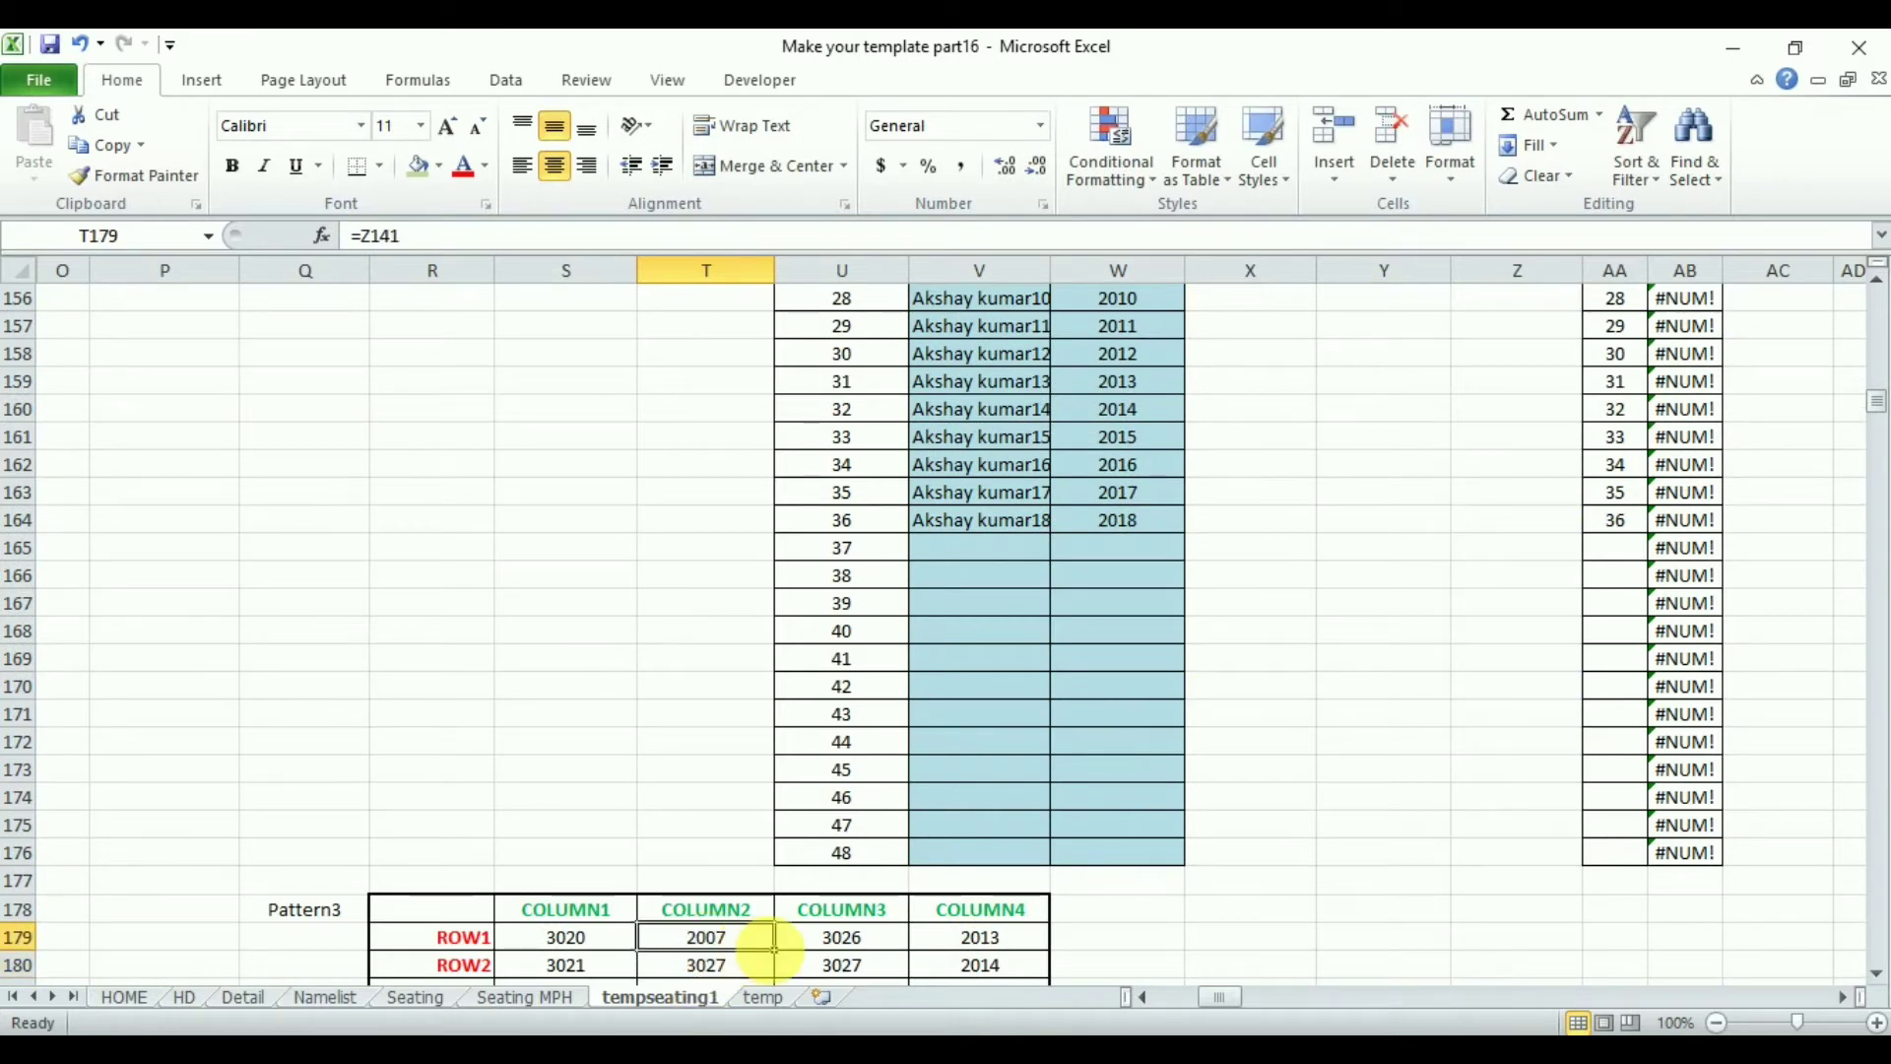
left_click_drag(785, 969, 781, 1029)
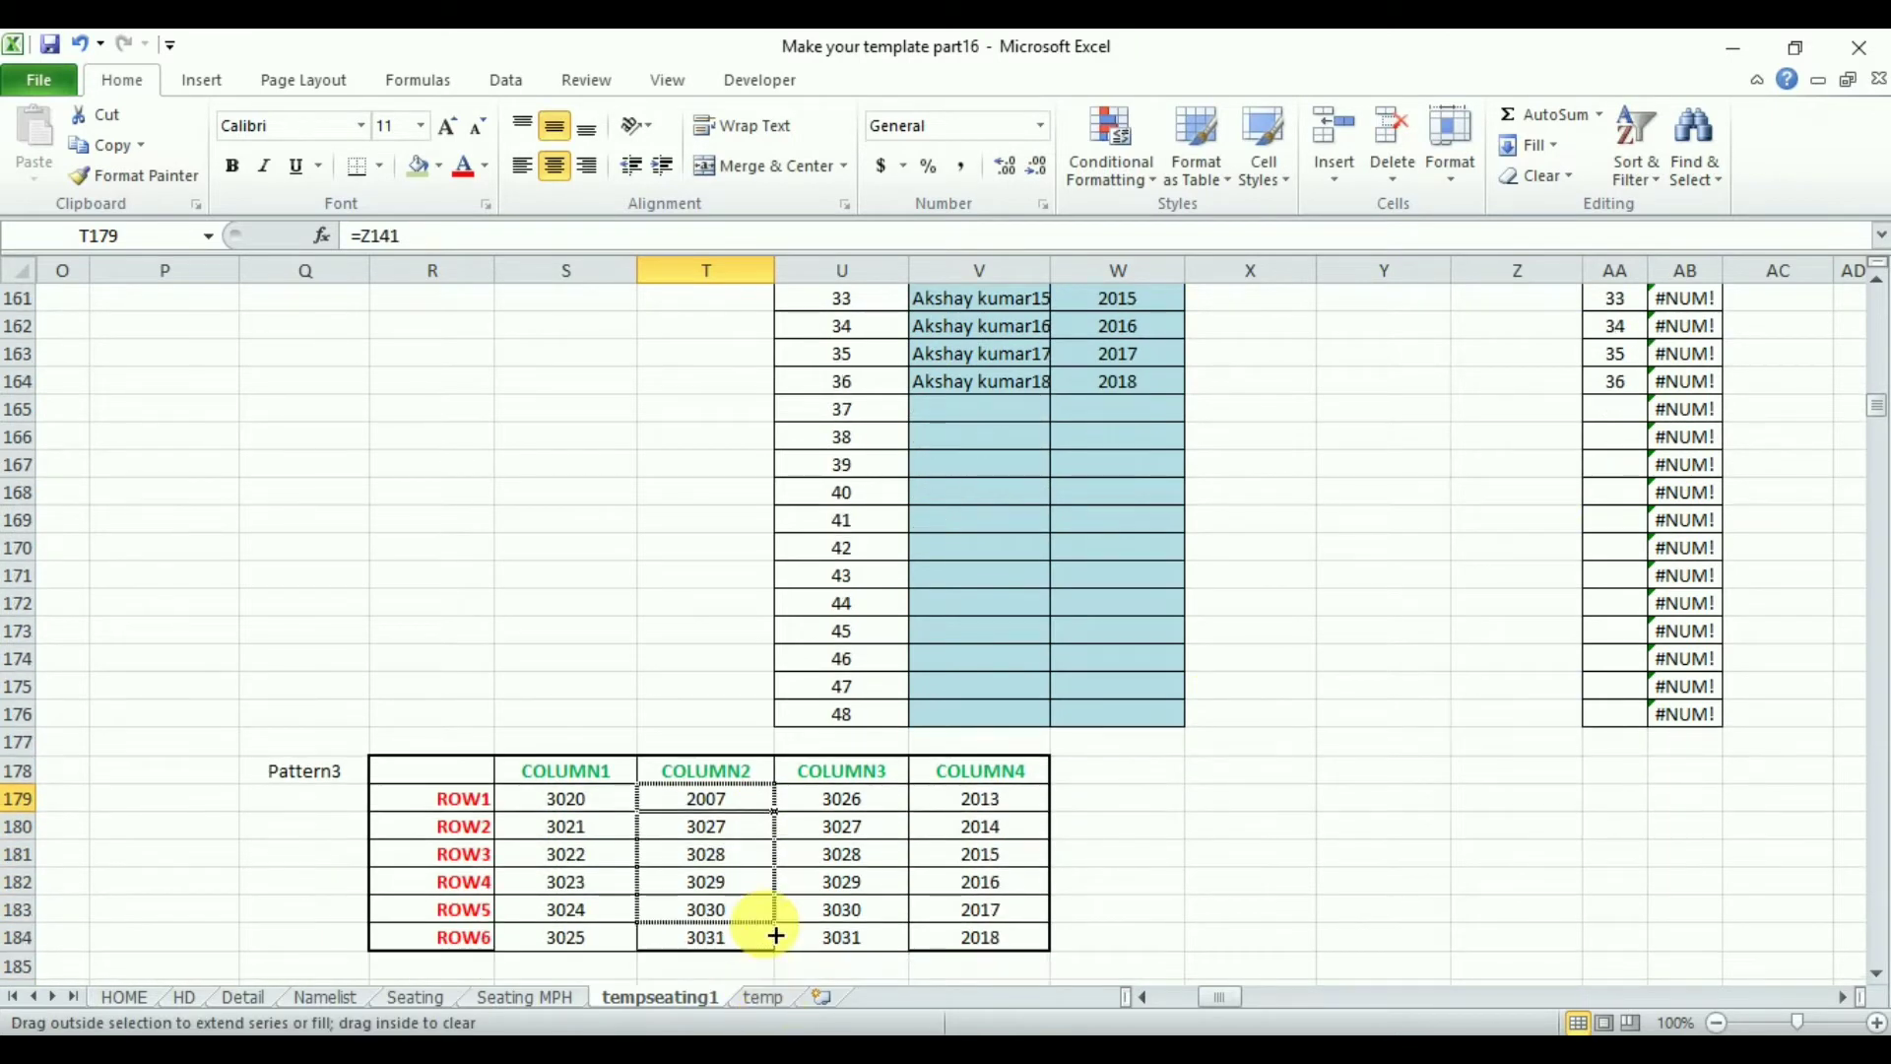
left_click_drag(774, 952, 773, 951)
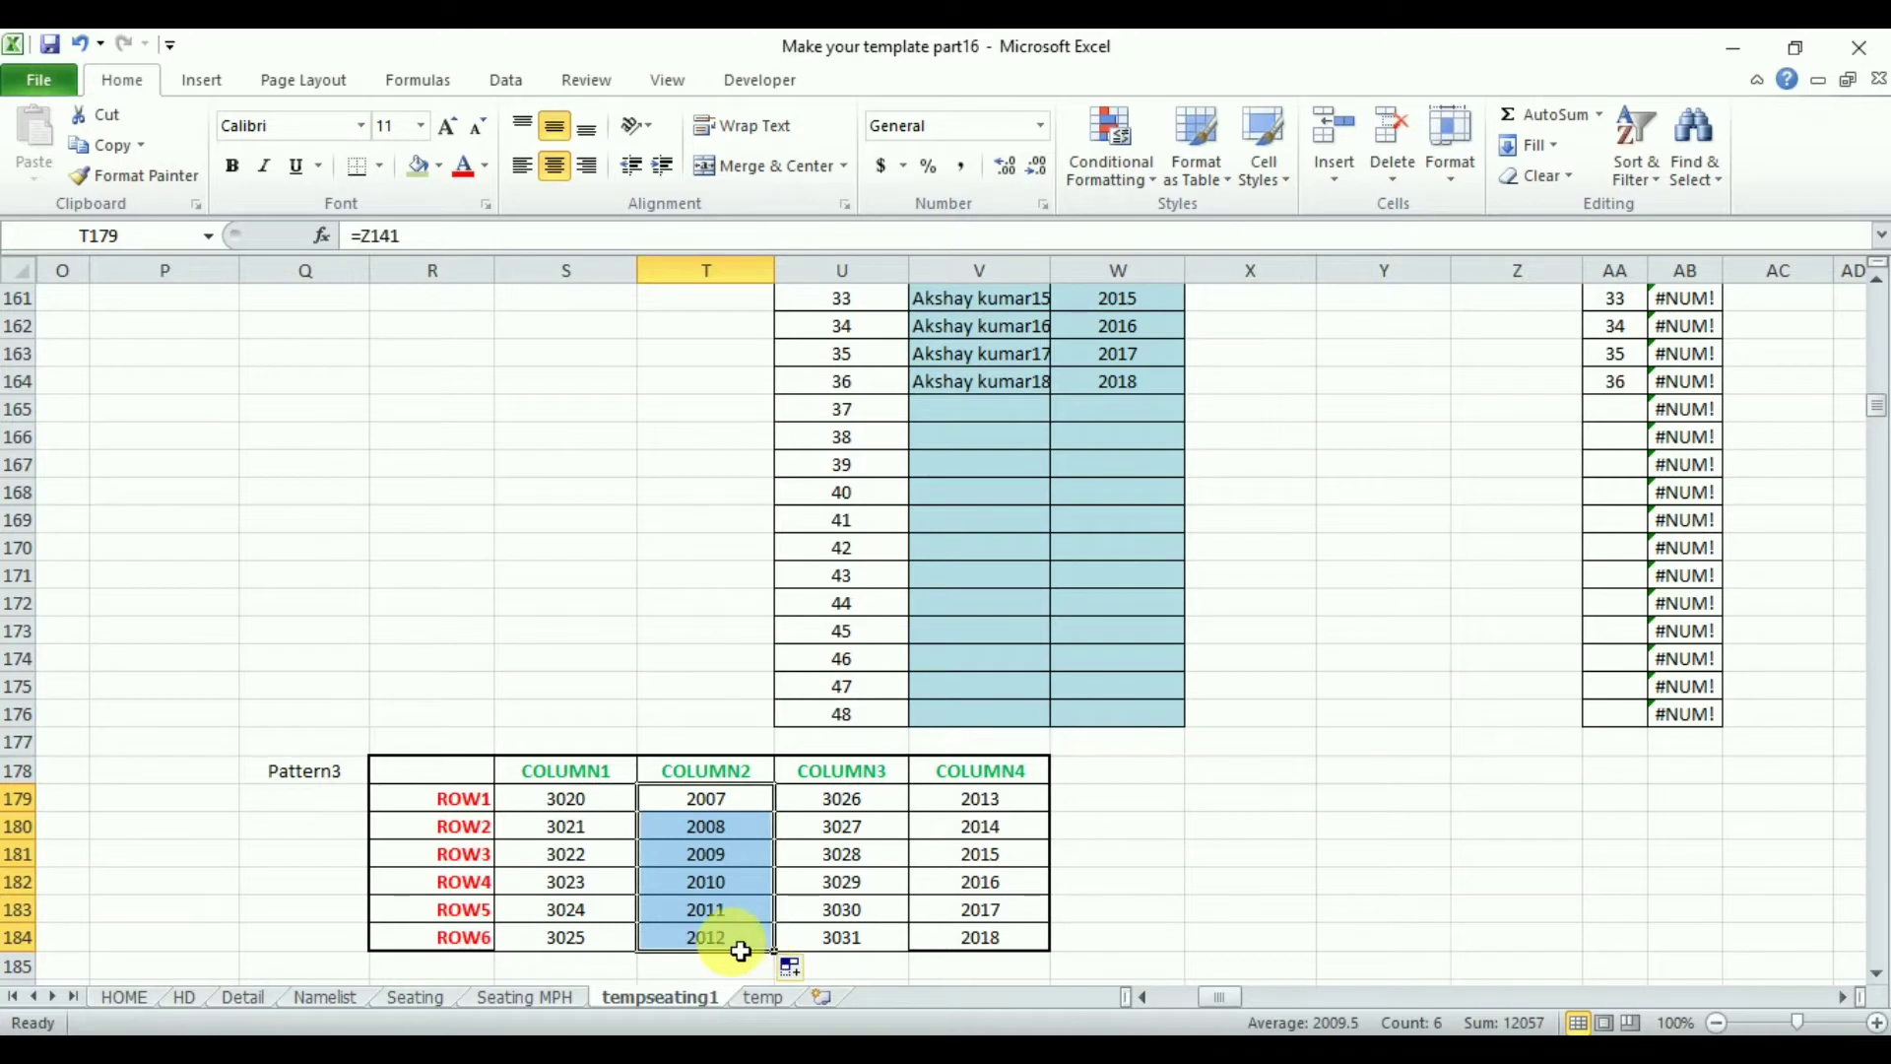
left_click(740, 945)
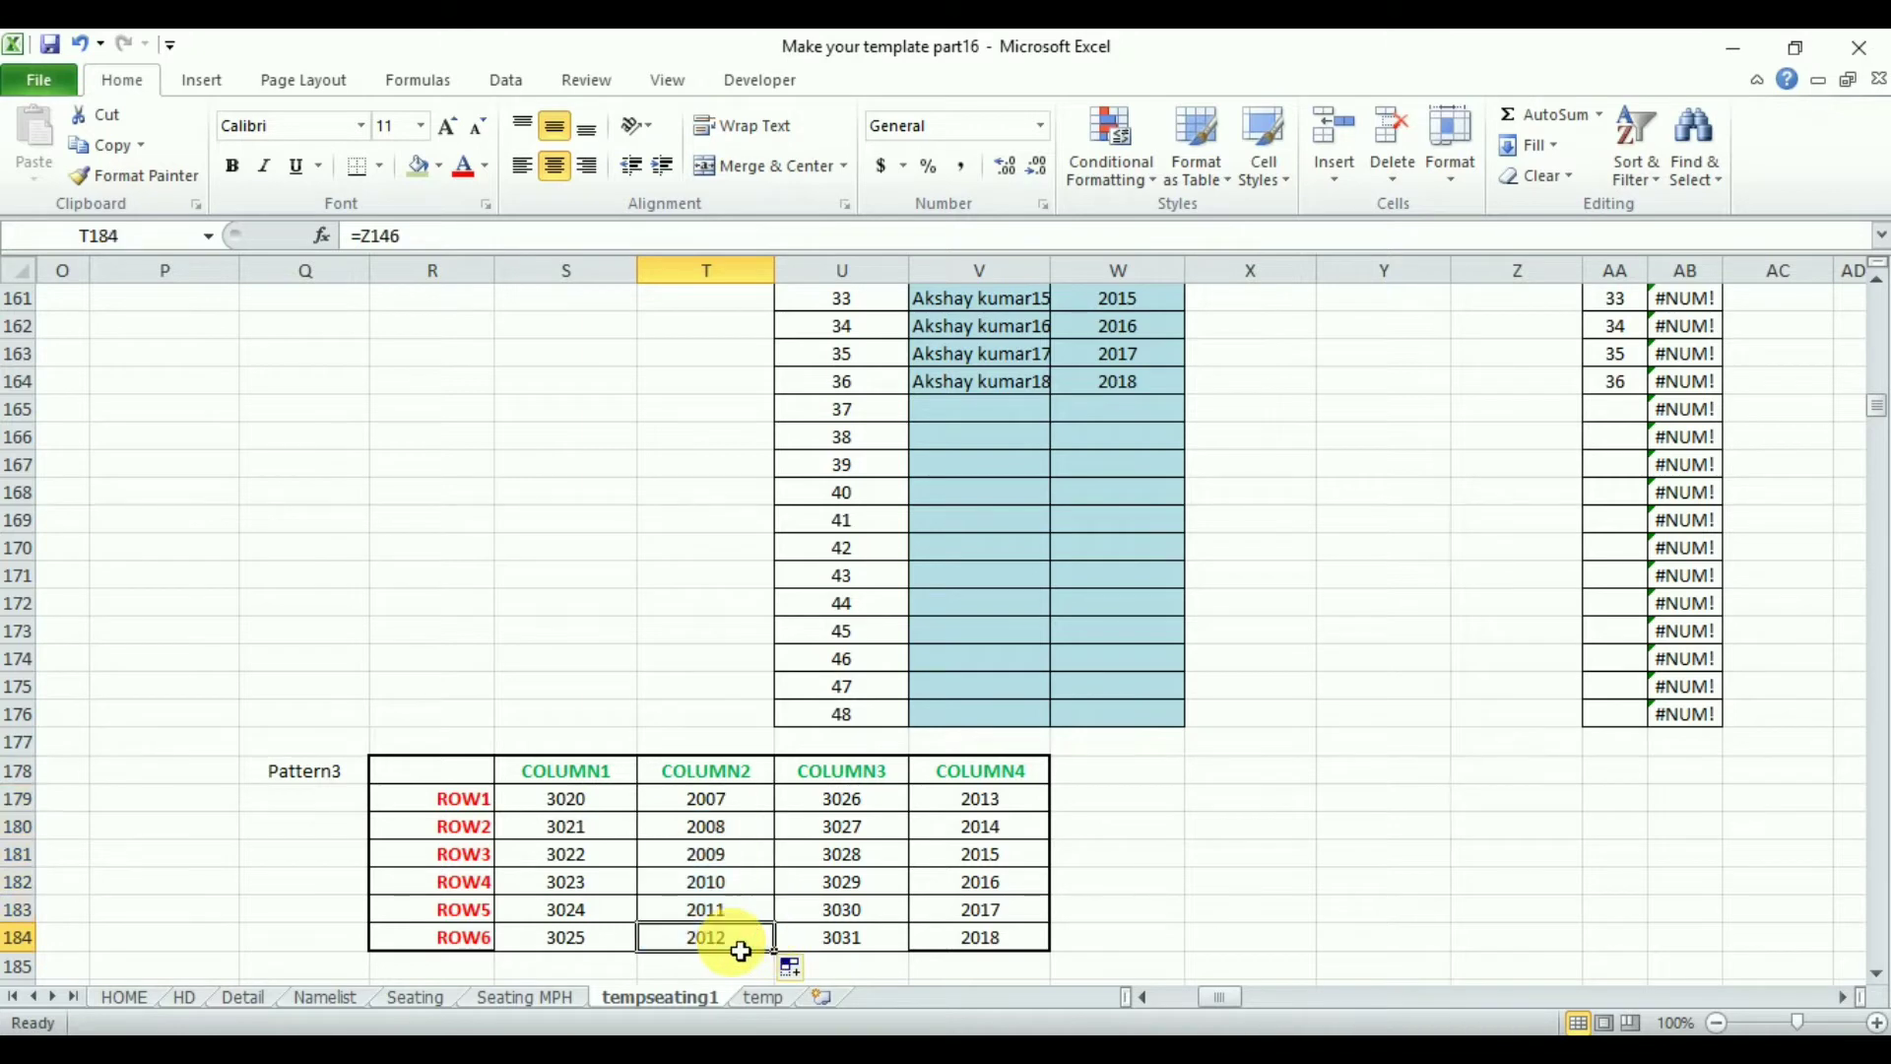
- Set COLUMN4 ROW1 cell V179 to =Z147 and fill it down to V184
left_click(995, 808)
type("=z1")
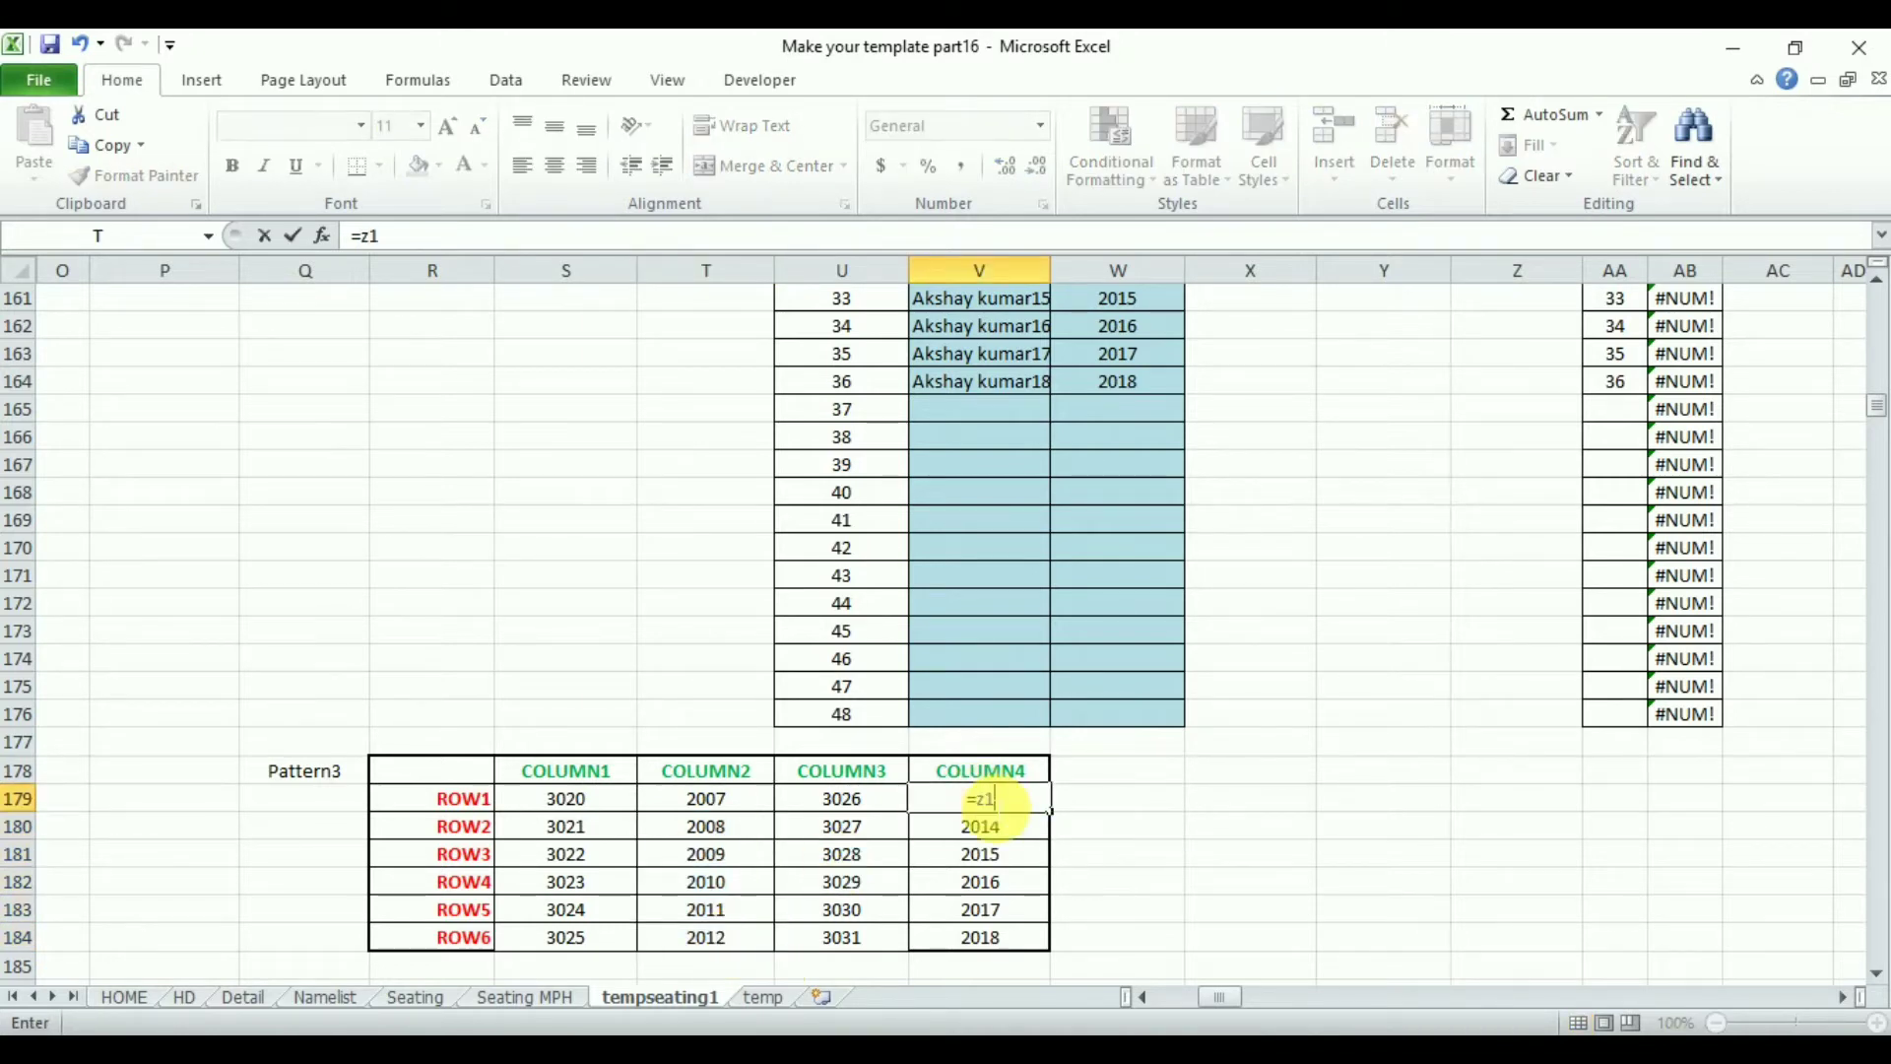
type("47")
key("Return")
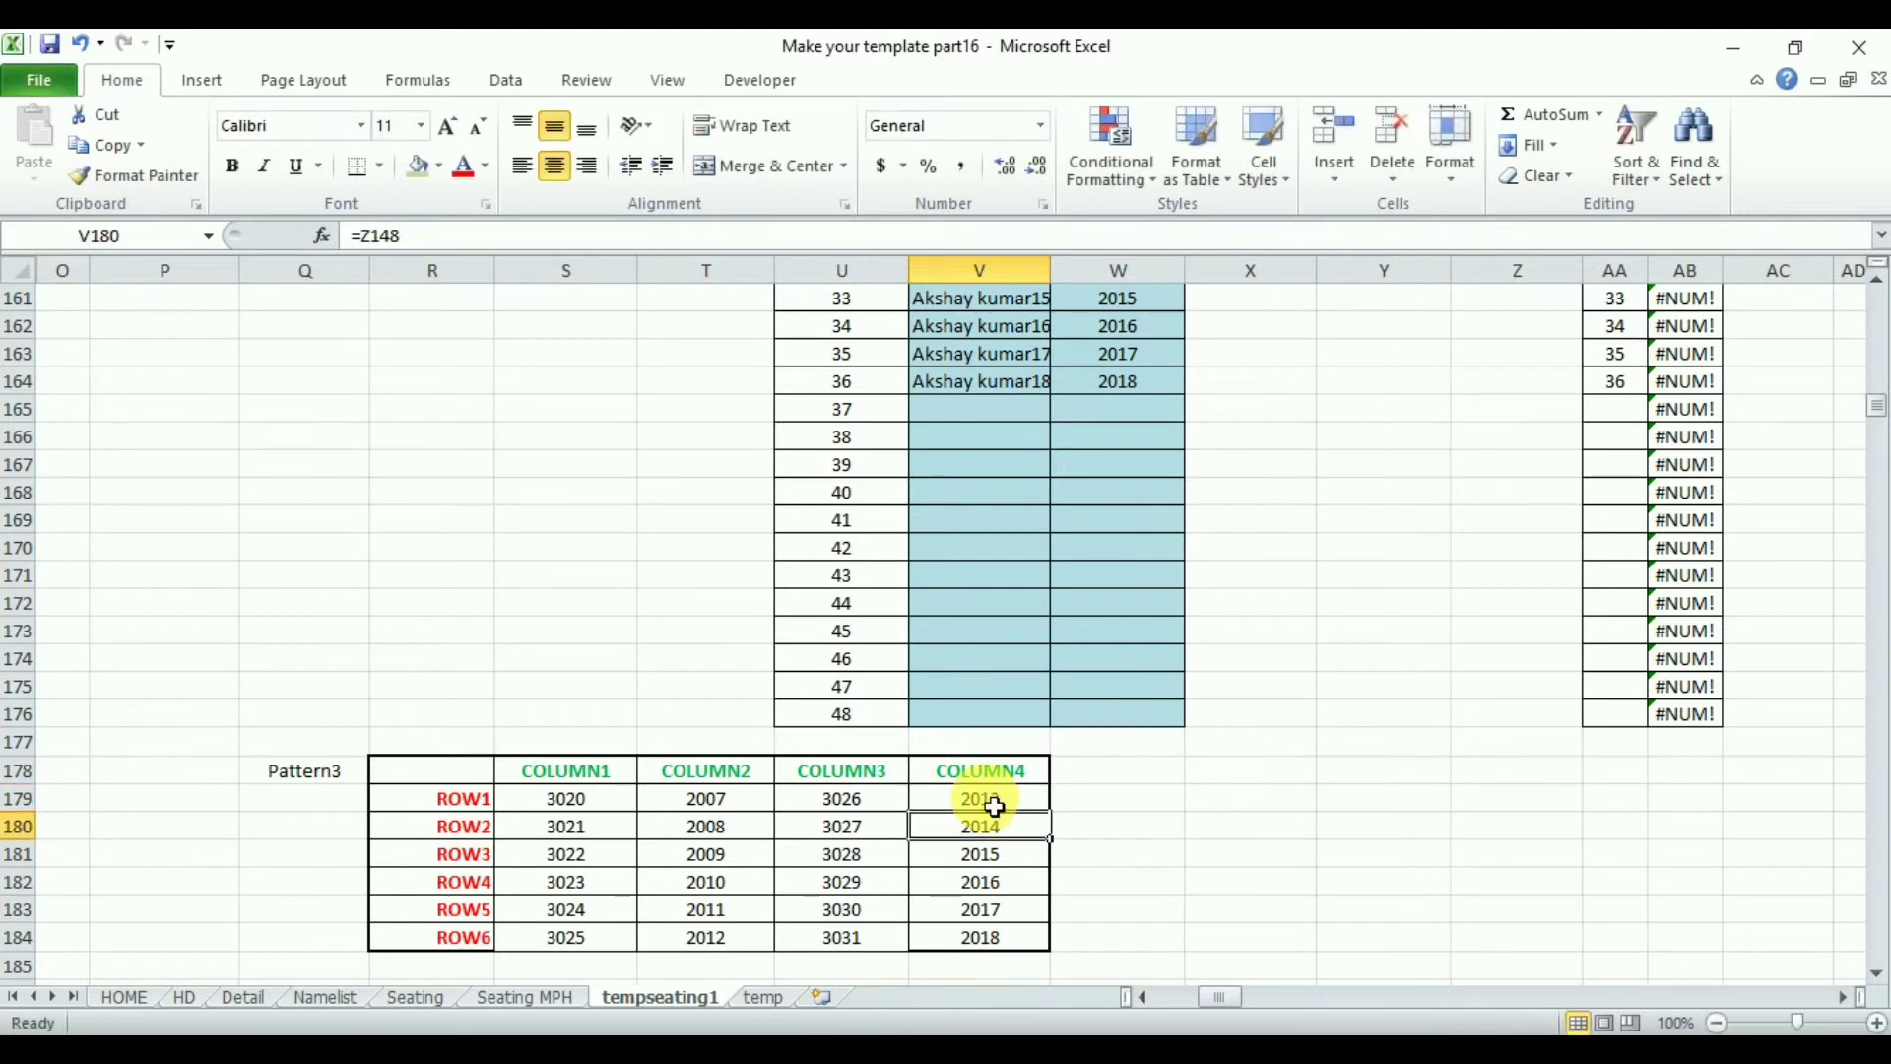
left_click_drag(1057, 820, 1046, 953)
left_click(1256, 914)
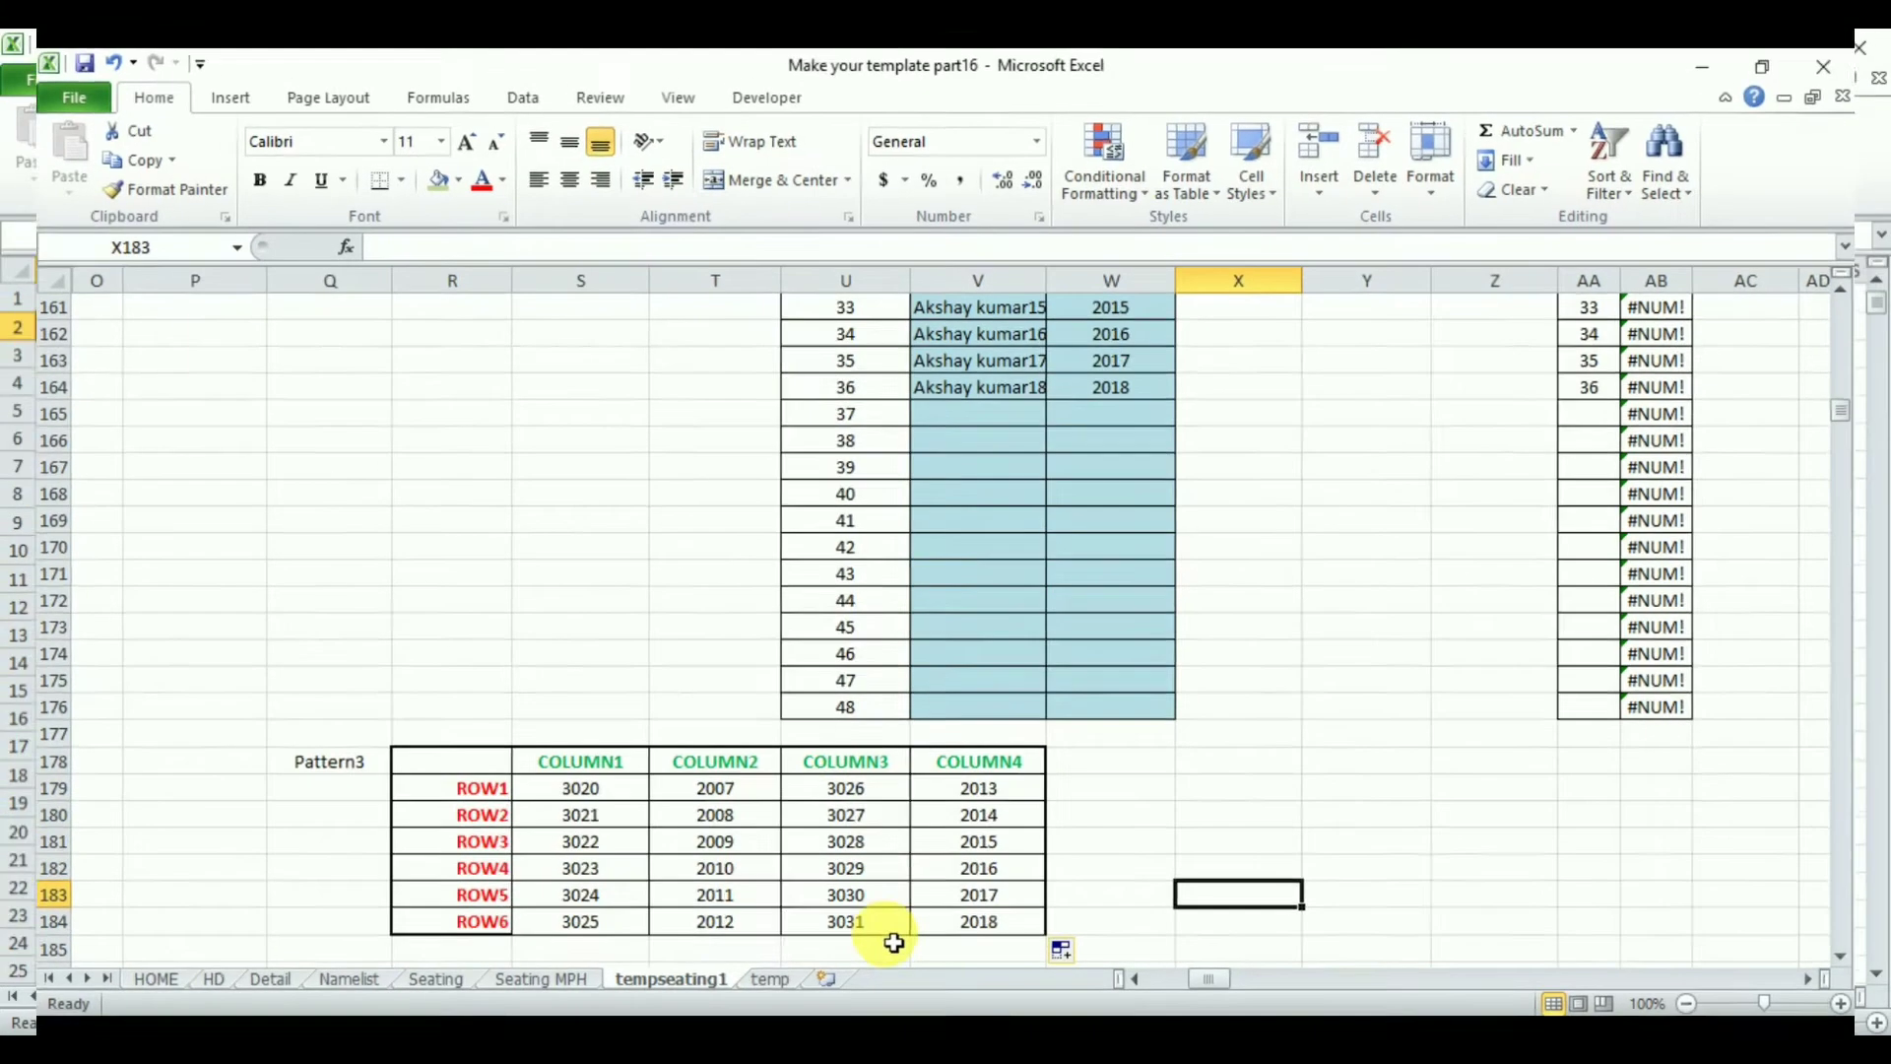
- Extend Hall1's COLUMN1 ROW1 formula in M3 on the temp sheet with a nested IF(pattern=3, tempseating1!S179) branch
left_click(762, 998)
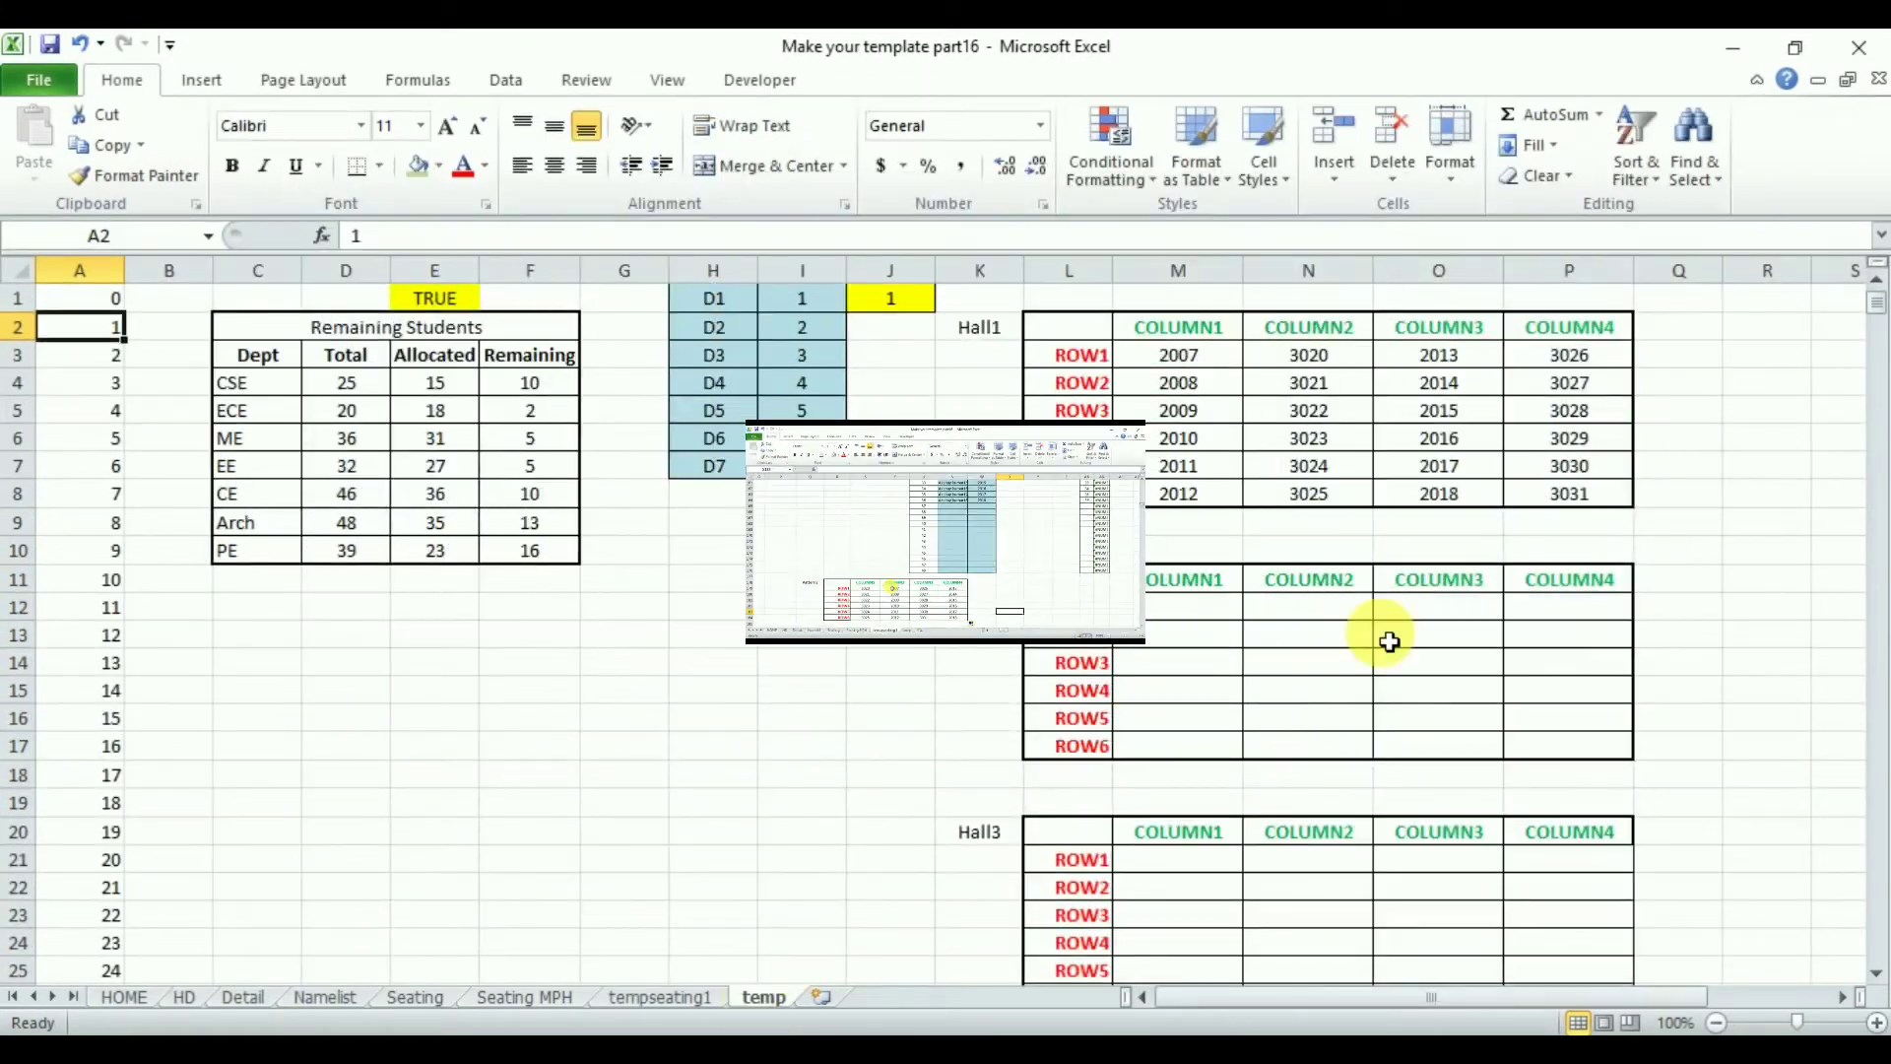
left_click(1200, 368)
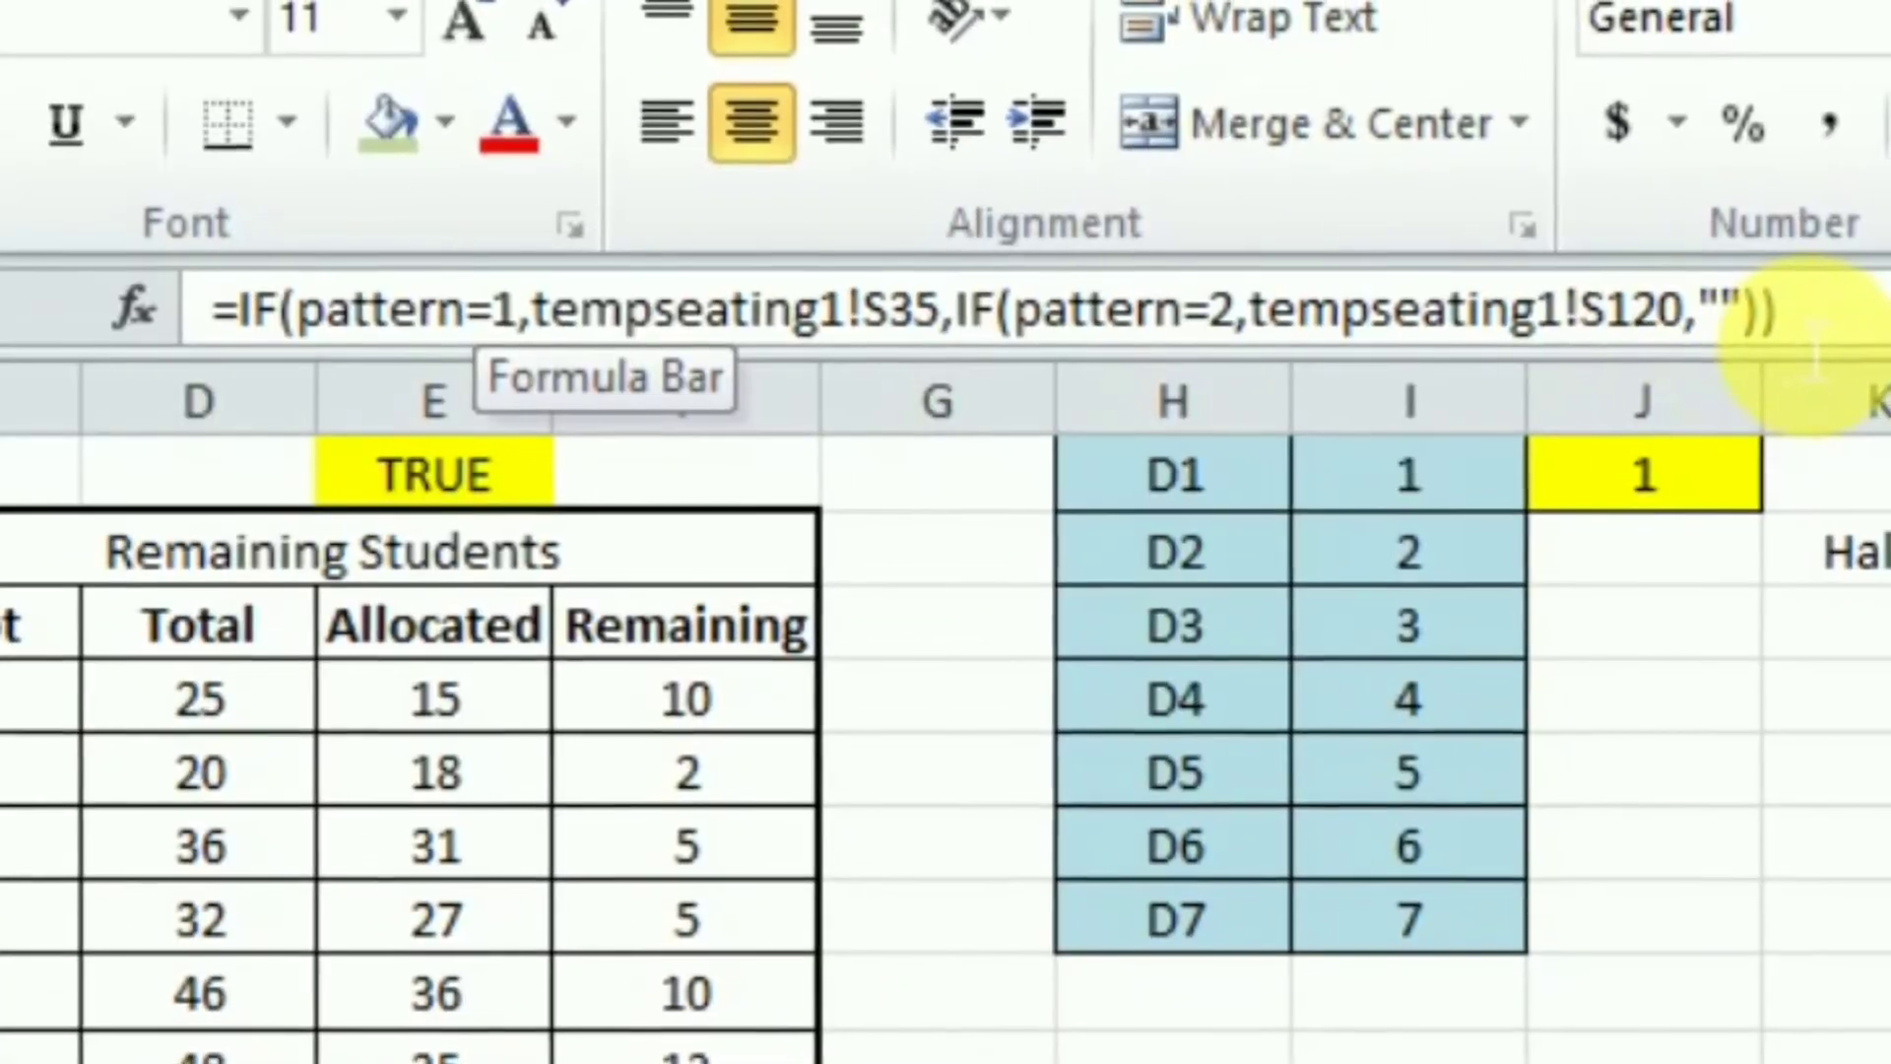
left_click(951, 241)
key("BackSpace")
key("BackSpace")
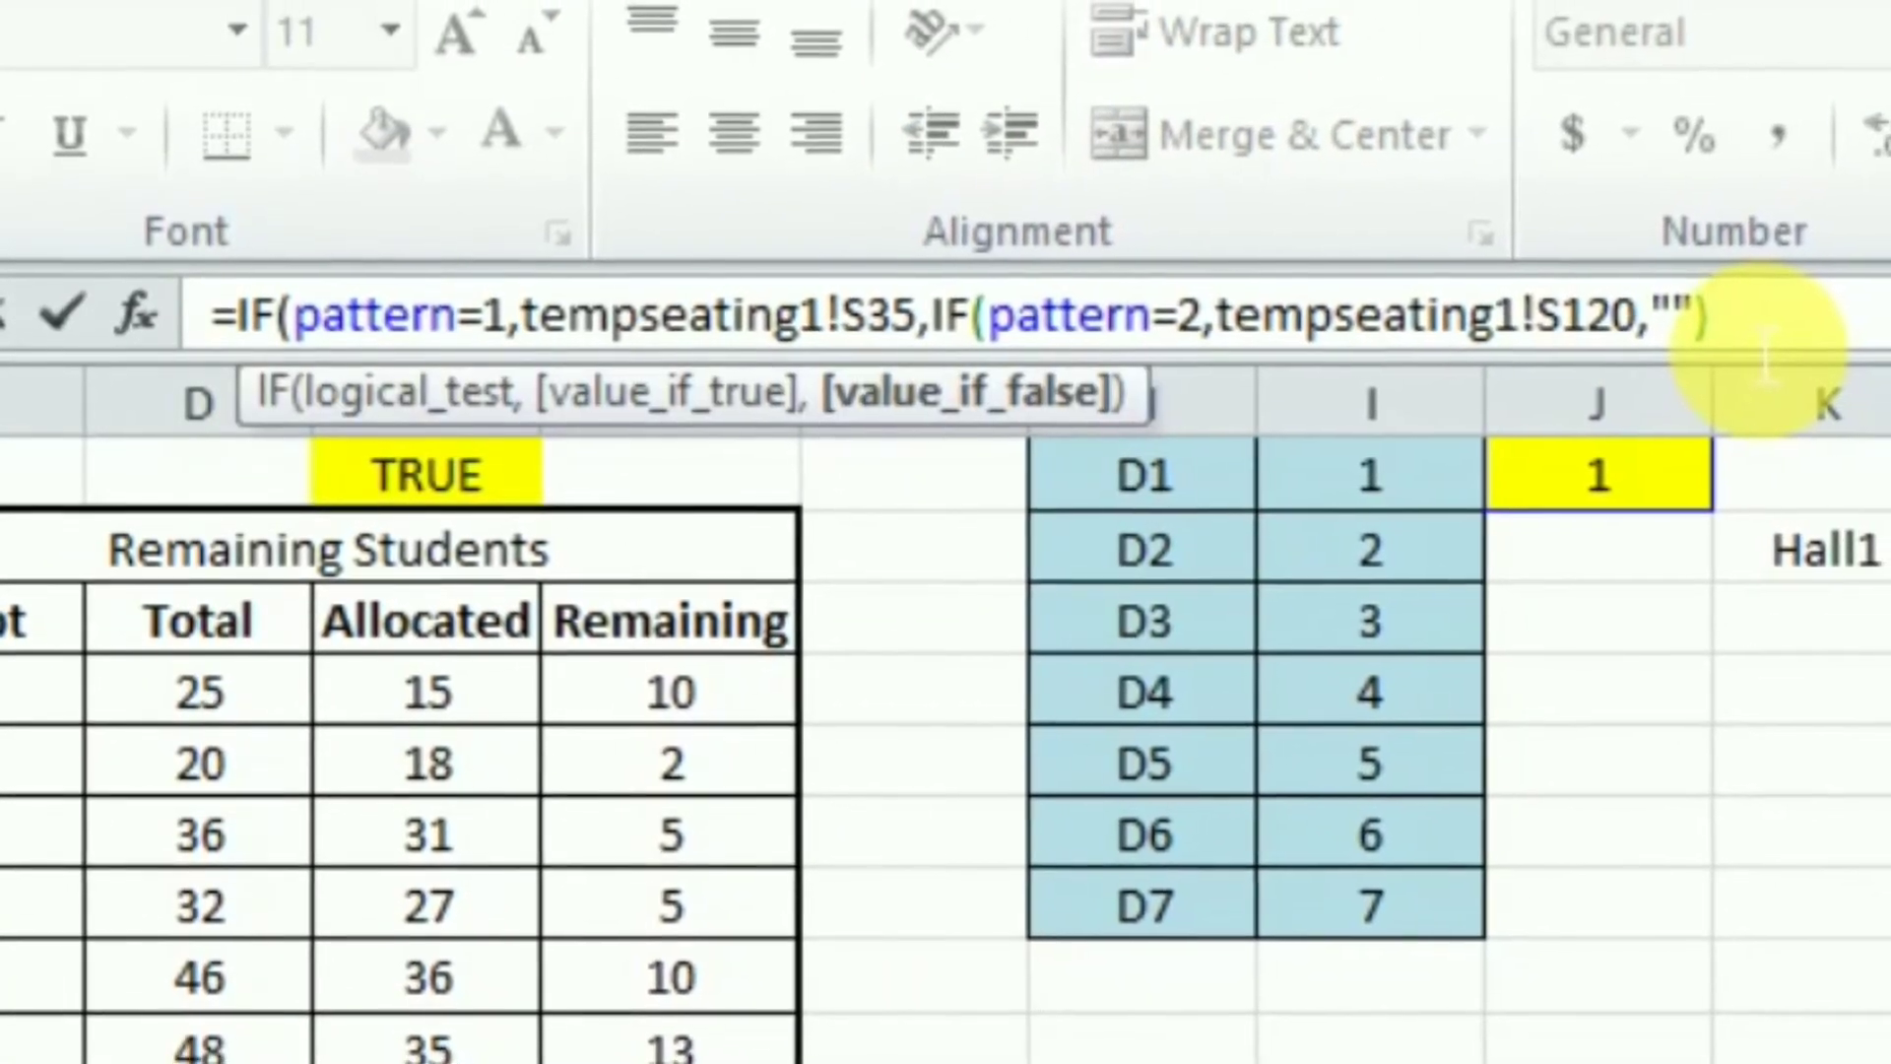
type(")")
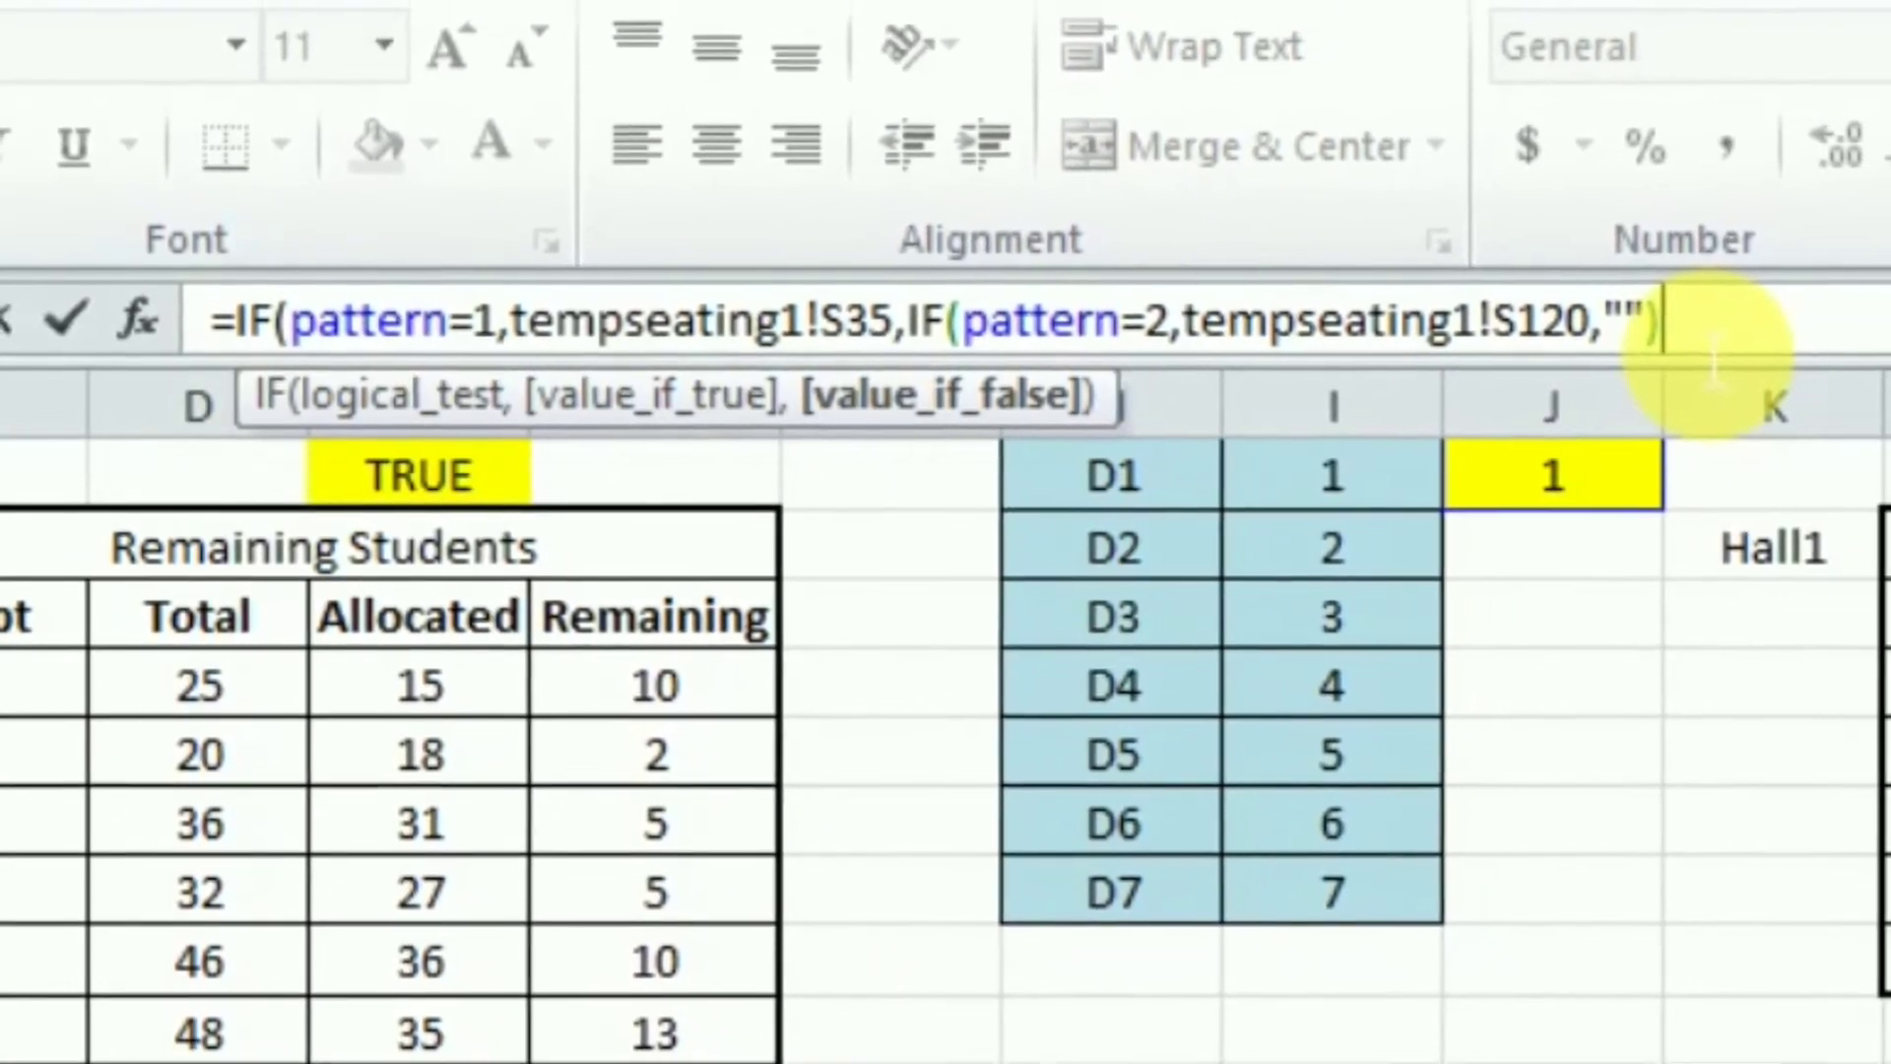
key("BackSpace")
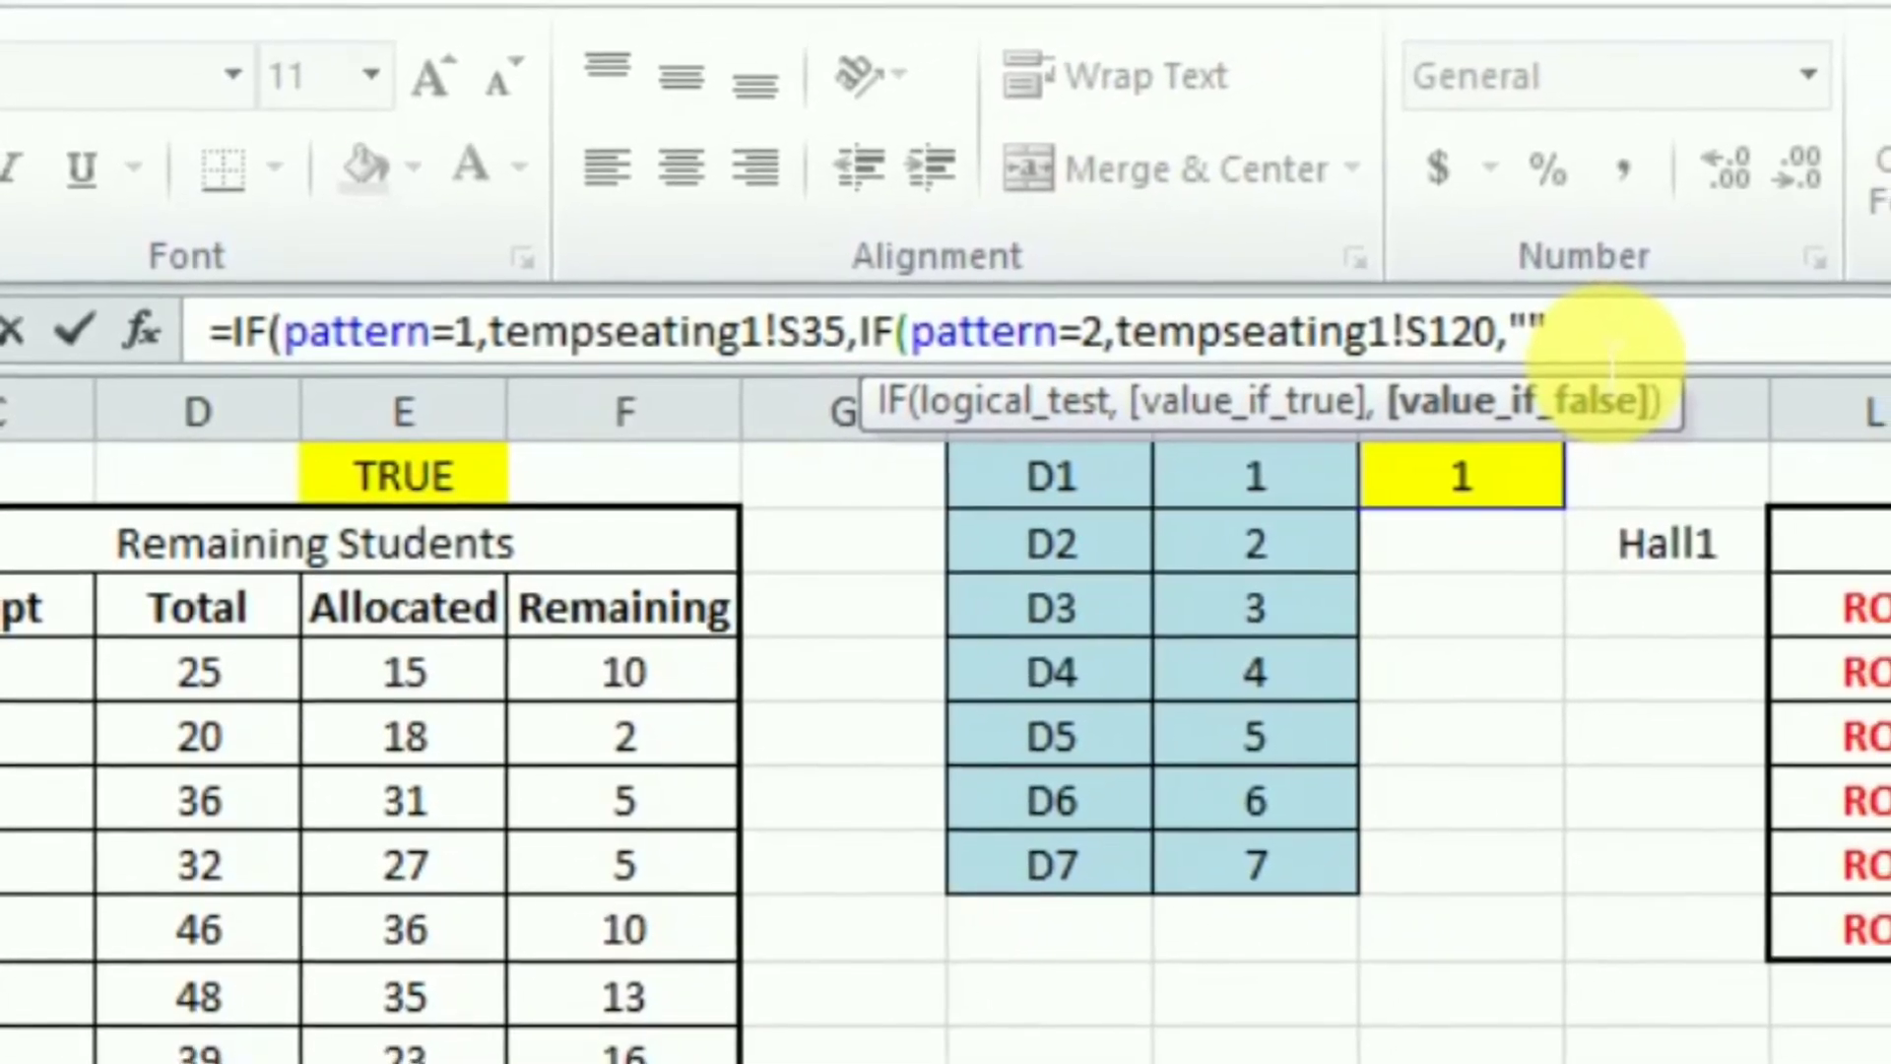
key("BackSpace")
key("BackSpace")
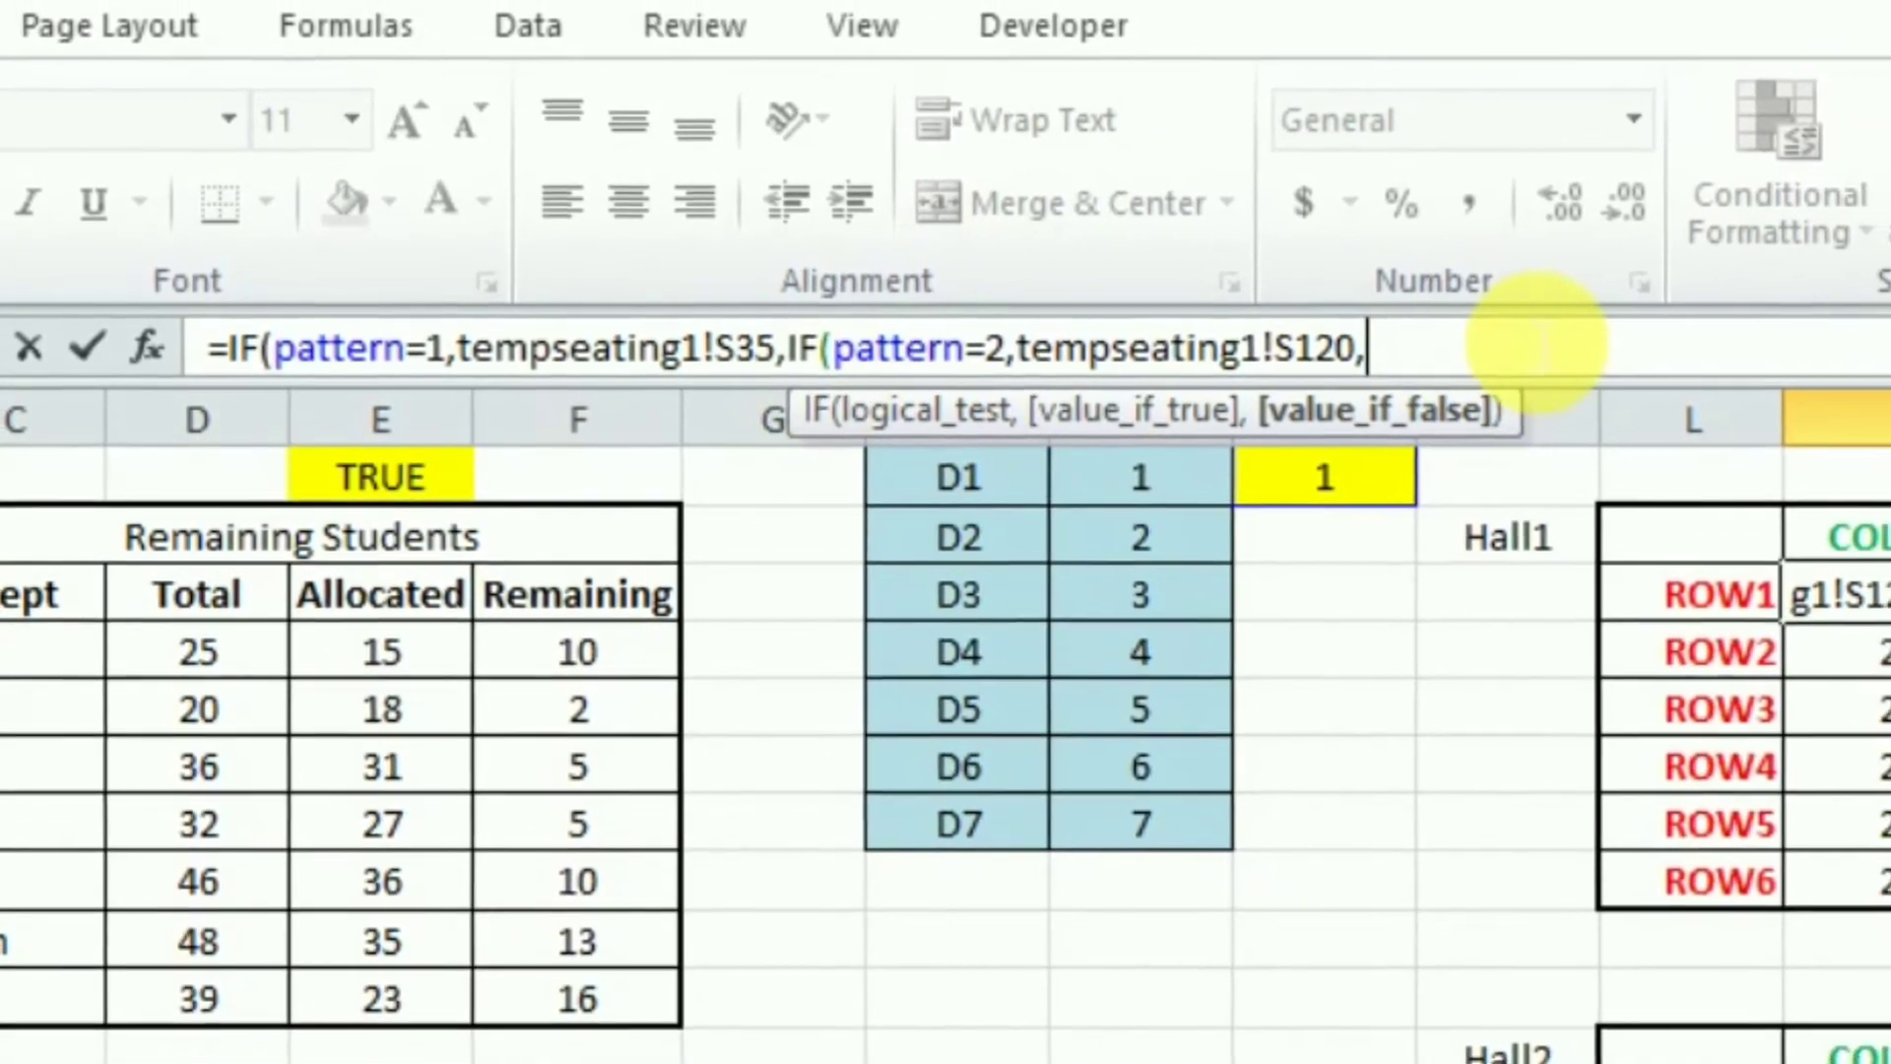
type("if")
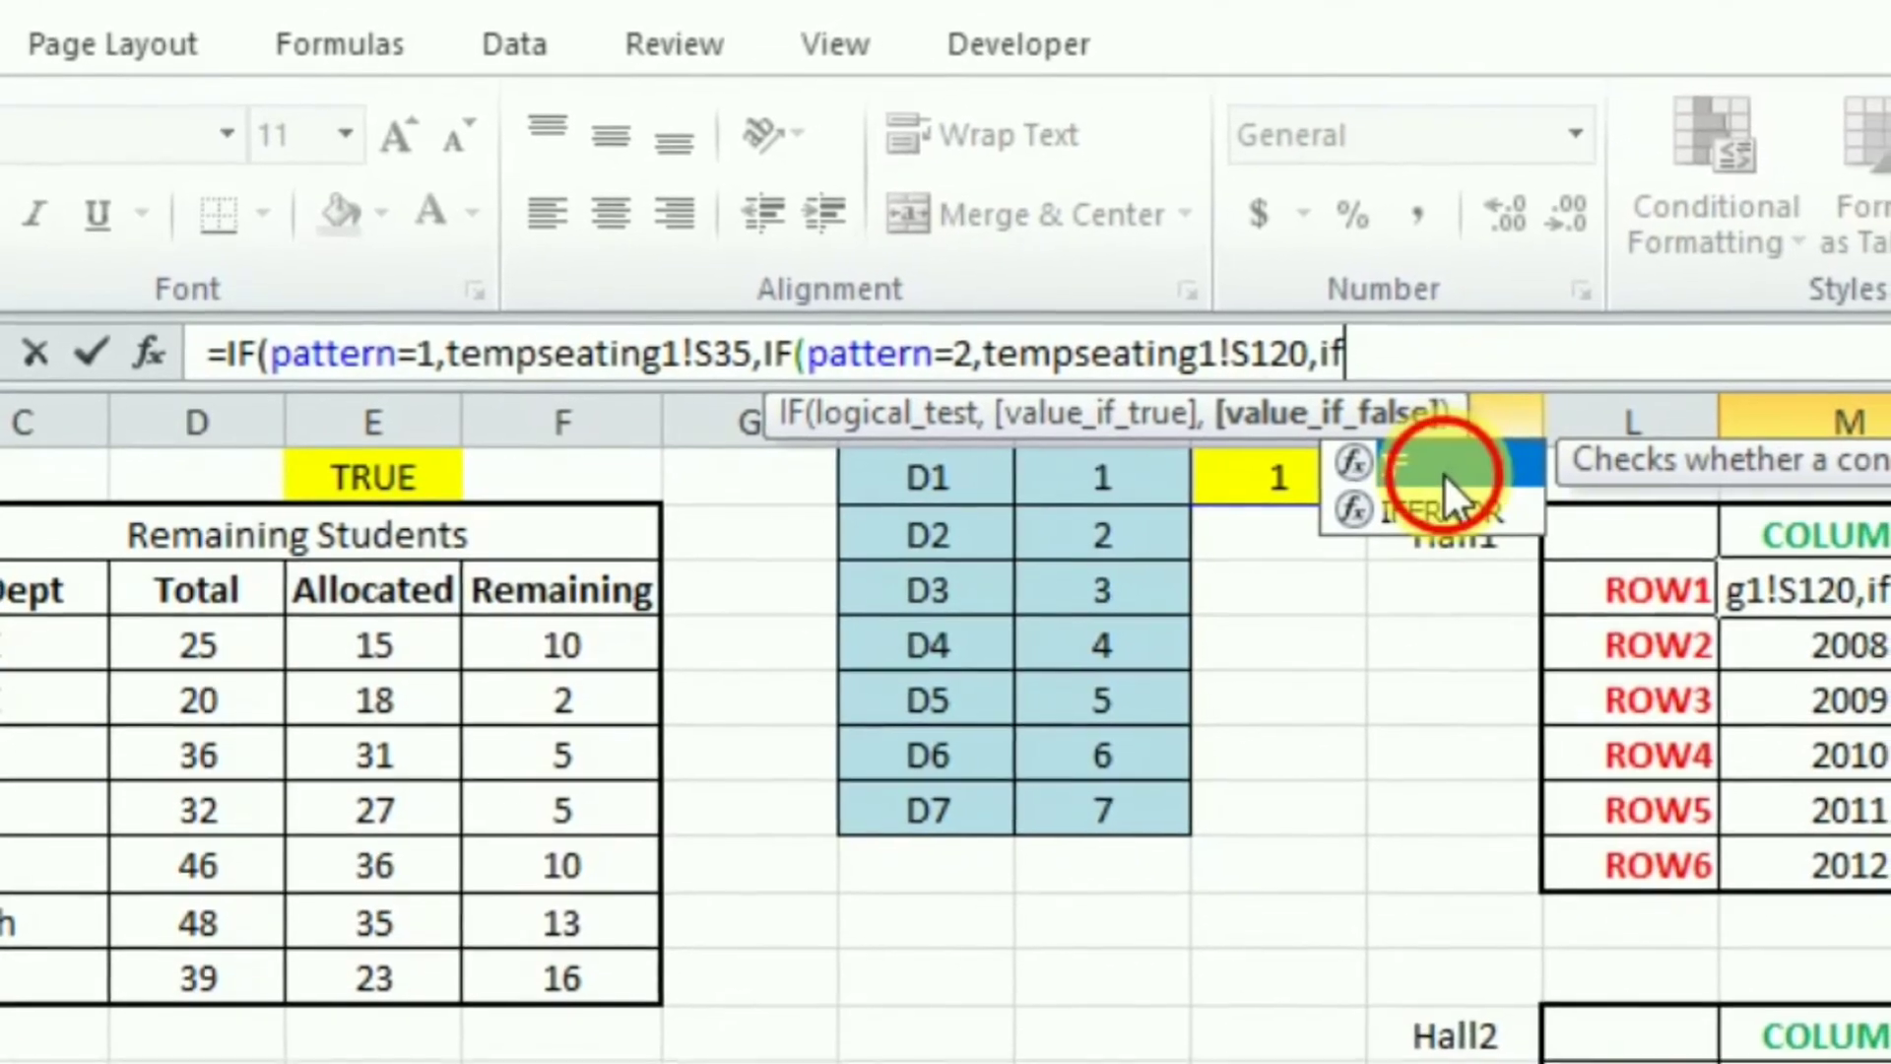
double_click(1448, 511)
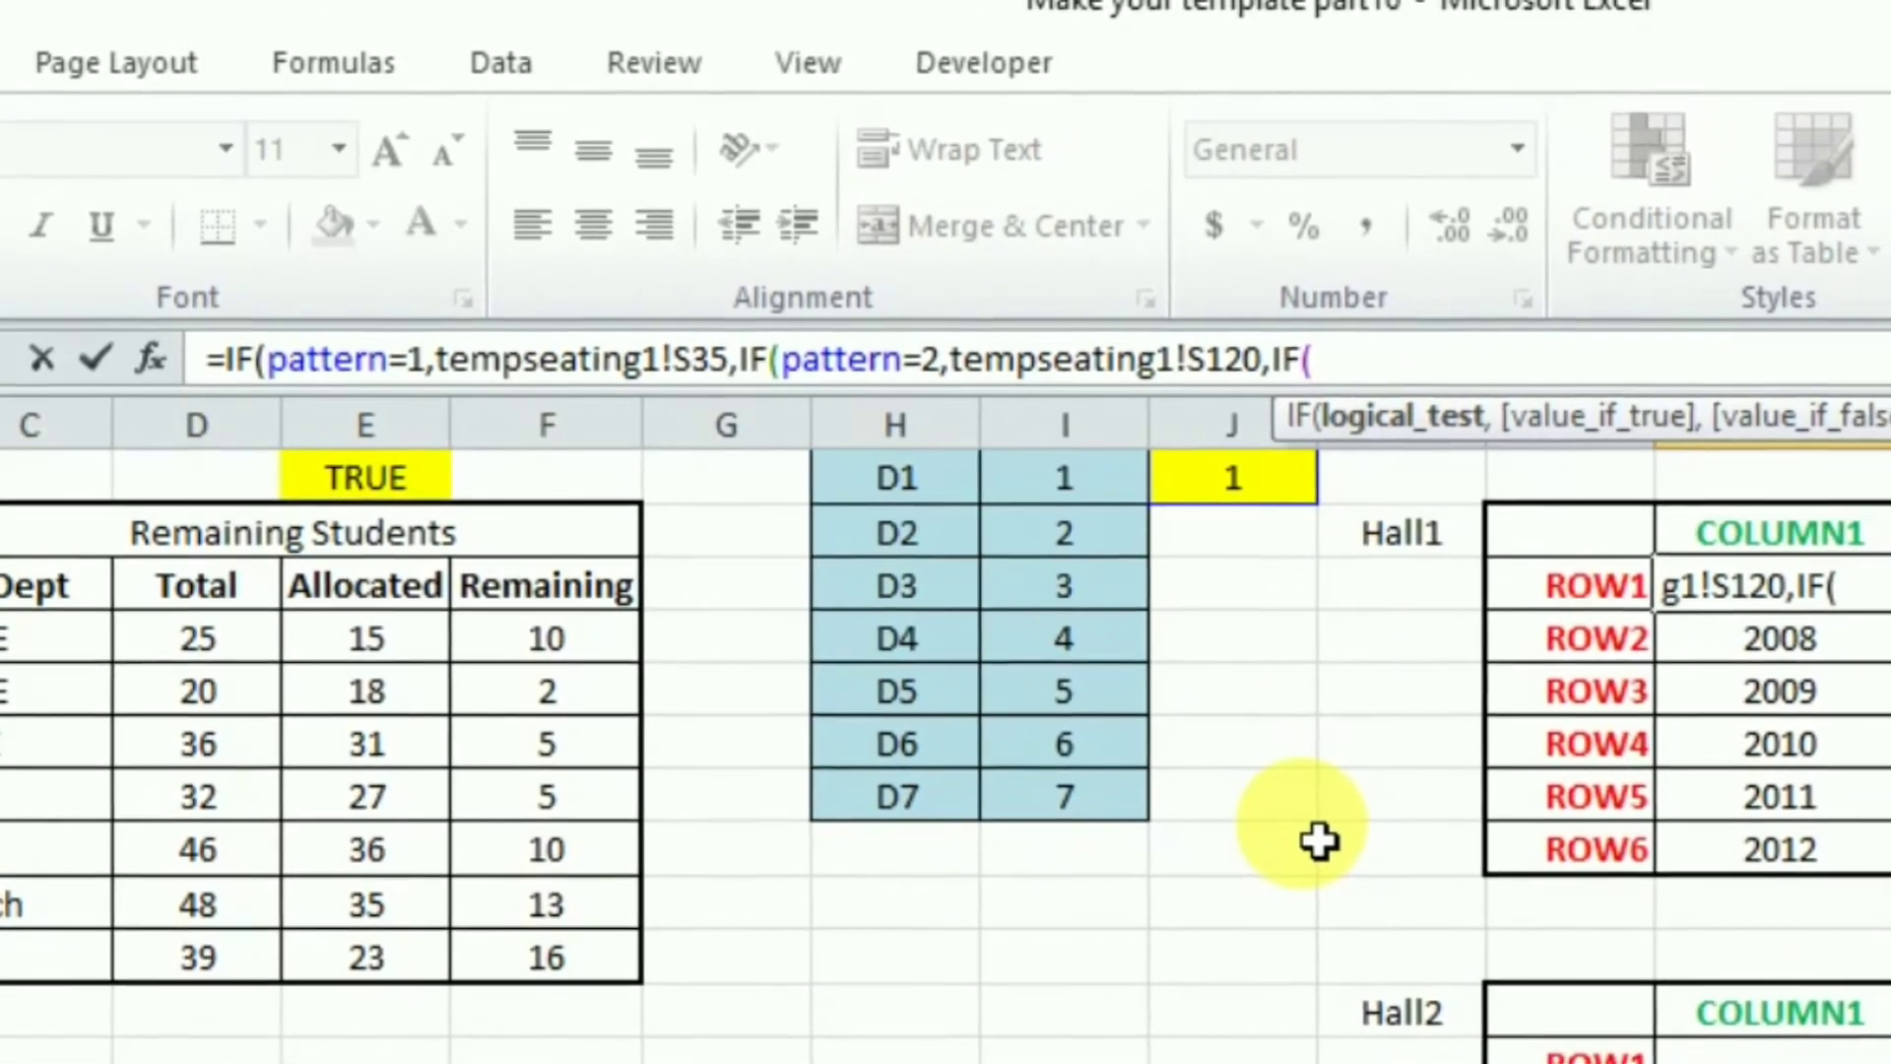
type("patt")
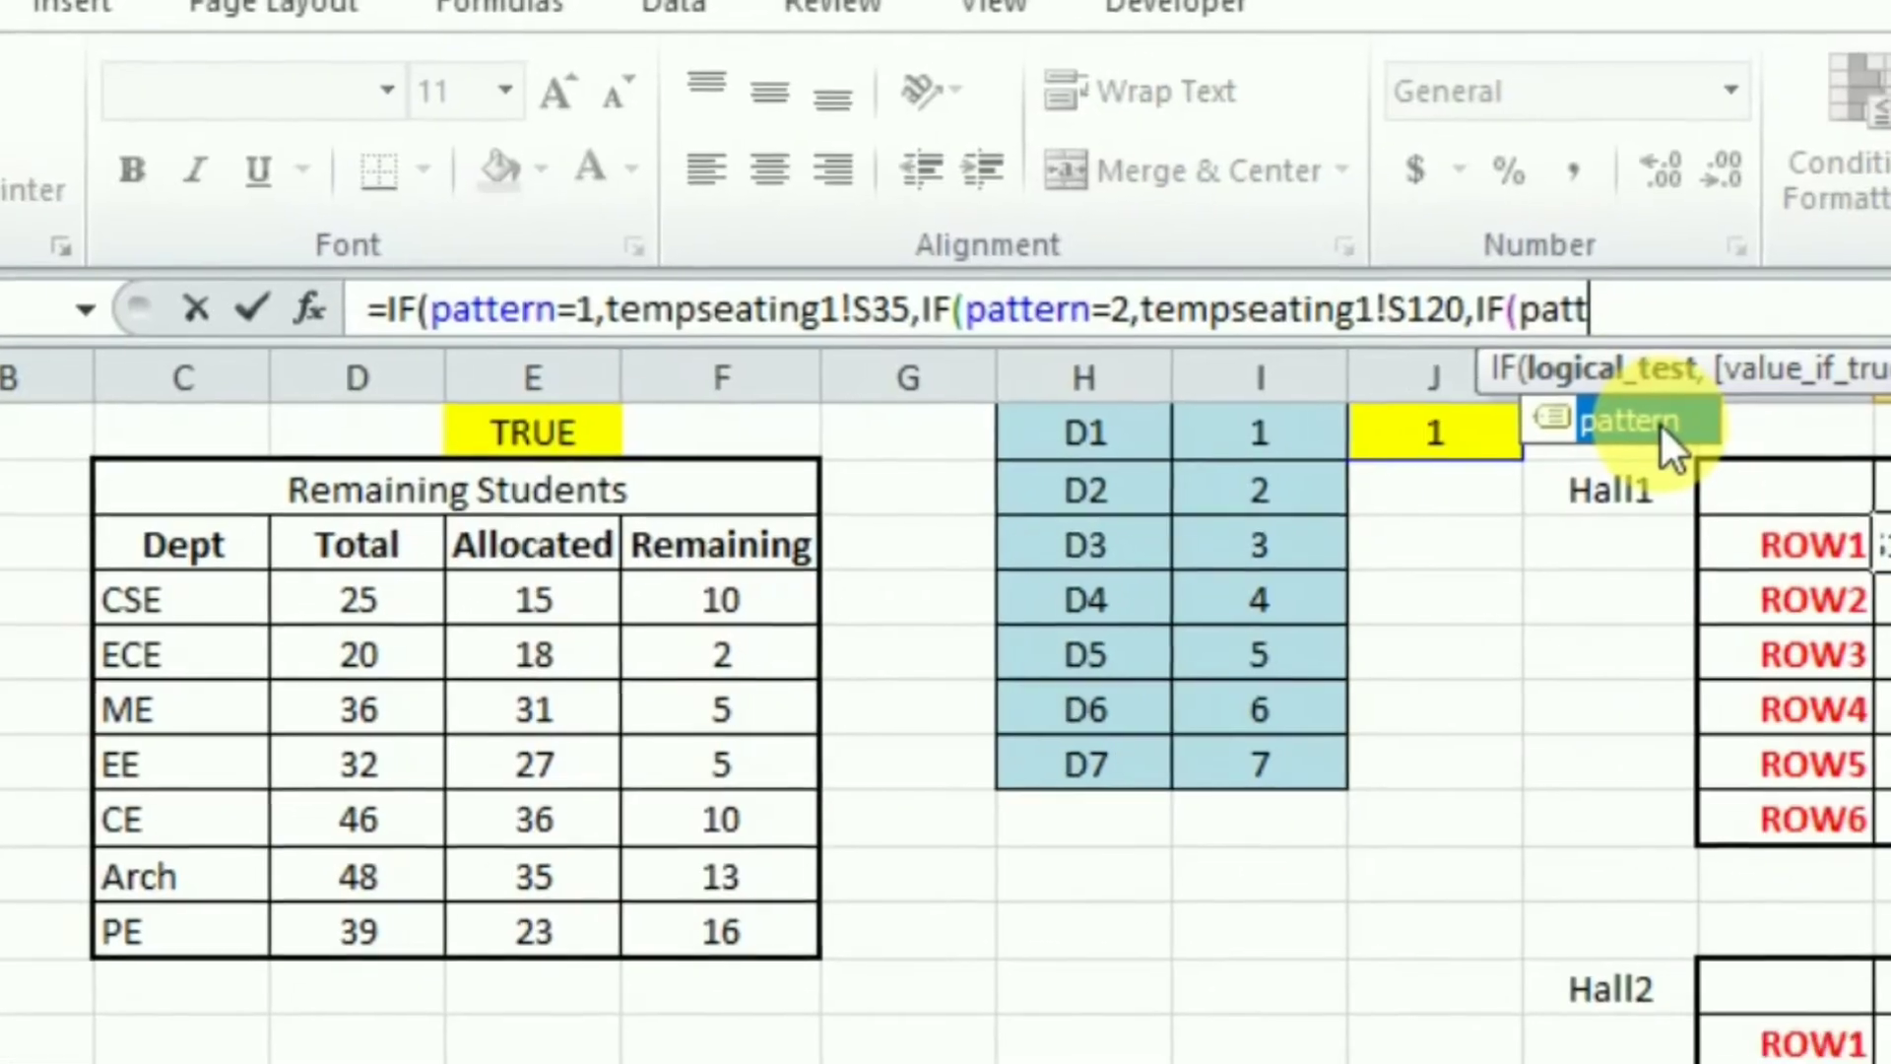
double_click(1357, 467)
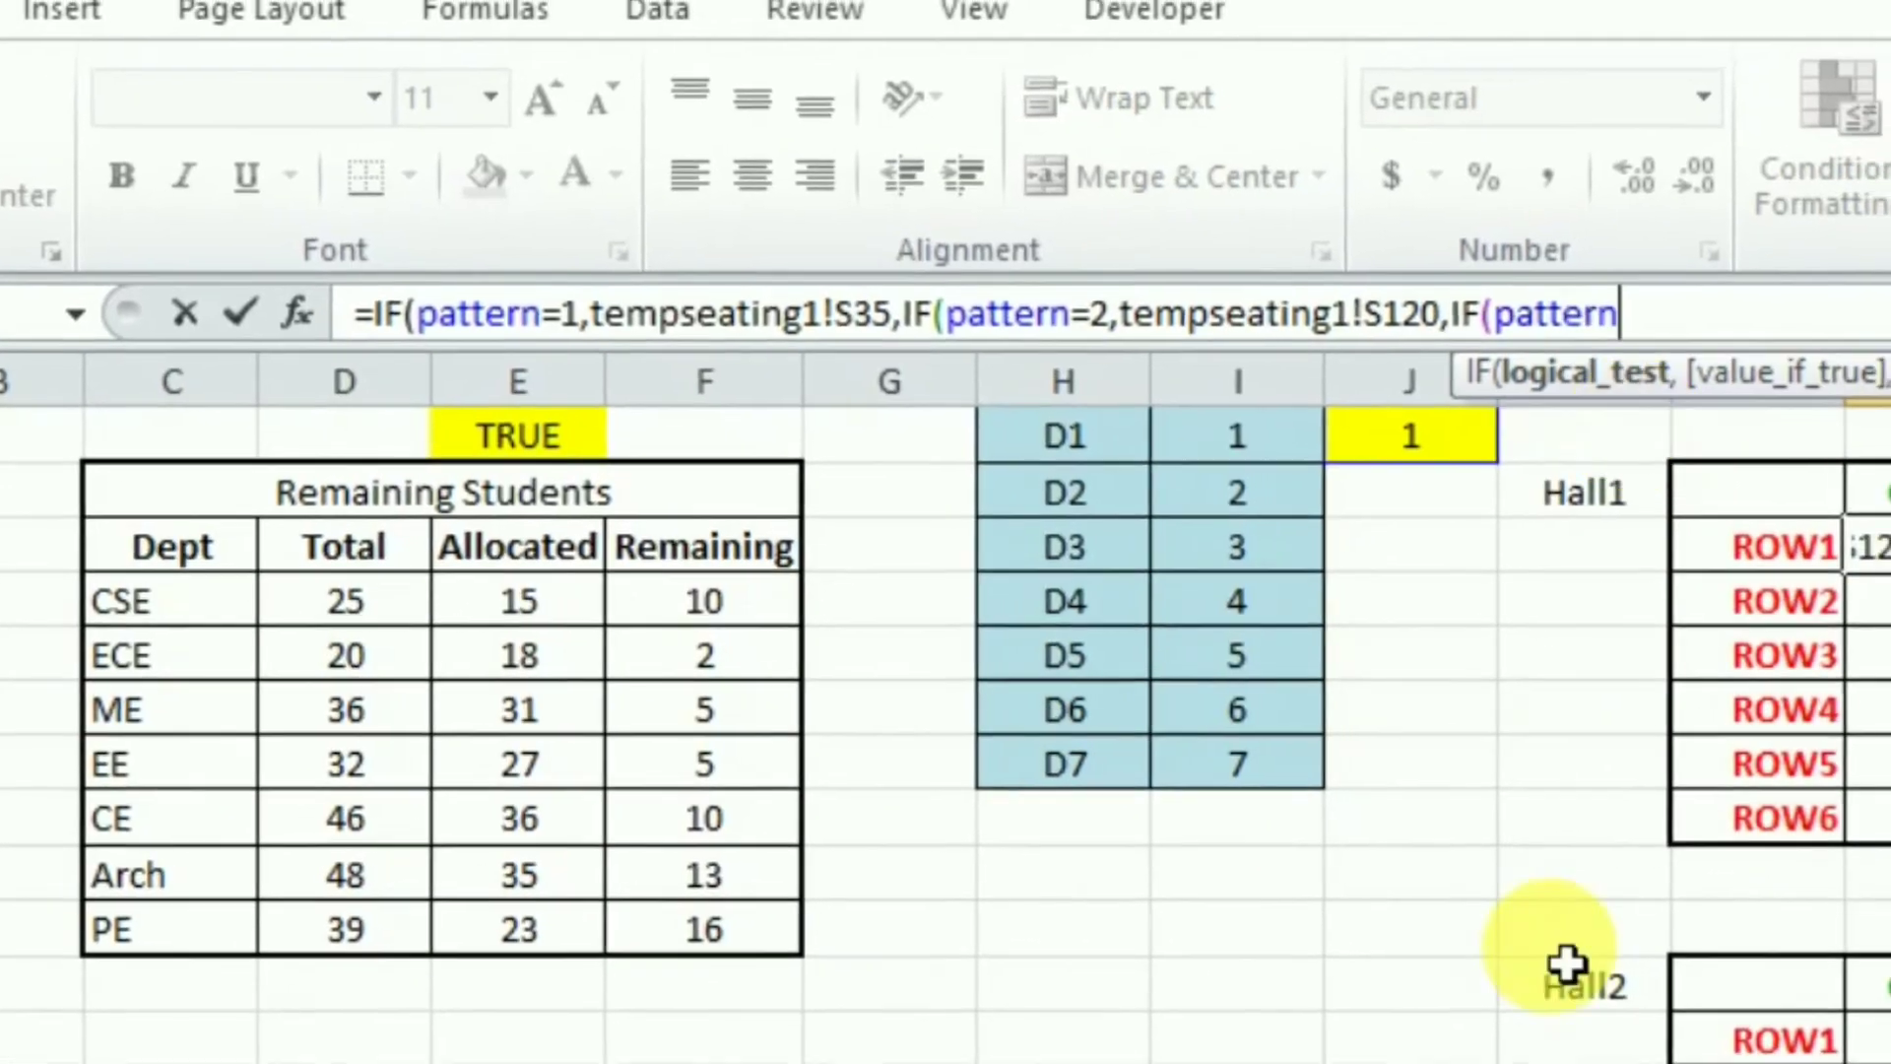
type("=3,")
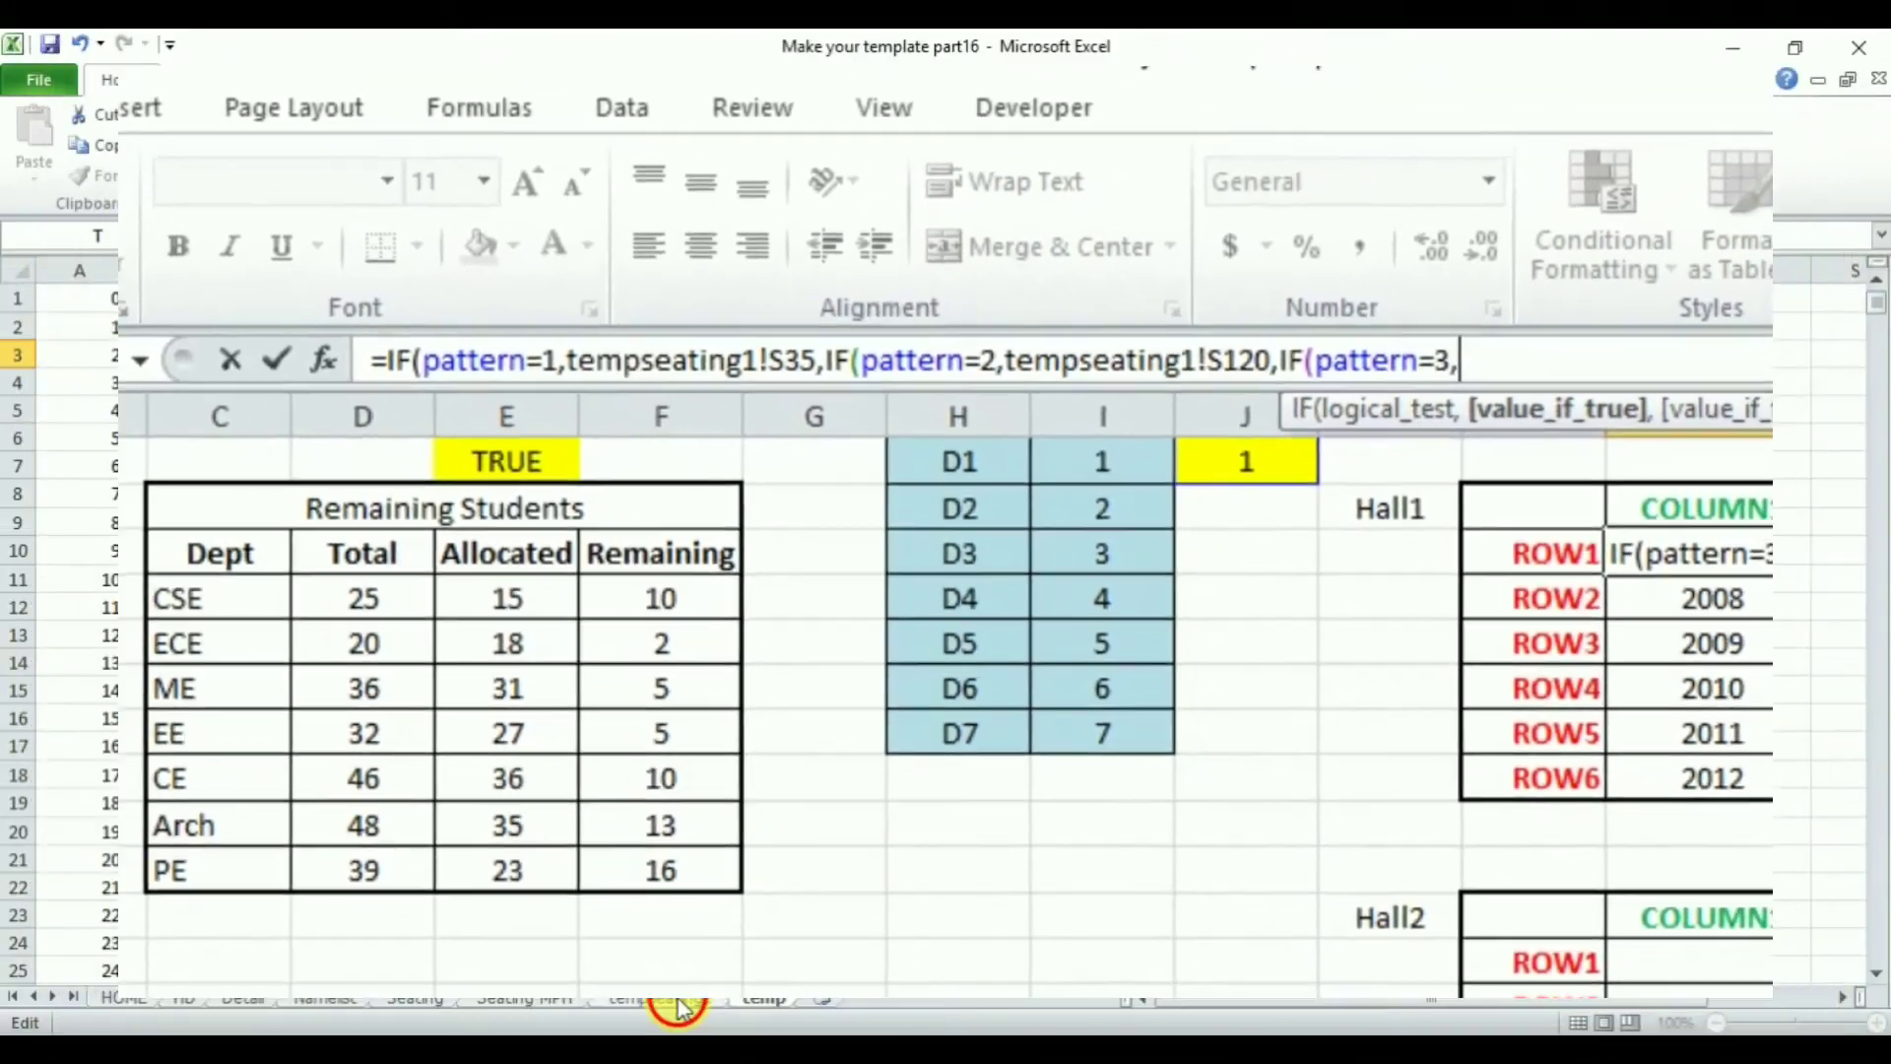
left_click(678, 1003)
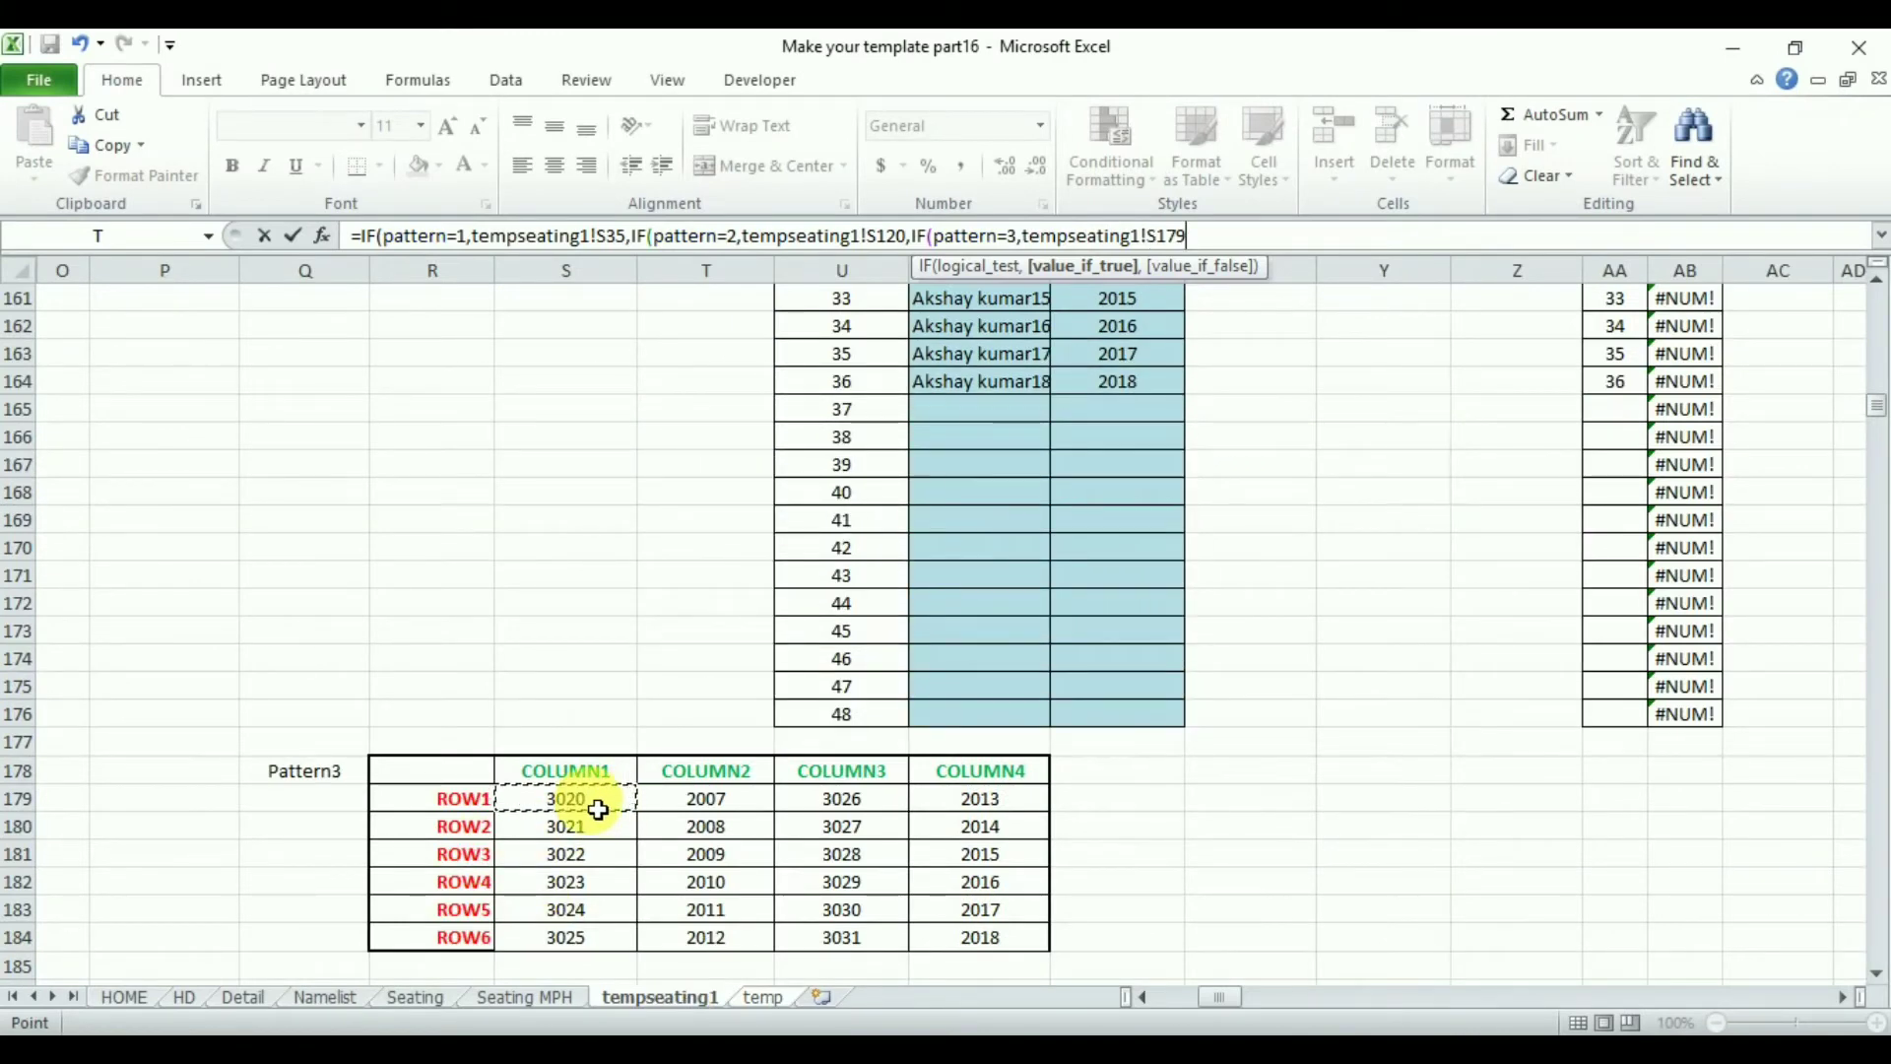
key("Return")
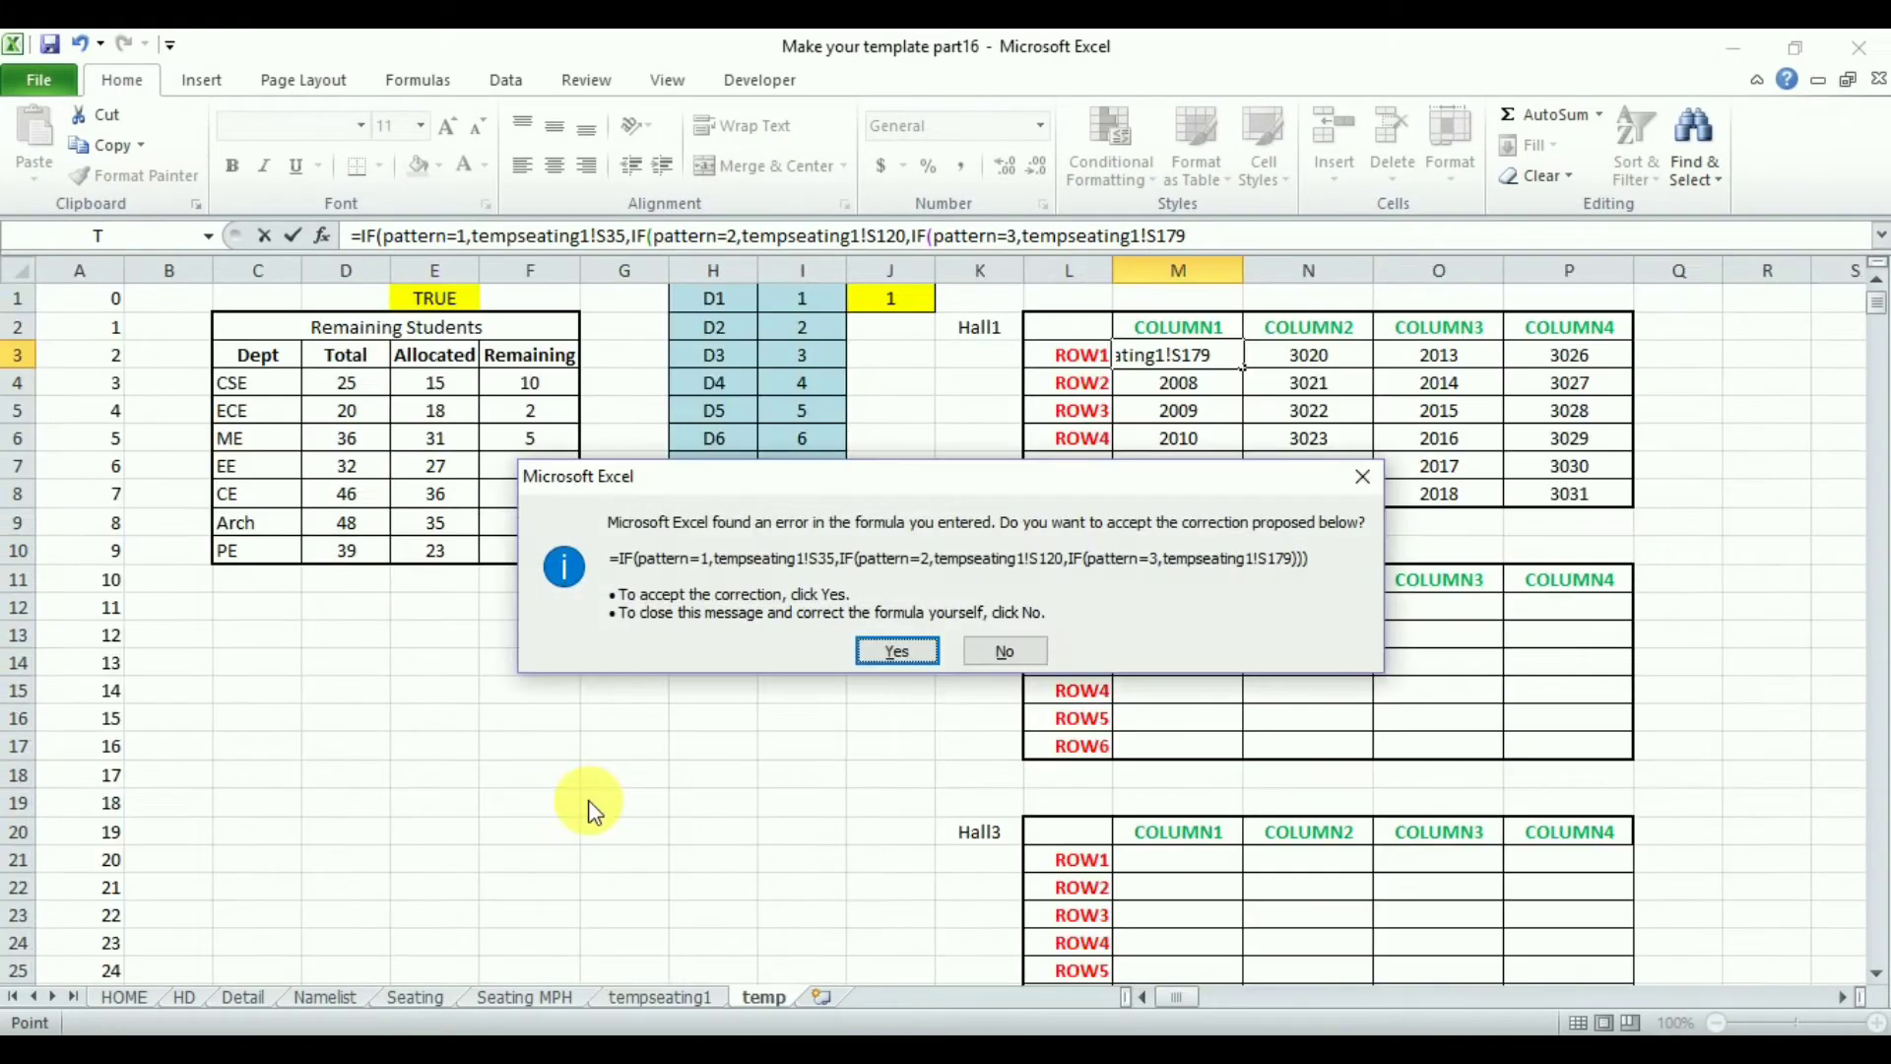
left_click(900, 652)
- Add an empty-text "" false result to M3's pattern=3 IF and close the formula with three brackets
left_click(1209, 237)
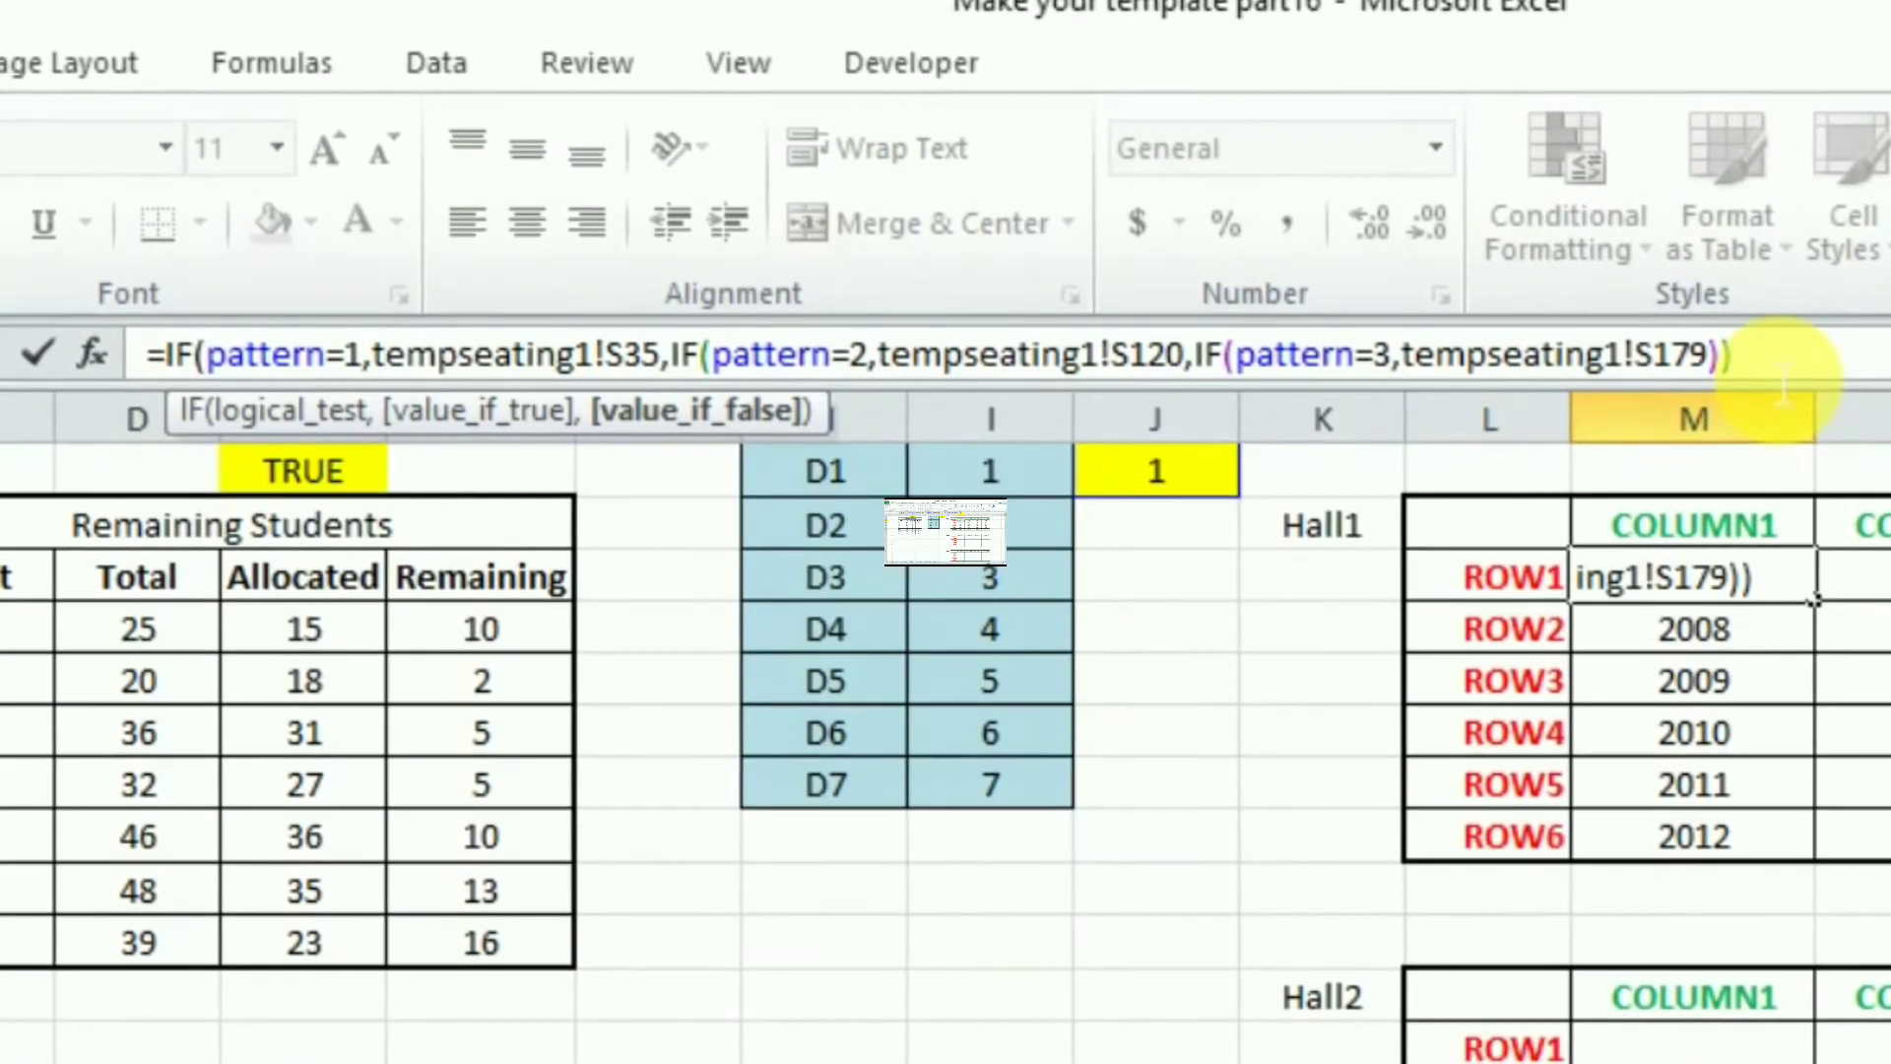
key("BackSpace")
key("BackSpace")
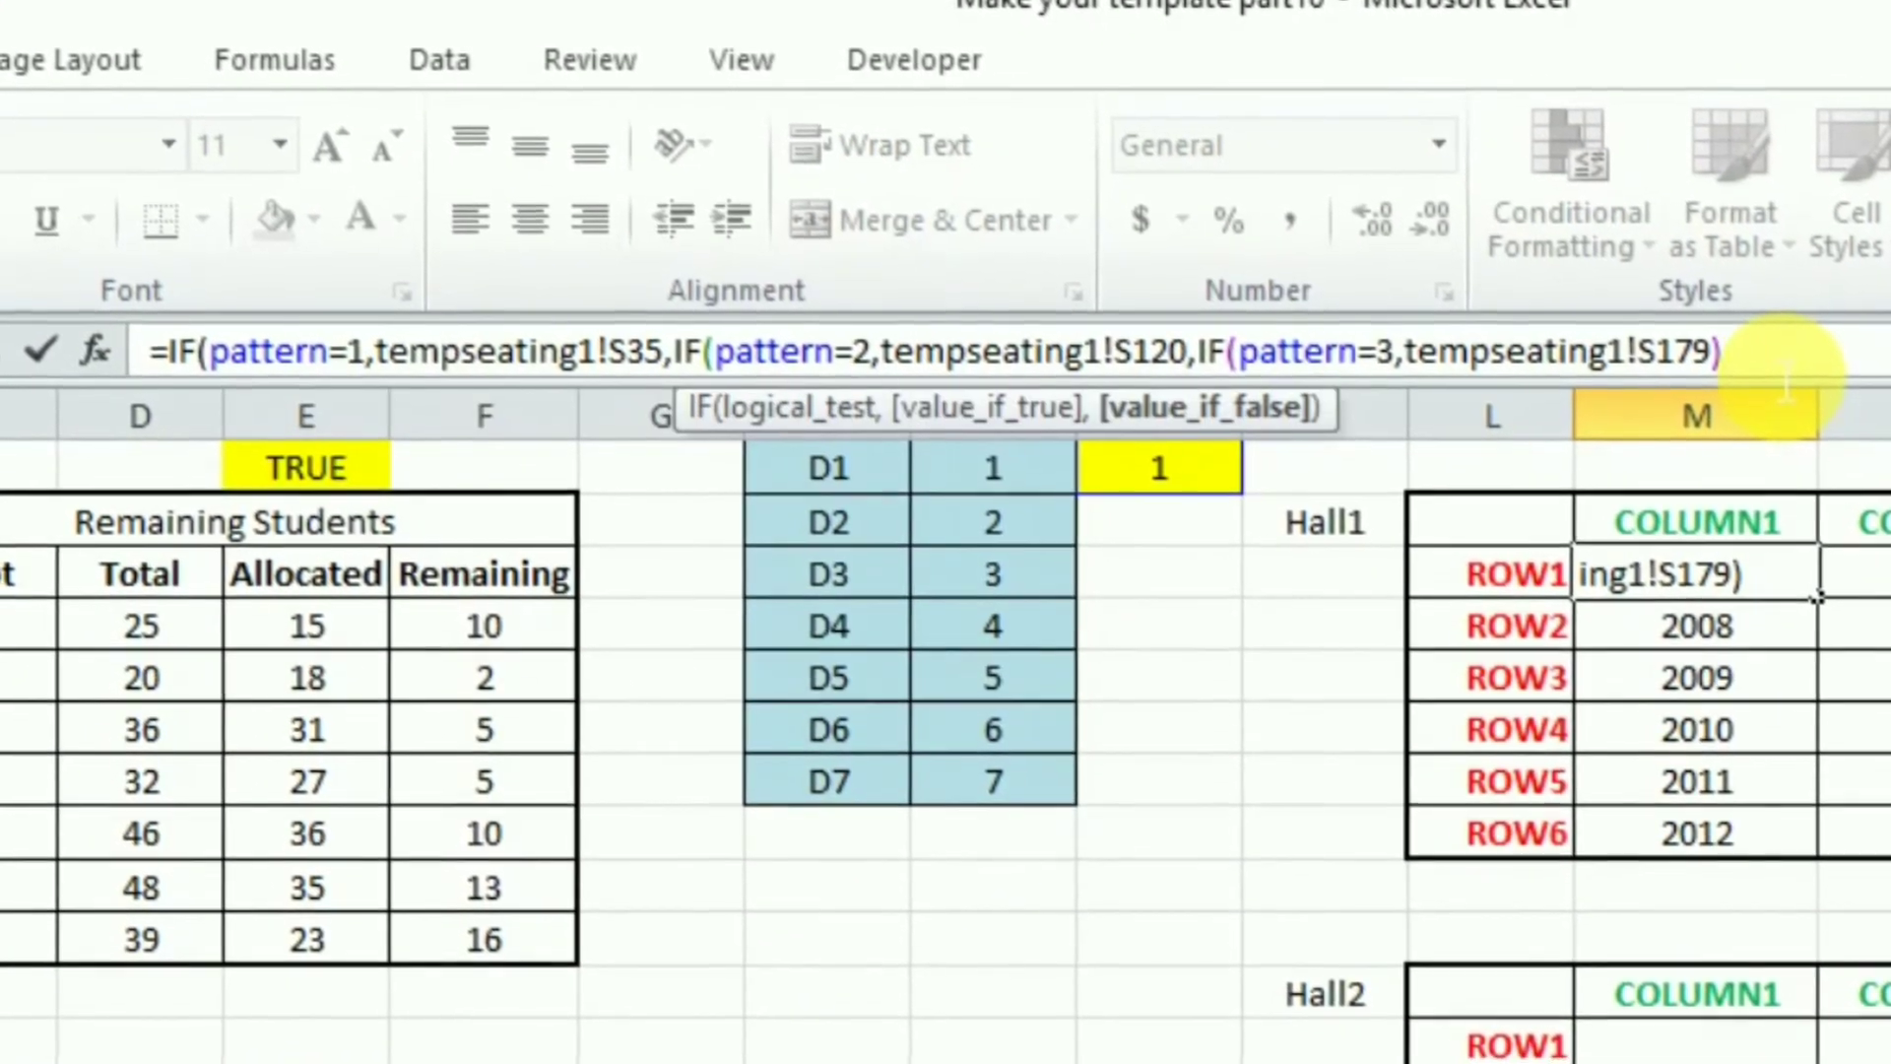
type(",\"\"")
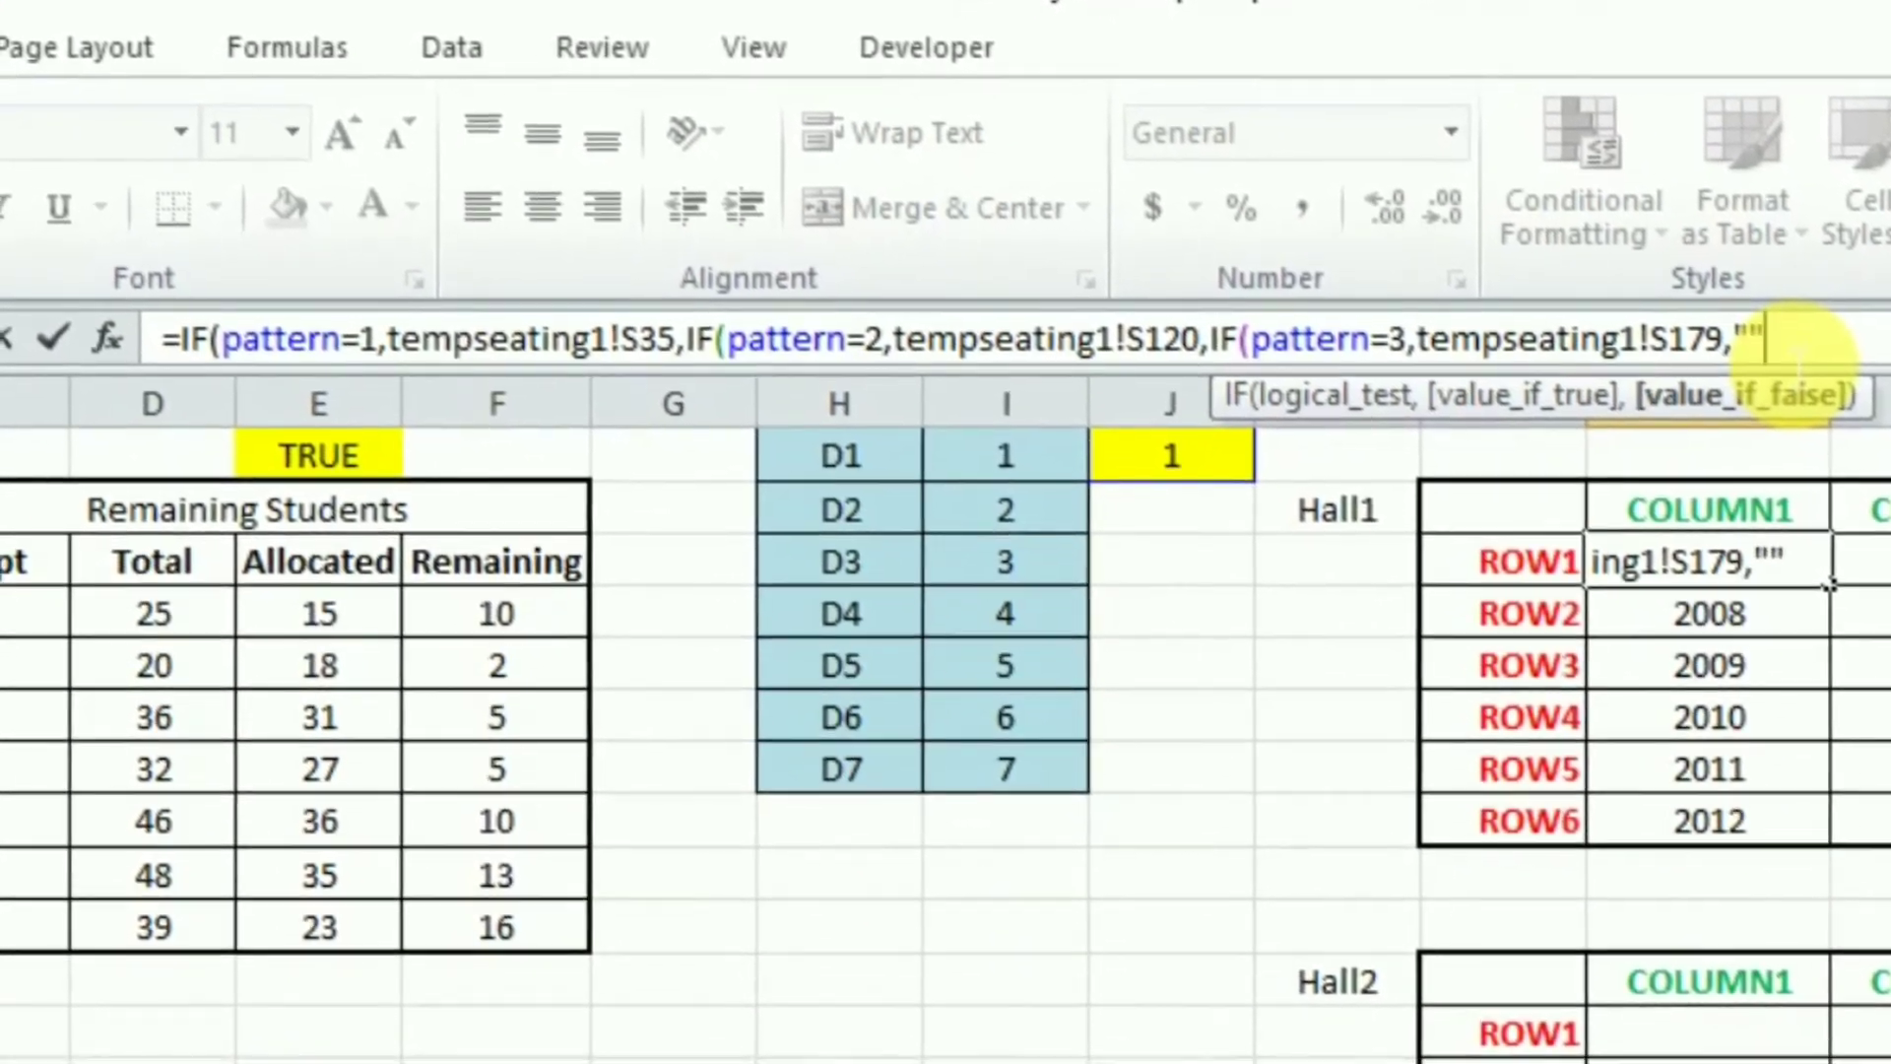
type(")))")
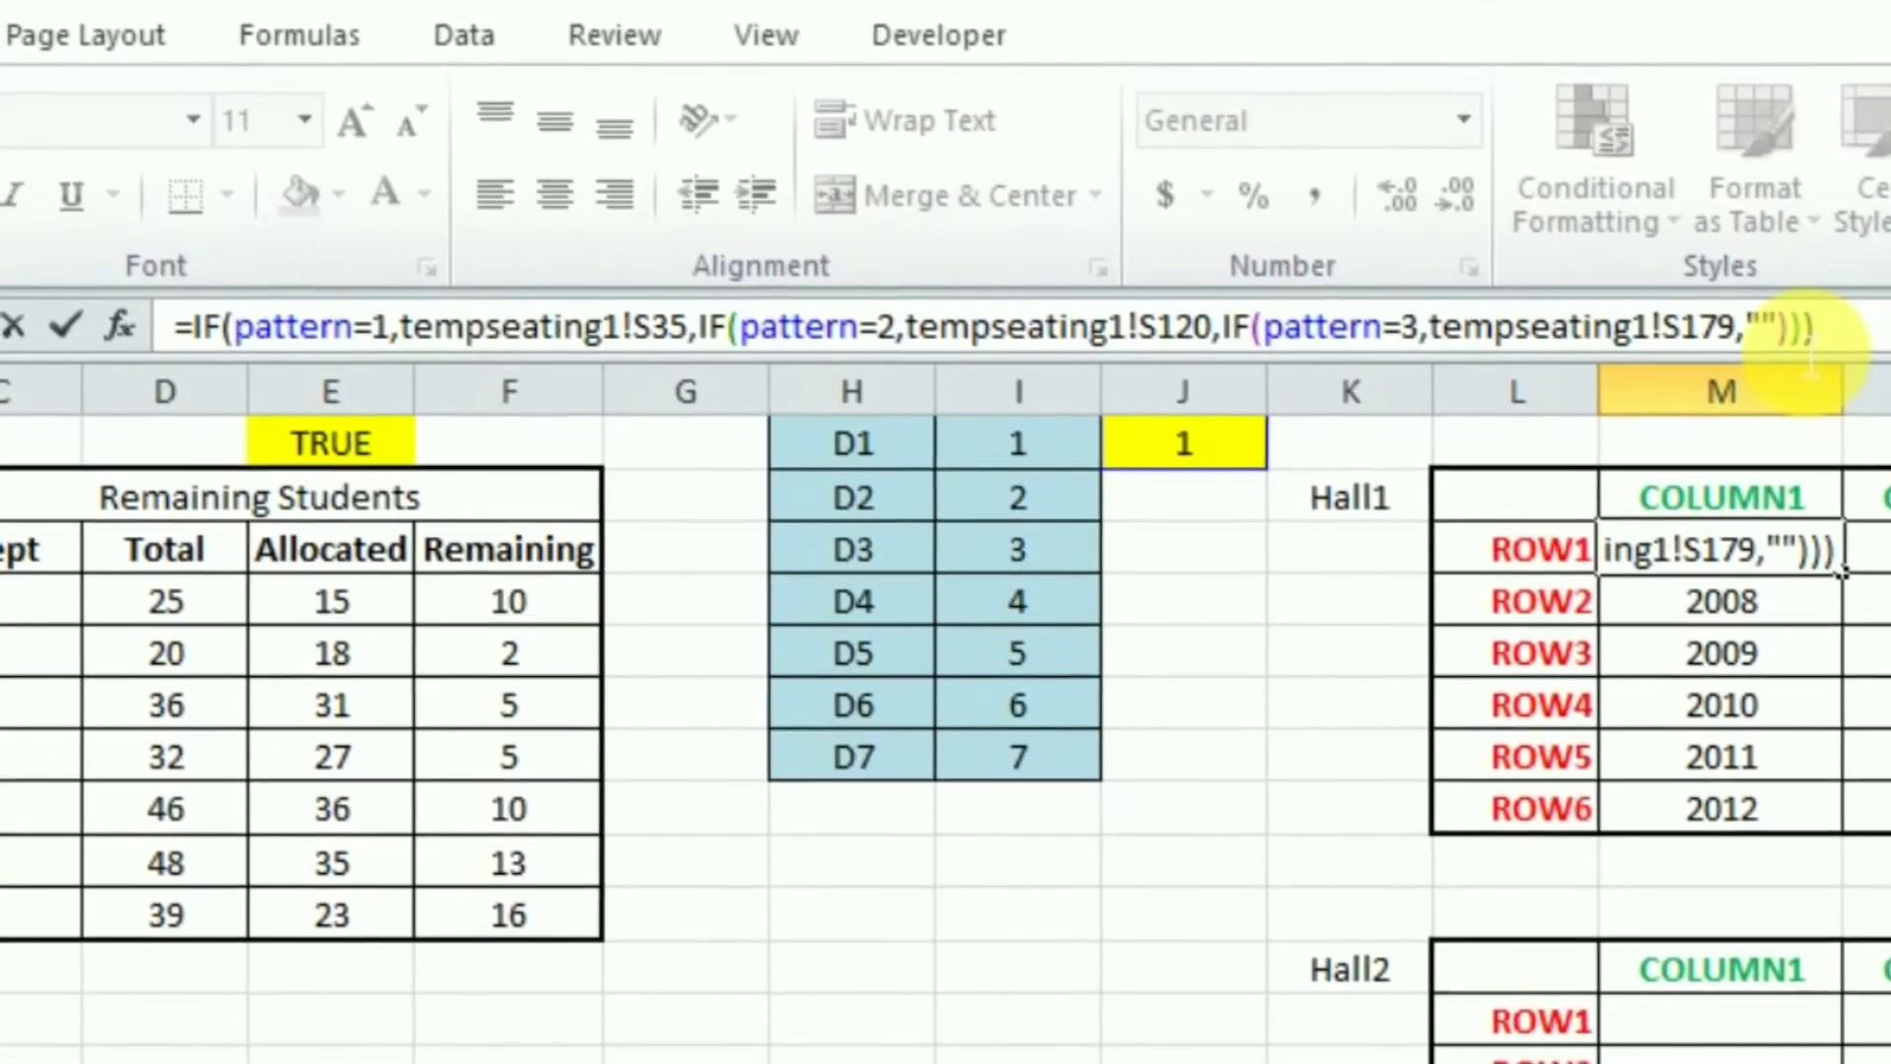
key("Return")
- Fill M3's formula across the whole Hall1 grid through P8
left_click(1731, 555)
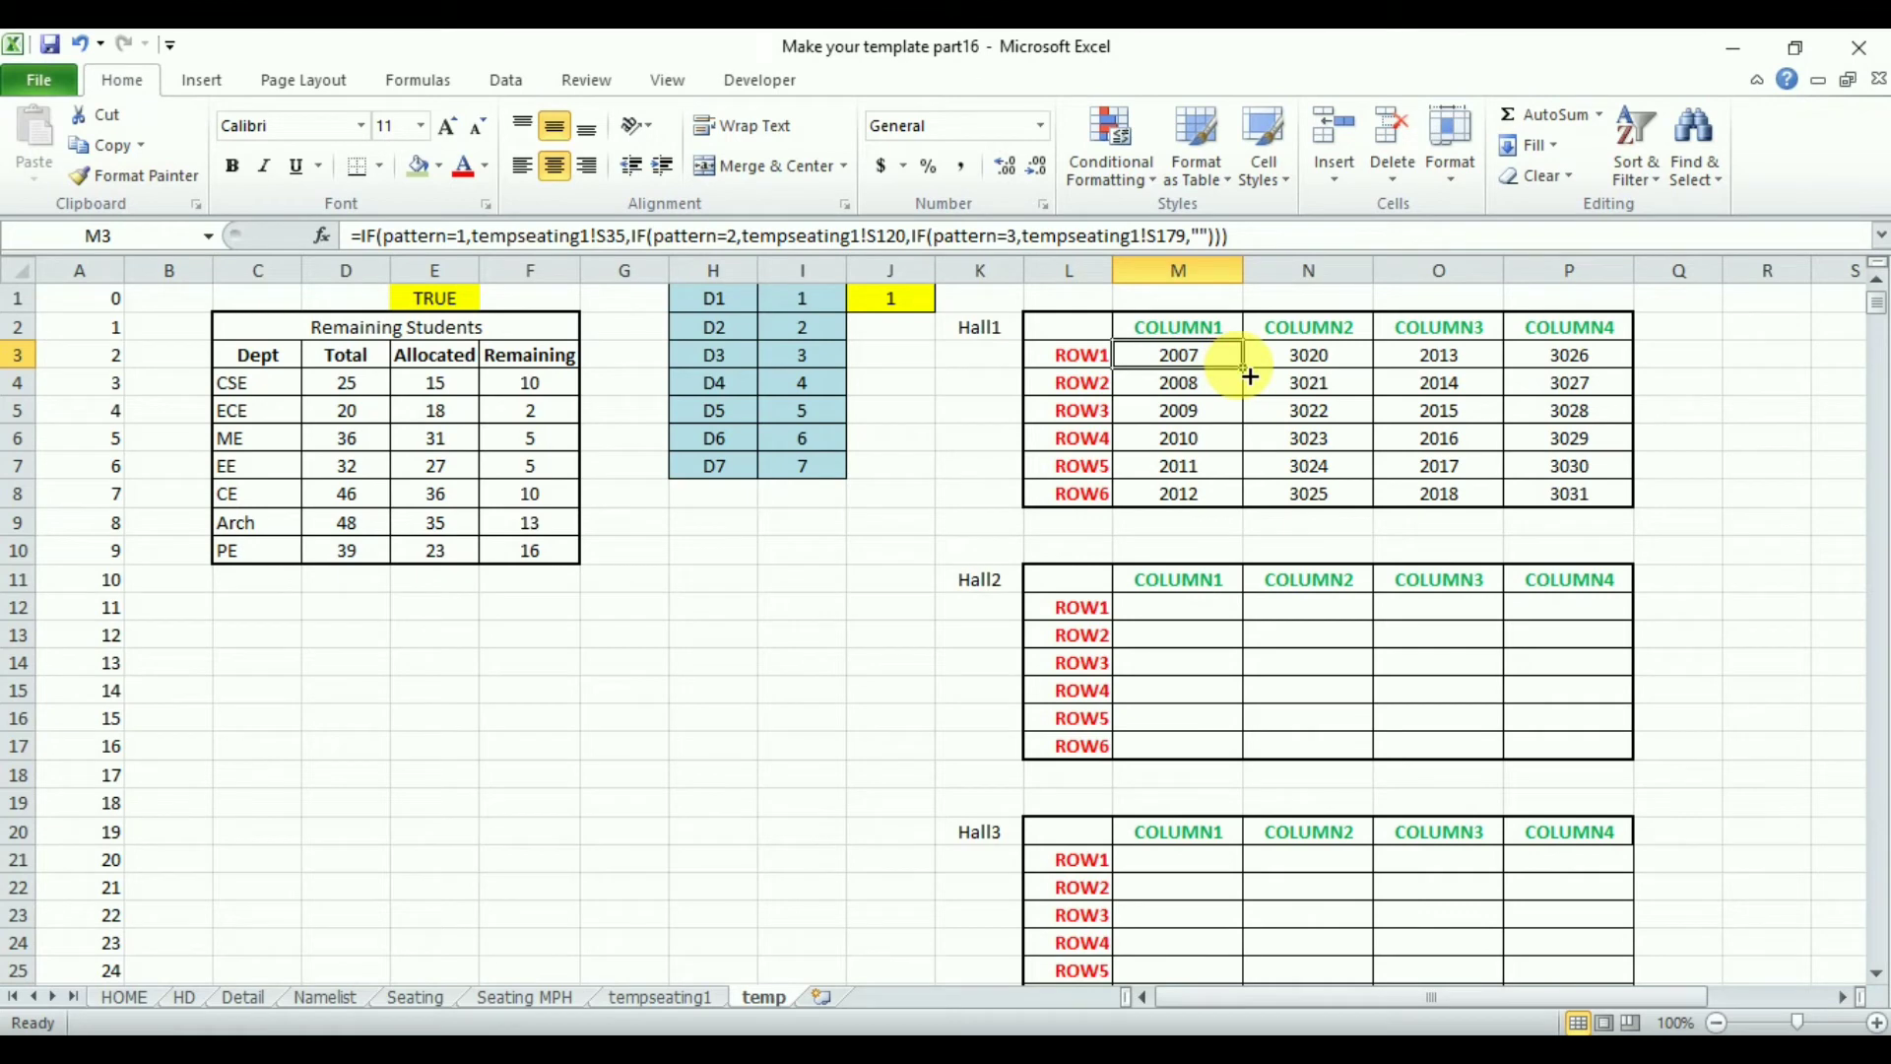
left_click_drag(1250, 376, 1605, 493)
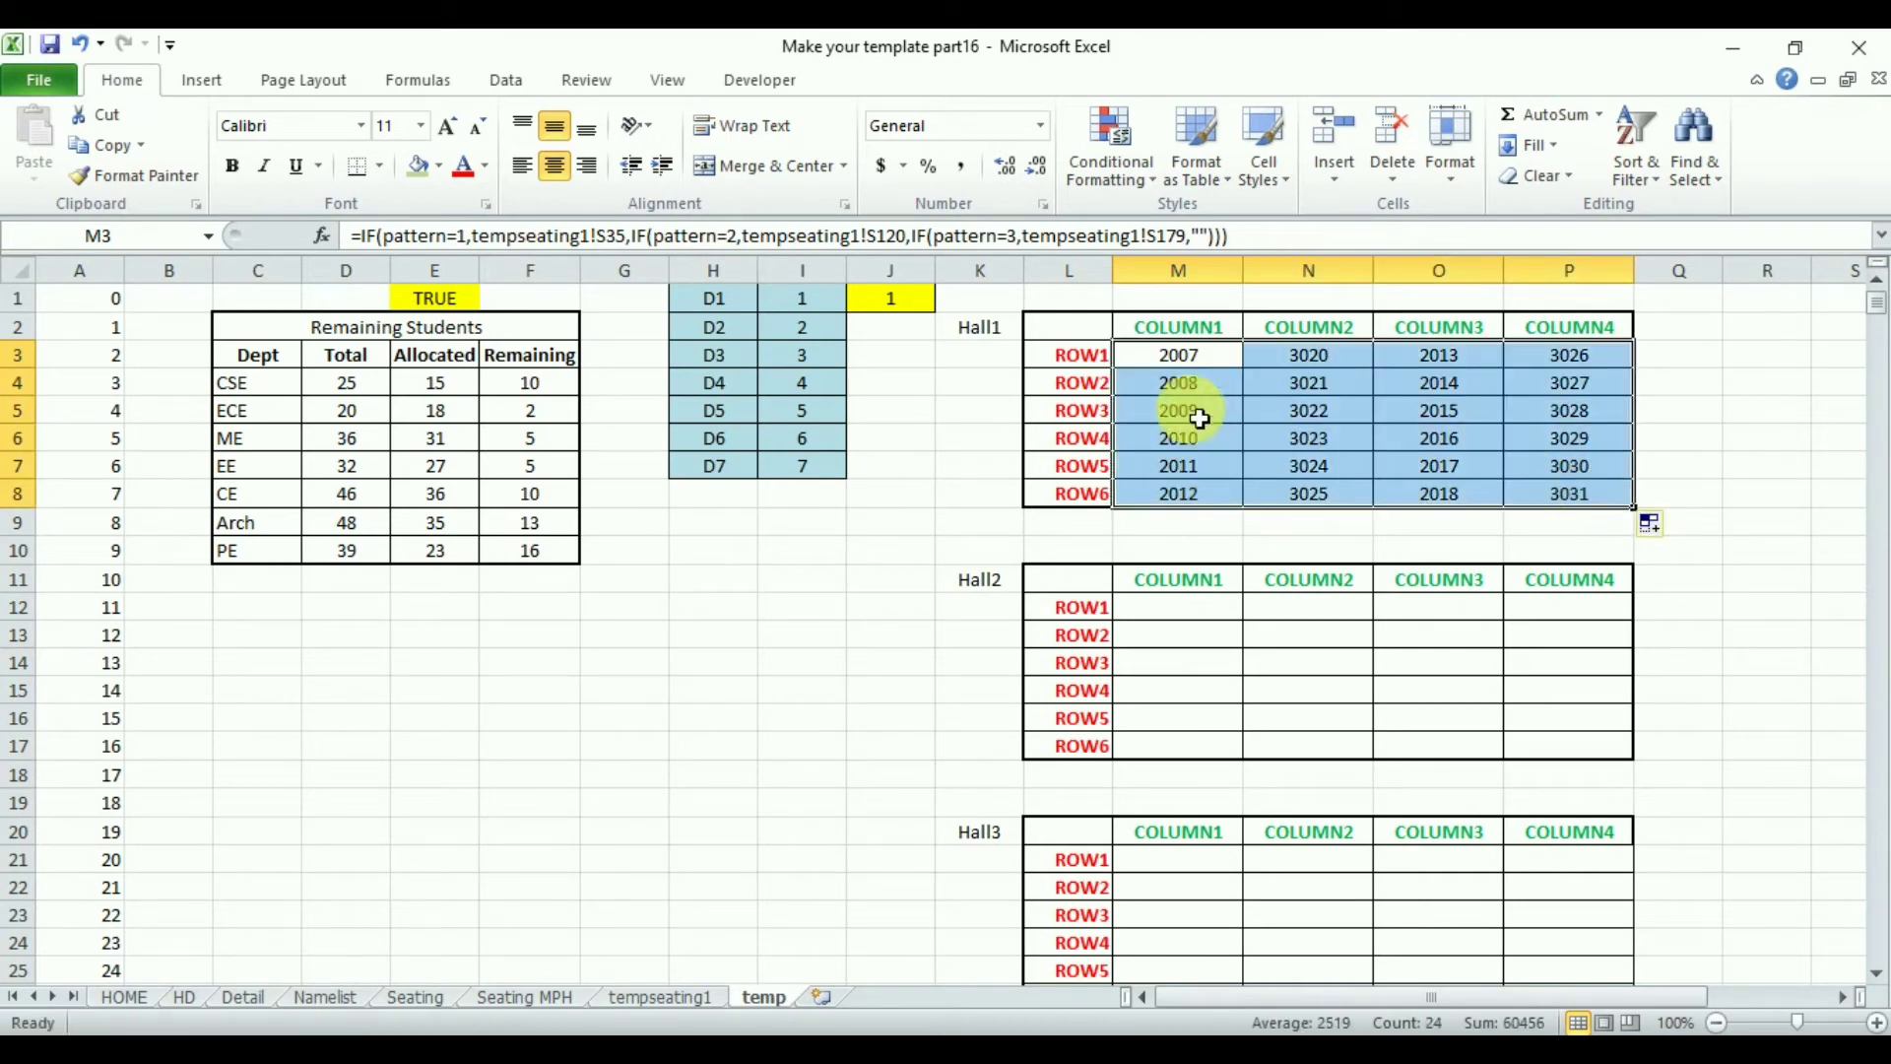
- Copy the Pattern3 block O126:AB184 on tempseating1 and paste it at AE126 for the second hall
left_click(1177, 607)
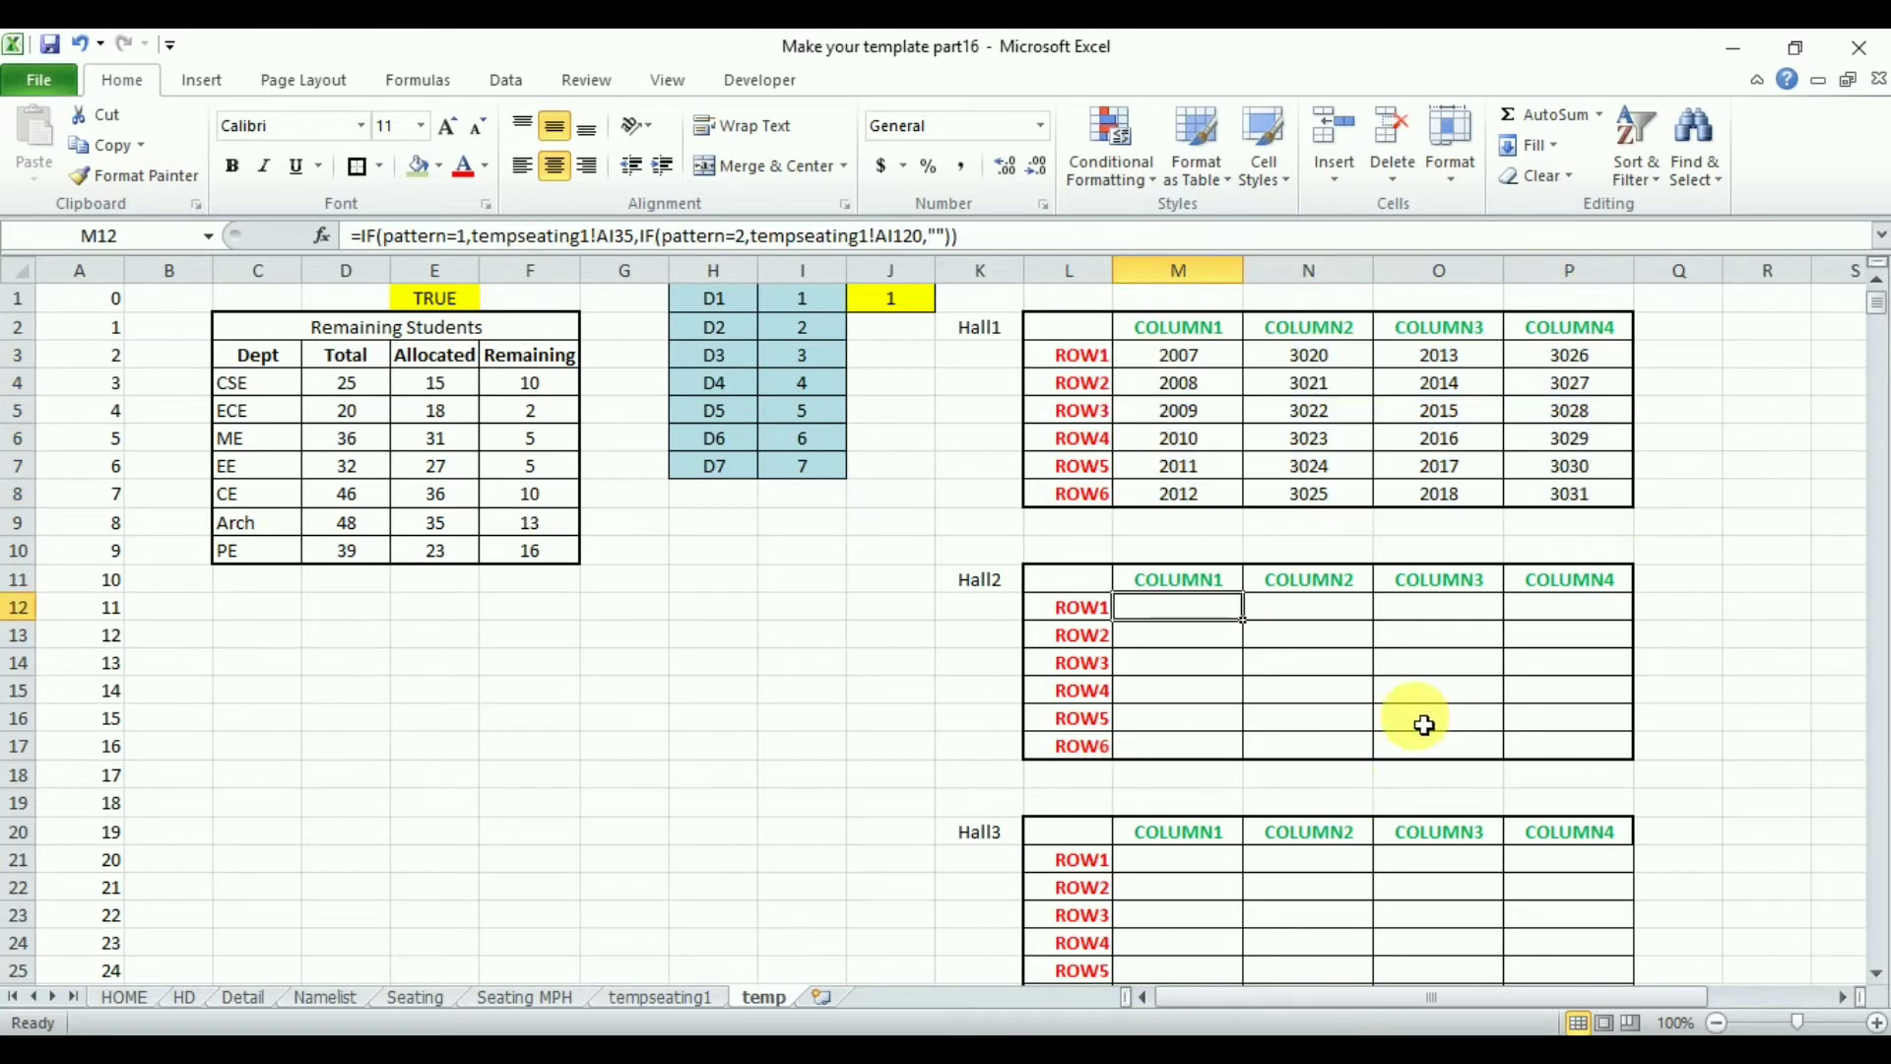
left_click(646, 998)
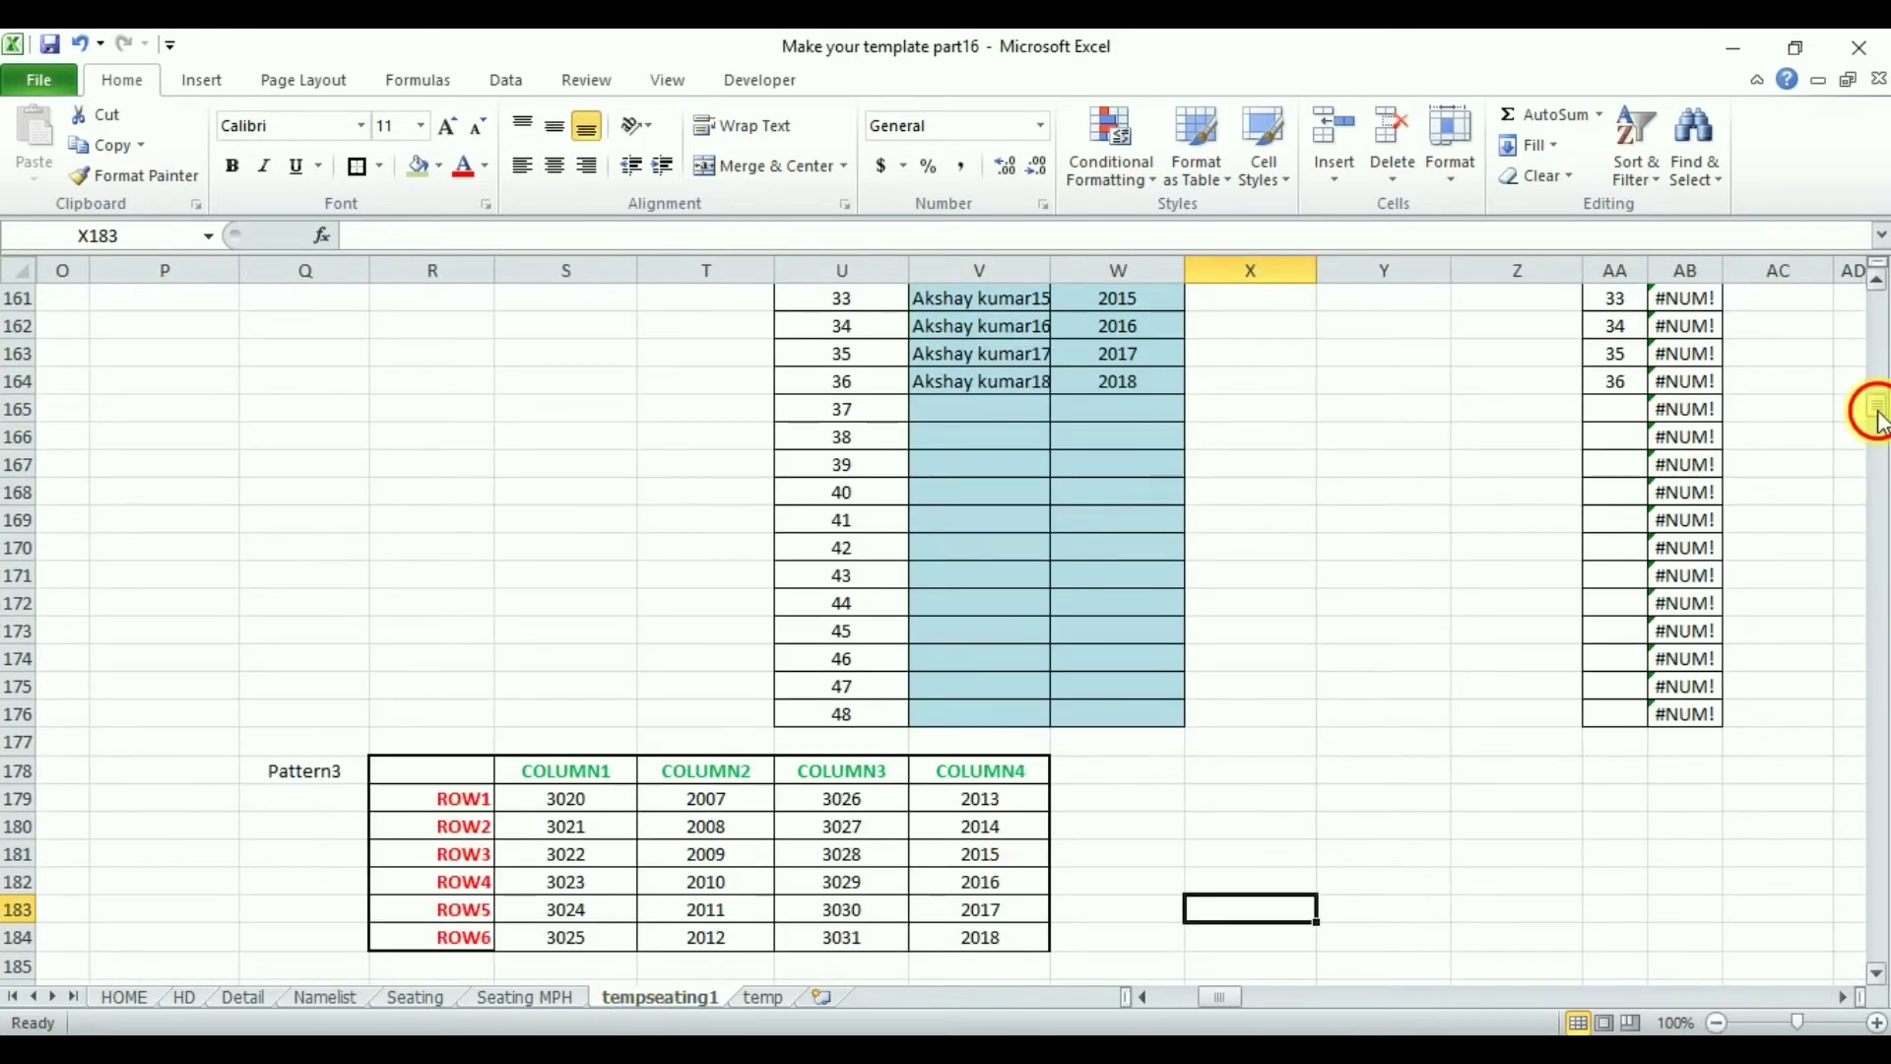
left_click_drag(1877, 419, 1879, 390)
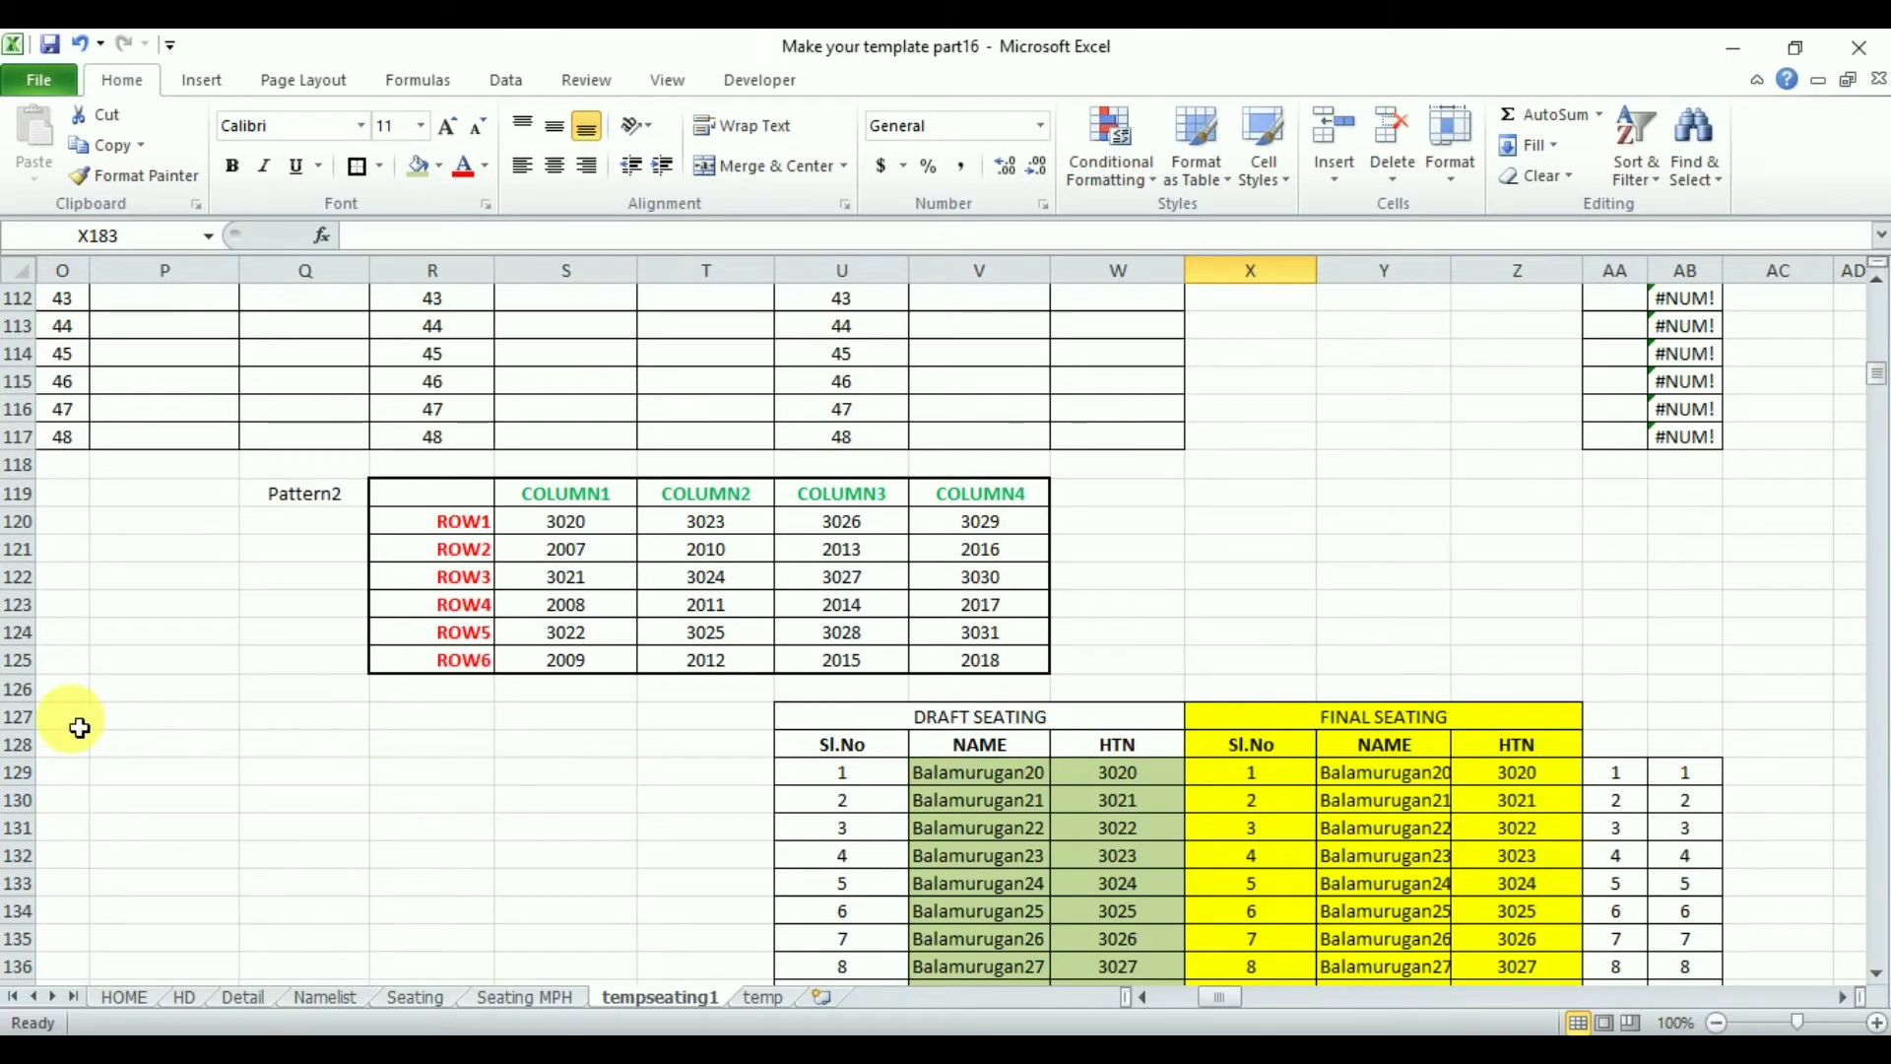
left_click(1219, 1000)
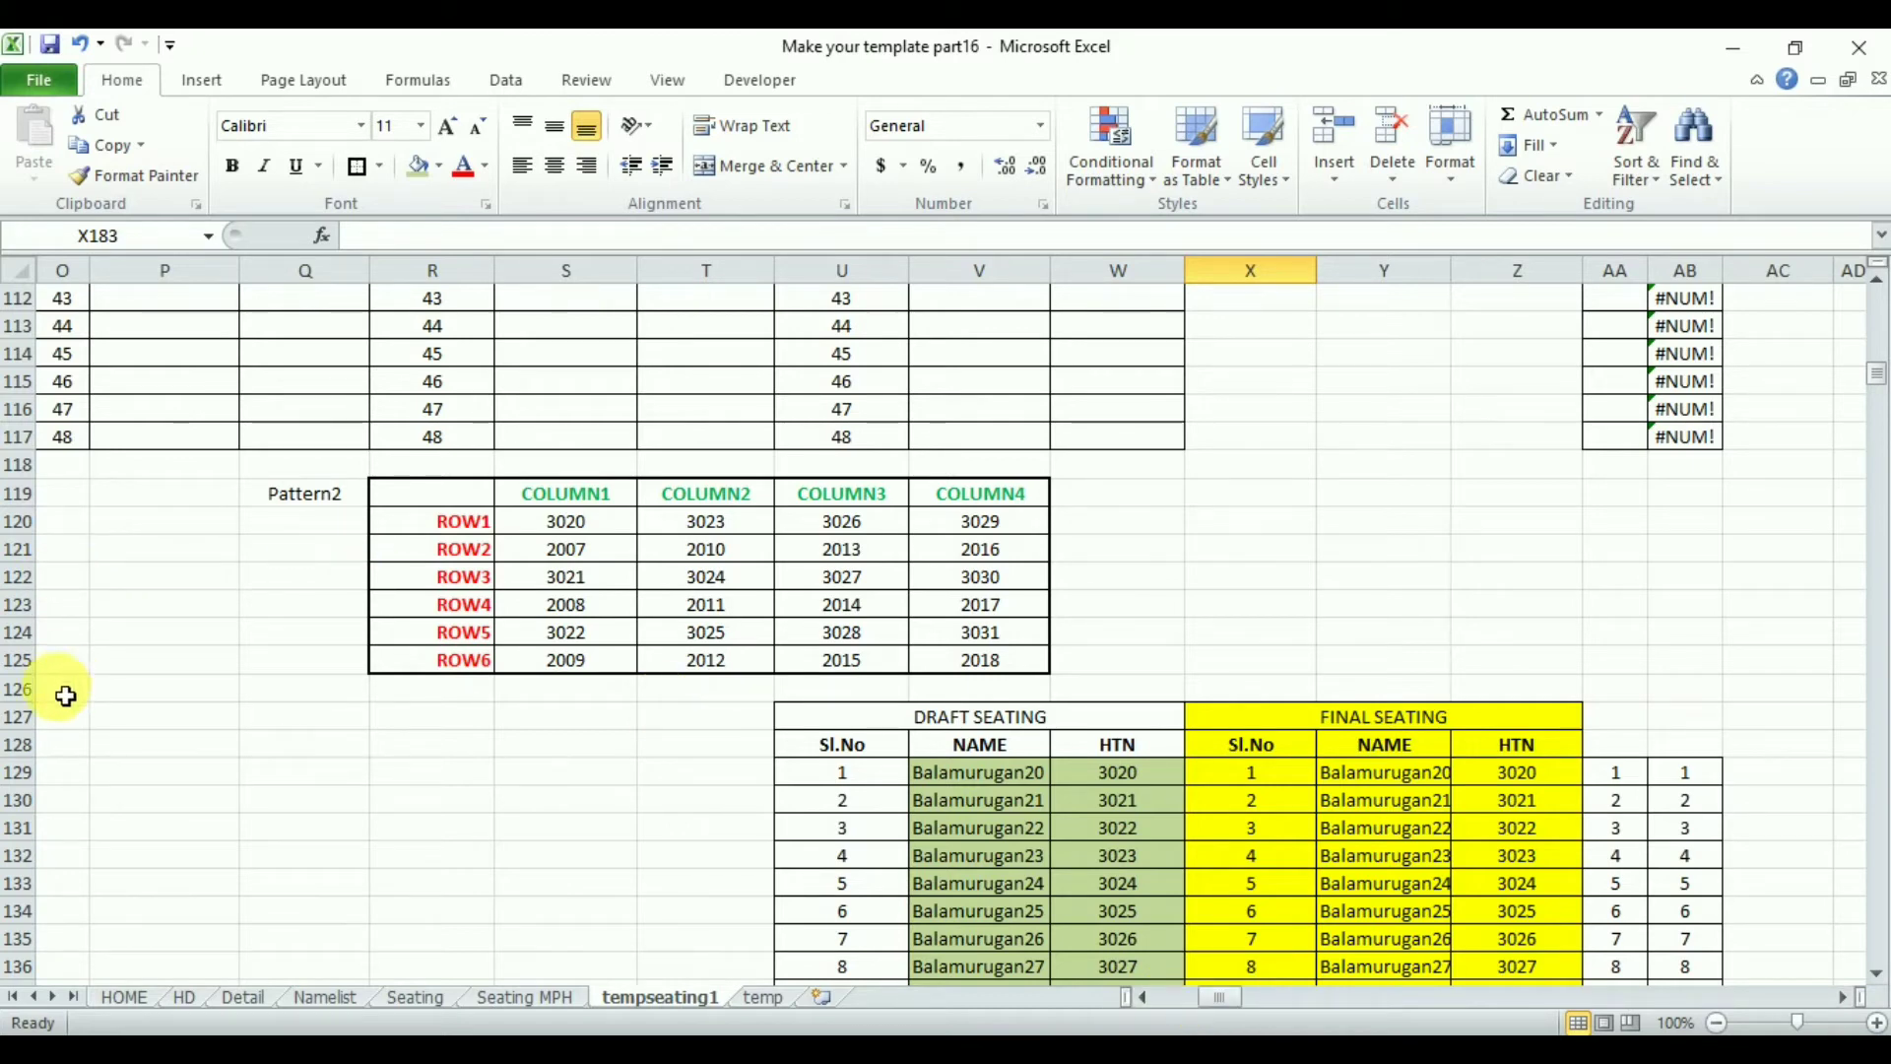
left_click_drag(65, 695, 1691, 650)
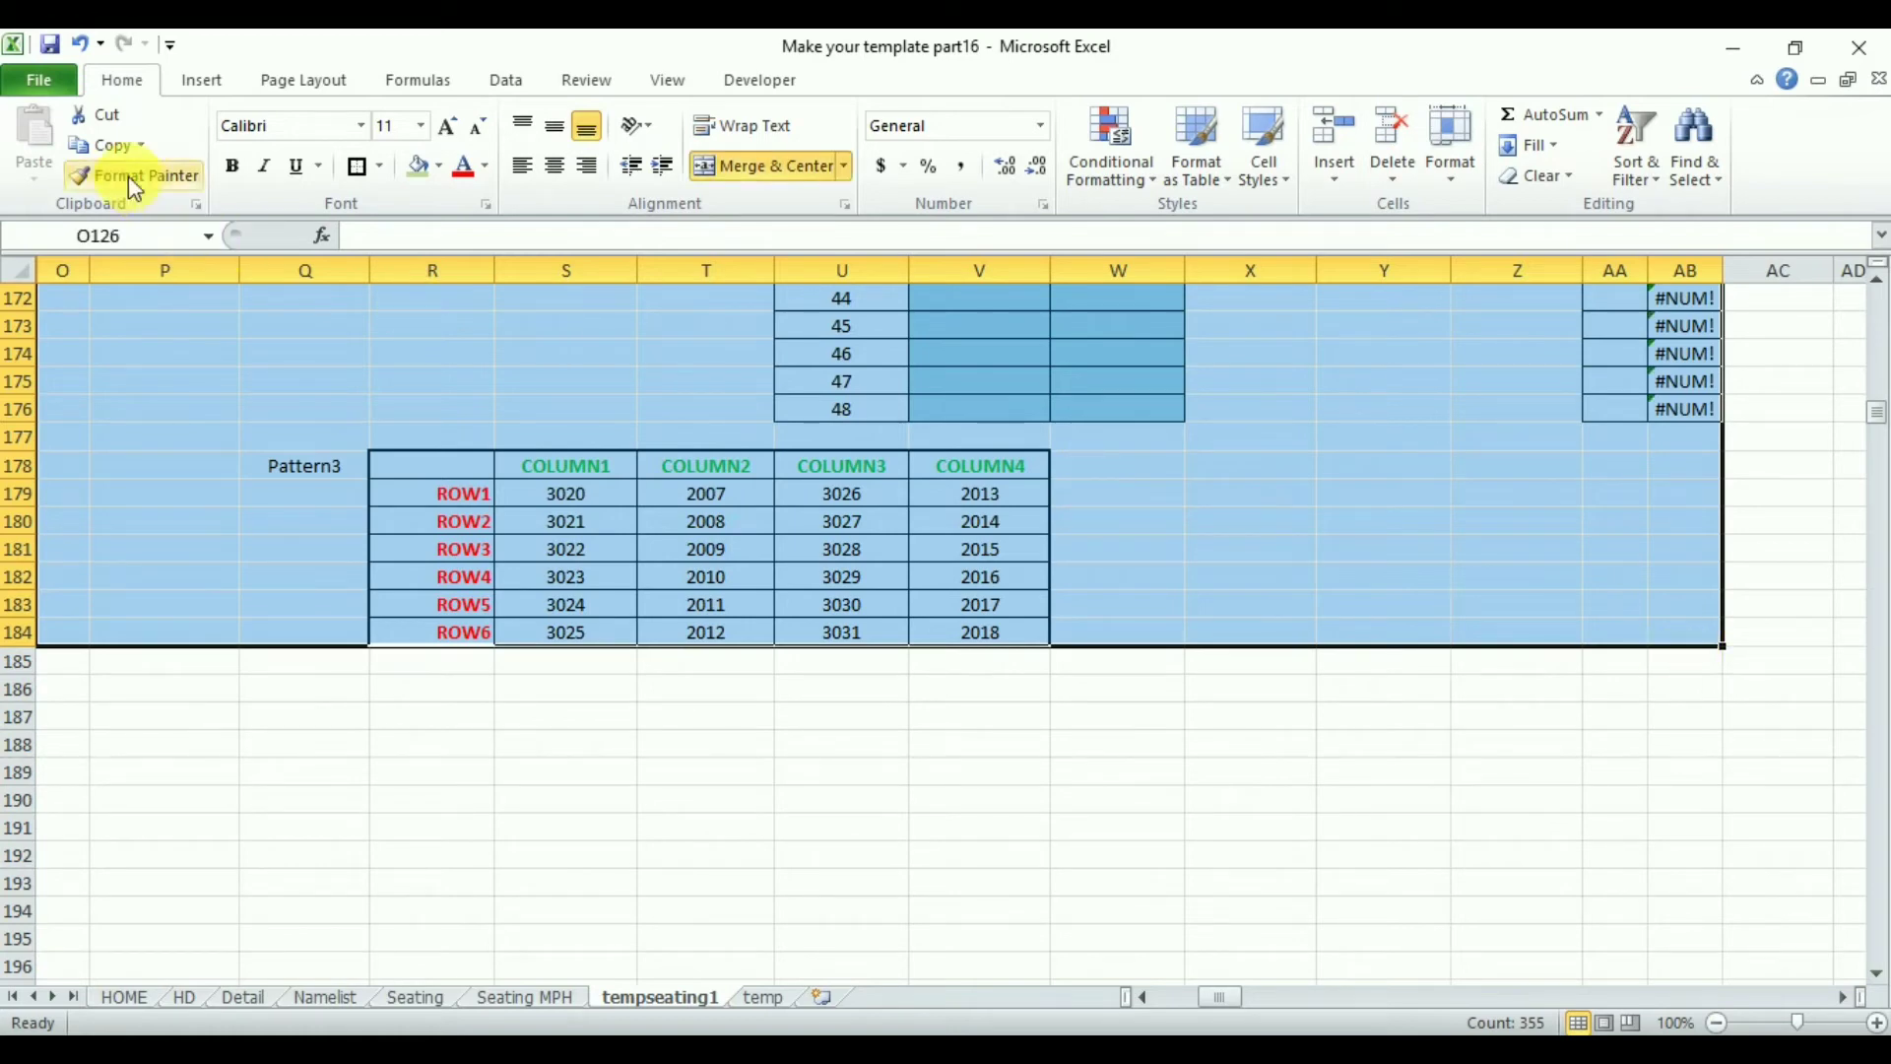
left_click(109, 143)
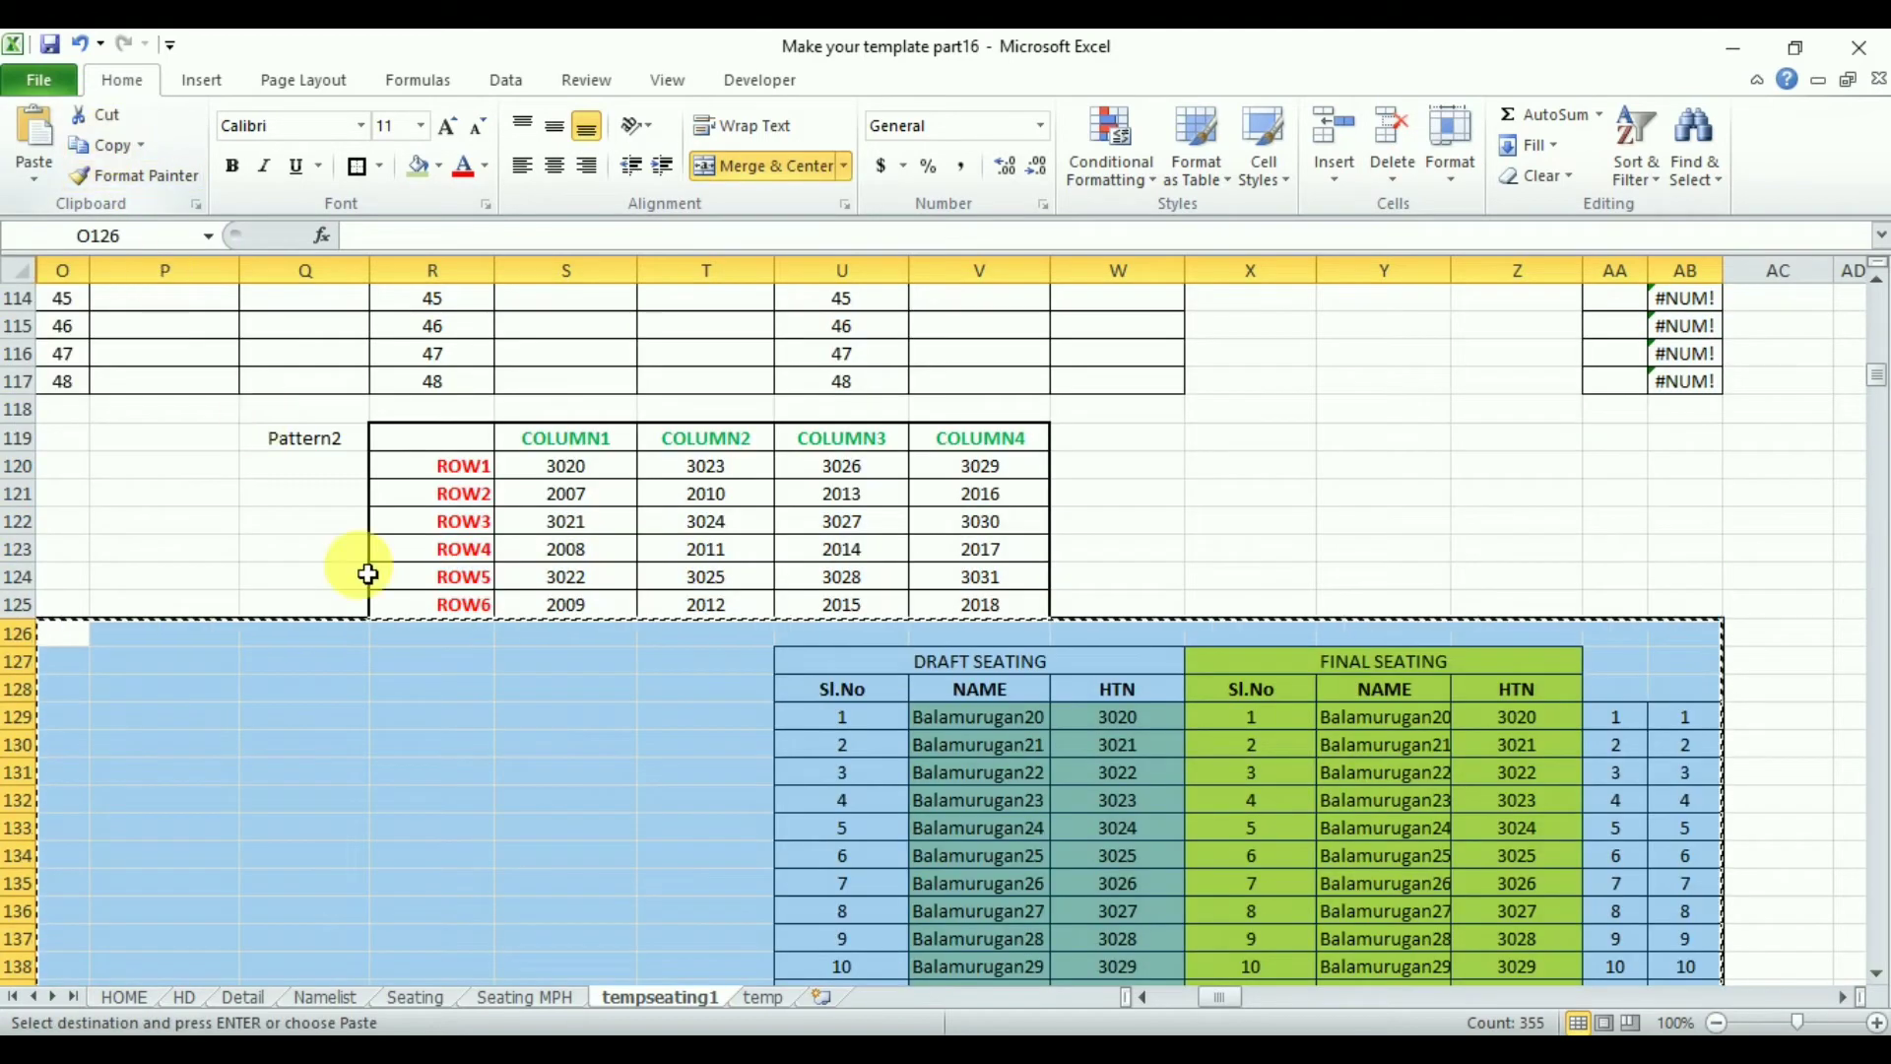
left_click(1848, 998)
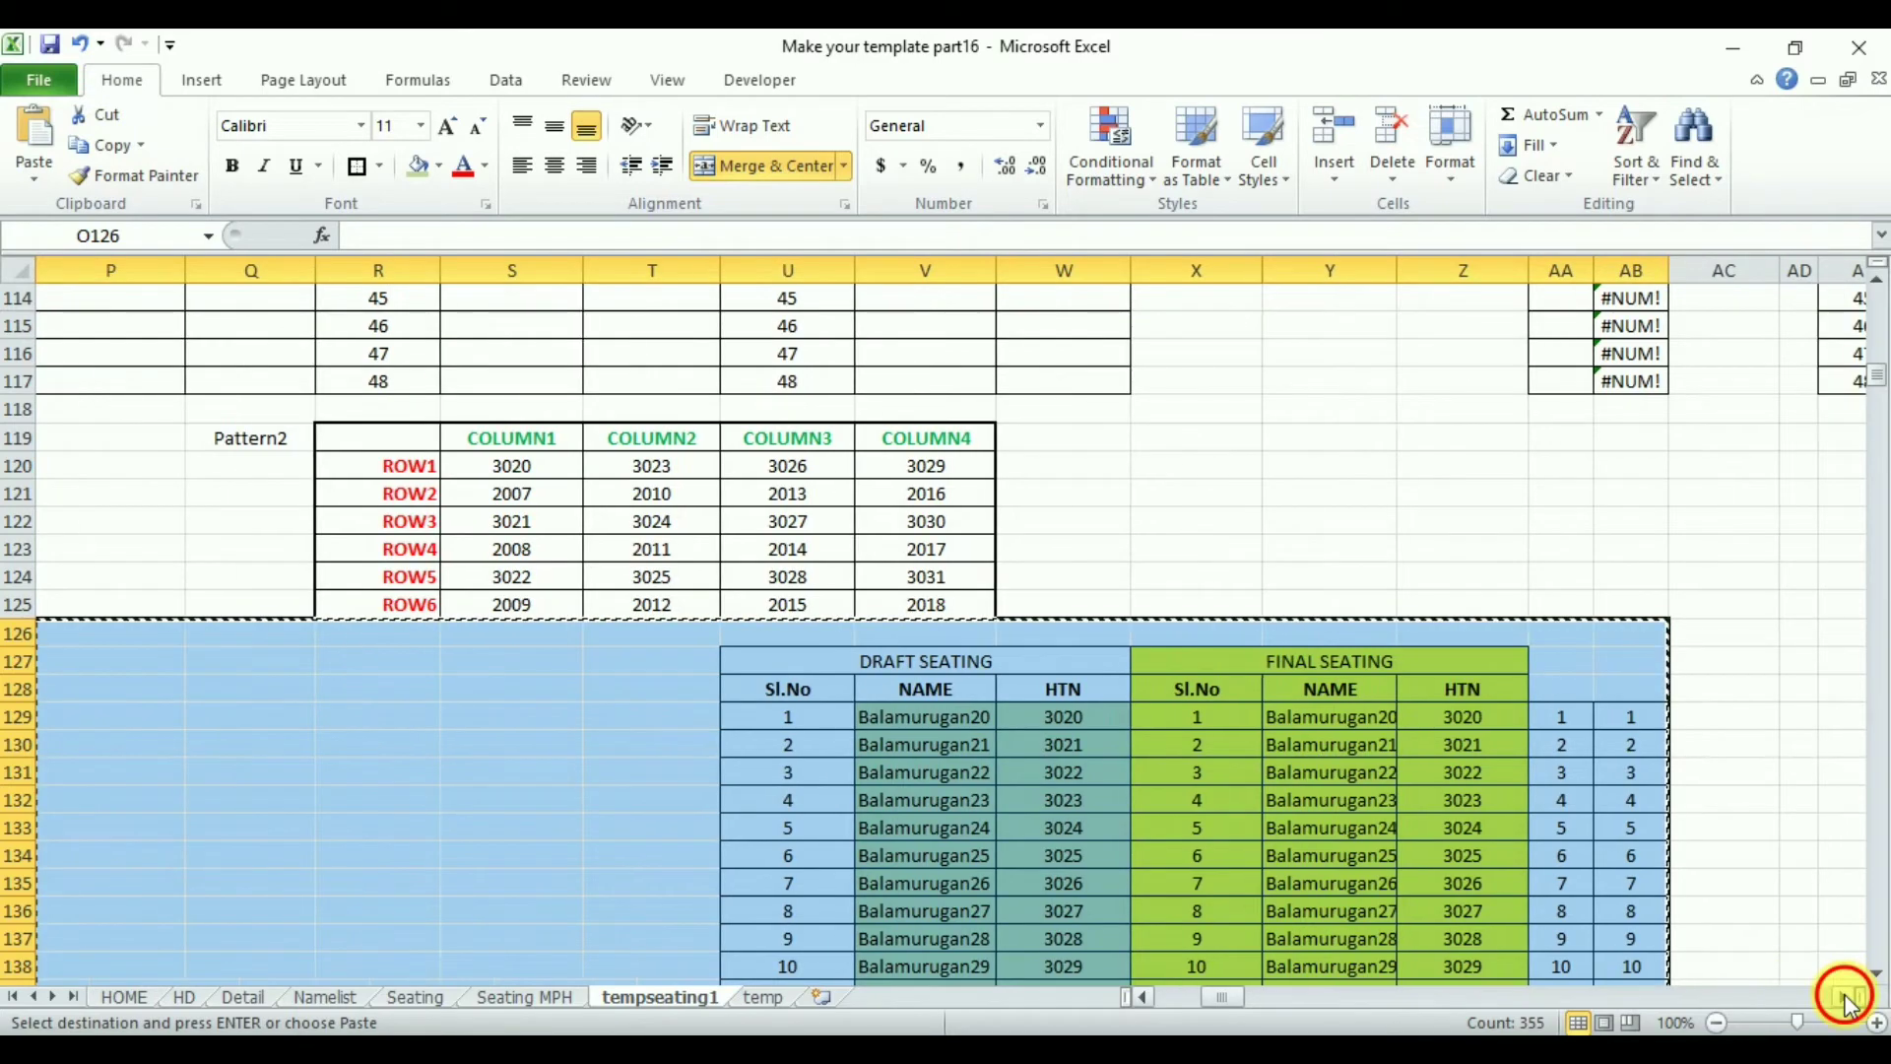
left_click(1847, 998)
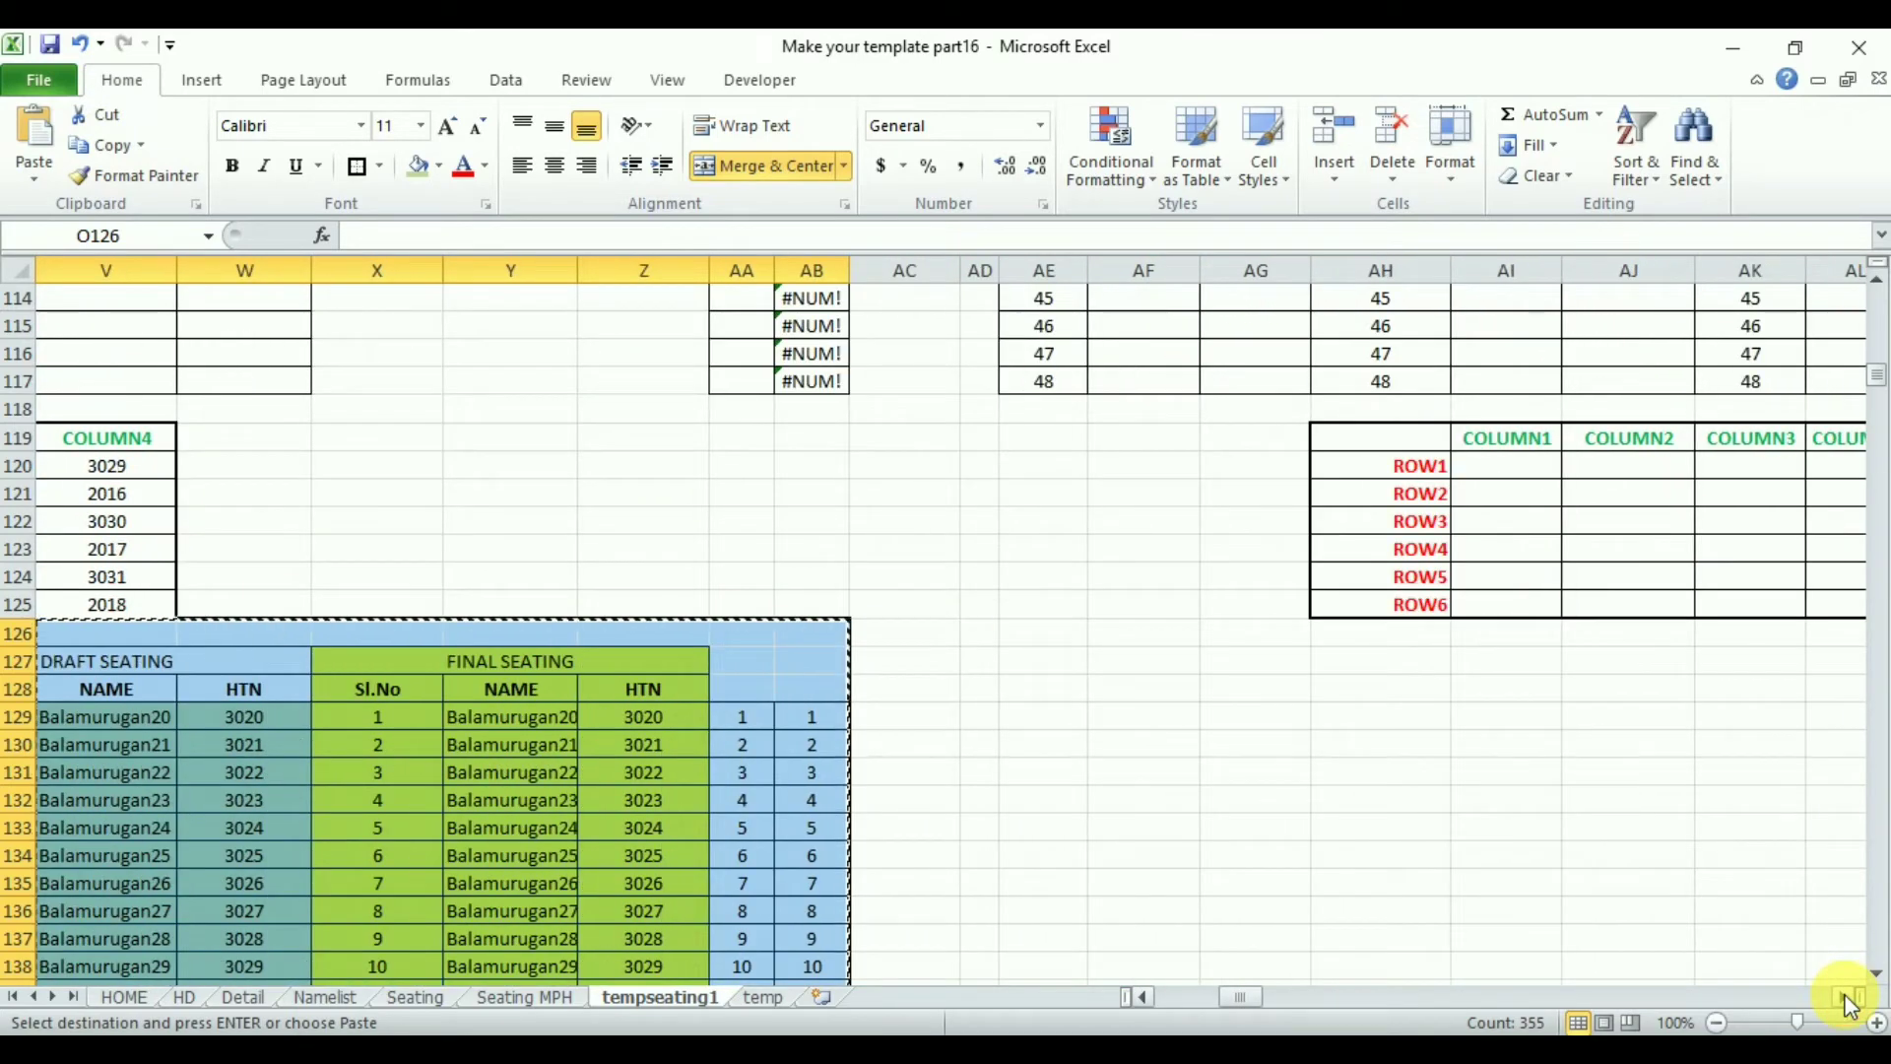
left_click(1046, 635)
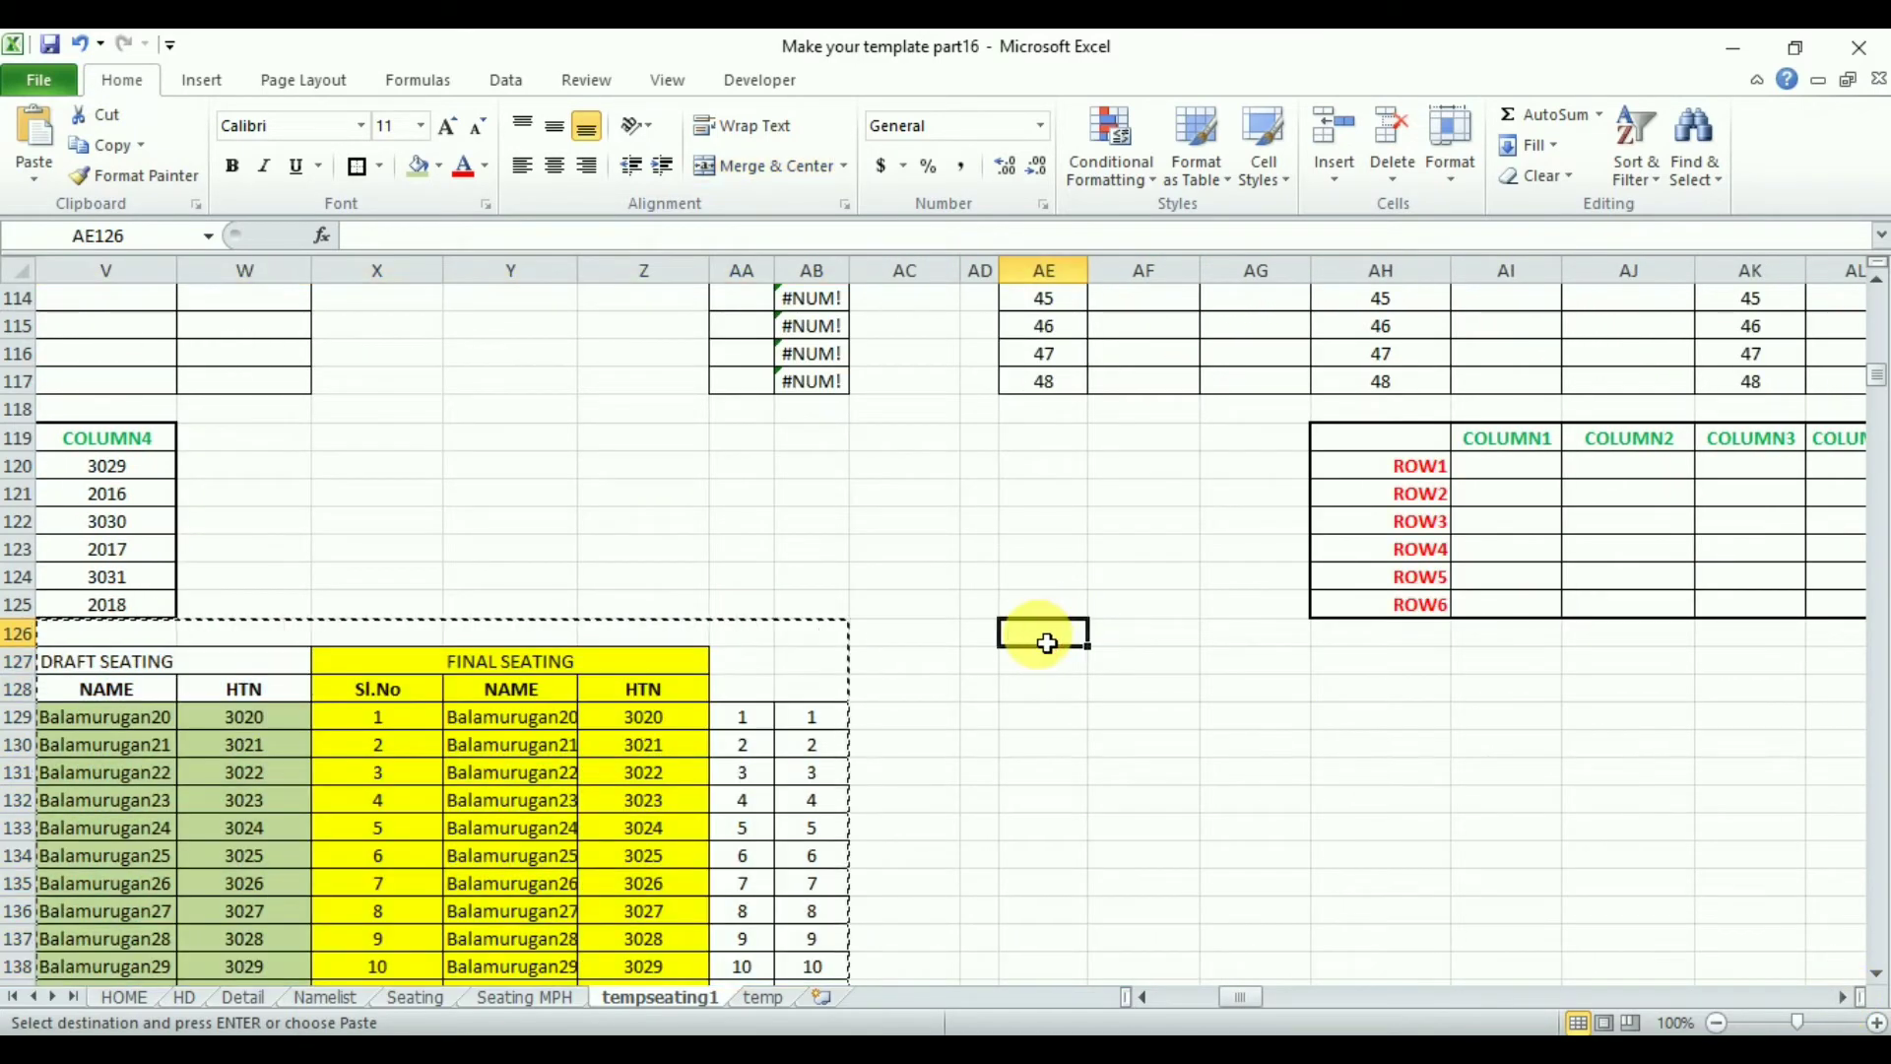
mouse_move(1239, 997)
left_mouse_down()
mouse_move(1196, 1012)
mouse_move(1245, 998)
left_mouse_up()
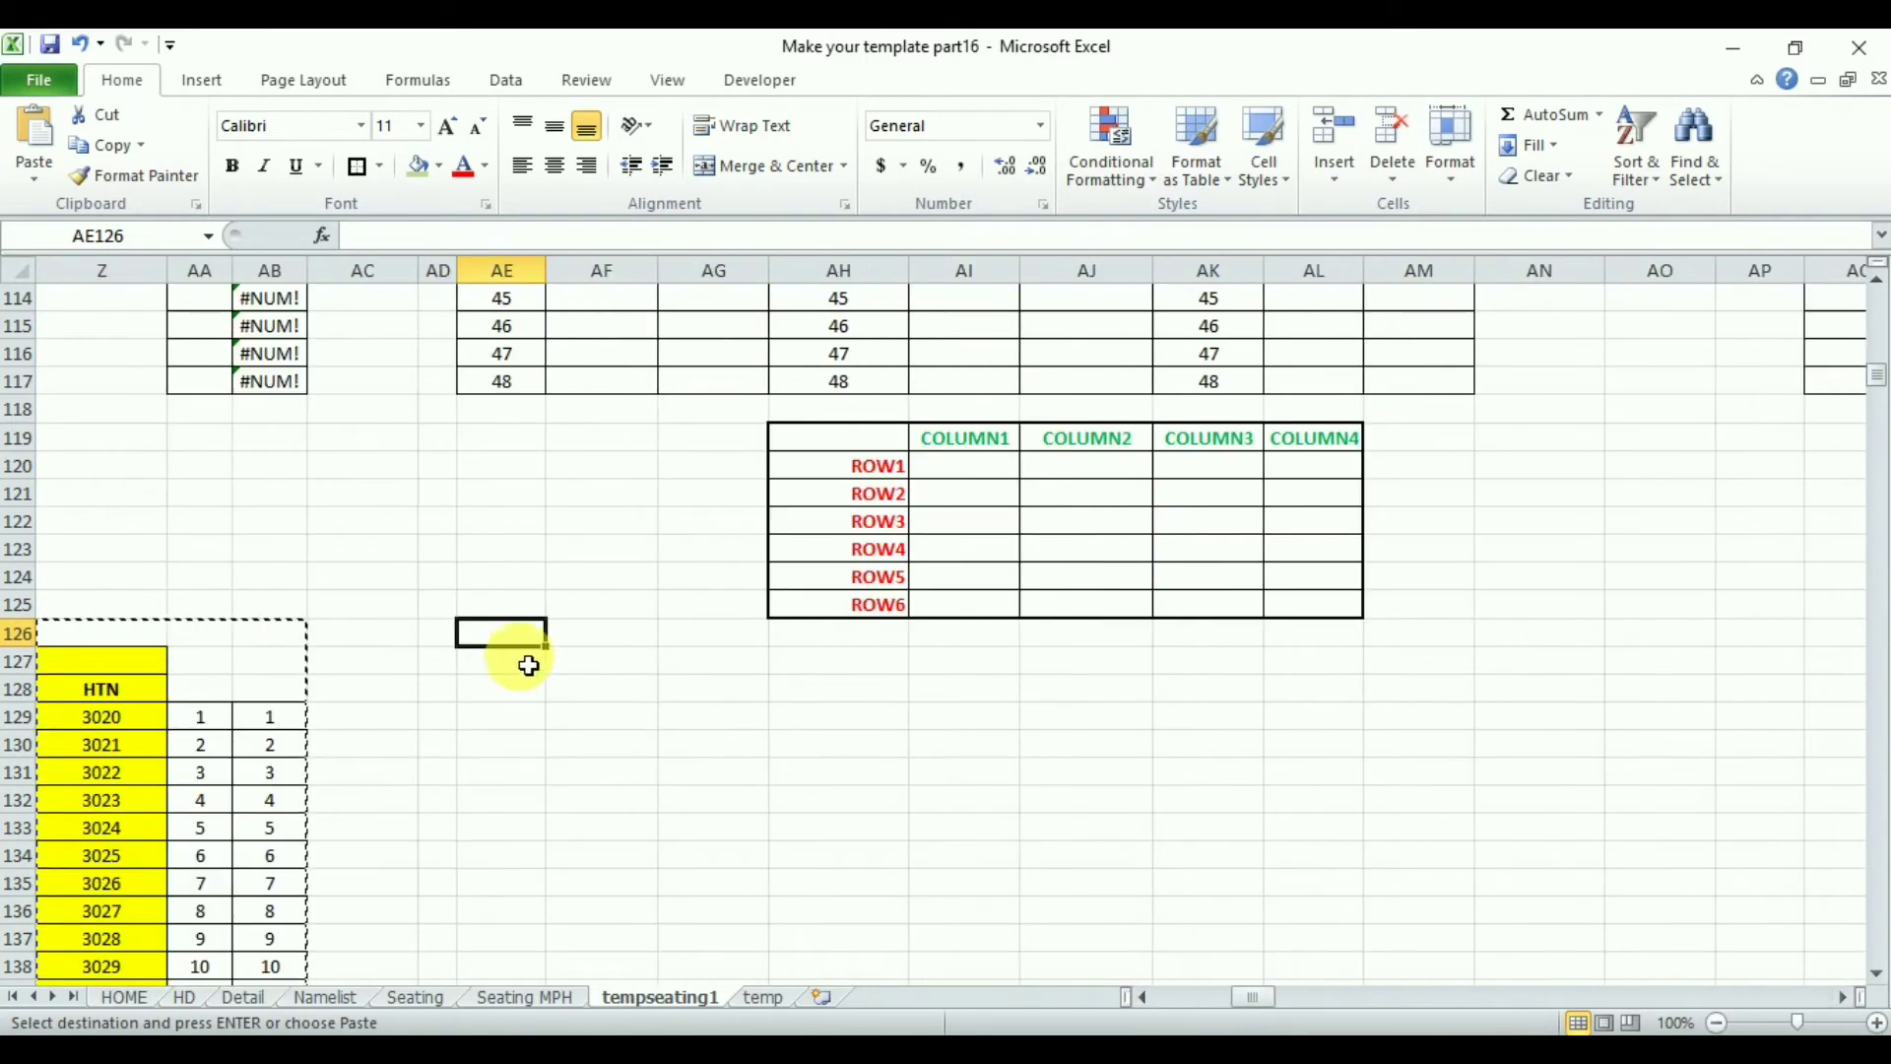
left_click(32, 123)
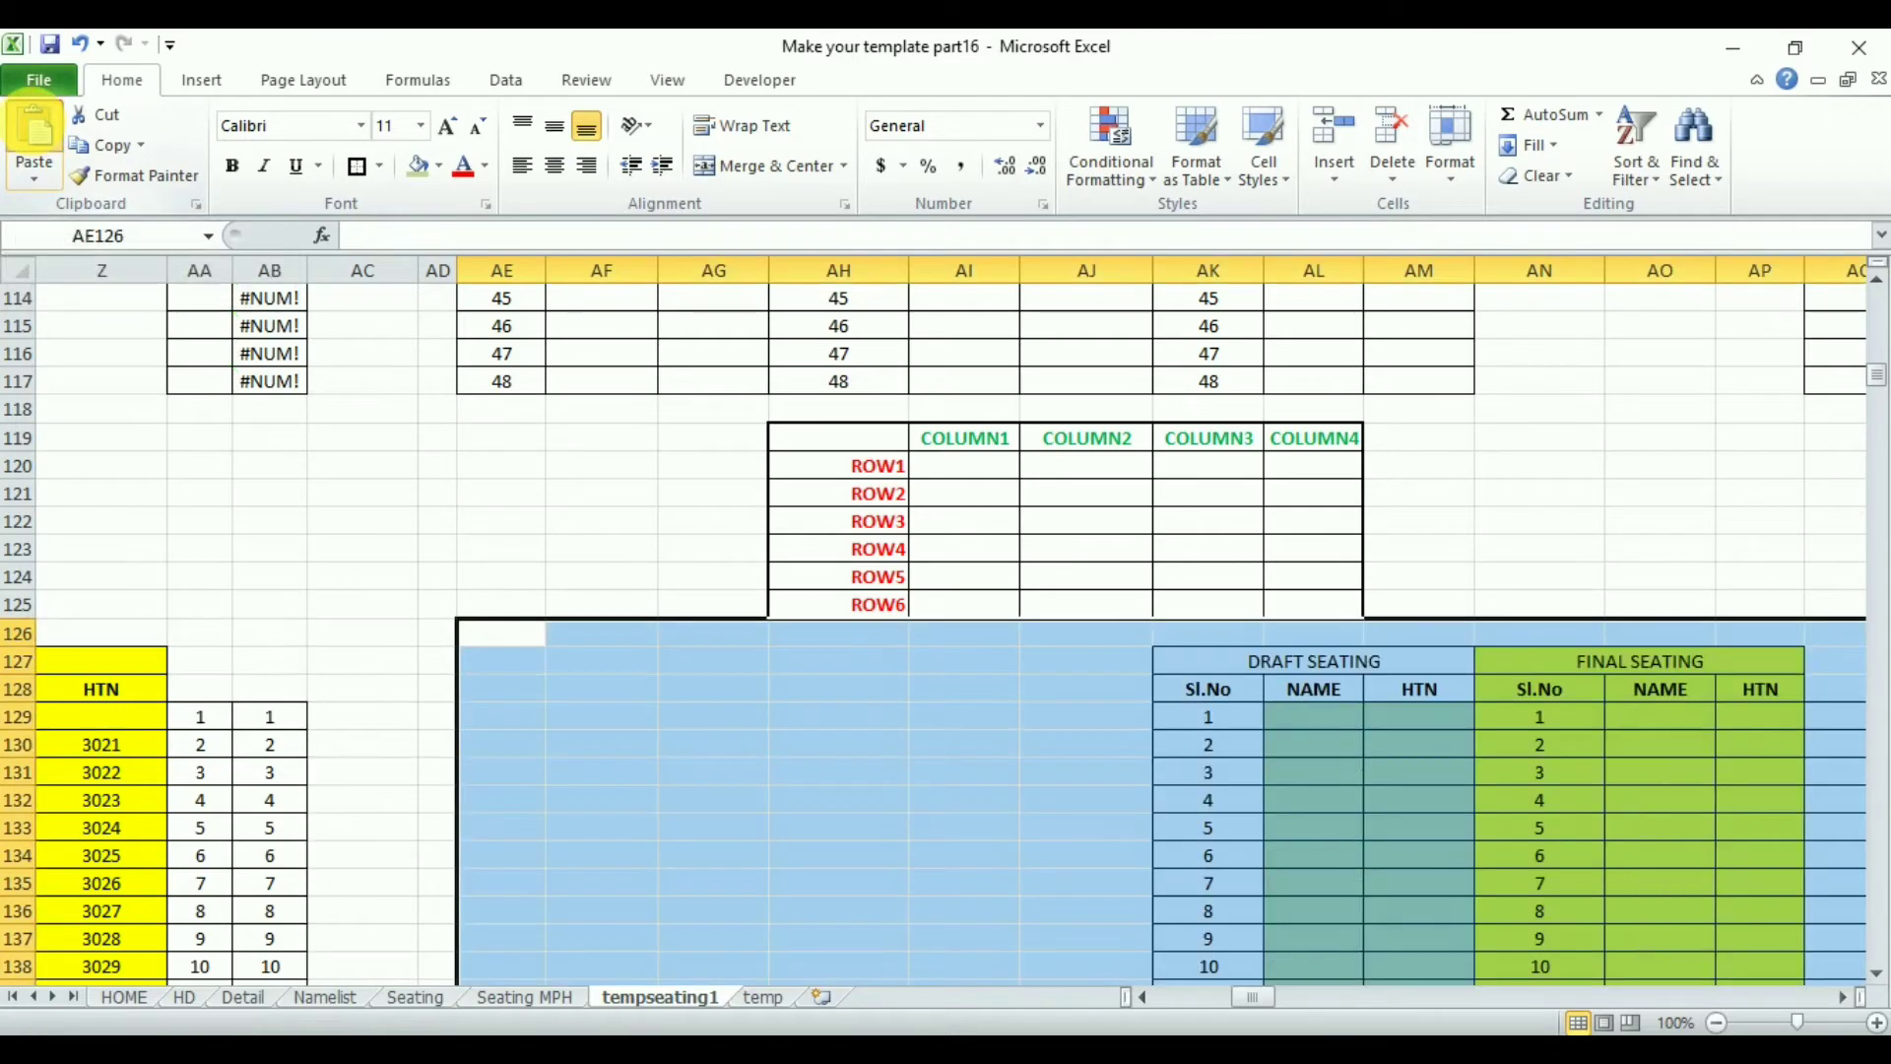
left_click(1843, 997)
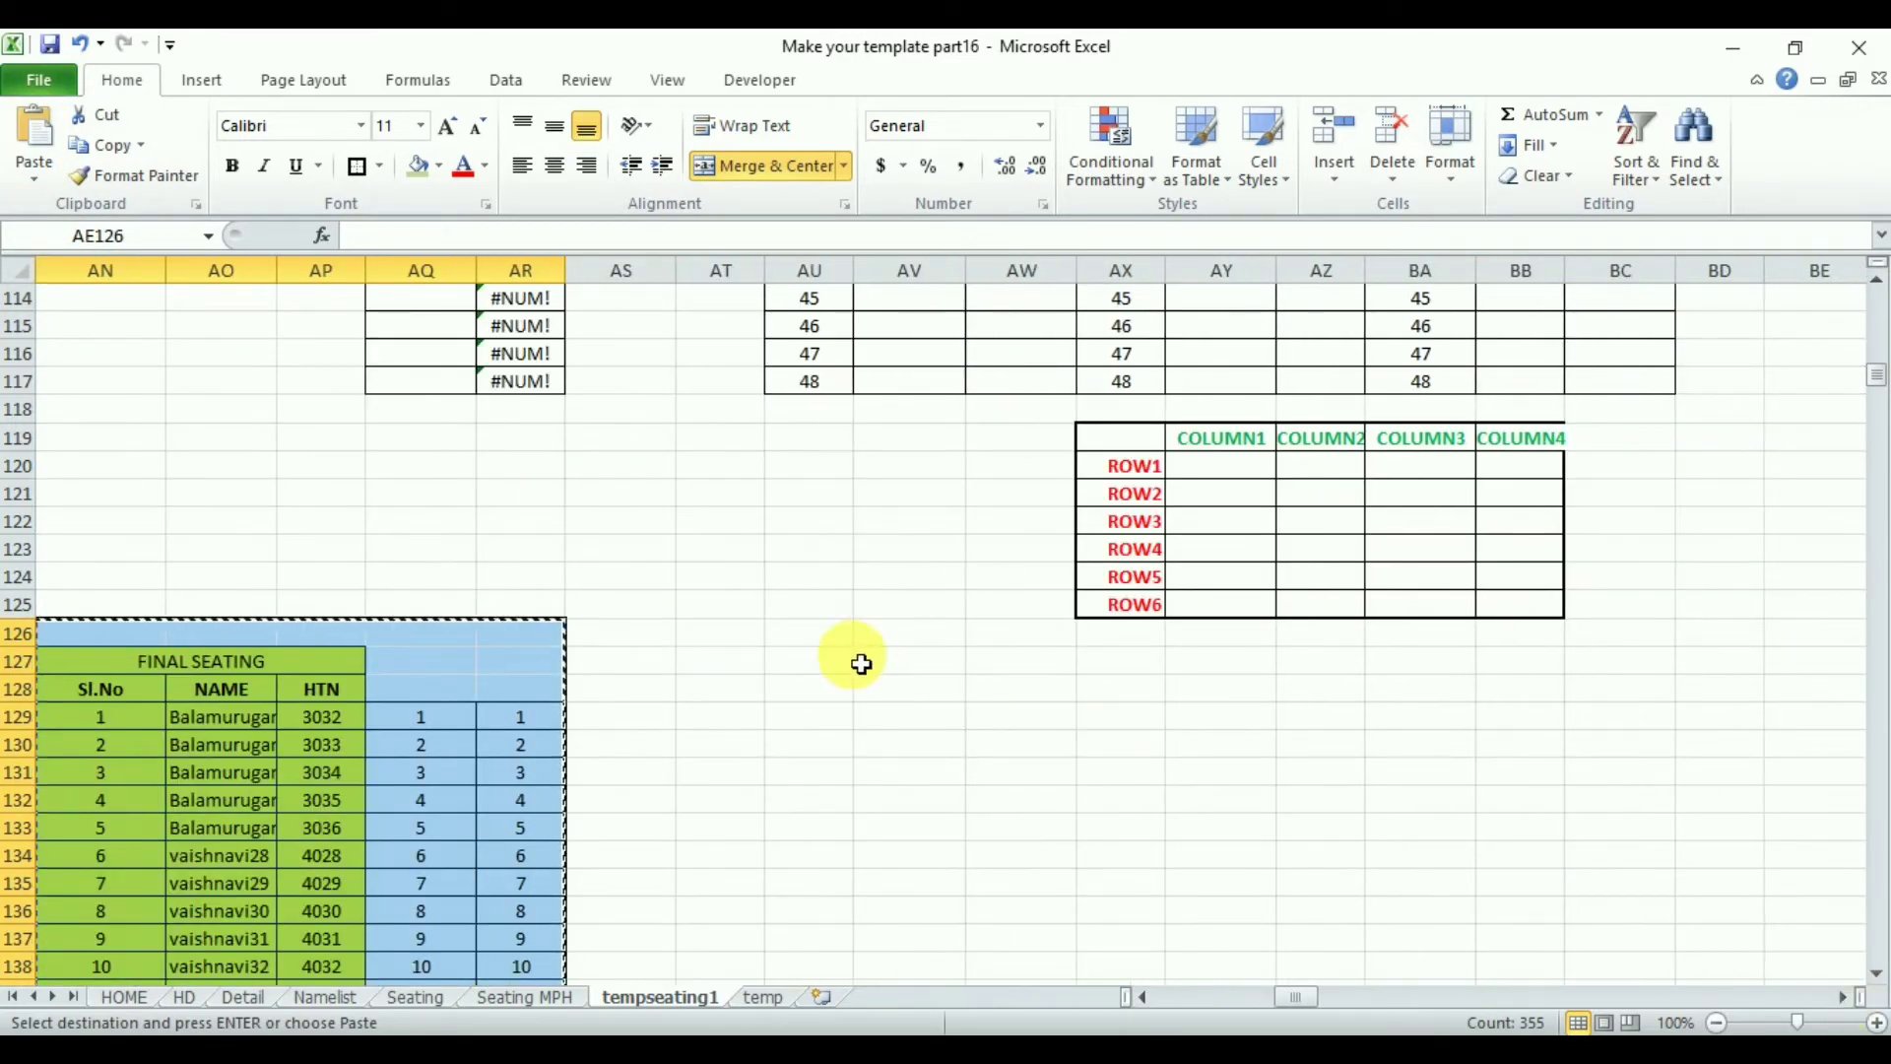
left_click(814, 644)
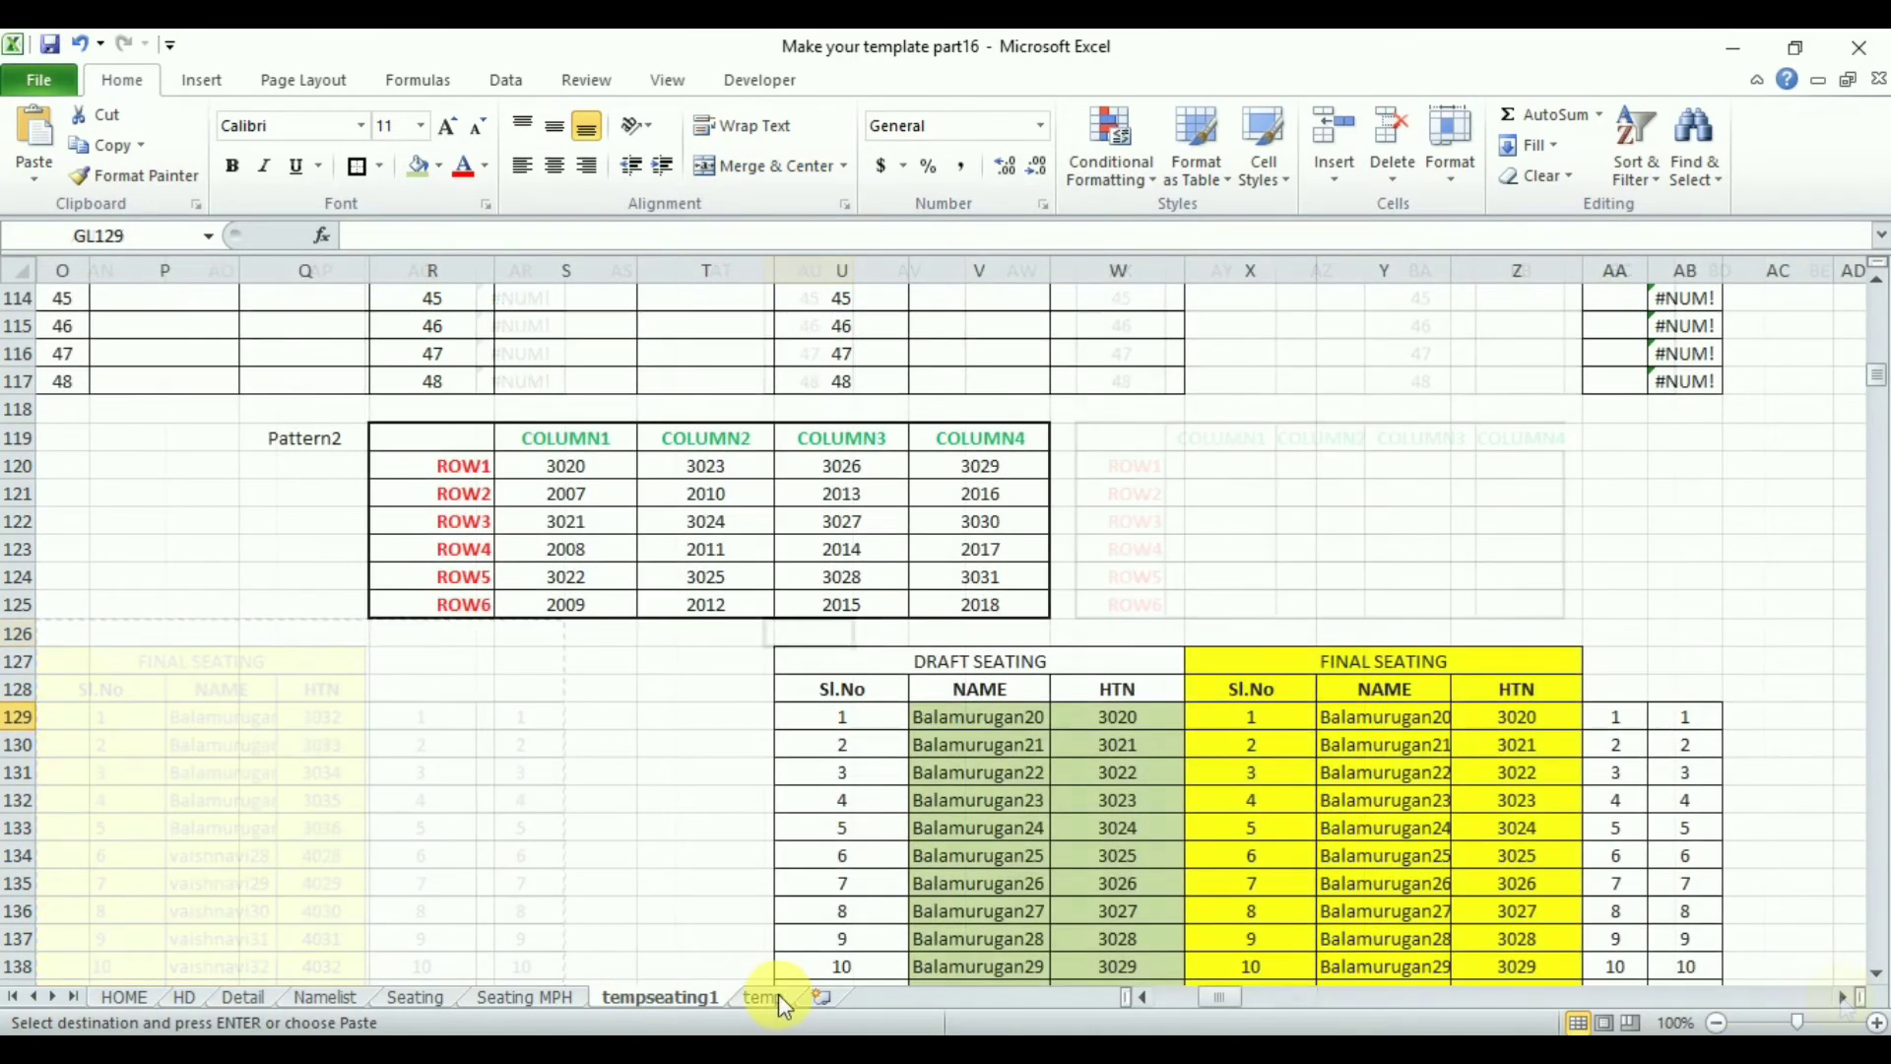
- Extend Hall2's COLUMN1 ROW1 formula in M12 on the temp sheet with a nested IF(pattern=3, tempseating1!AI179) branch
left_click(766, 997)
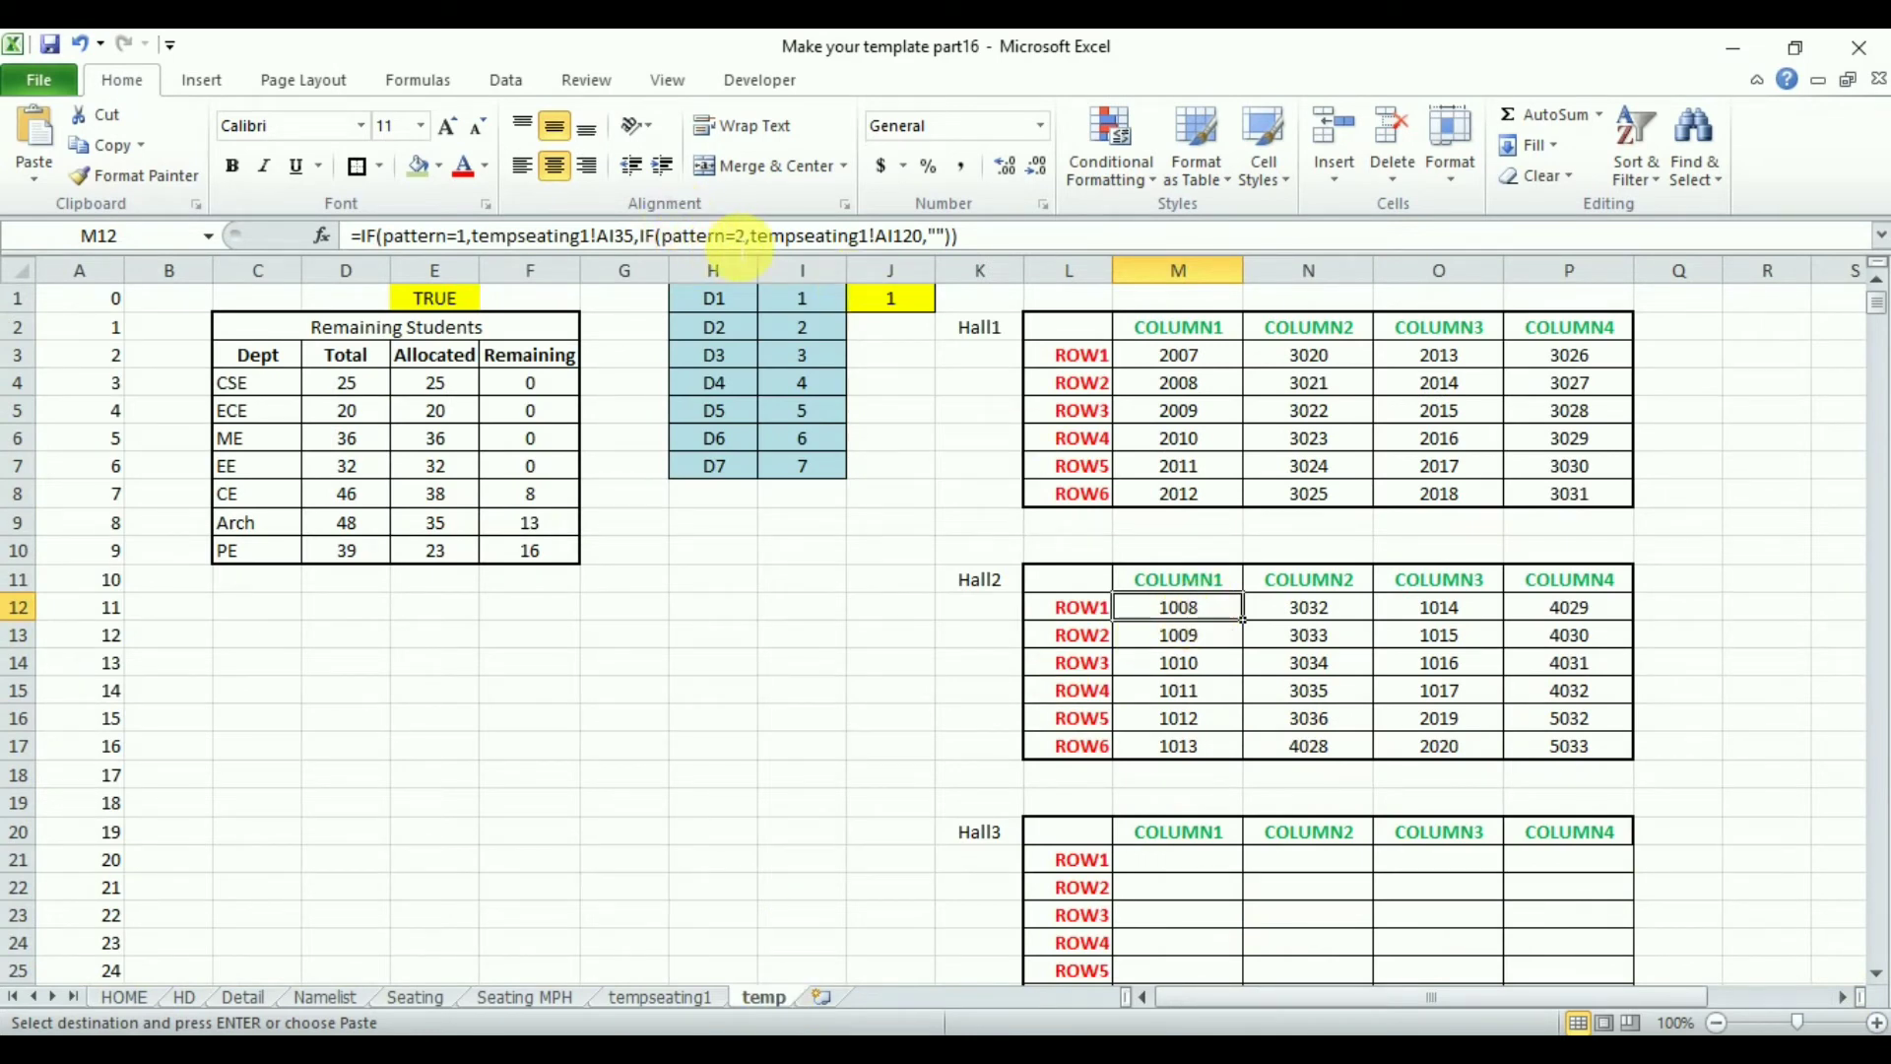
left_click(982, 244)
key("BackSpace")
key("BackSpace")
key("BackSpace")
key("BackSpace")
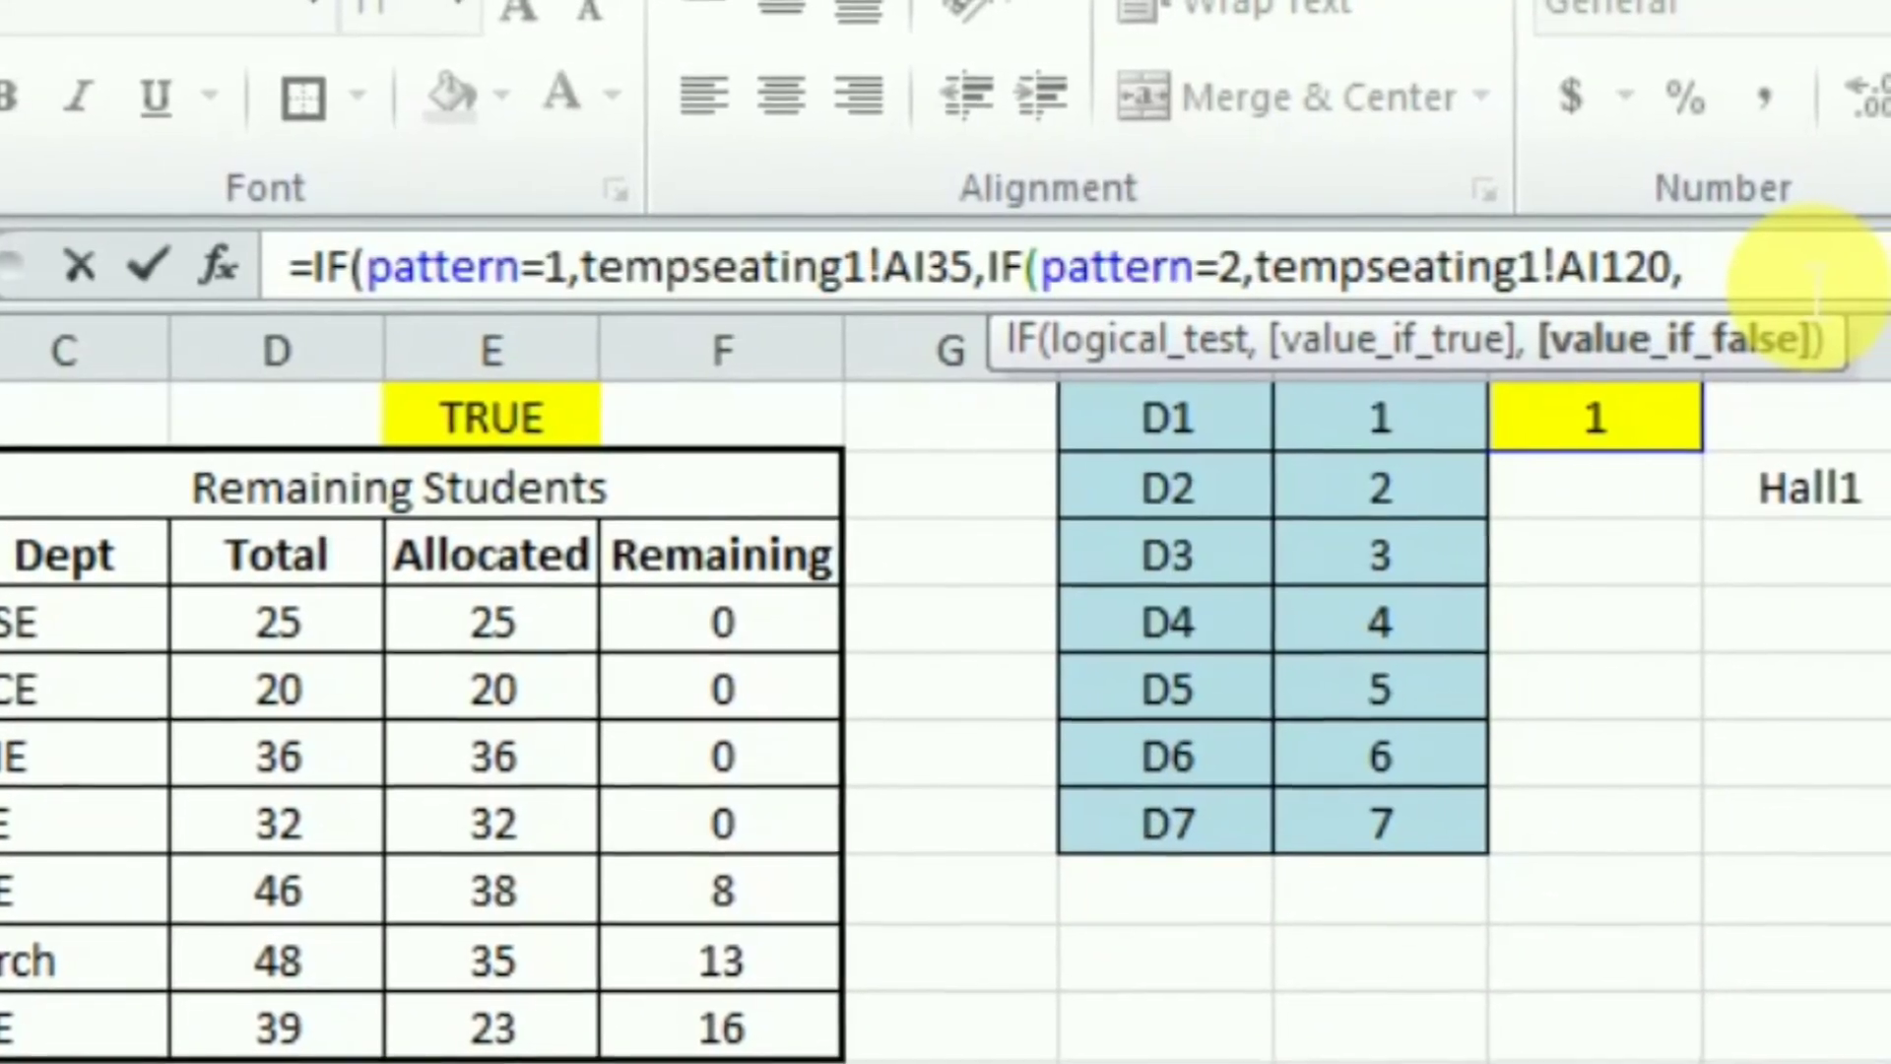
type("if")
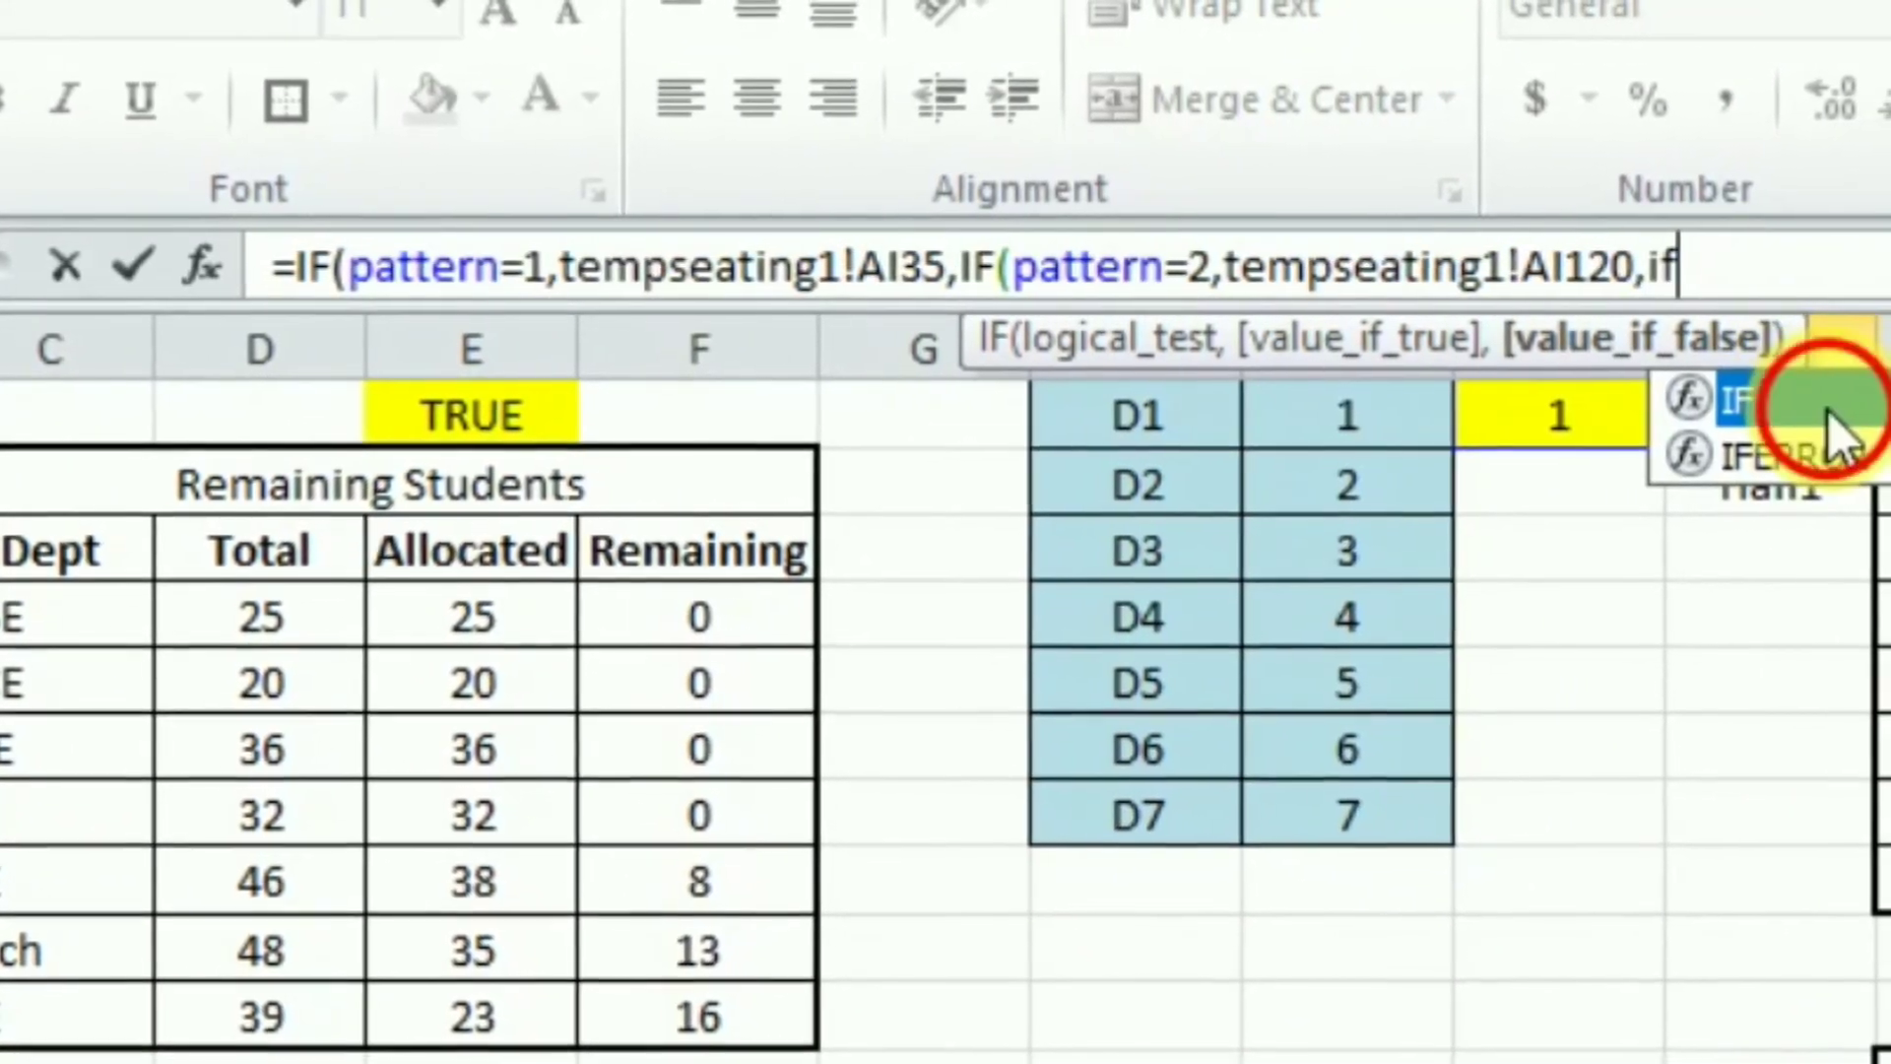
double_click(1832, 404)
type("pattern")
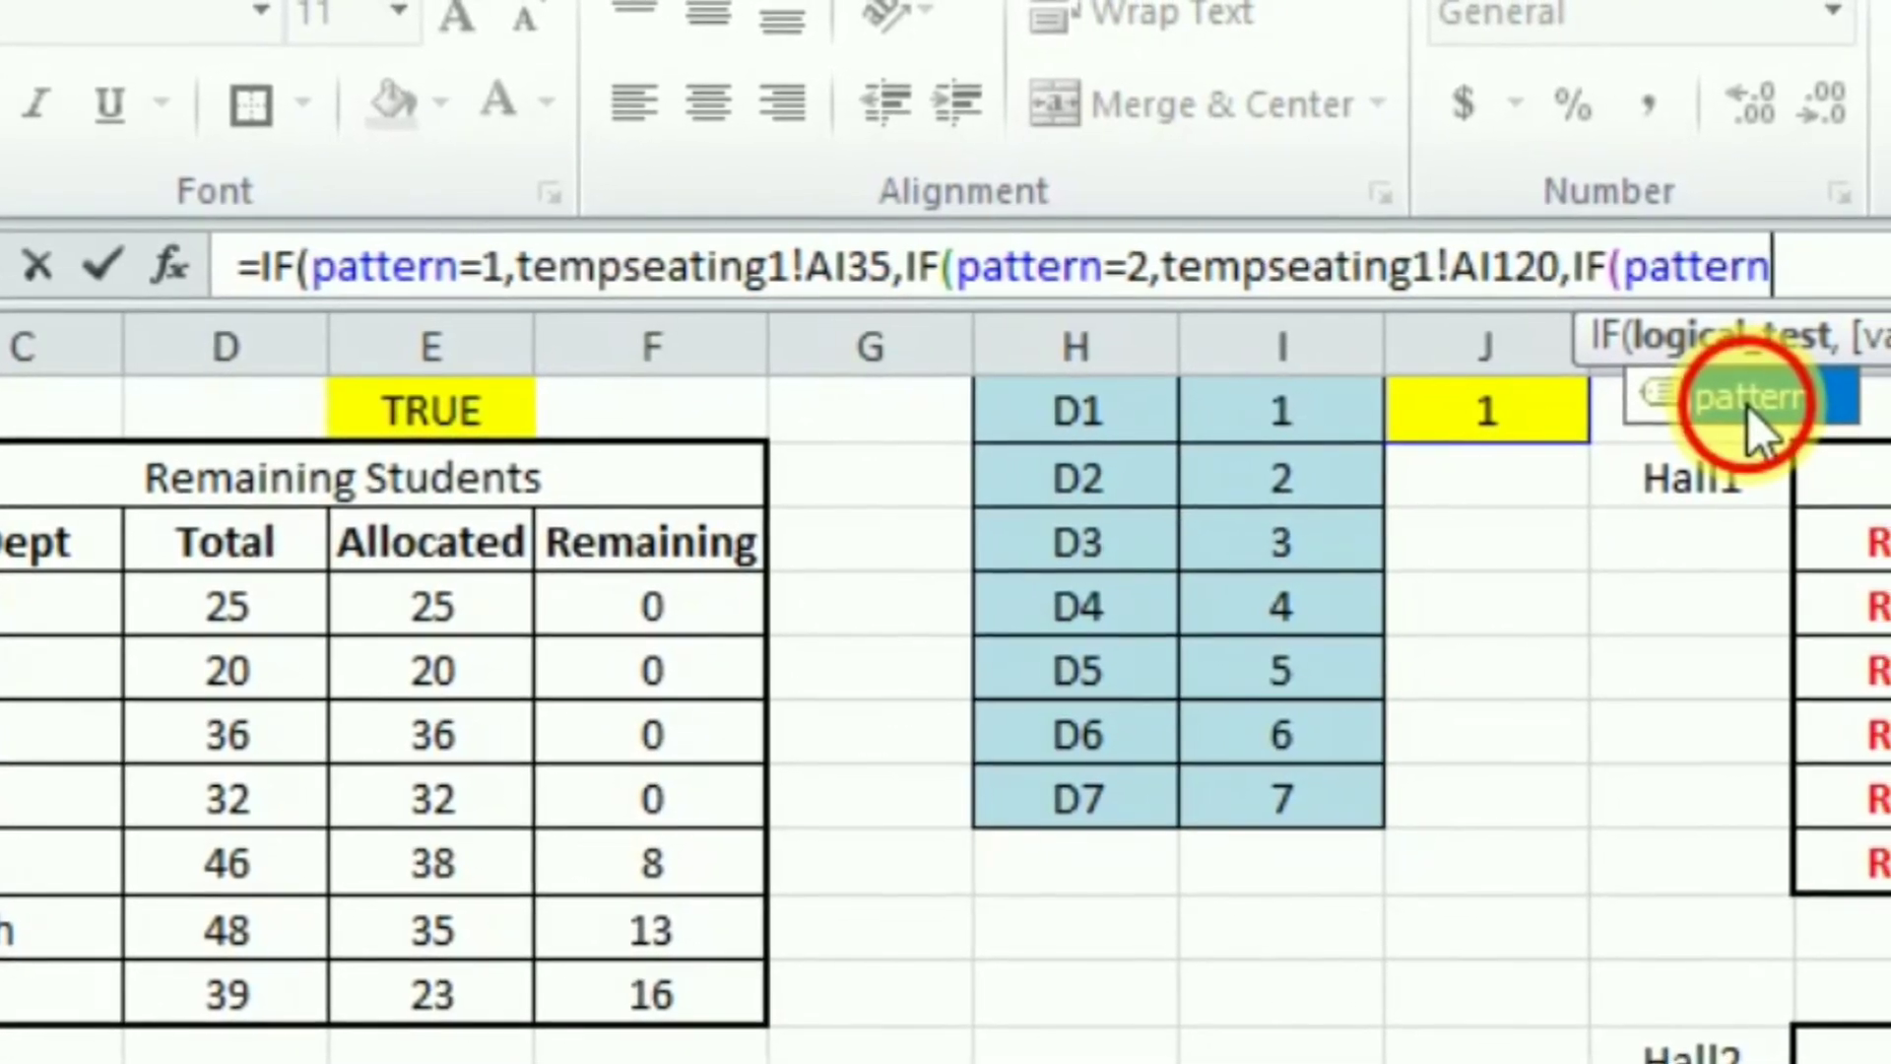
double_click(1763, 404)
type("=3")
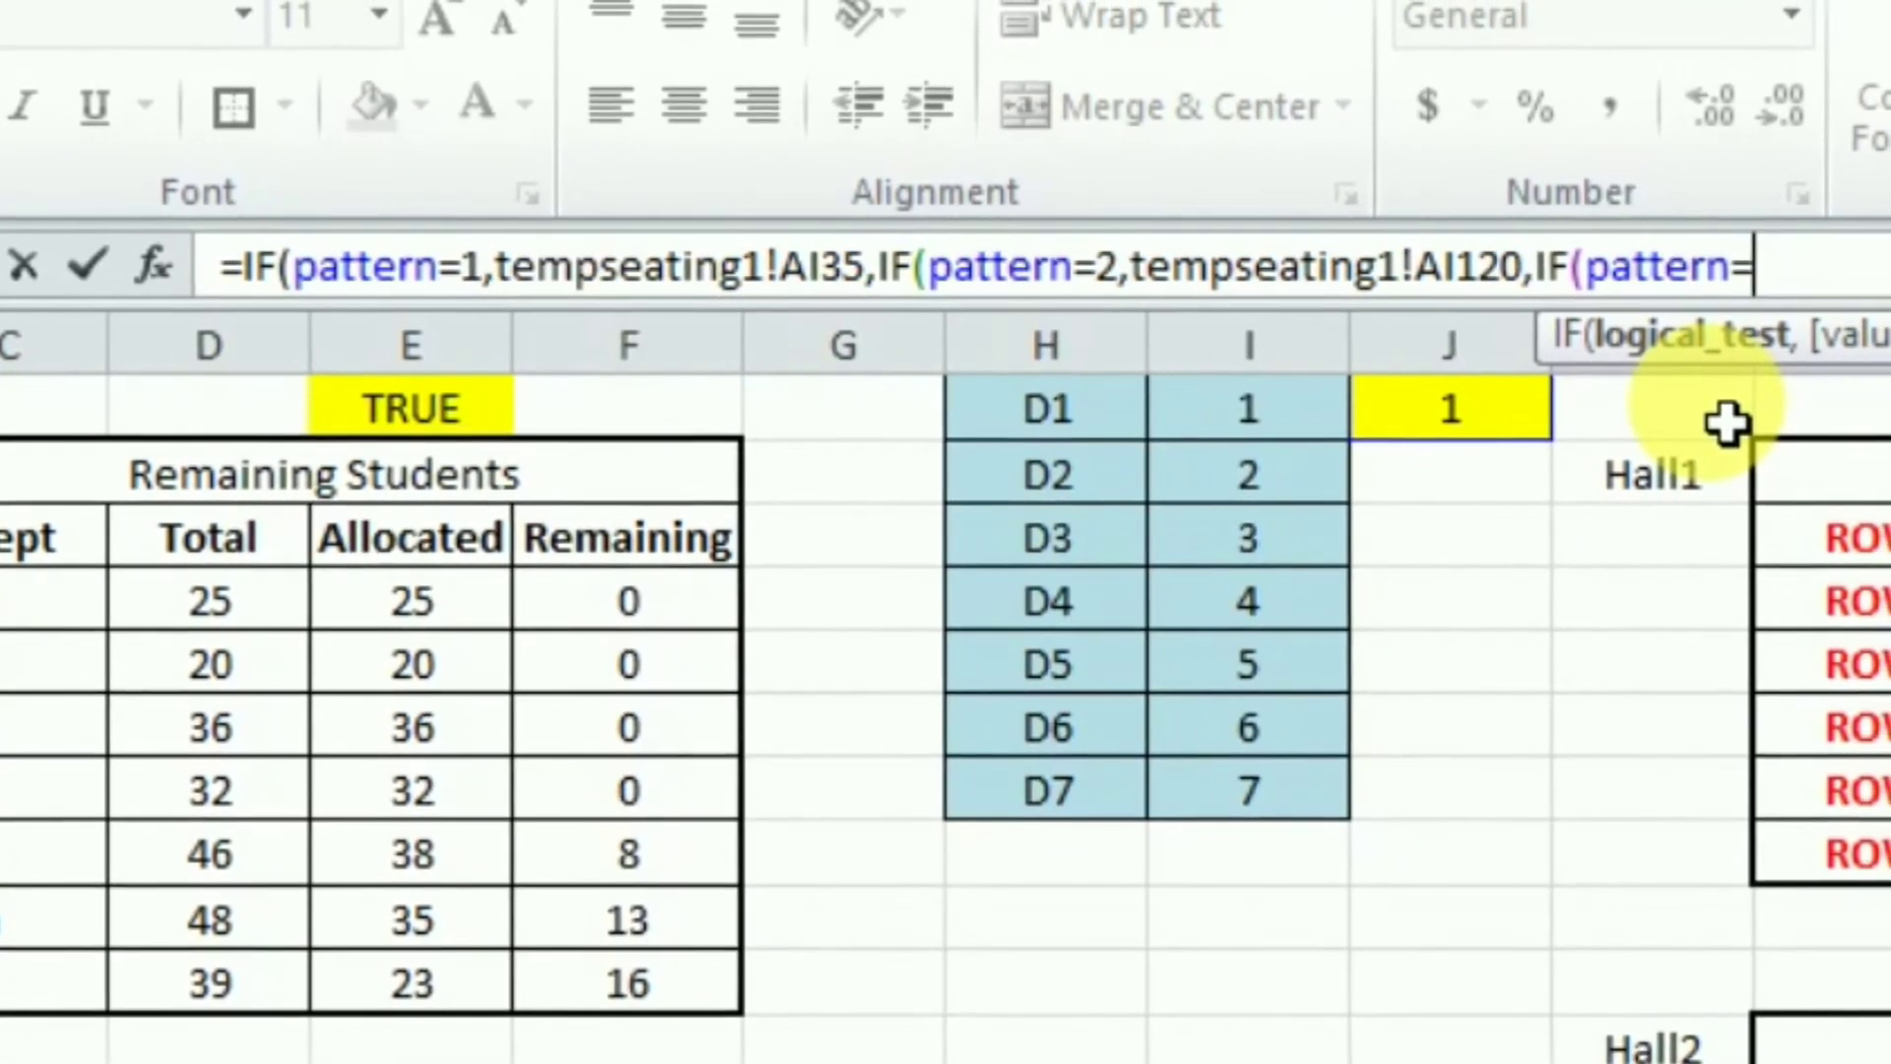
type(",")
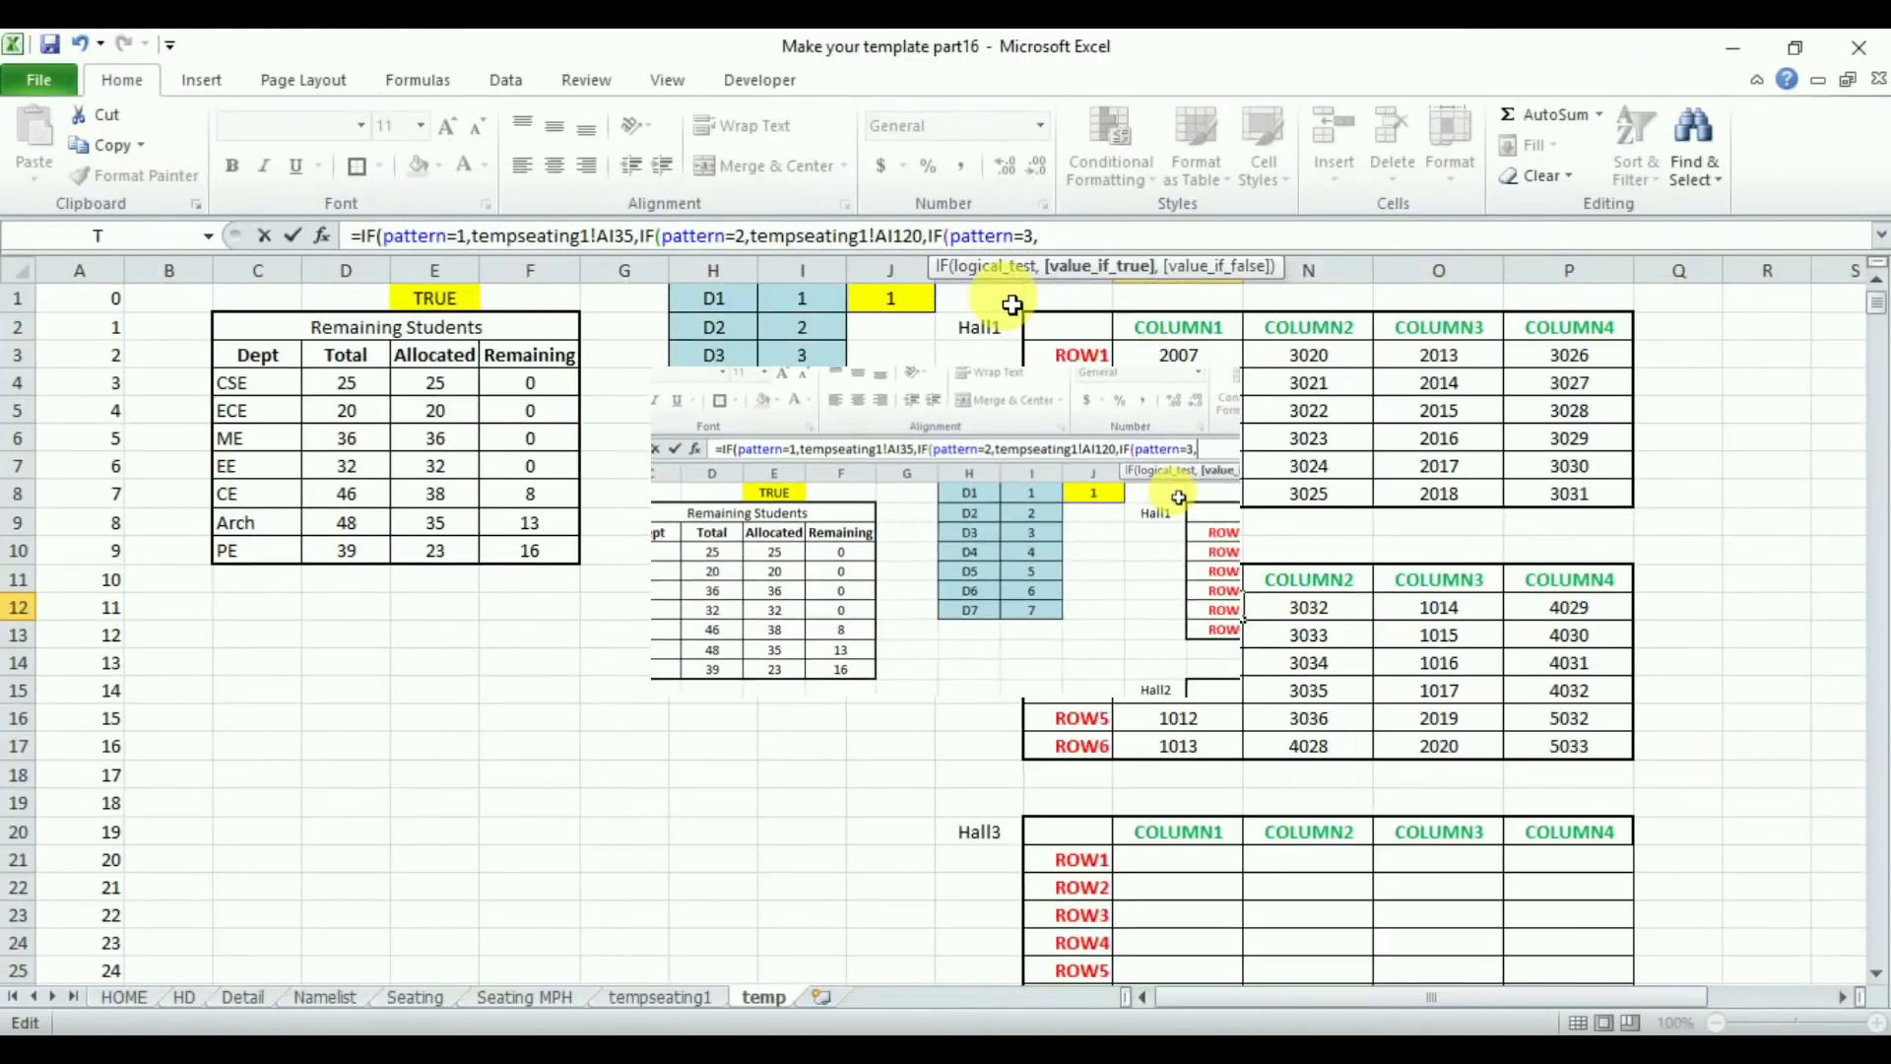
left_click(677, 999)
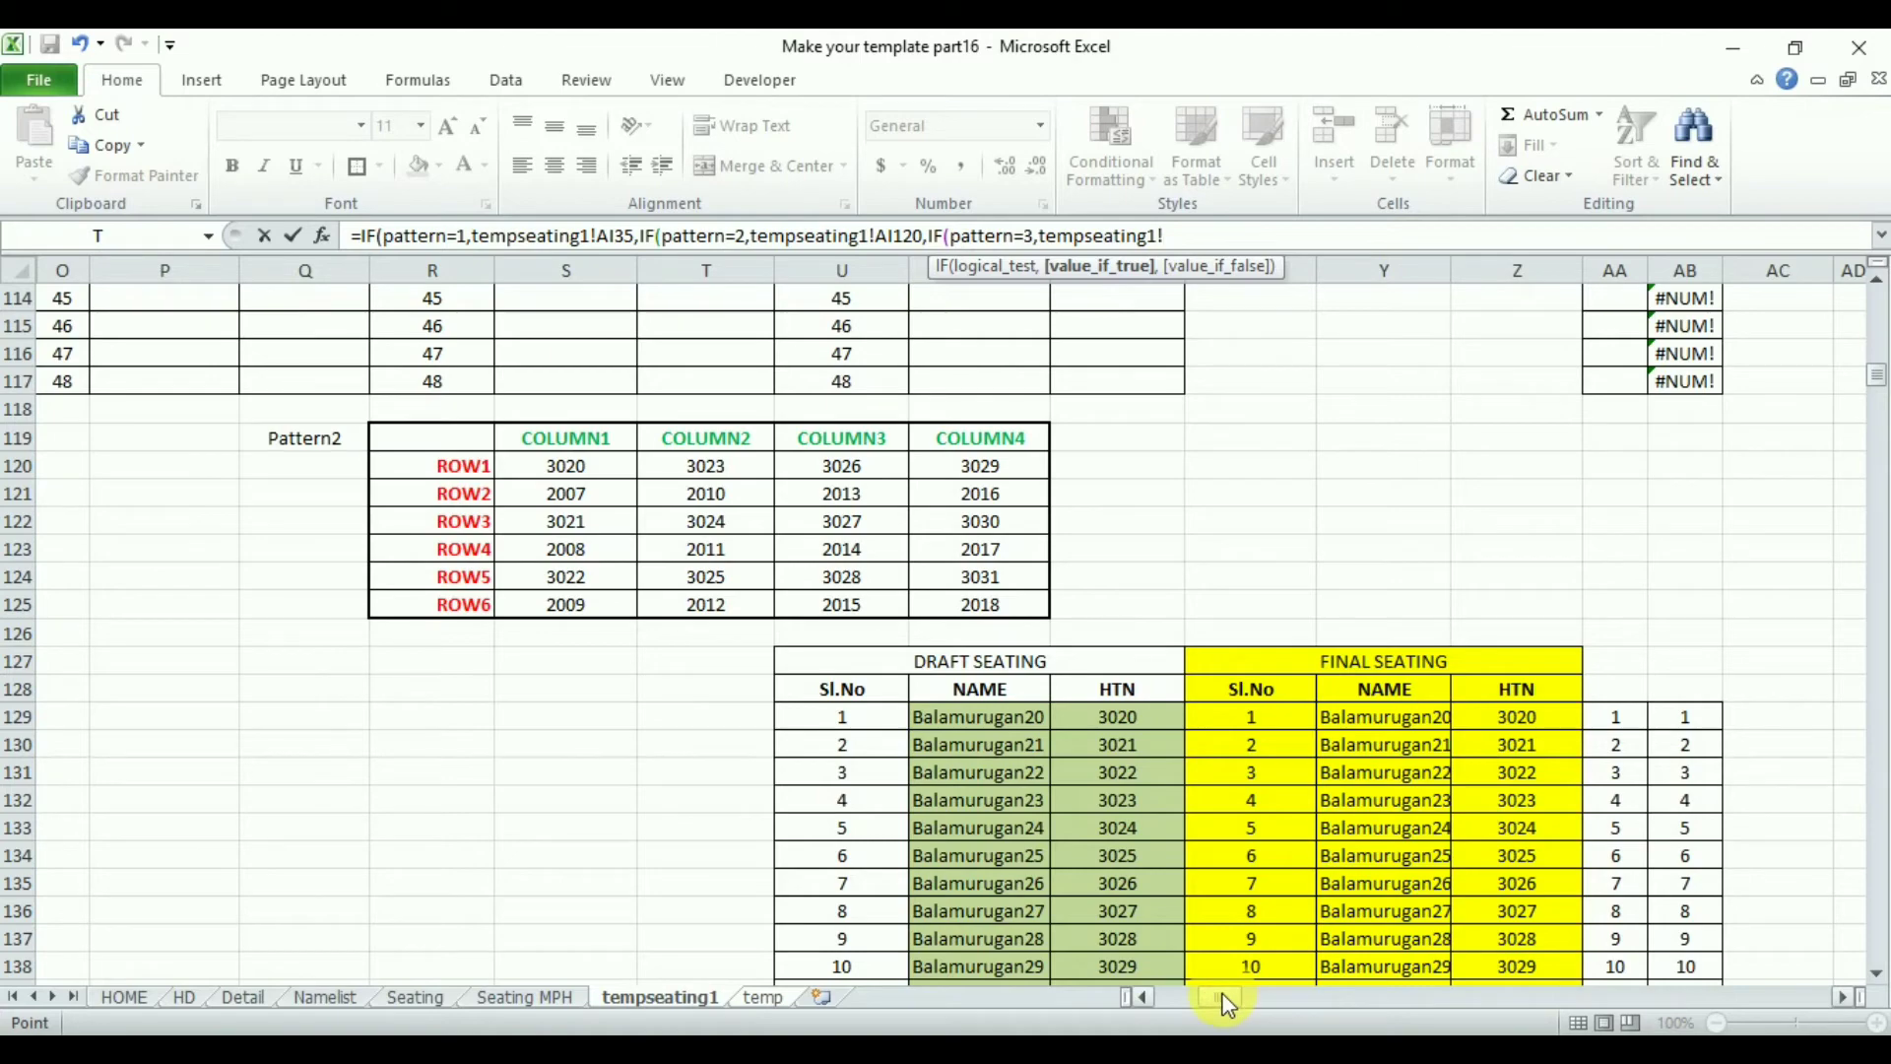
mouse_move(1226, 1002)
left_mouse_down()
mouse_move(1197, 1003)
mouse_move(1222, 1003)
left_mouse_up()
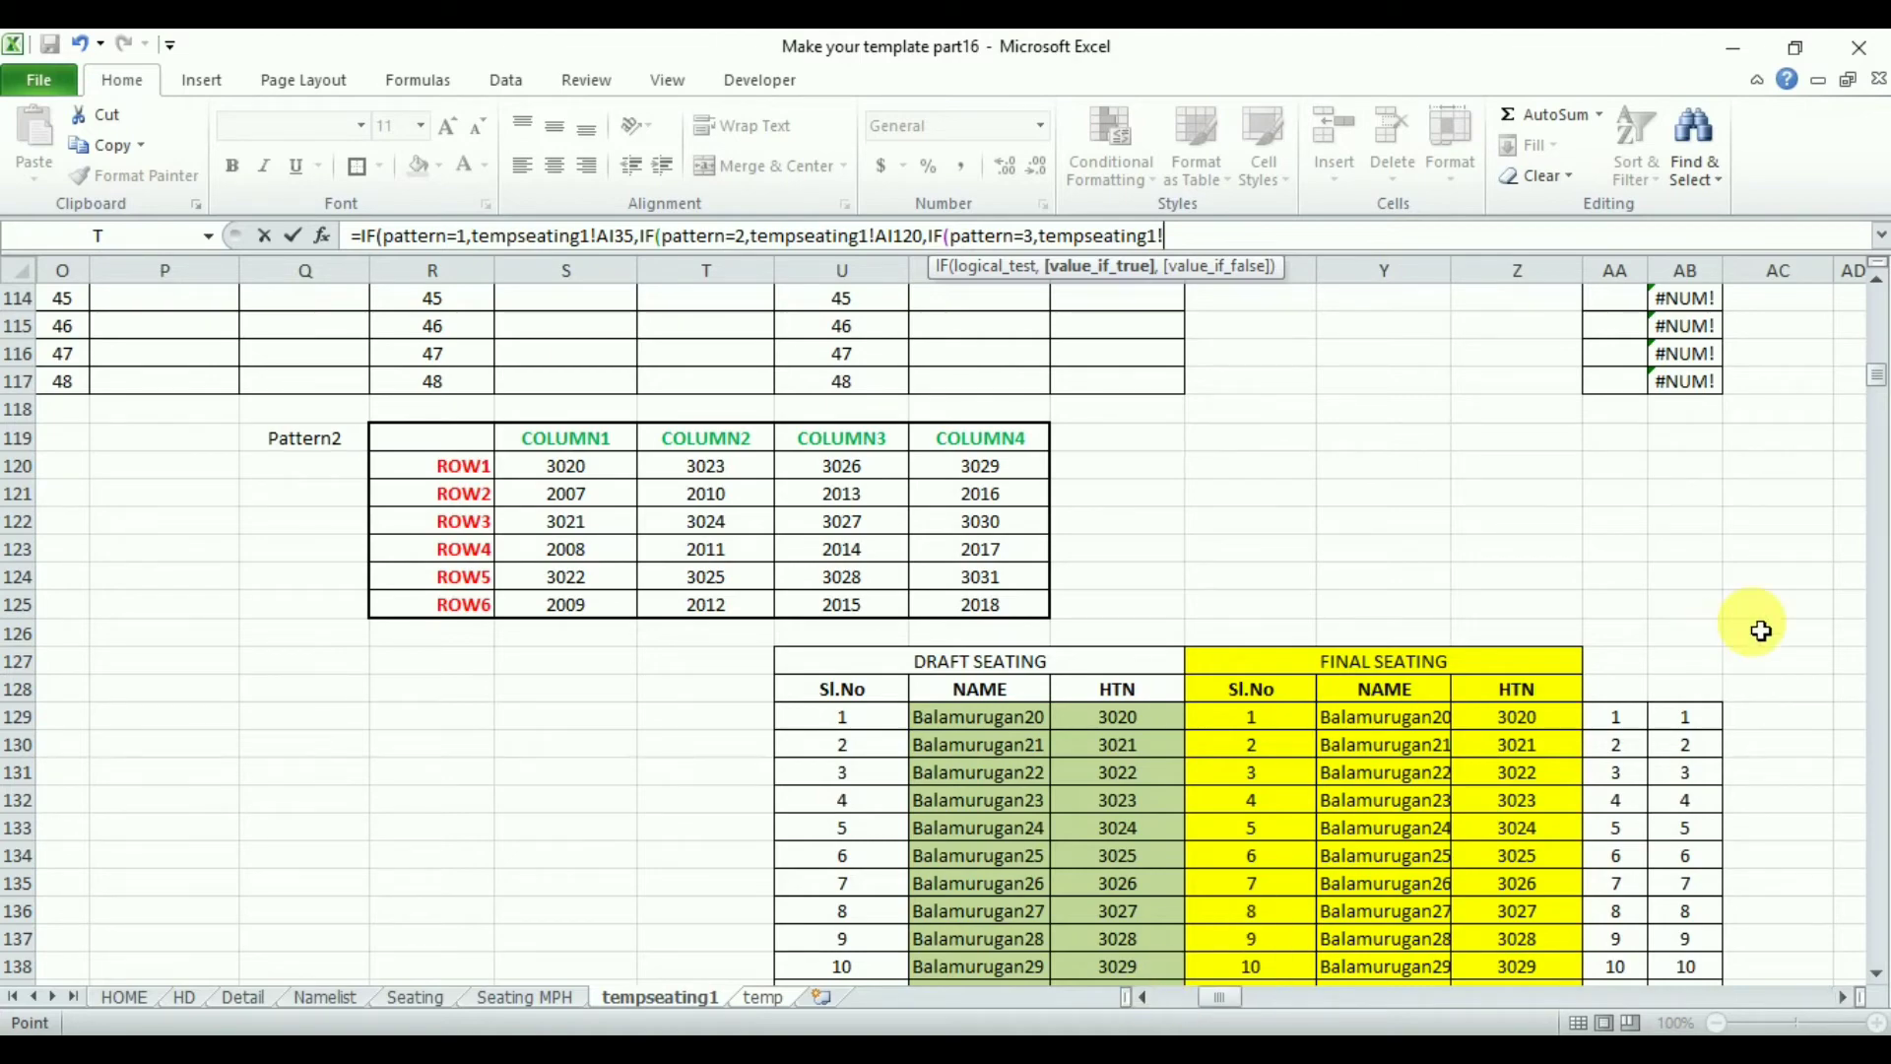
left_click(1840, 996)
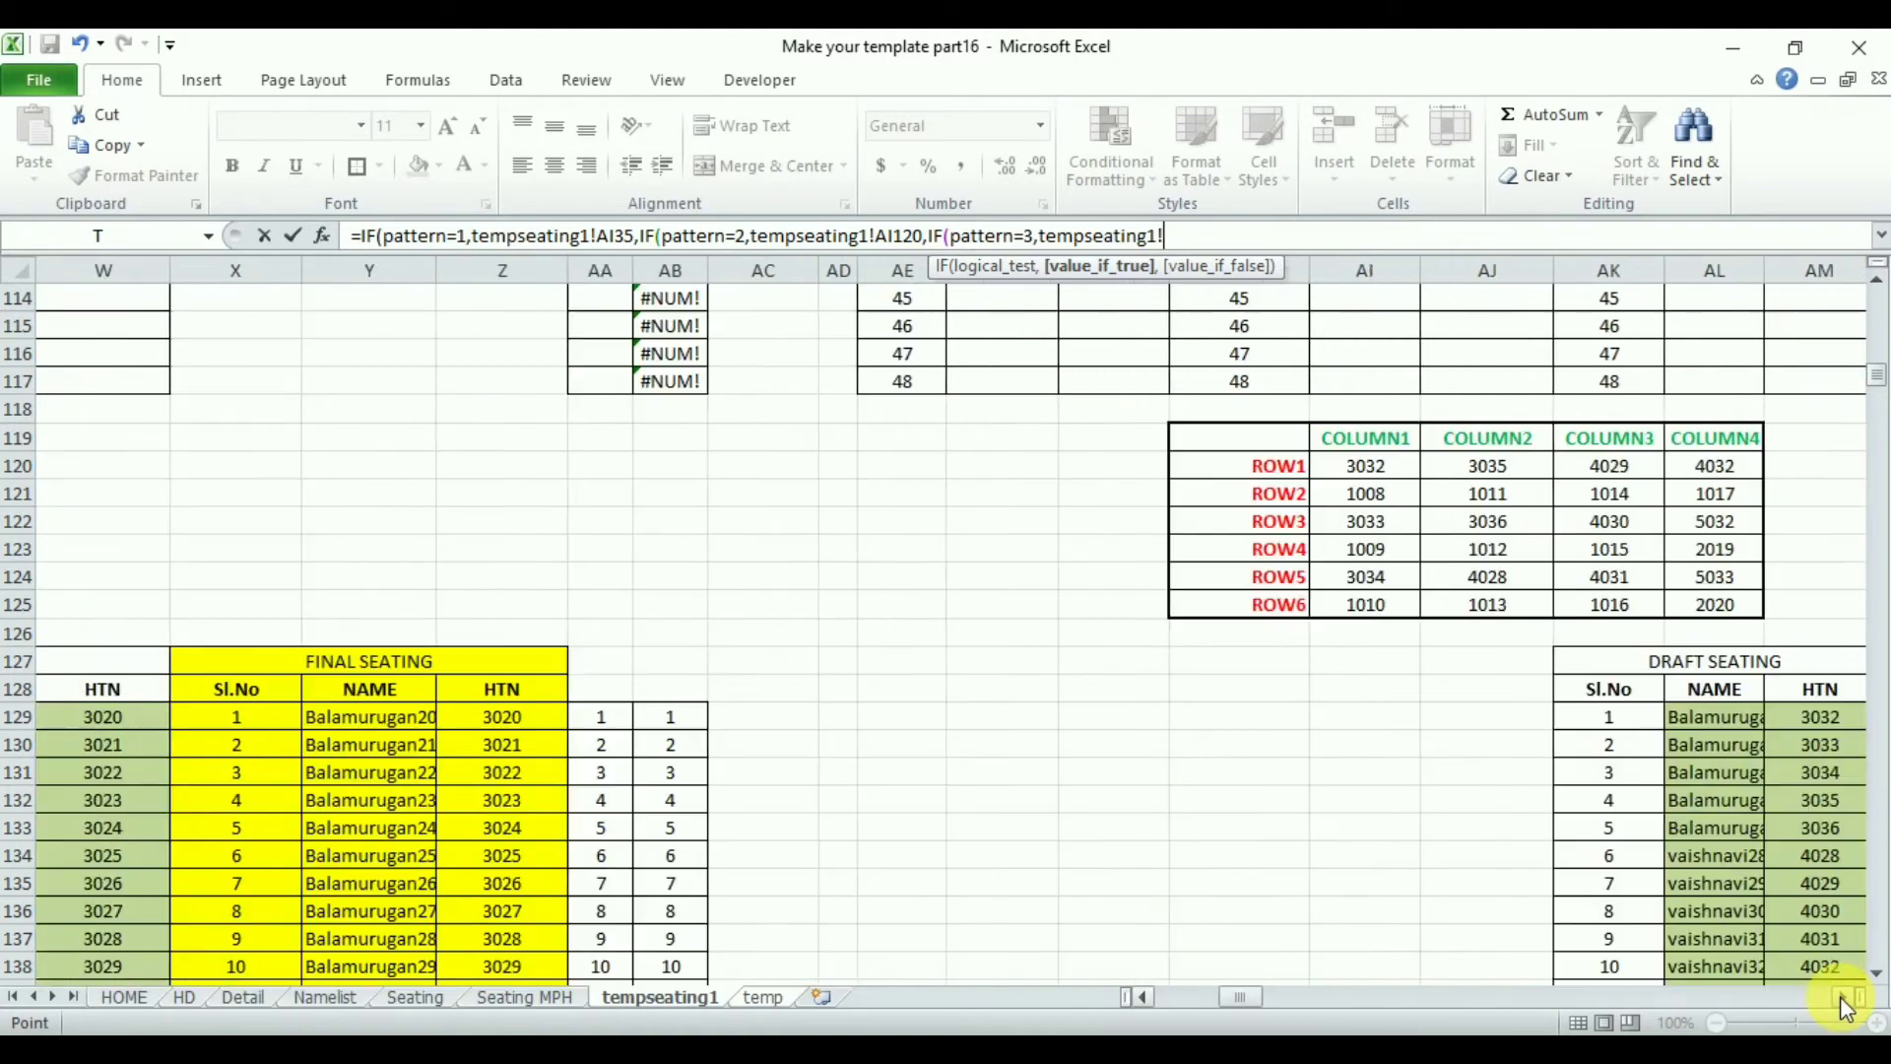
left_click(1840, 996)
left_click(1840, 995)
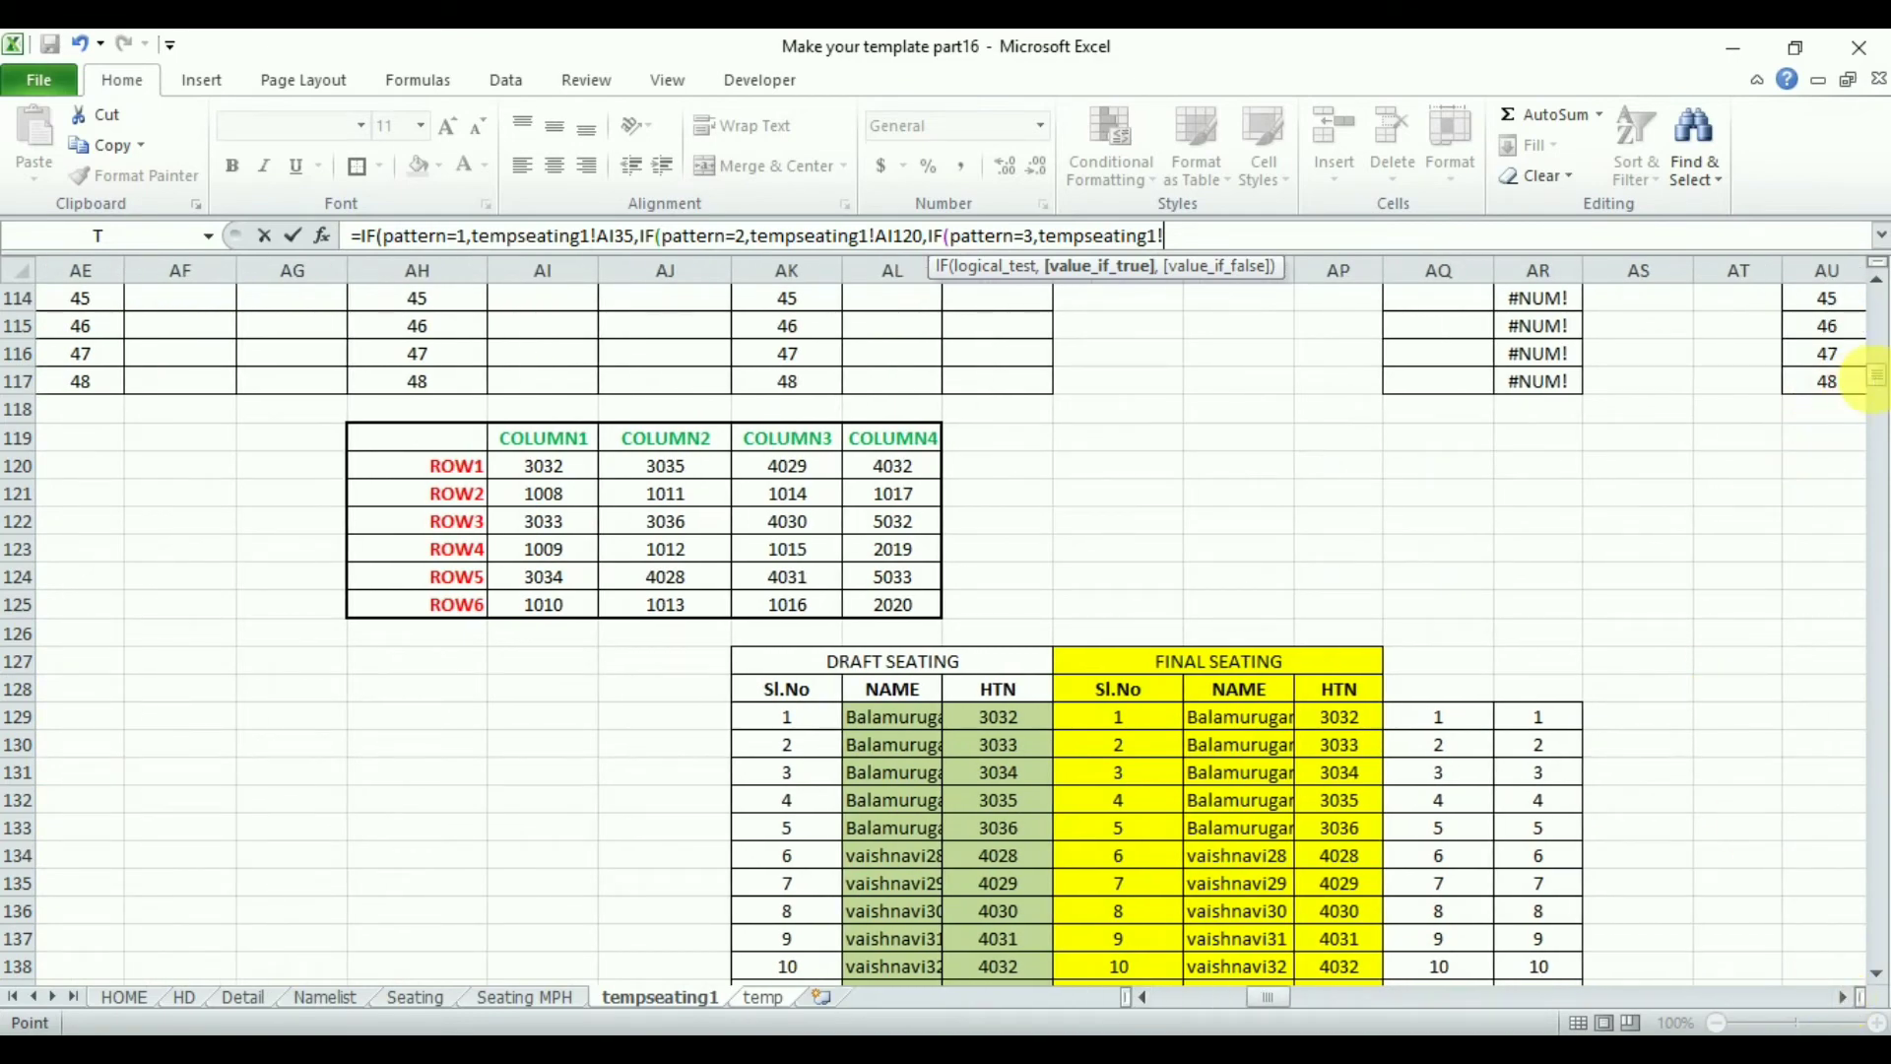
left_click_drag(1877, 389, 1877, 308)
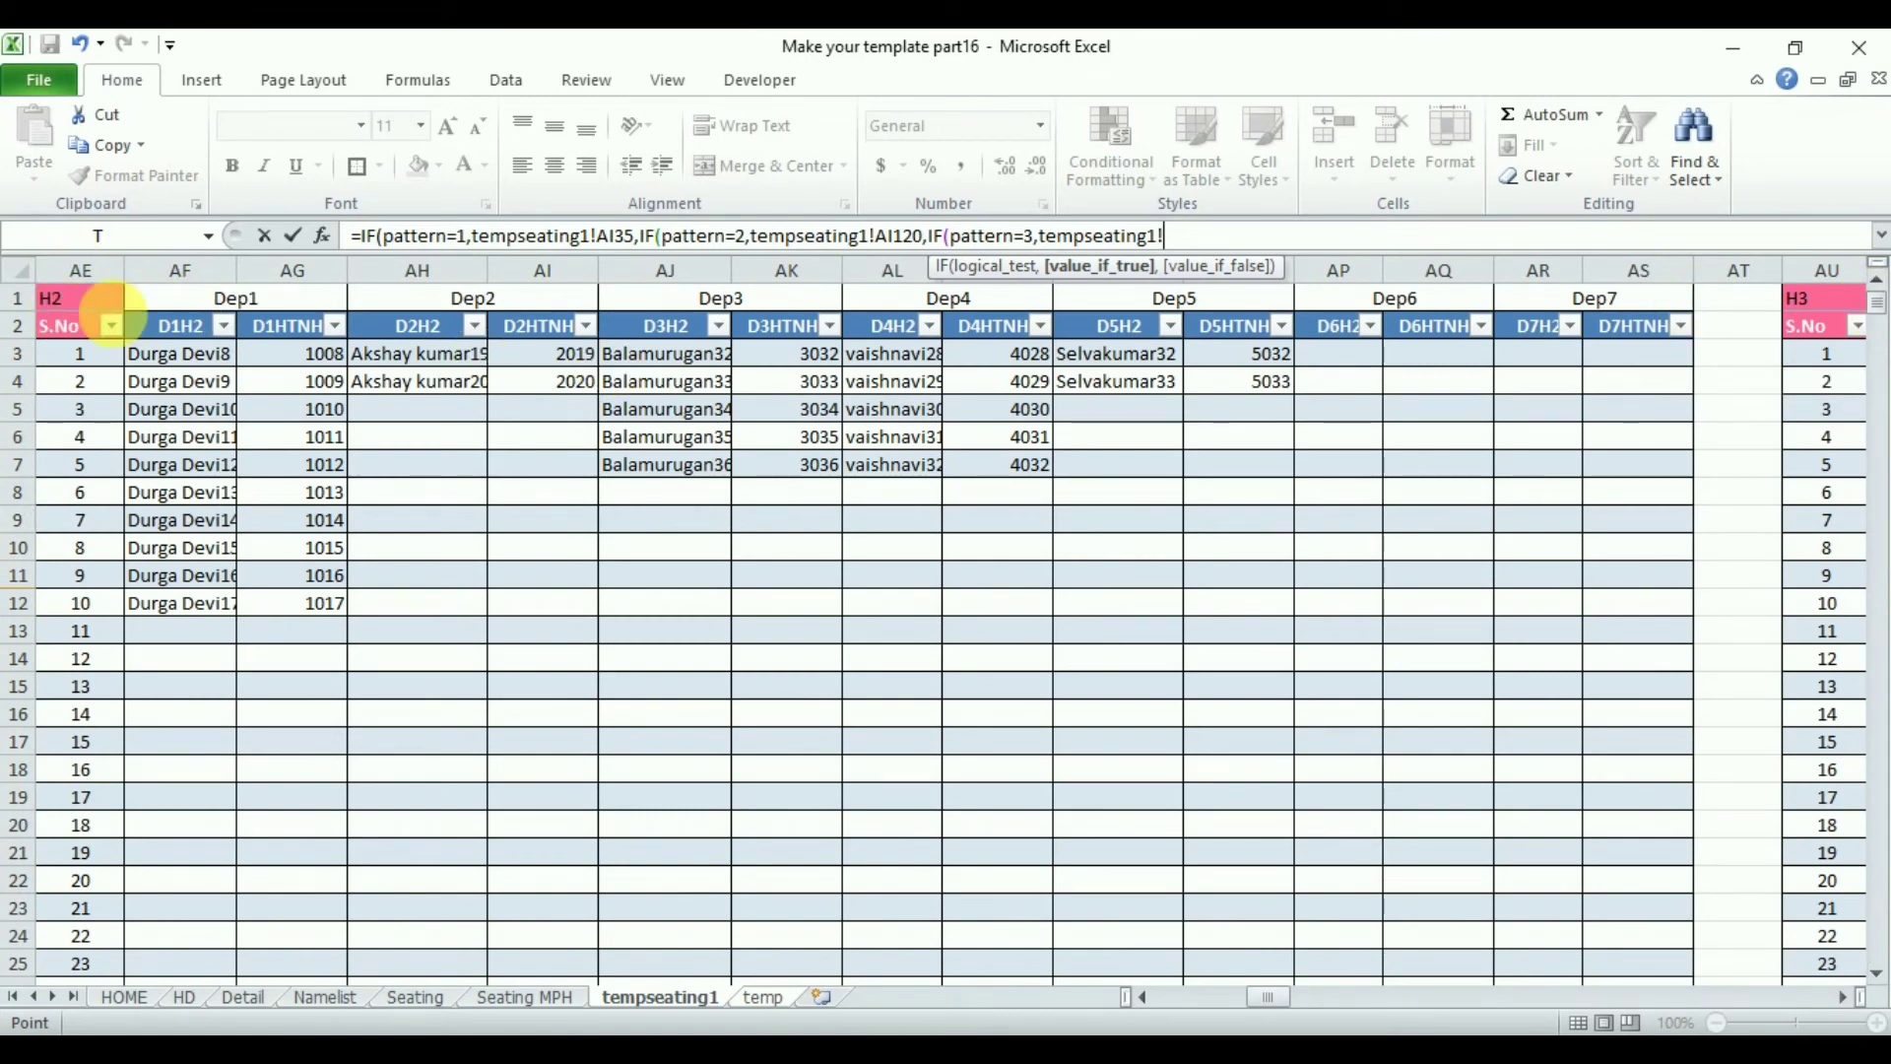
left_click_drag(1881, 315, 1877, 413)
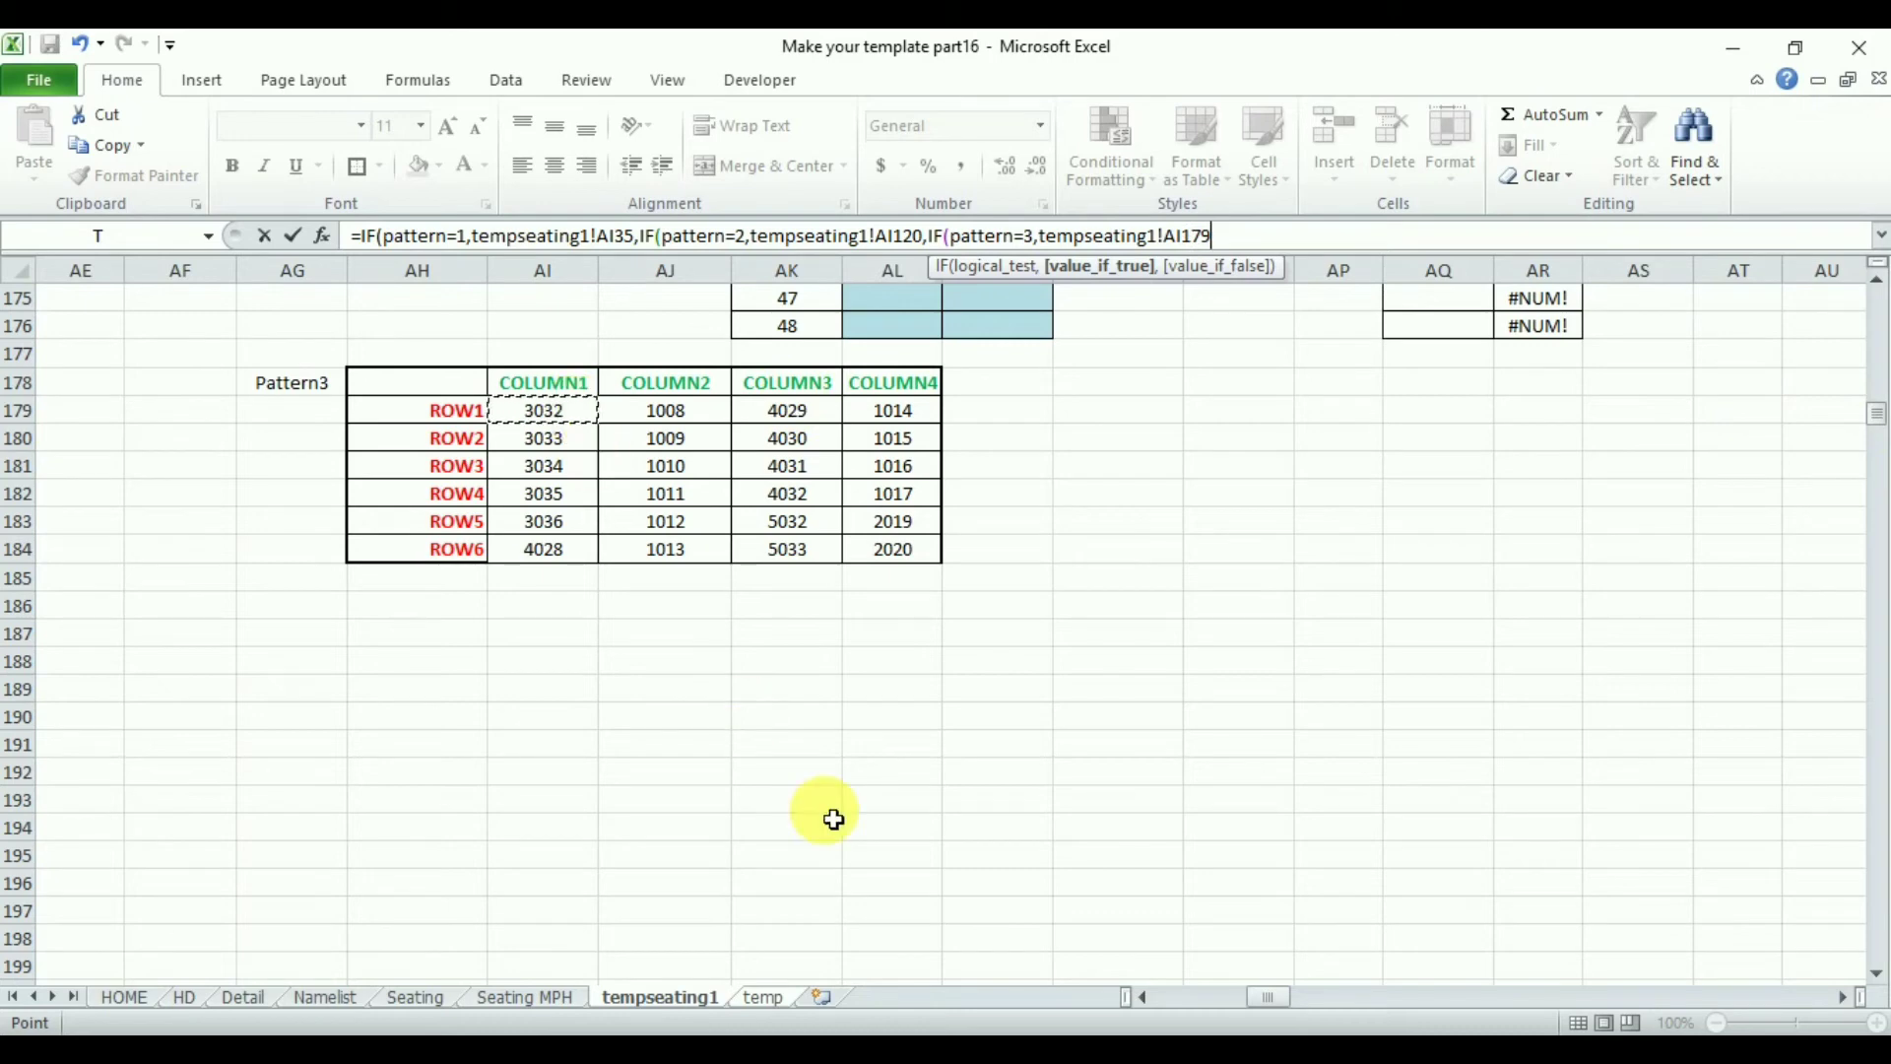
- Decline the proposed correction and complete M12's pattern=3 IF with an empty-text "" false result and three closing brackets
key("Return")
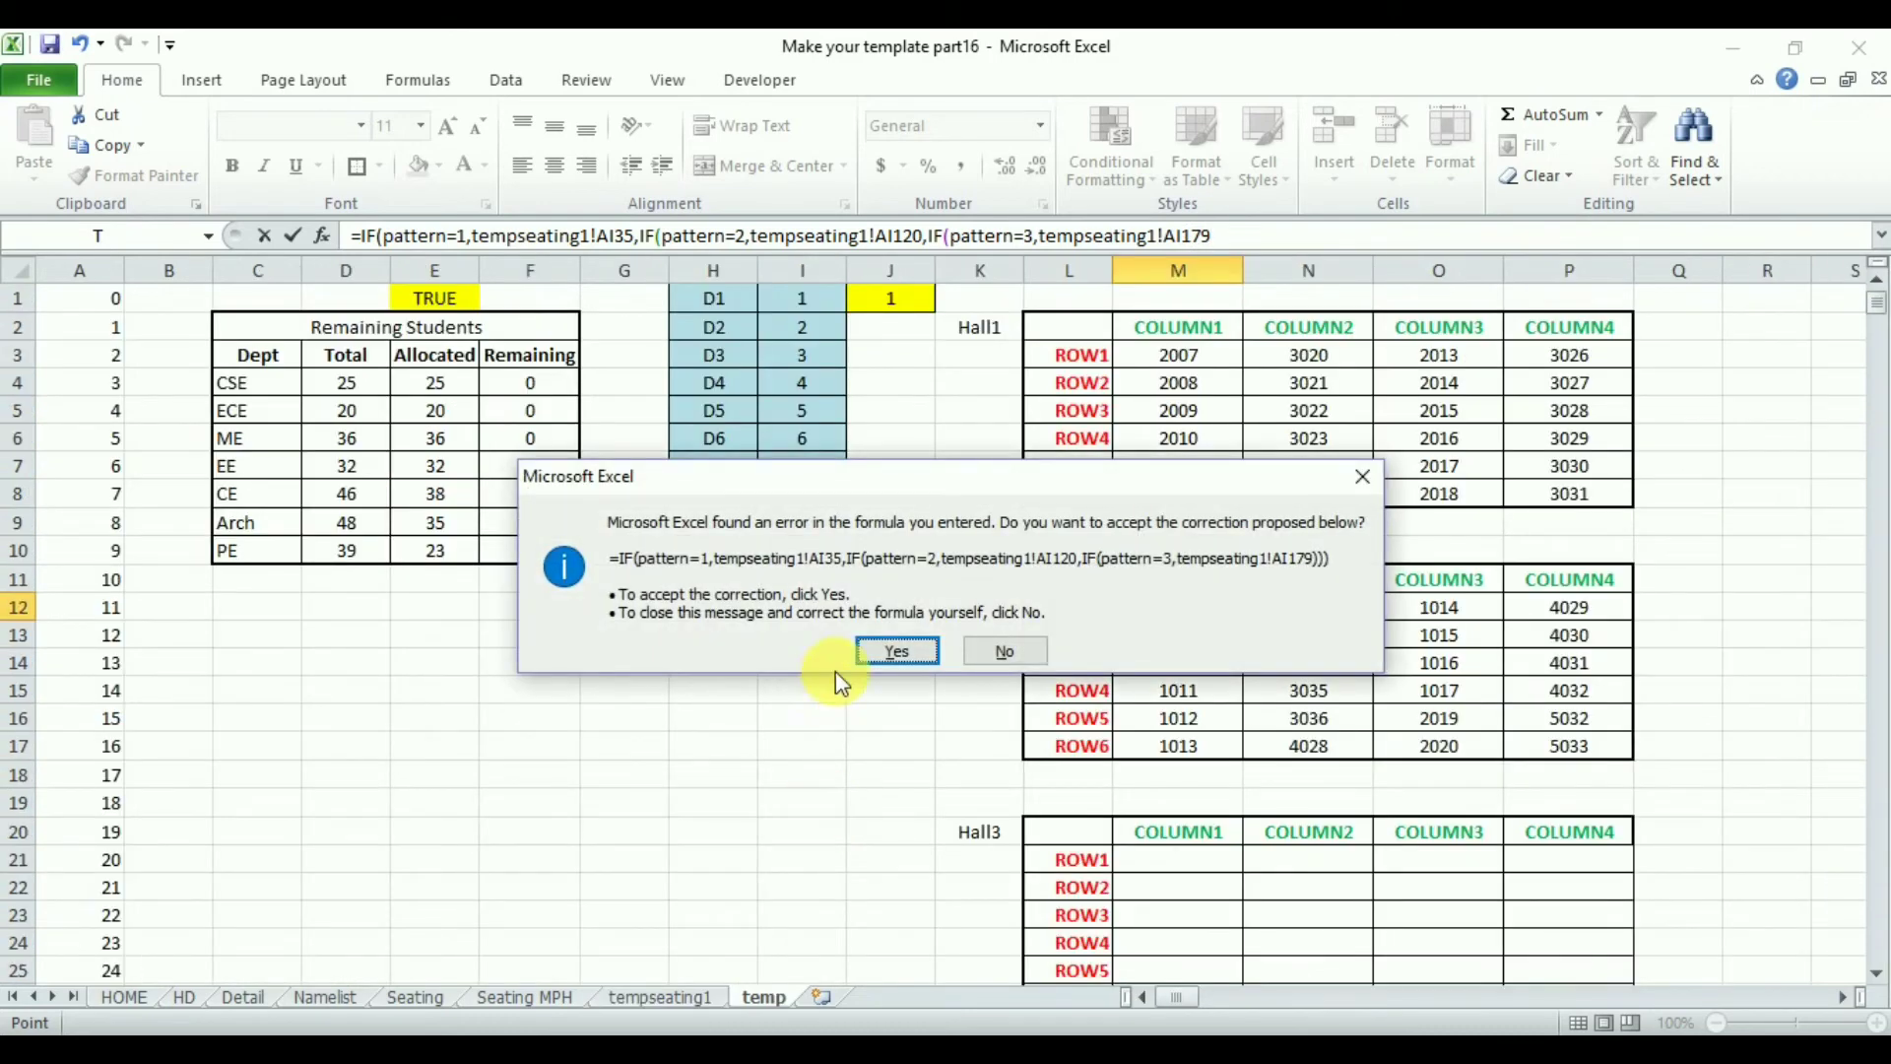
left_click(1005, 651)
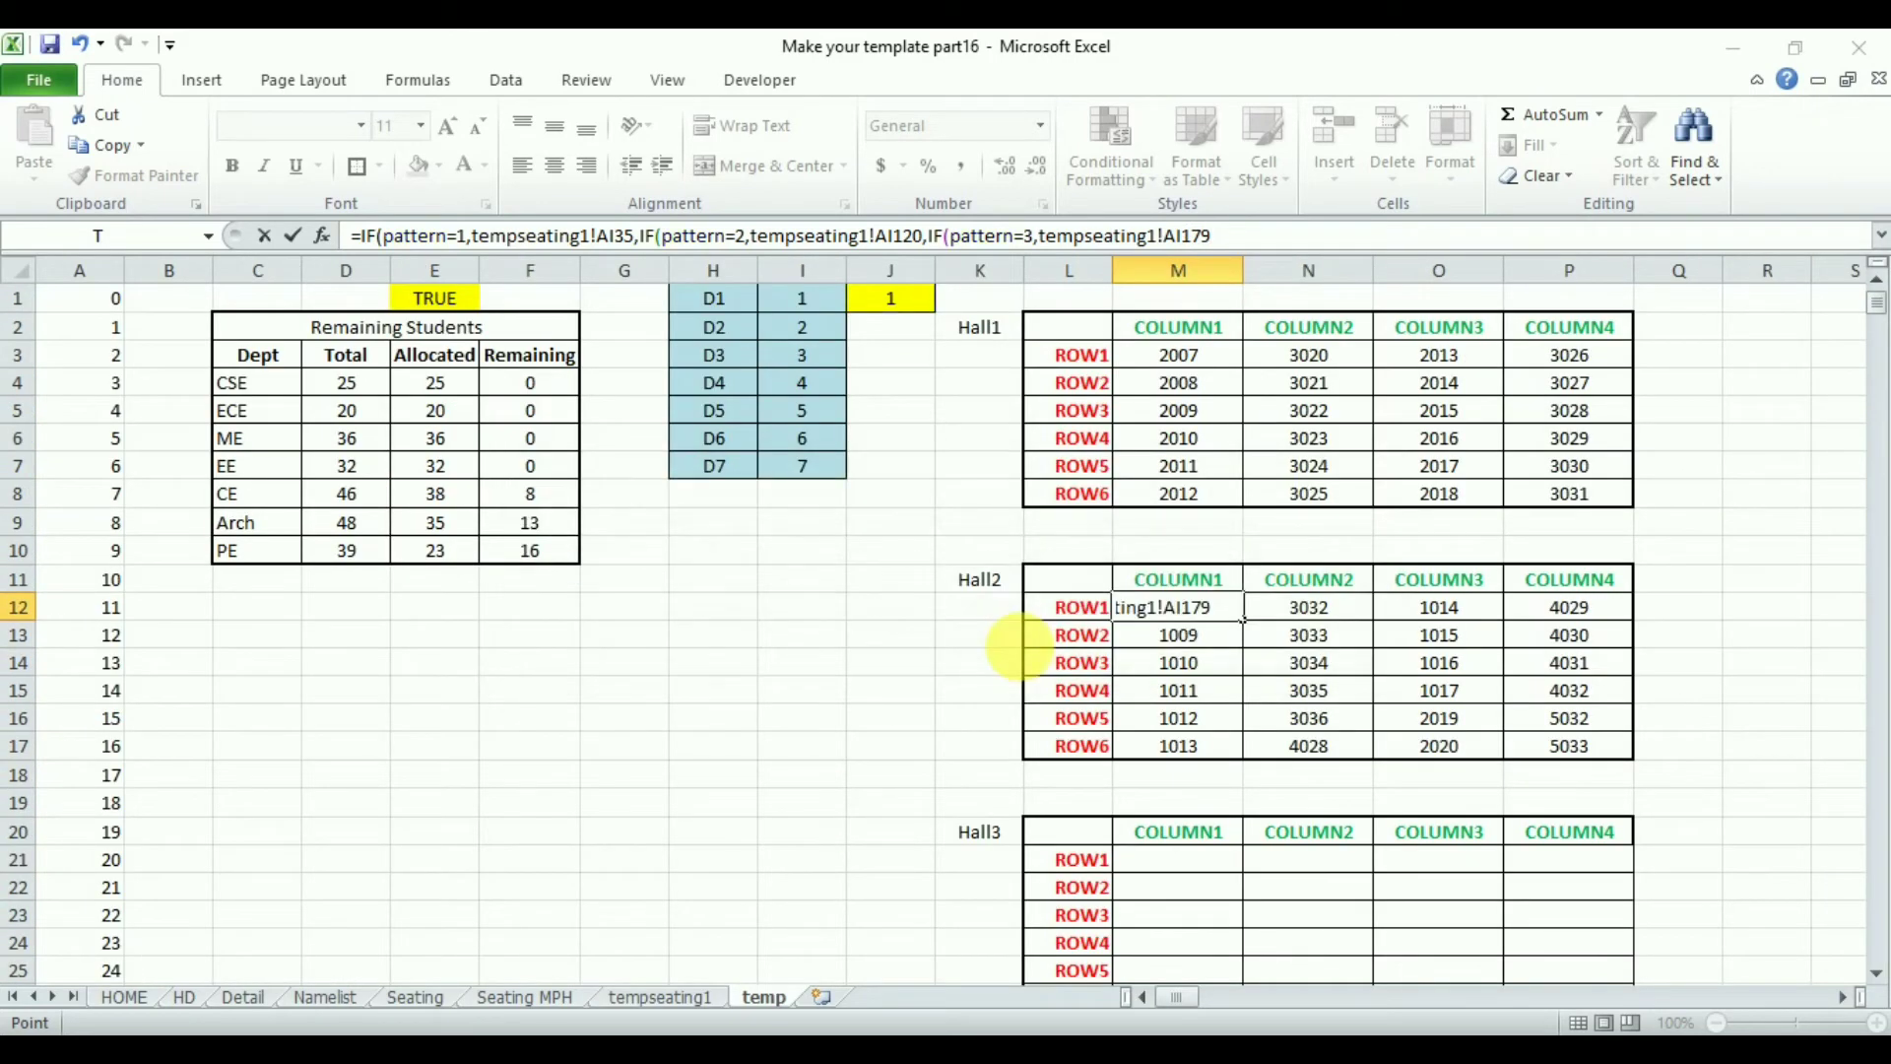
left_click(988, 621)
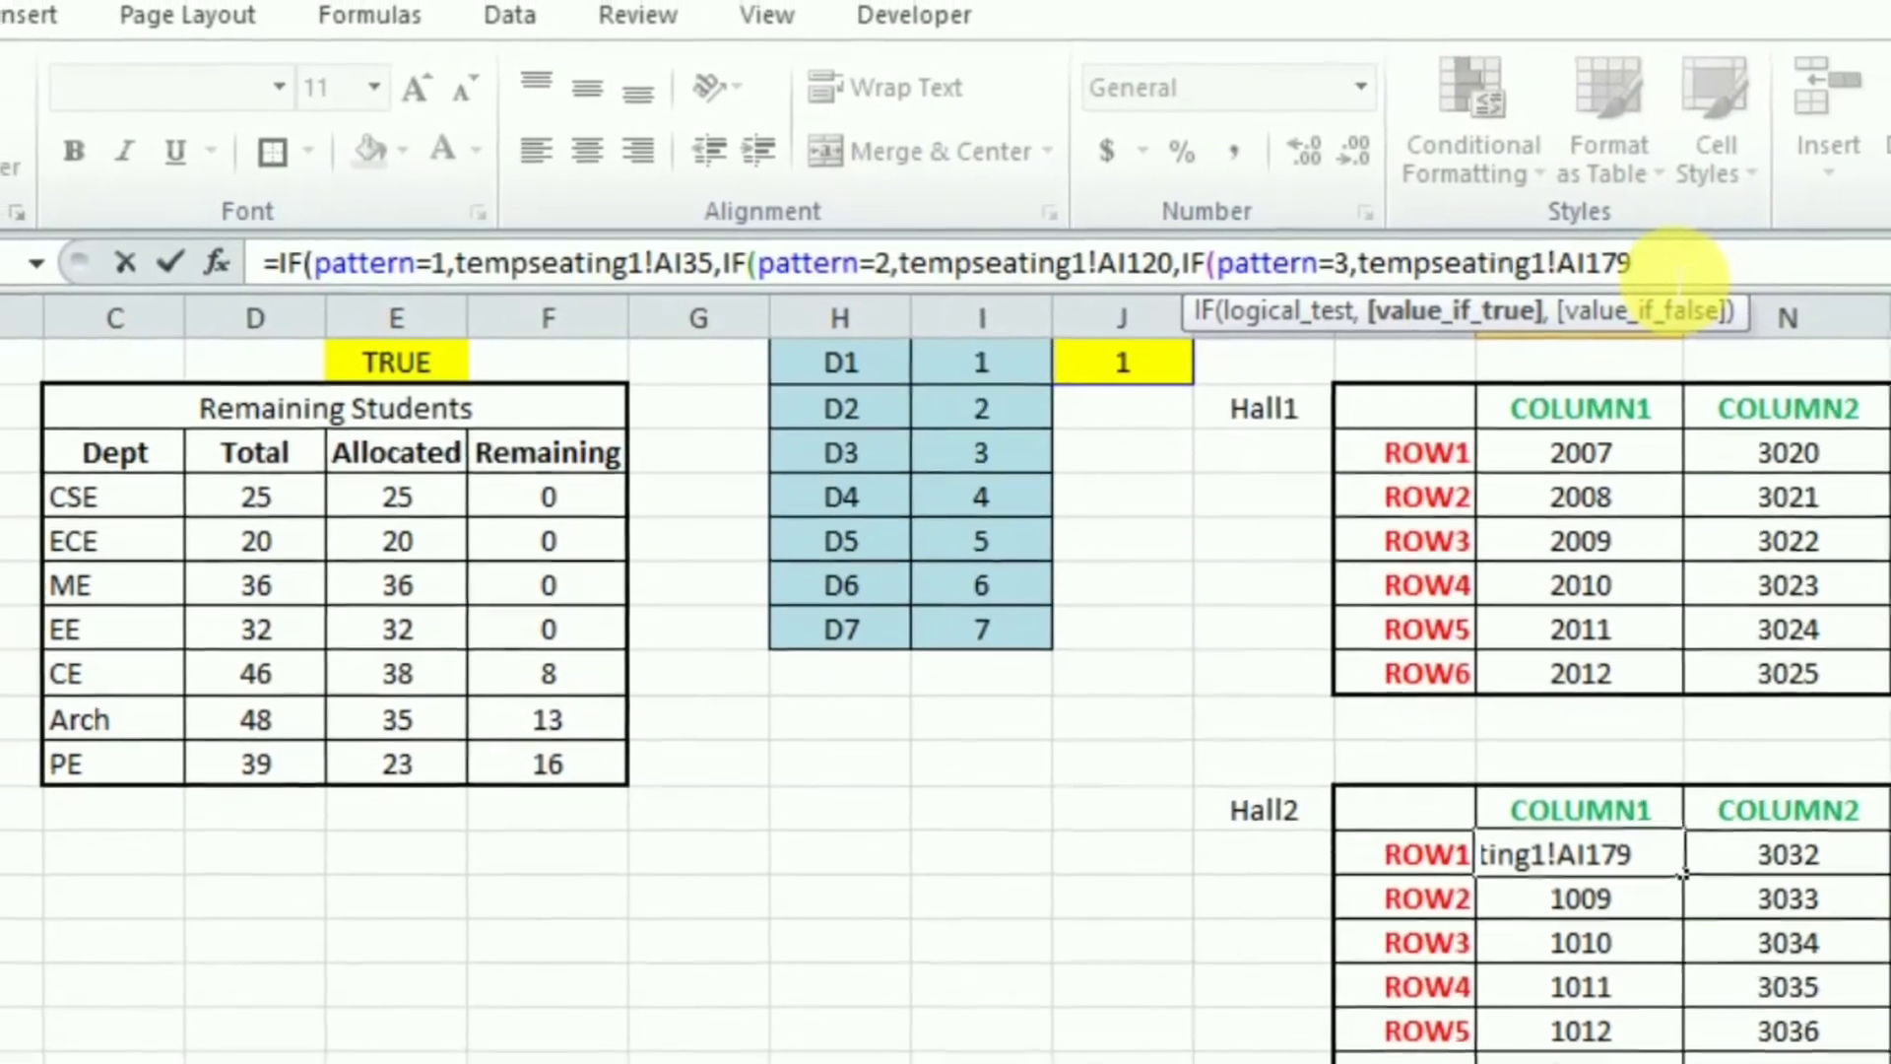
type(",")
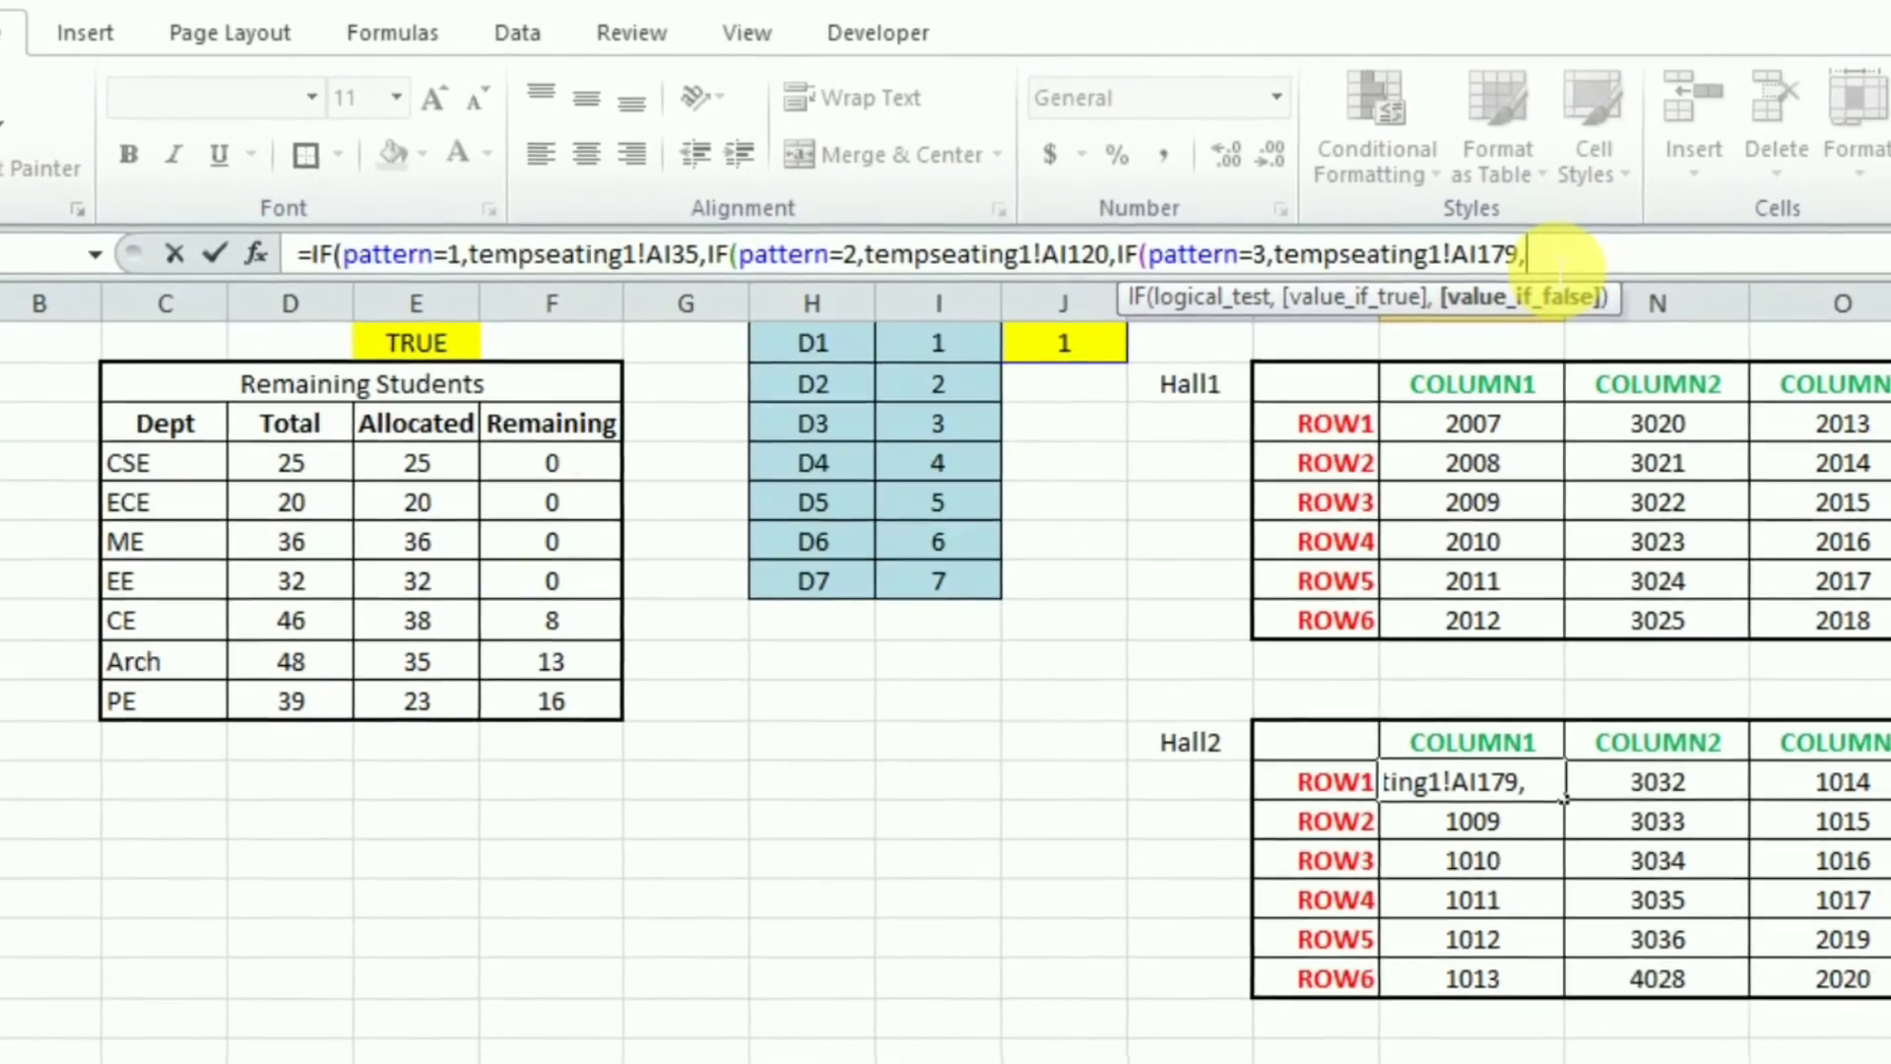
type("\"\")")
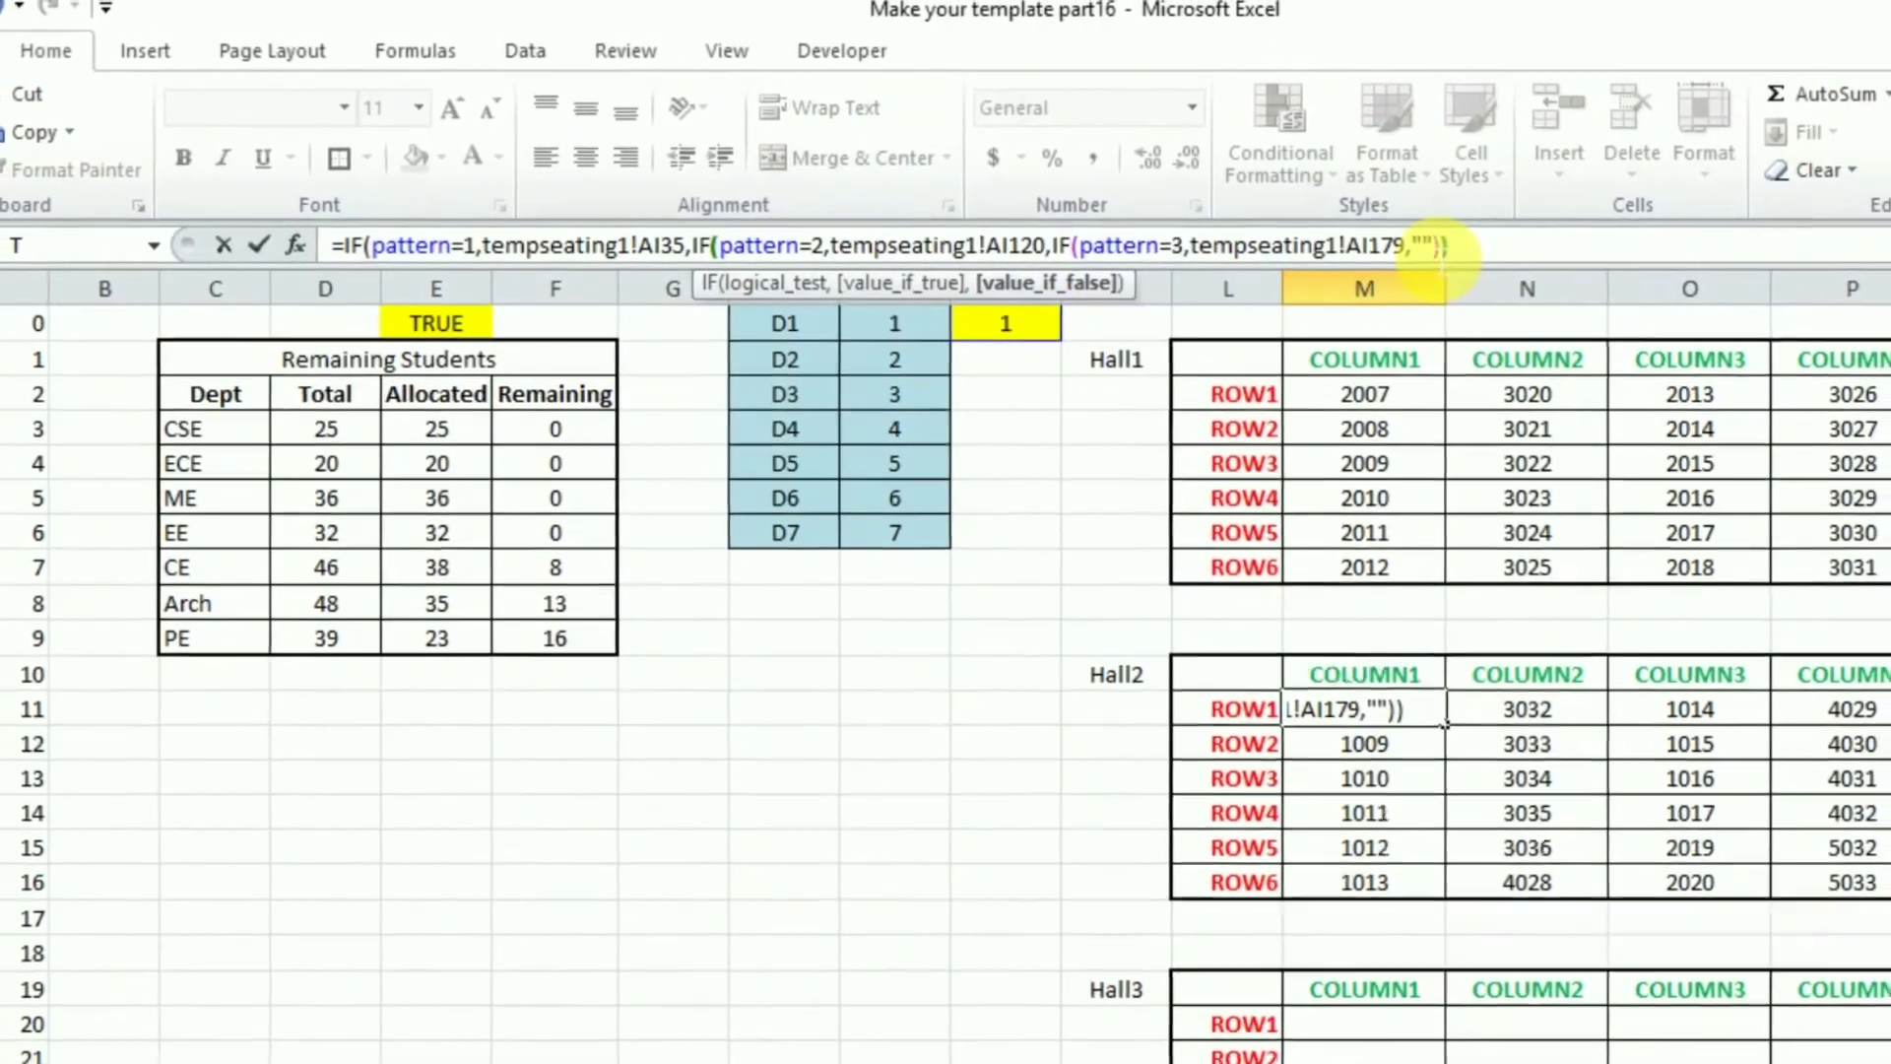
type("))")
key("Return")
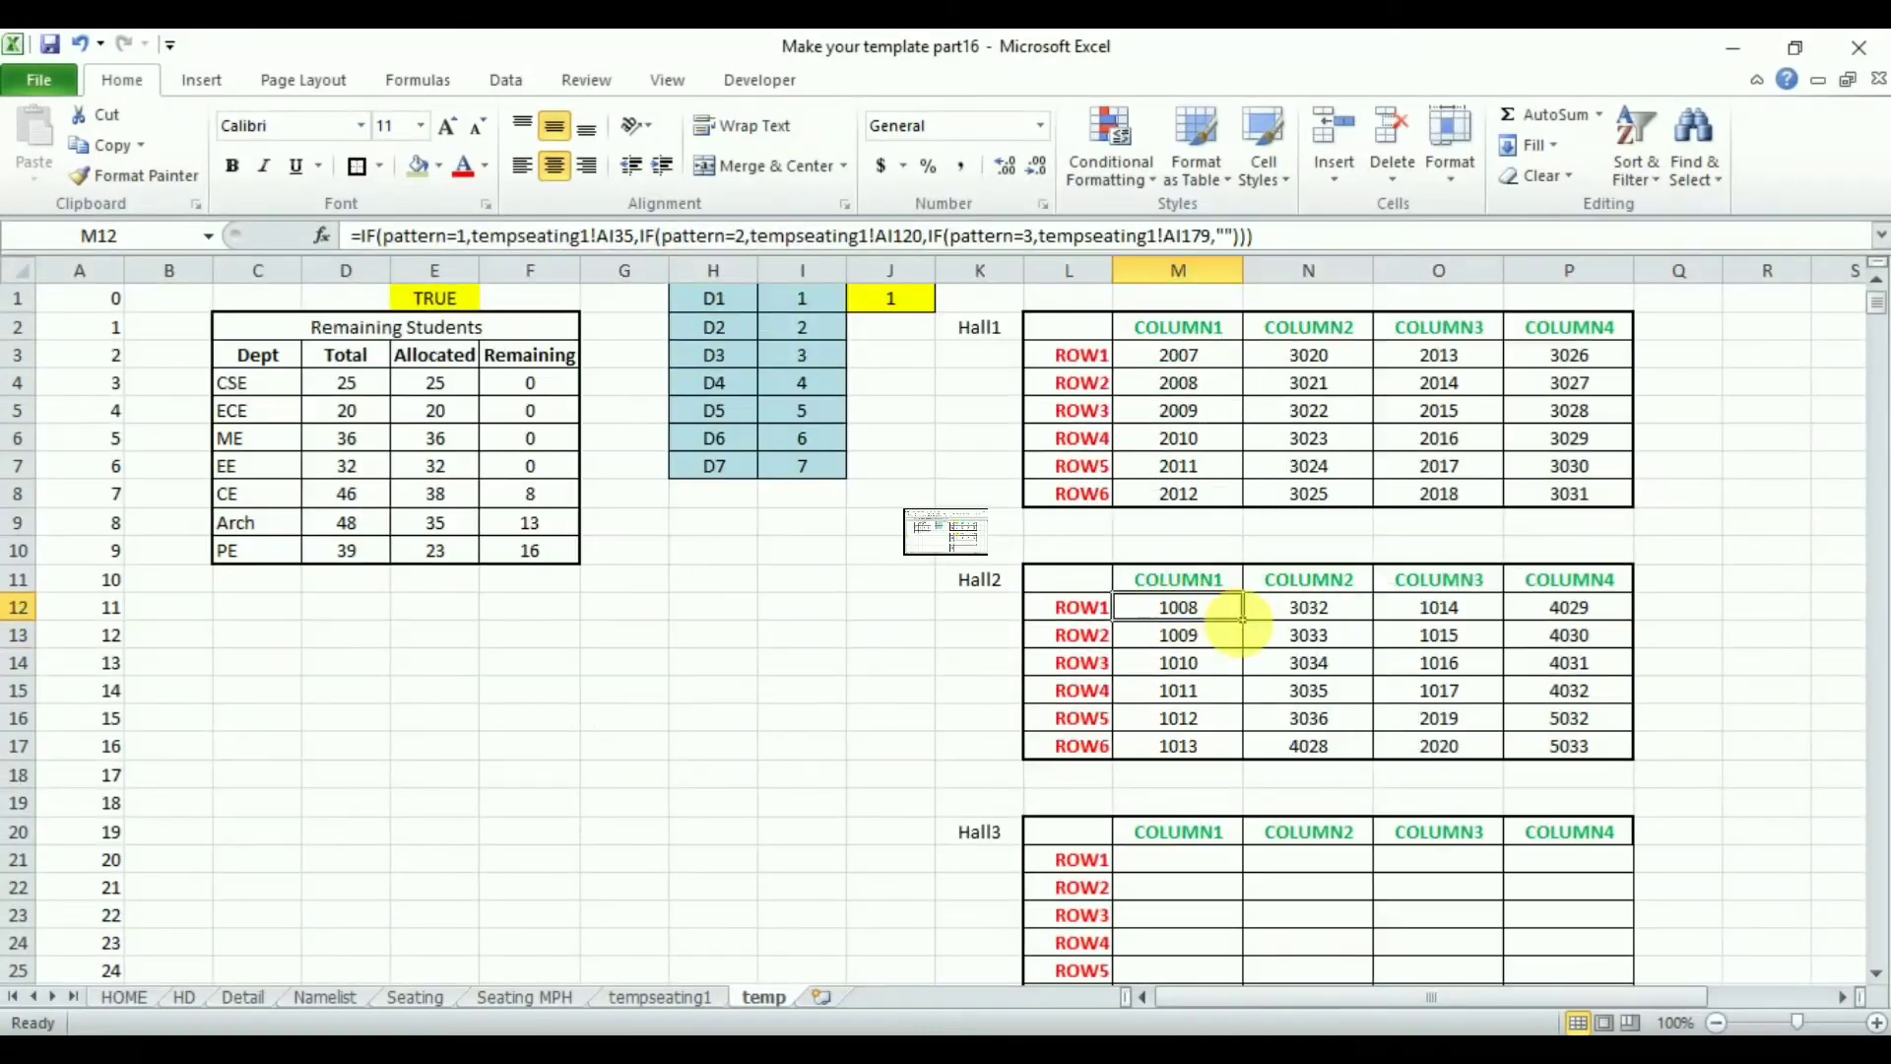
- Fill M12's formula across the whole Hall2 grid through P17
left_click_drag(1243, 621, 1250, 635)
left_click_drag(1251, 761, 1641, 768)
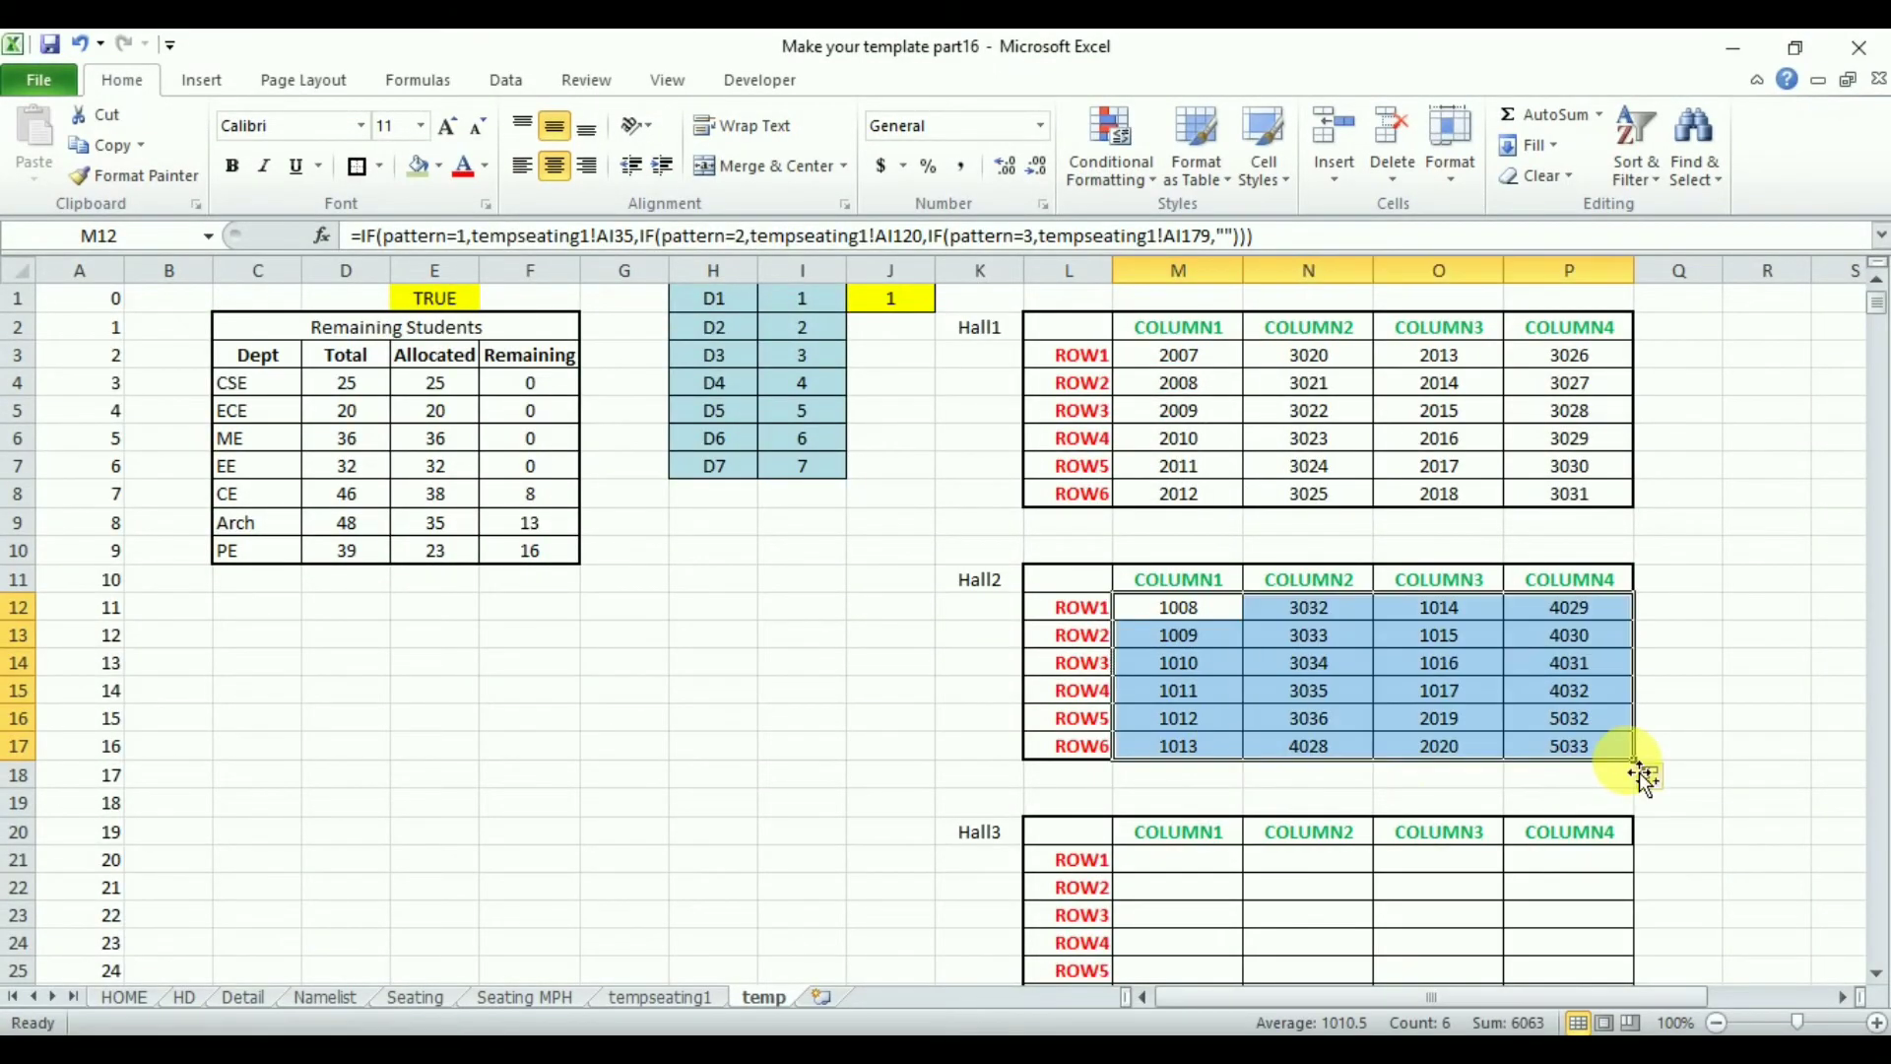
left_click_drag(1059, 591, 1575, 753)
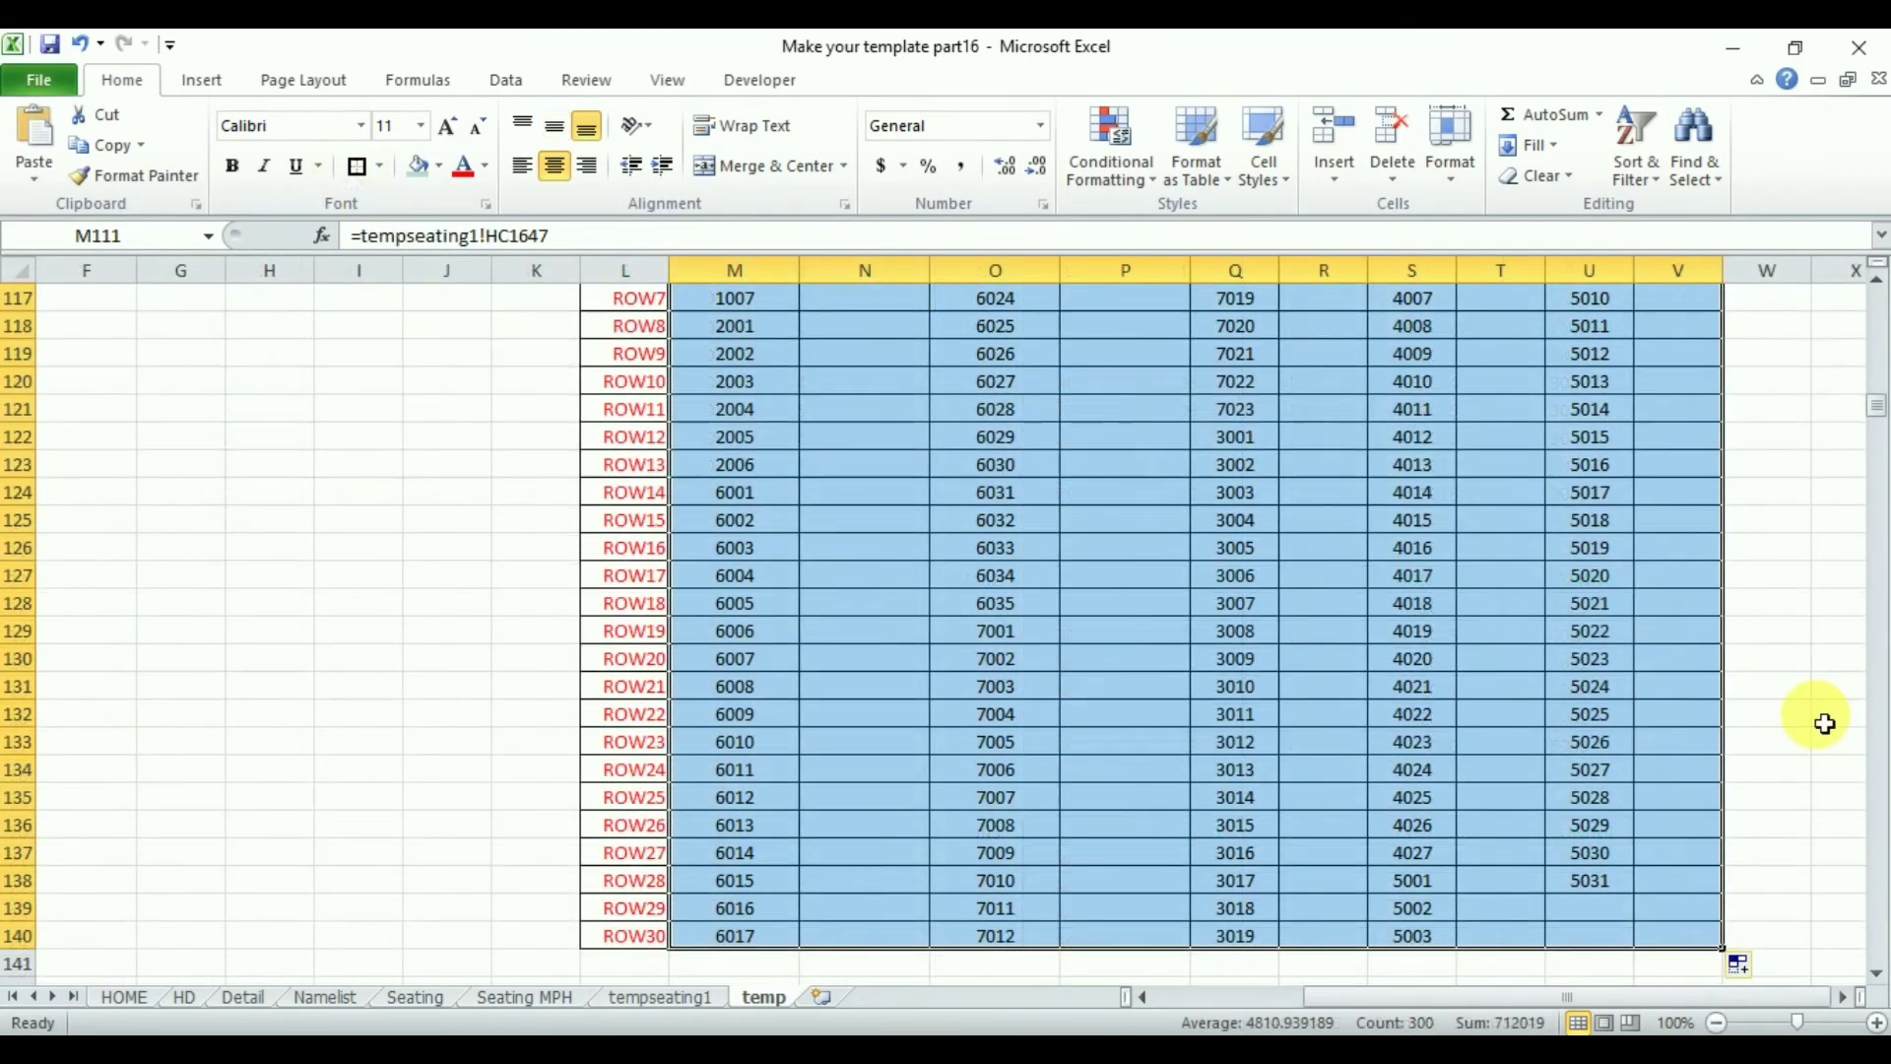
left_click_drag(1876, 418, 1877, 404)
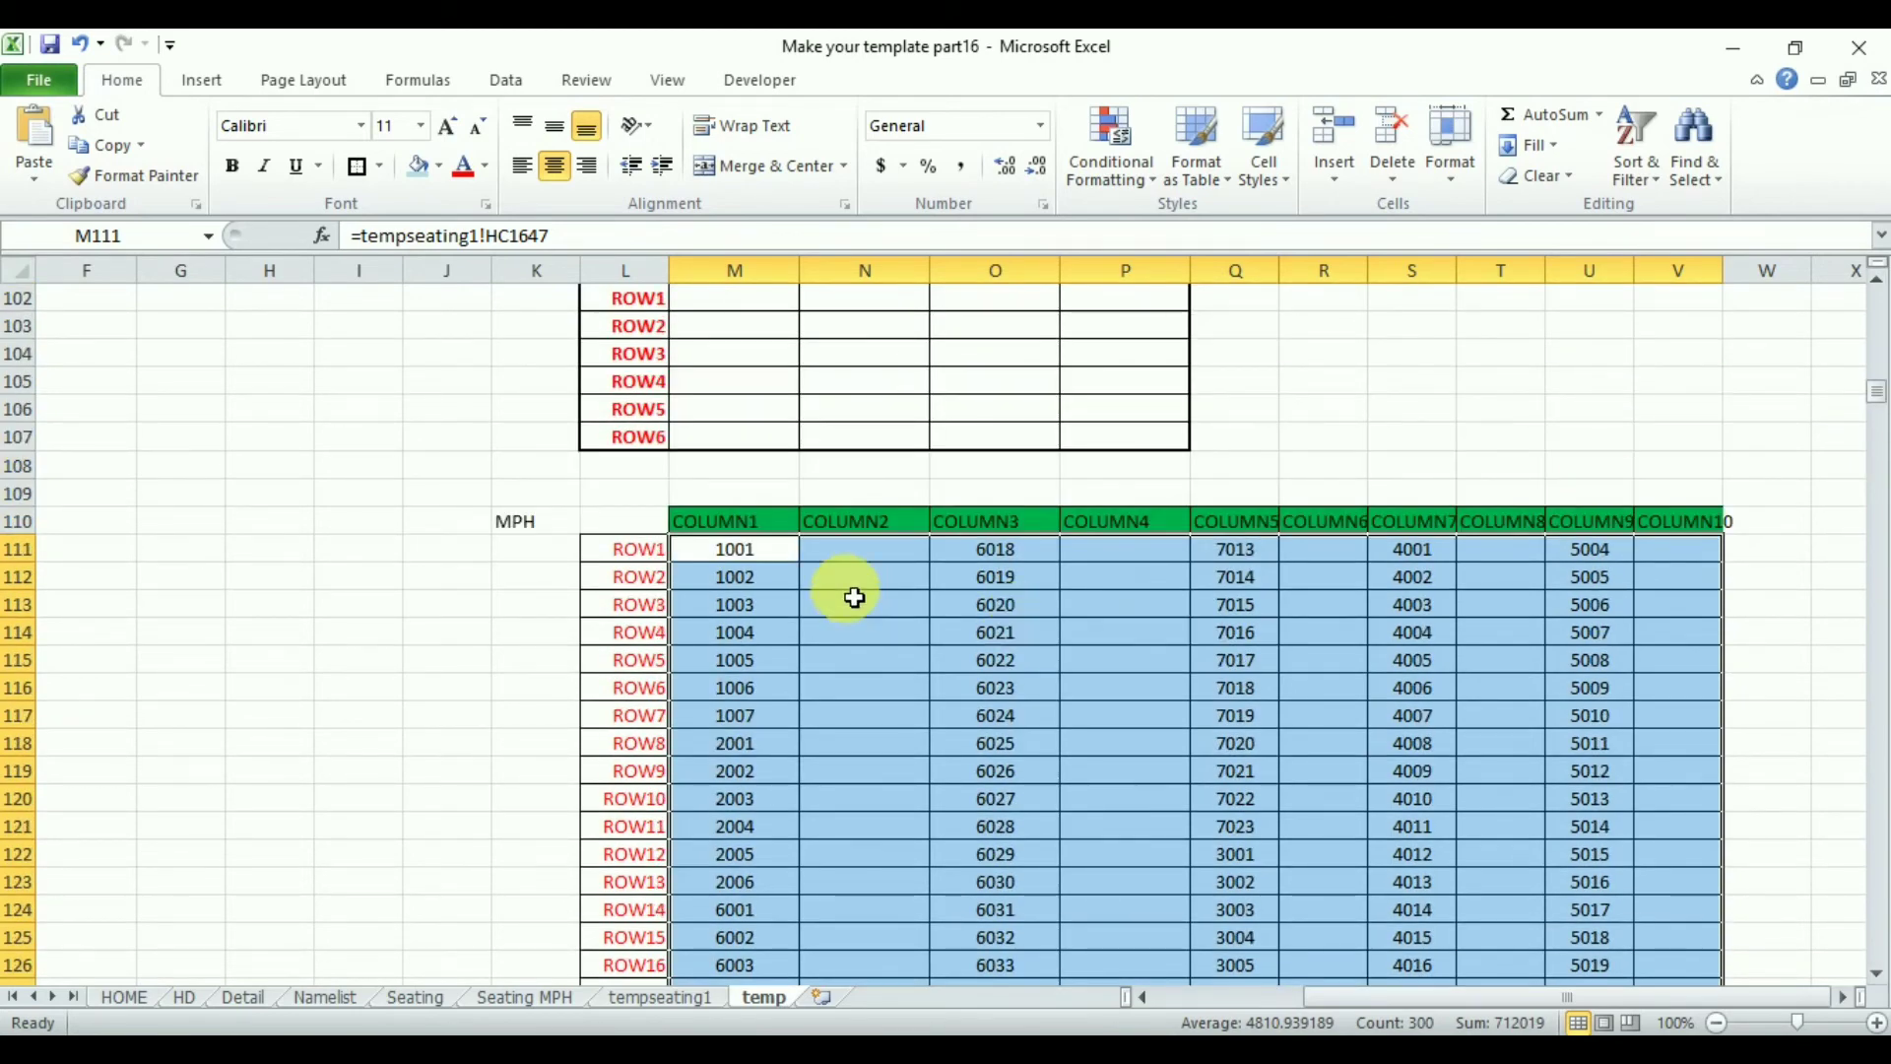
left_click(766, 551)
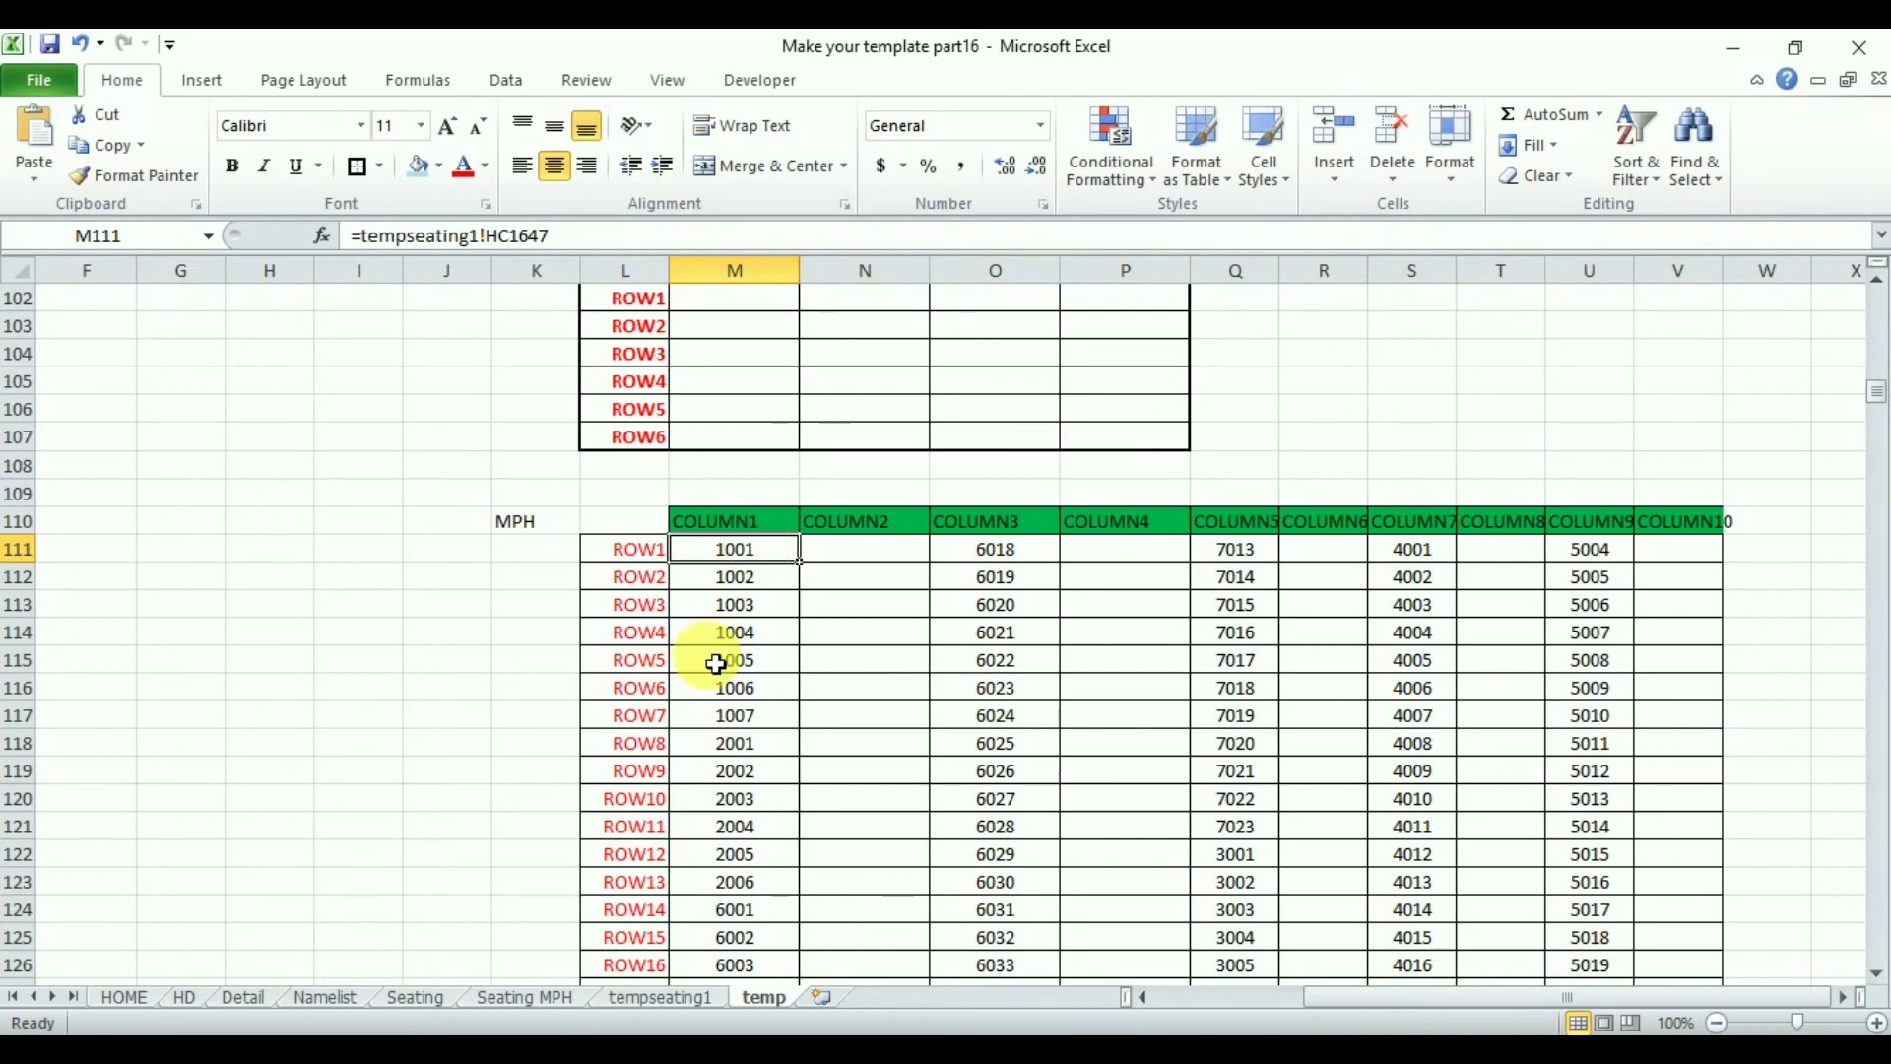
- On the Seating MPH sheet, set the number of students for CE to 39, Arch to 48 and PE to 39
left_click(525, 996)
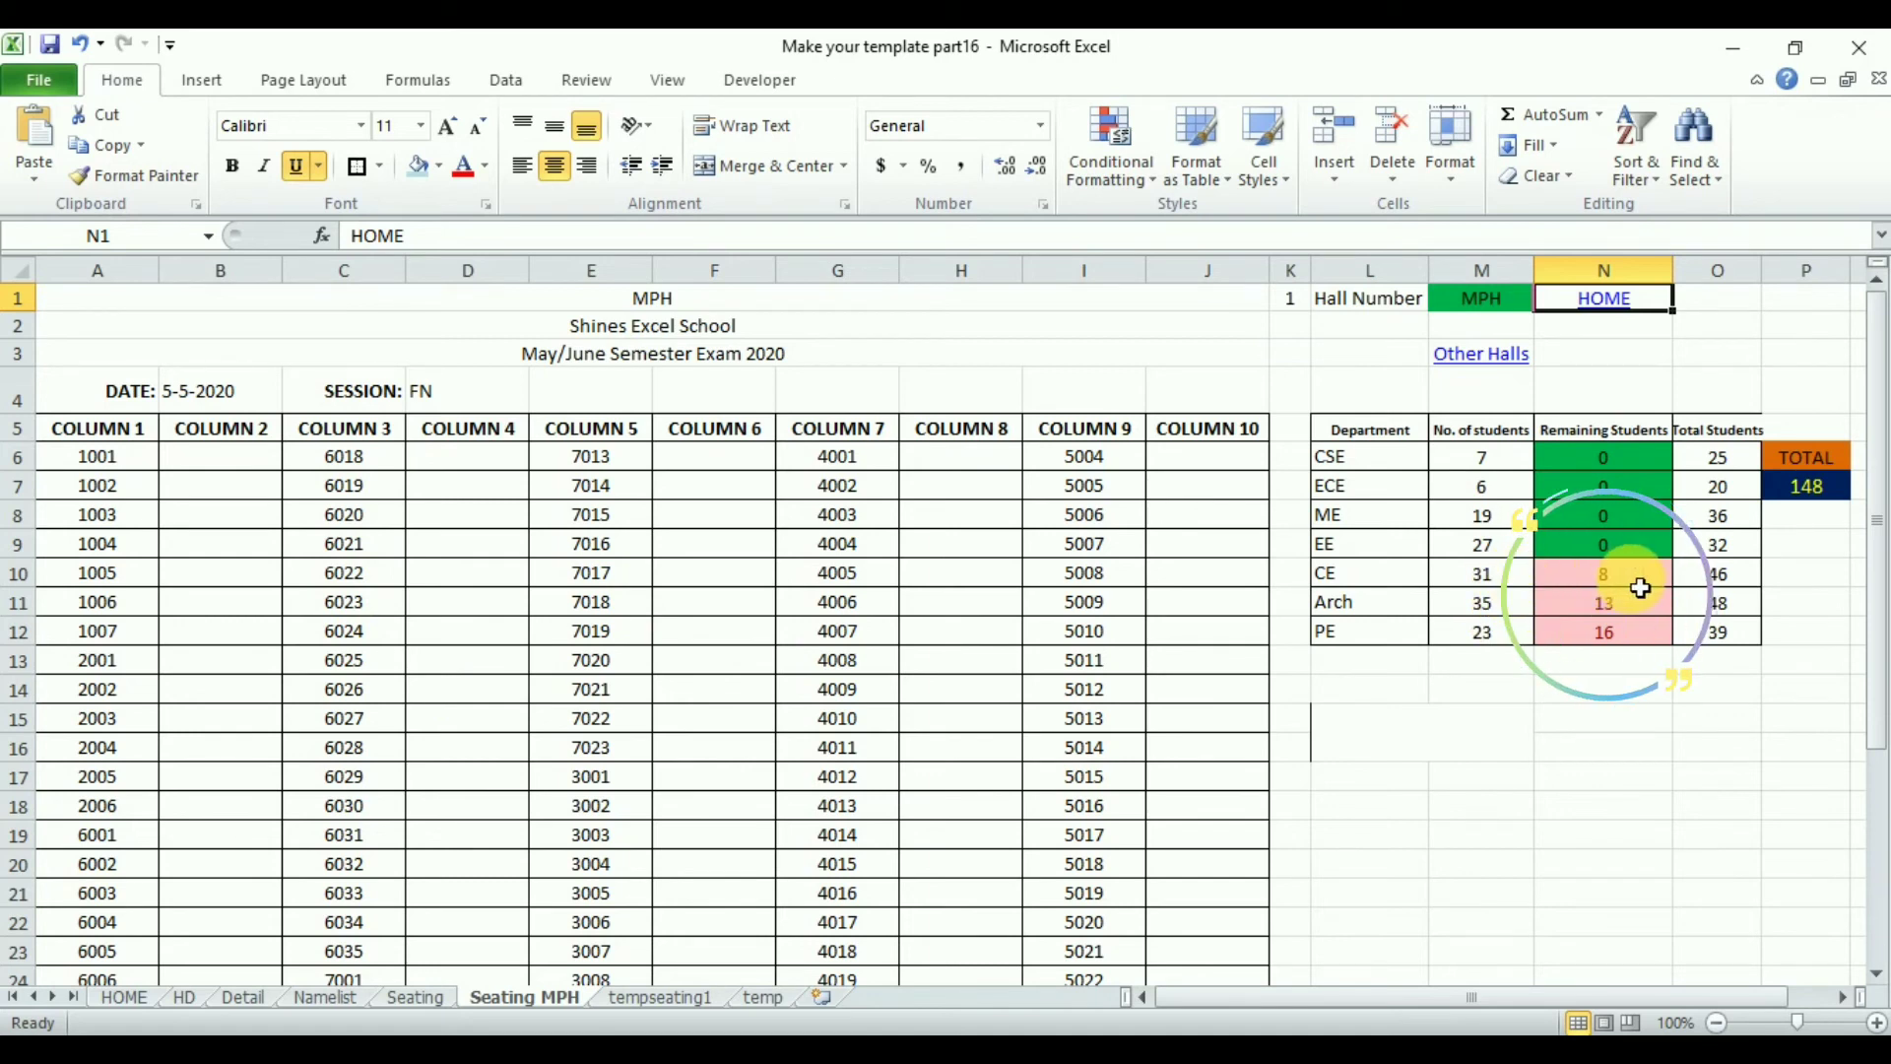
left_click(1489, 583)
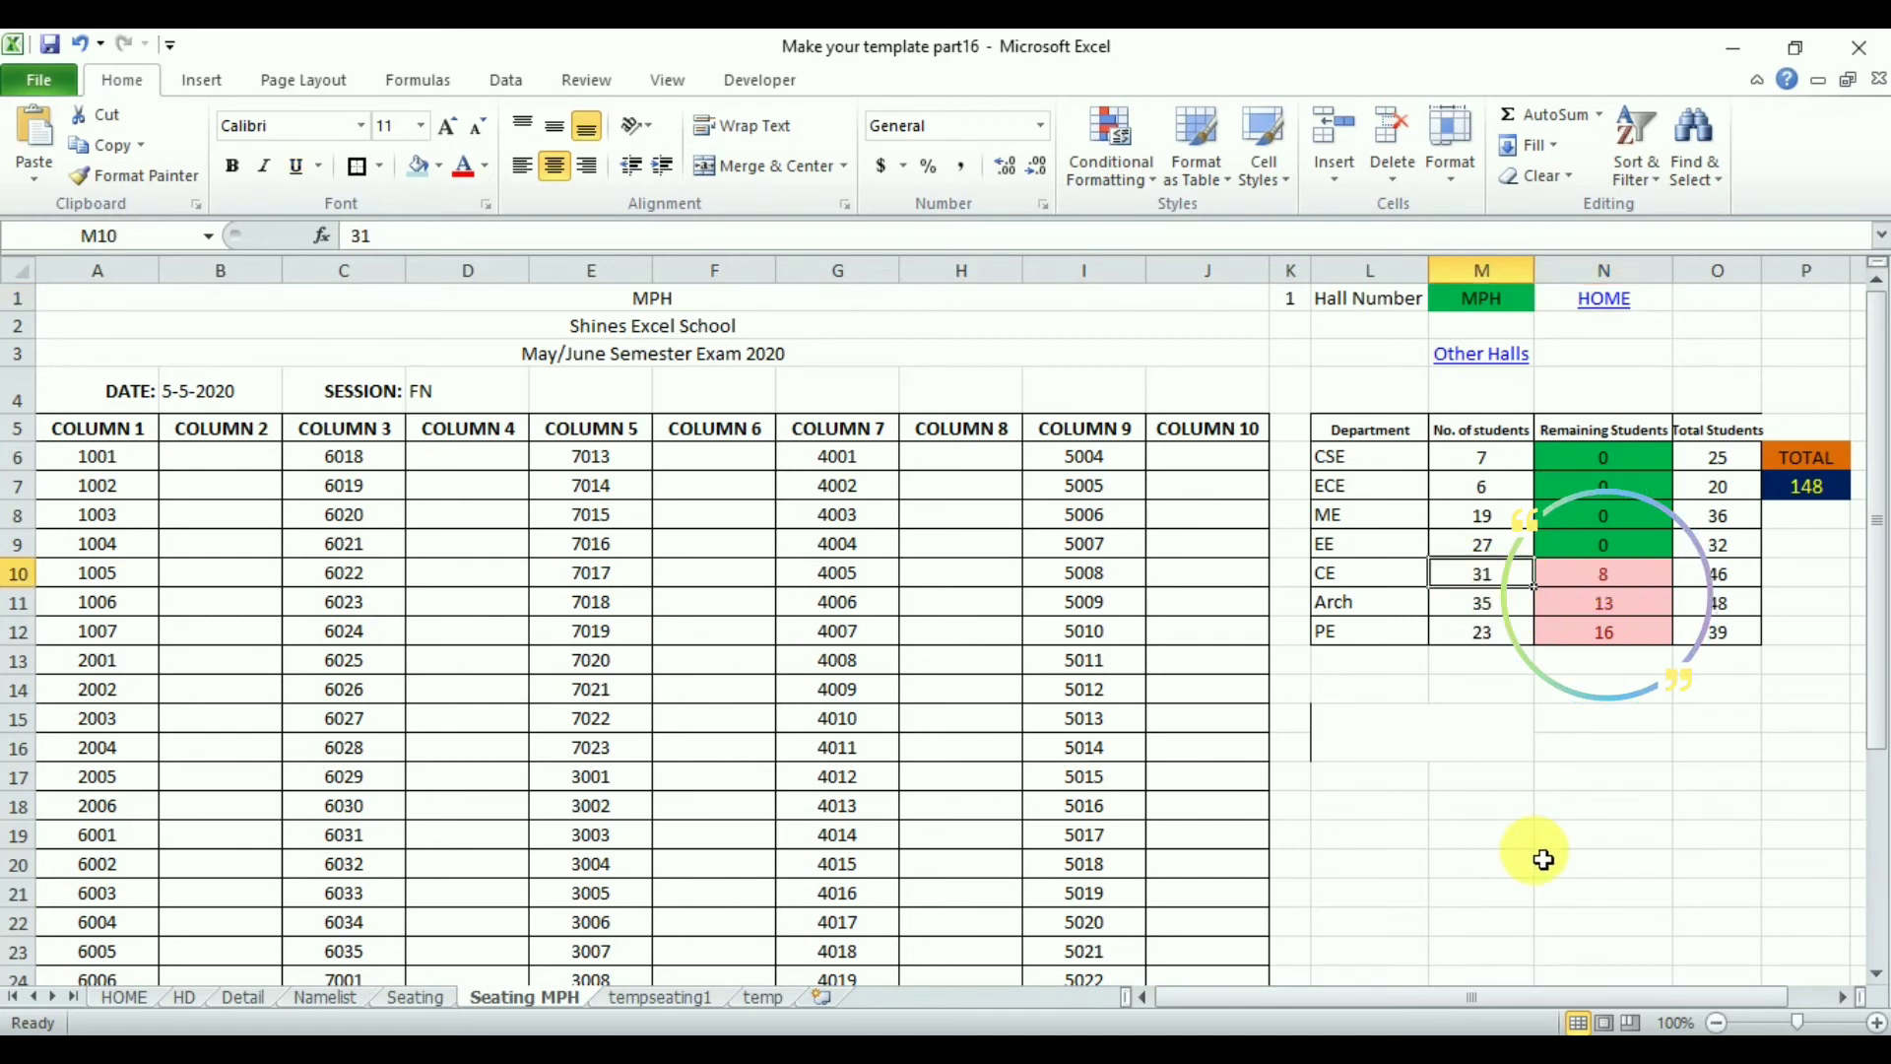
type("3")
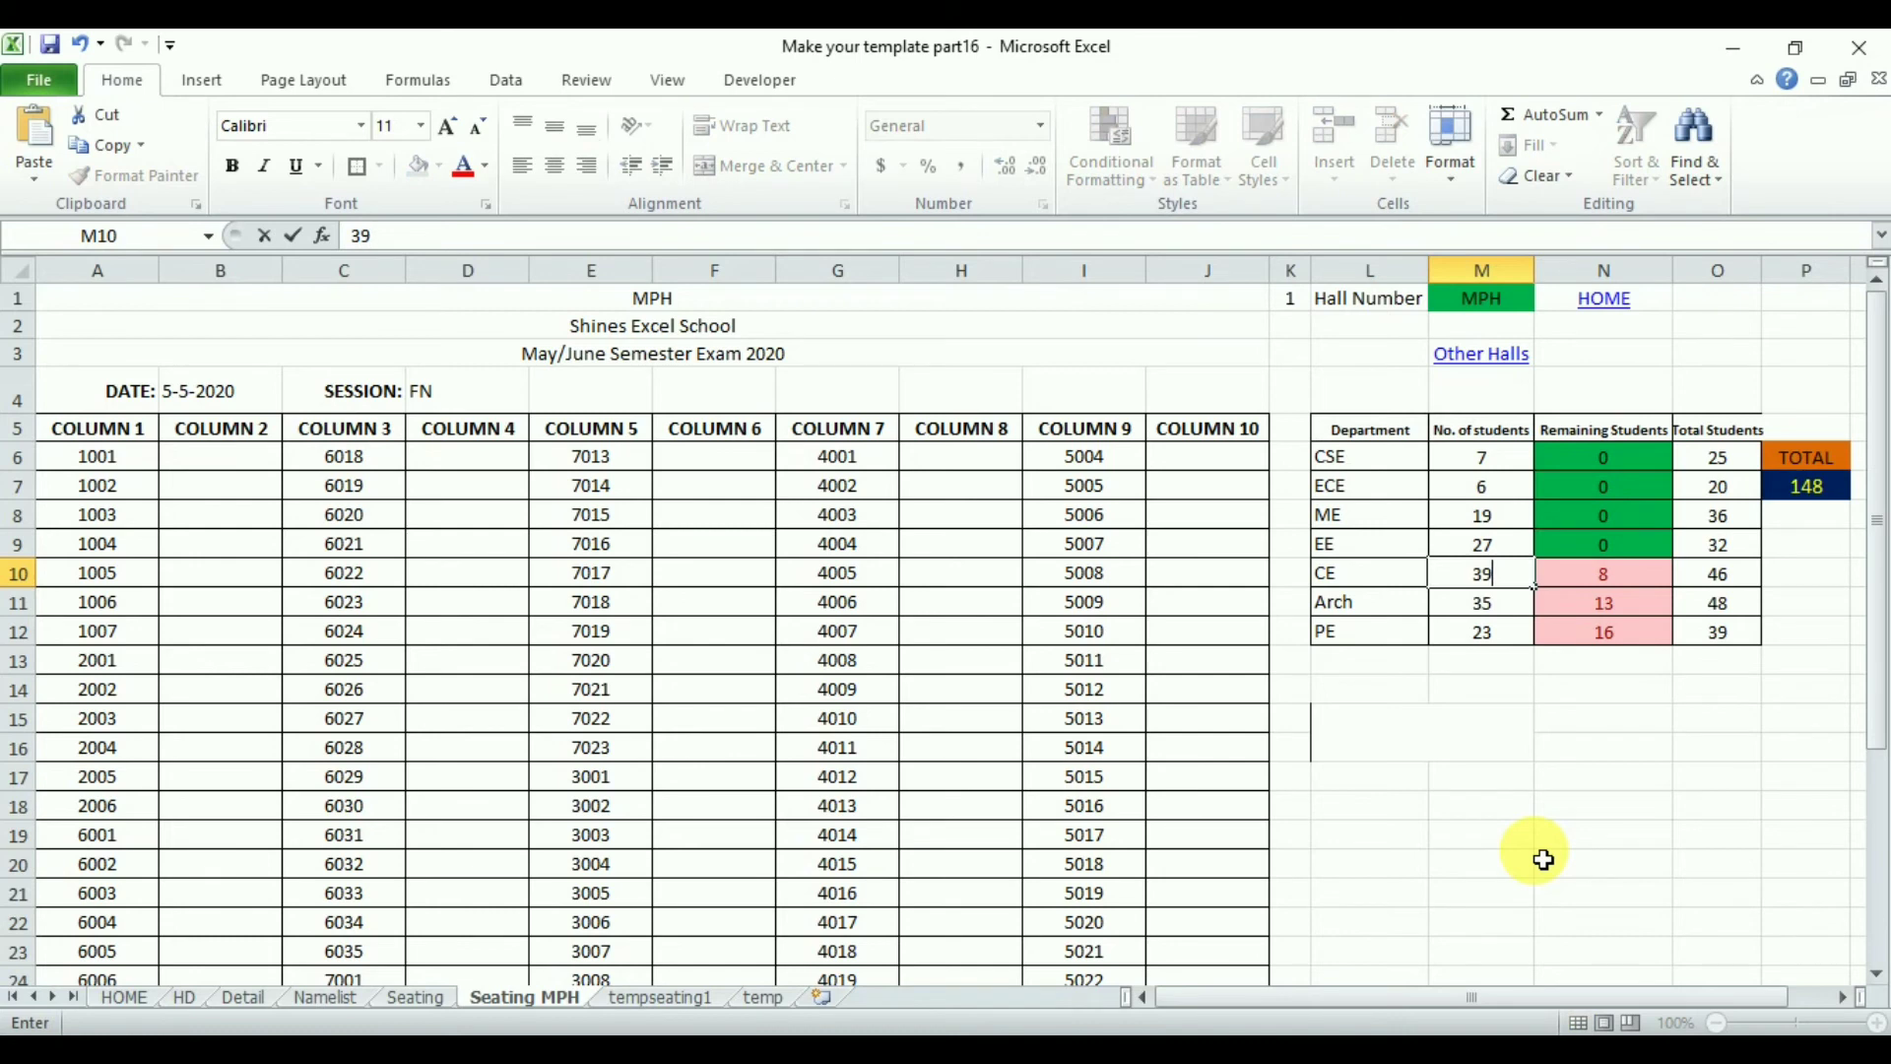
key("Return")
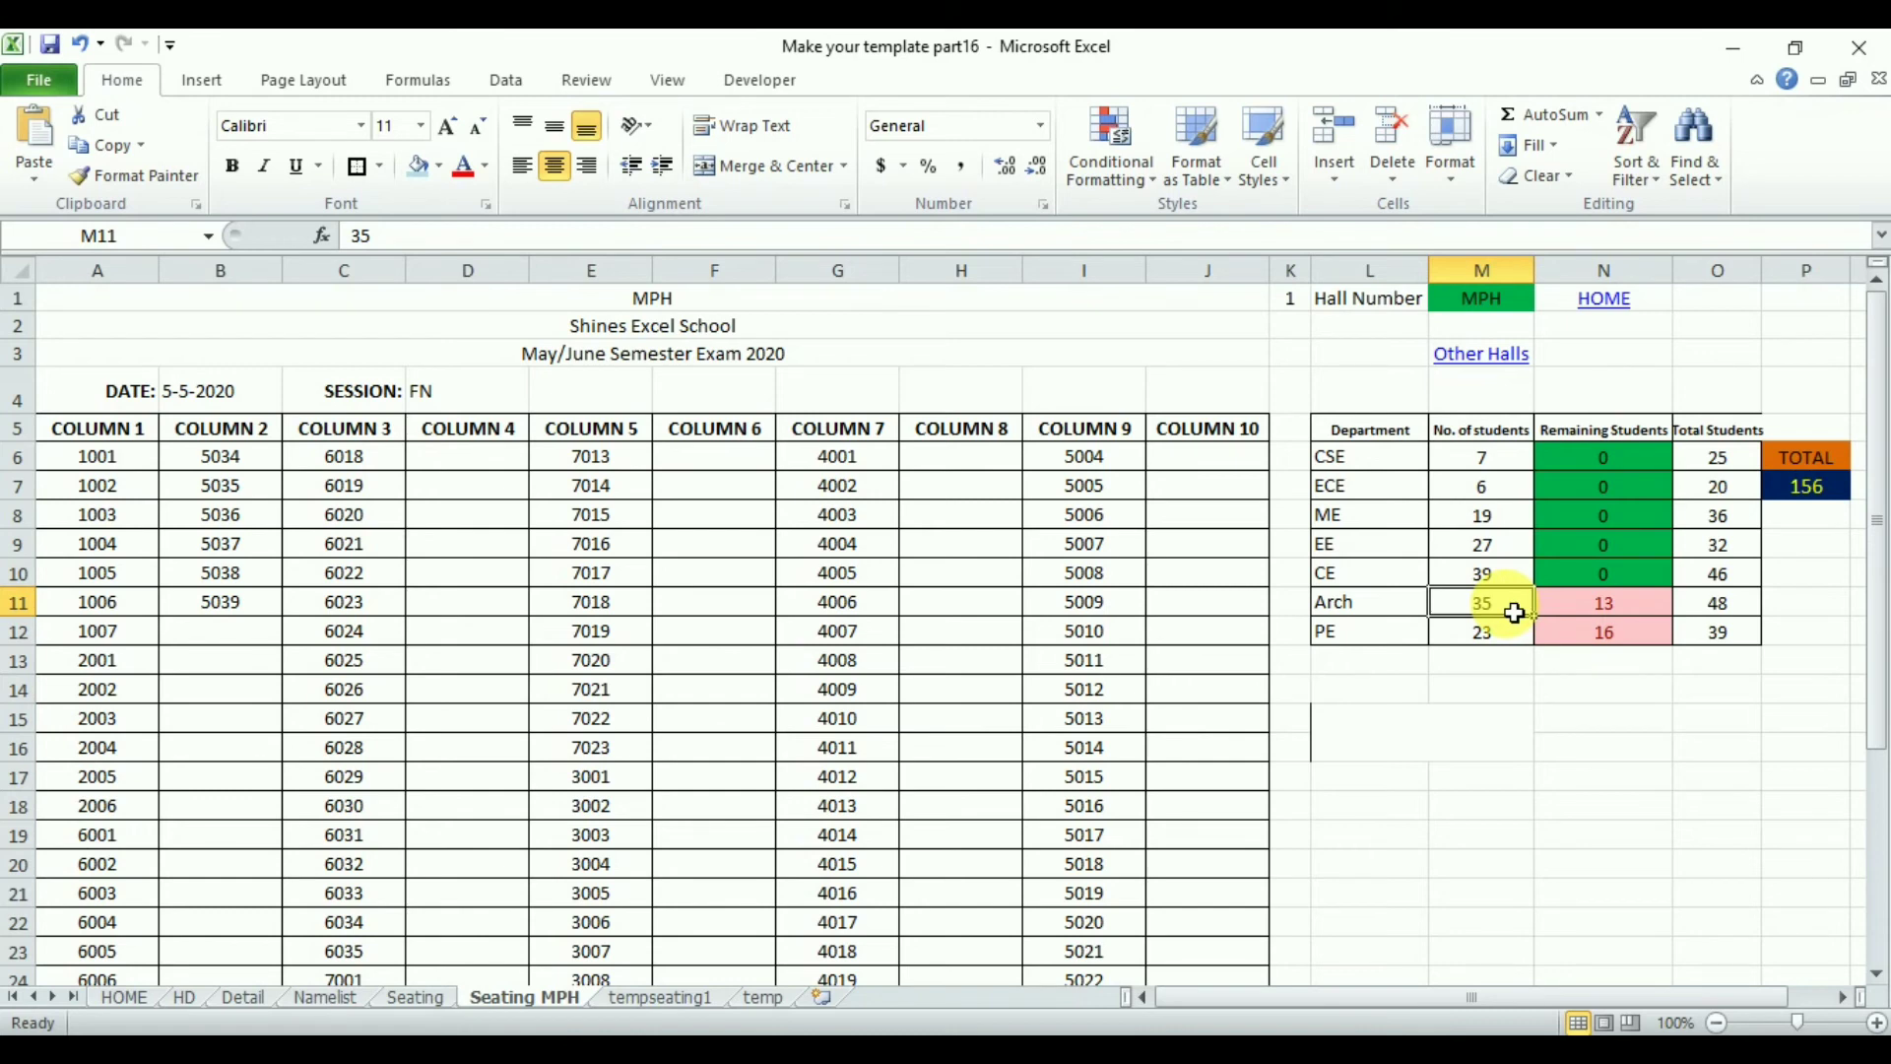
type("48")
key("Return")
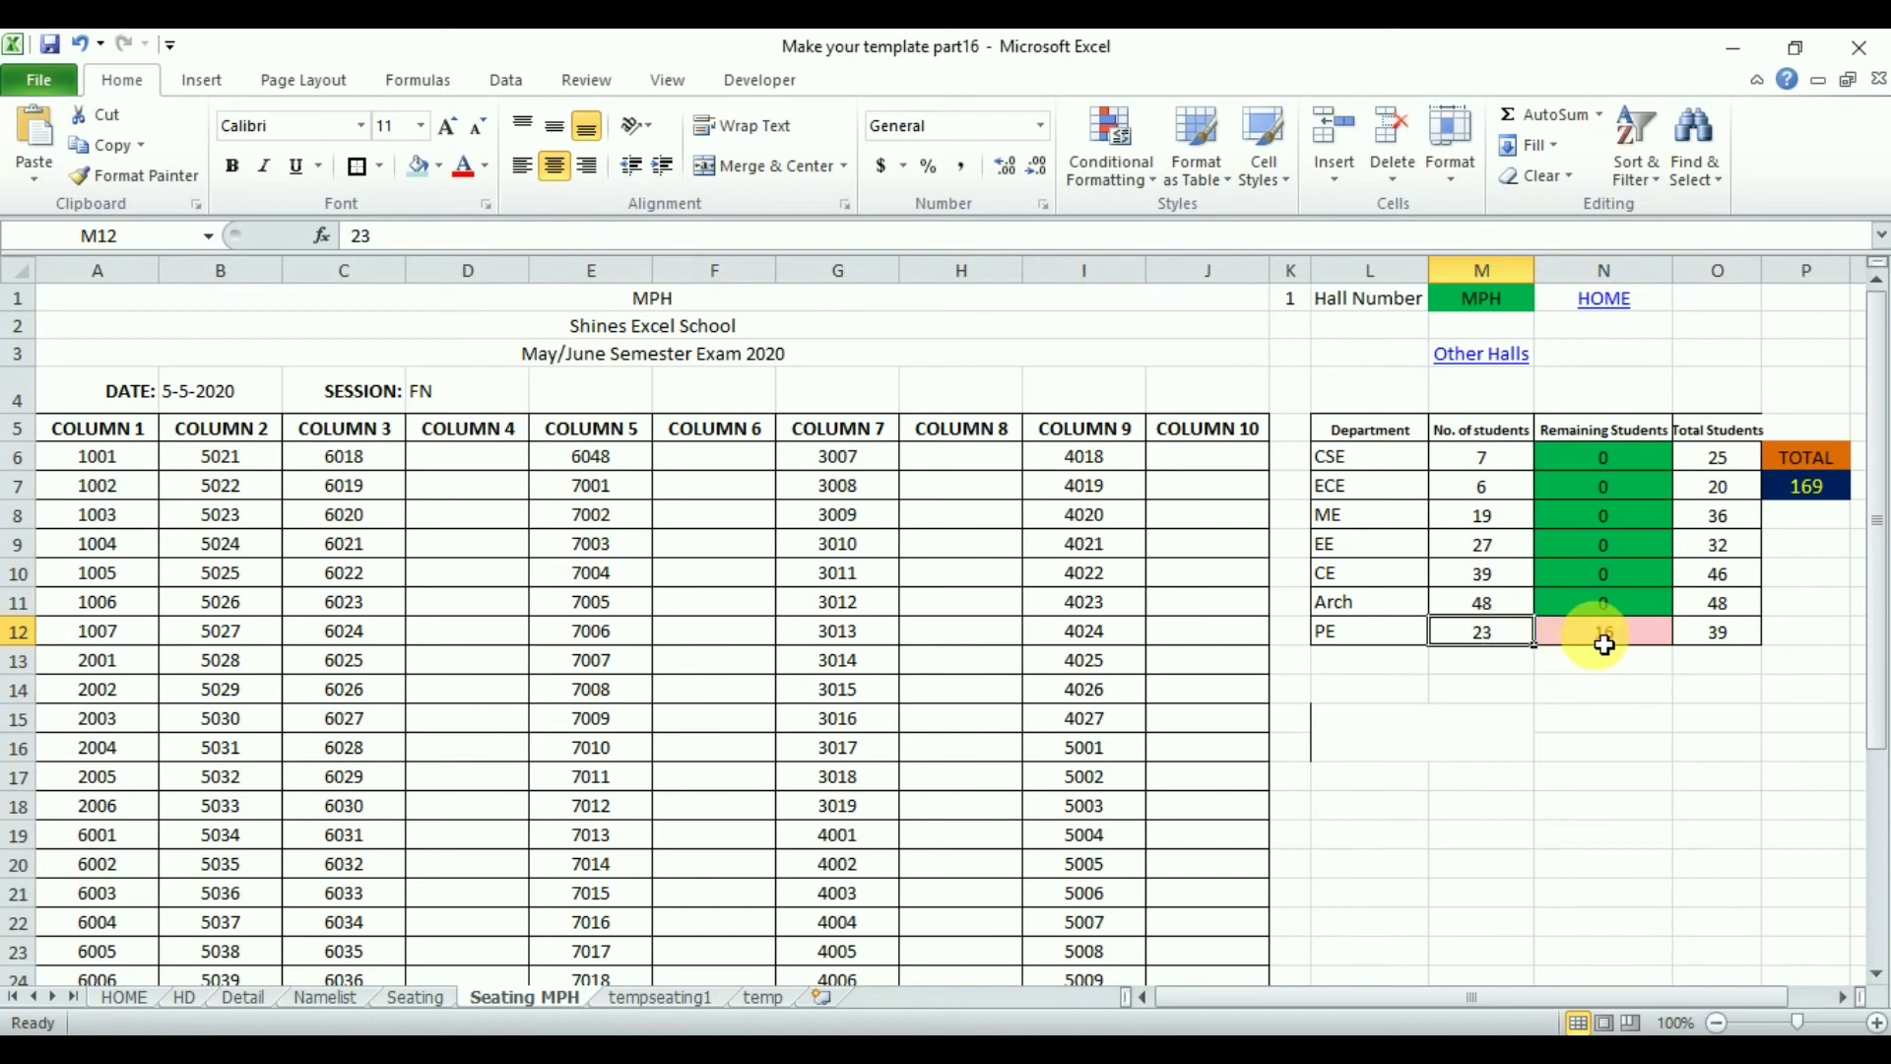
type("3")
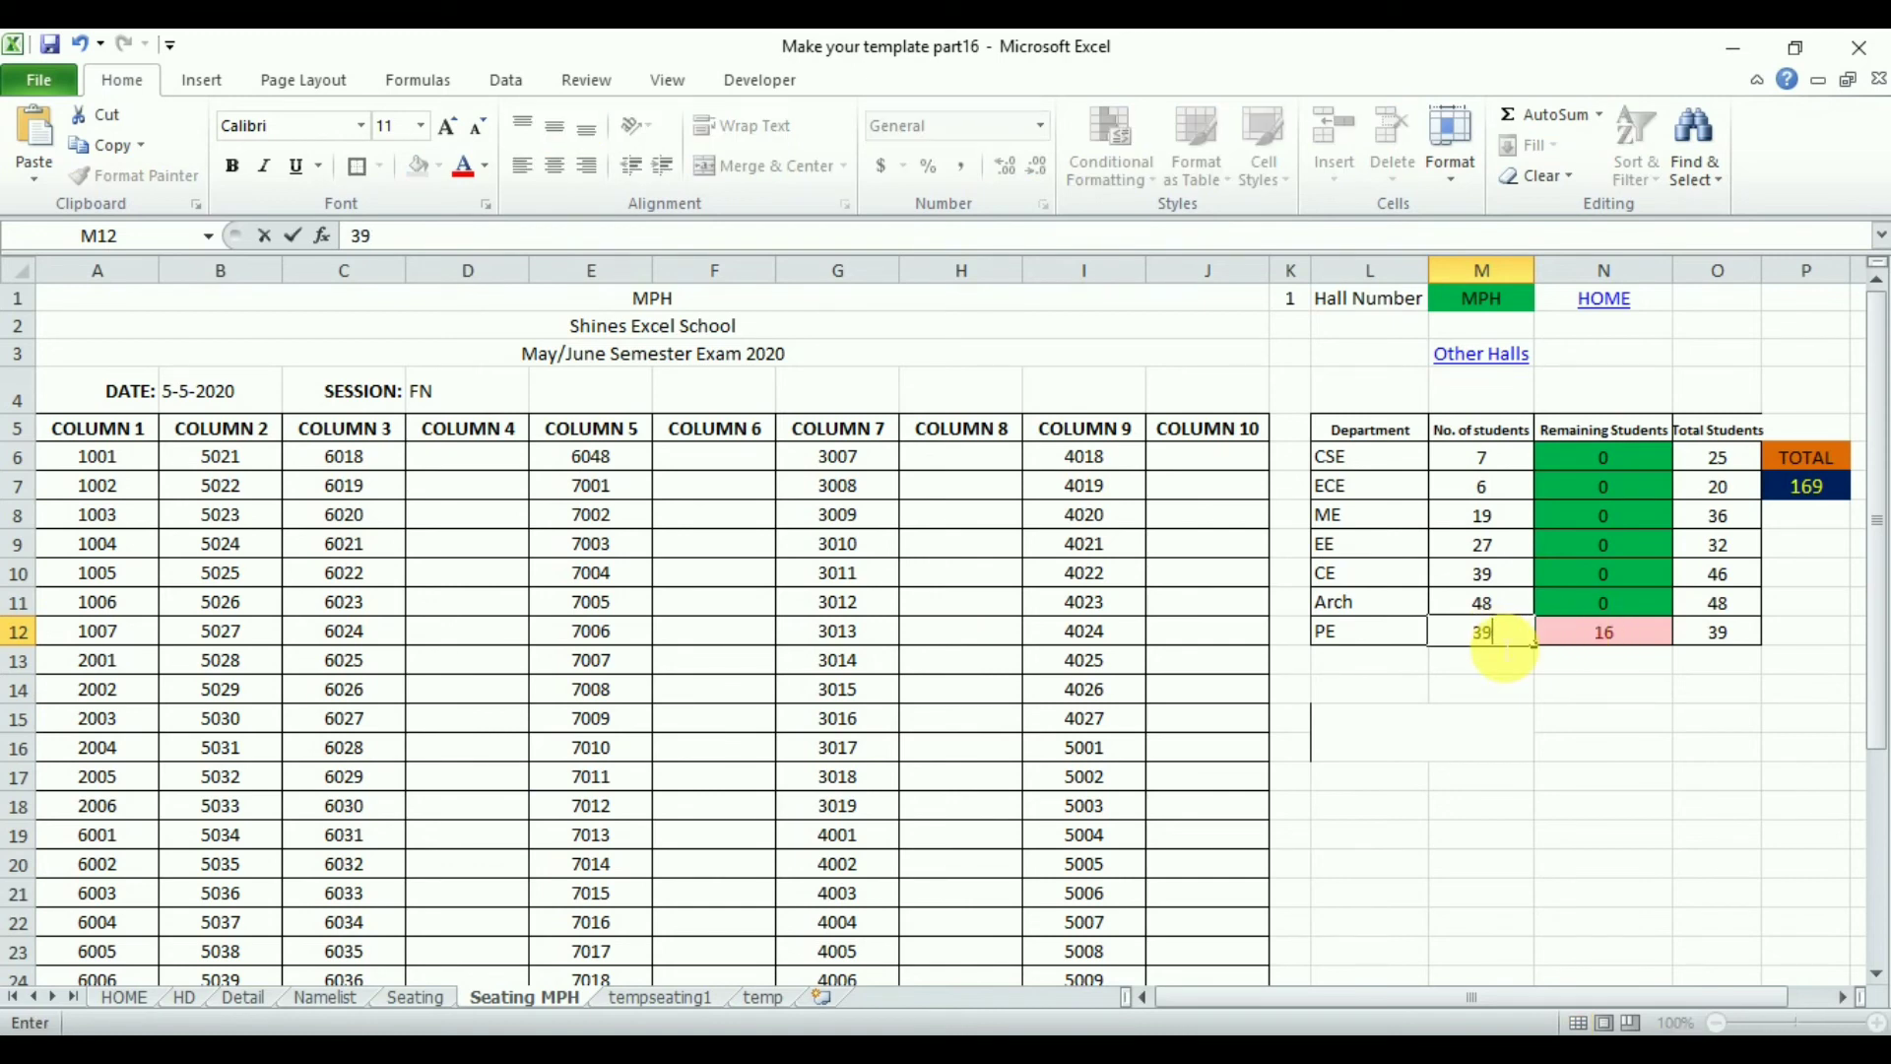
key("Return")
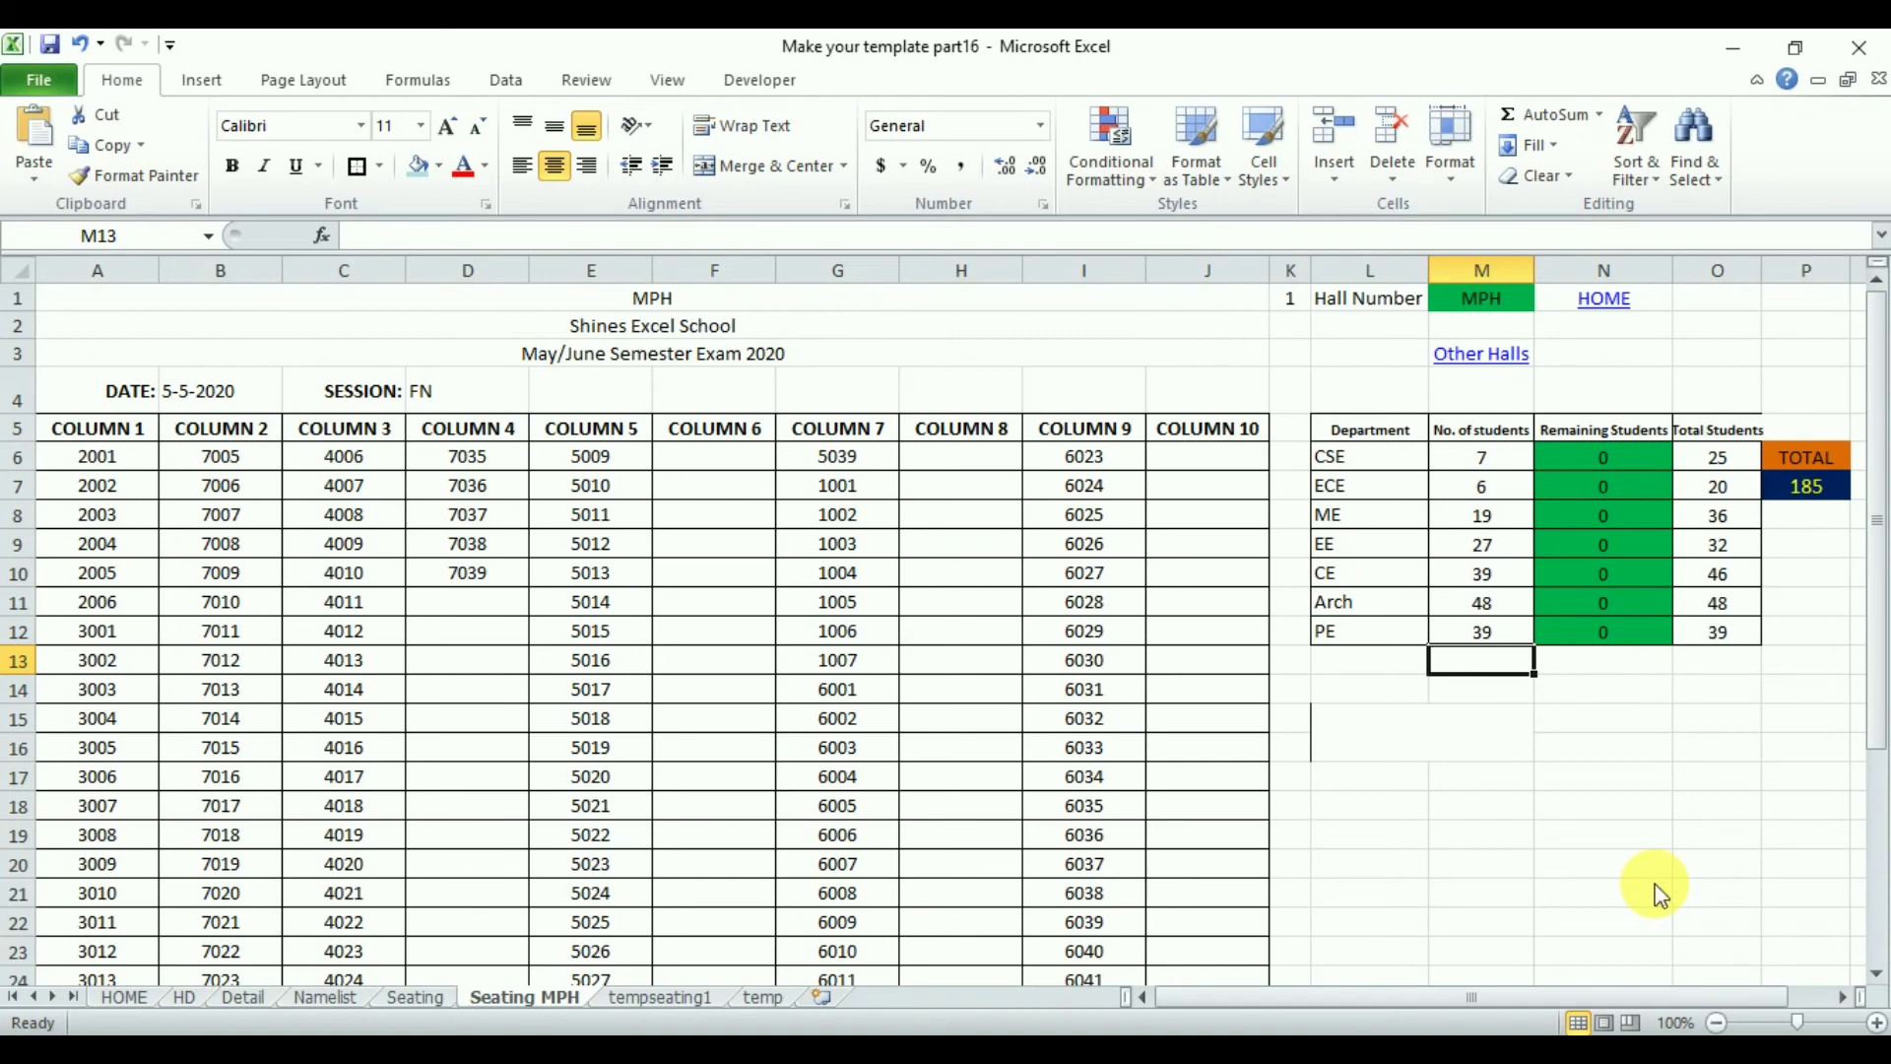
- Open the print preview of the Seating MPH sheet
key("ctrl+p")
key("Escape")
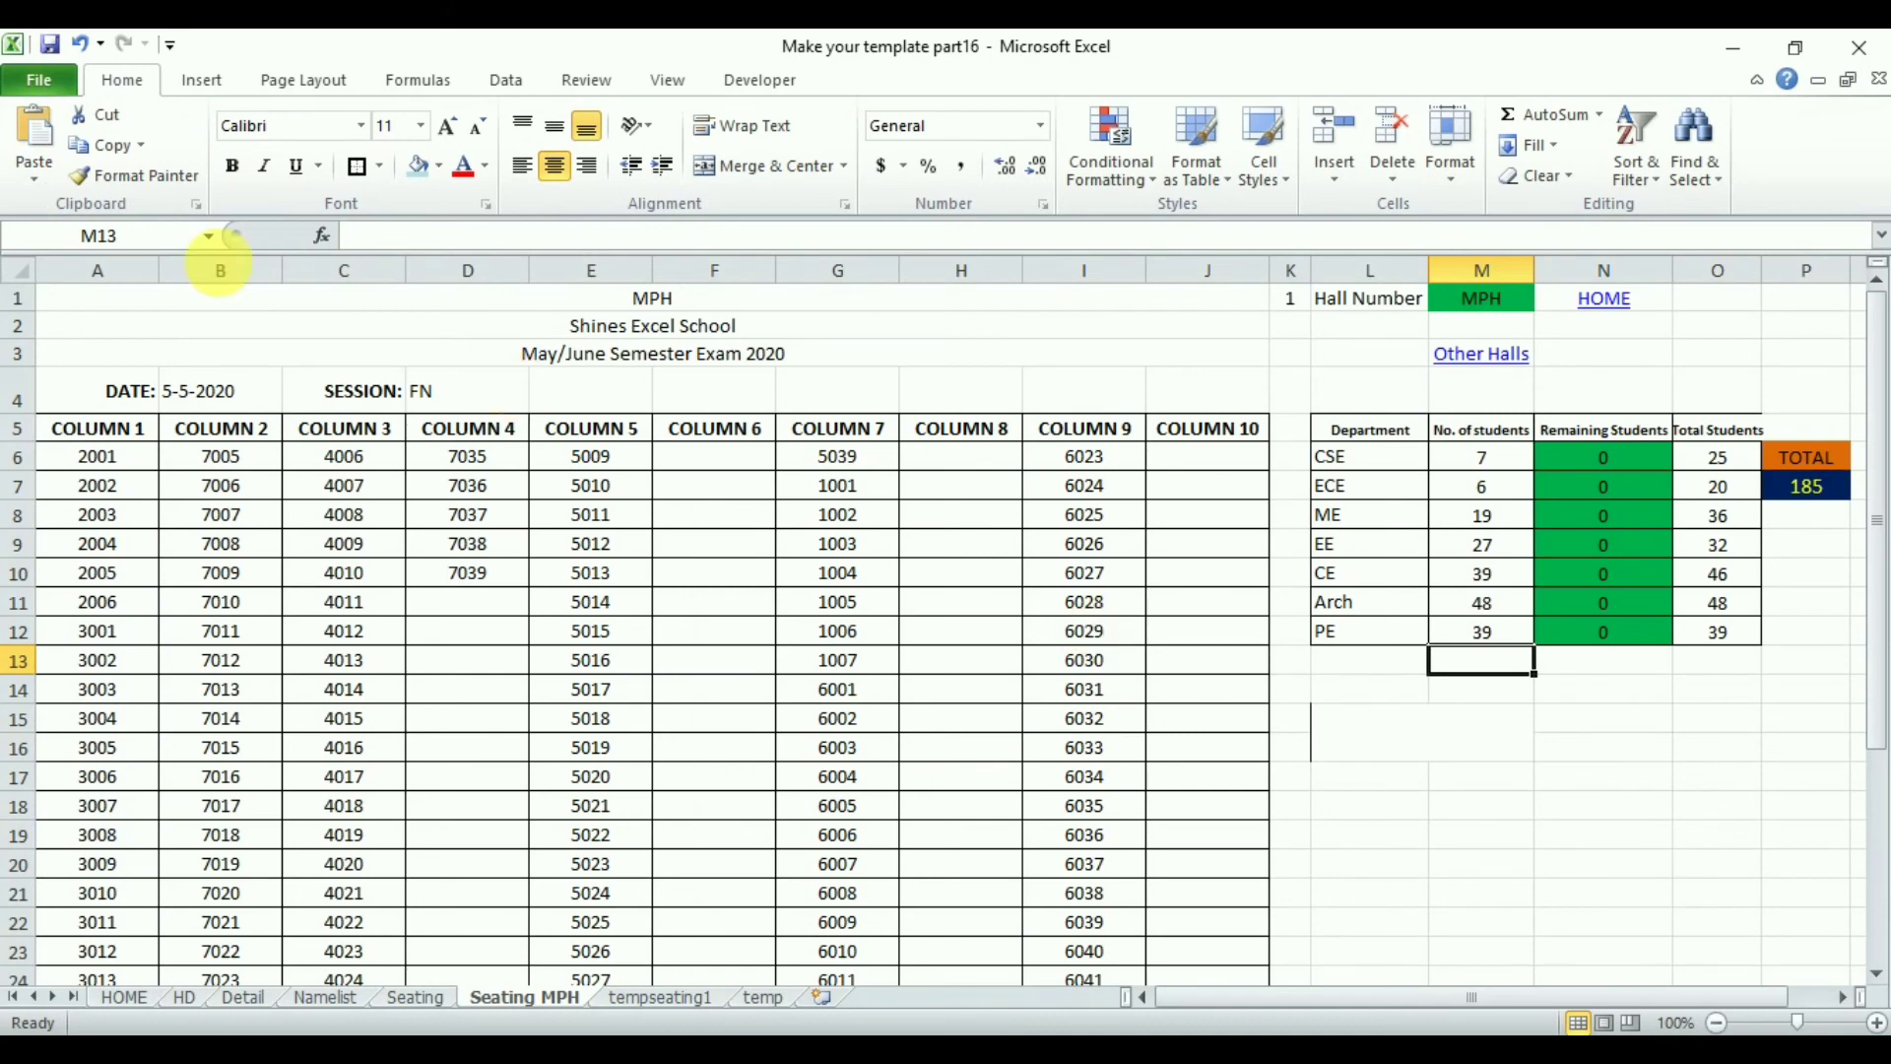
left_click(41, 84)
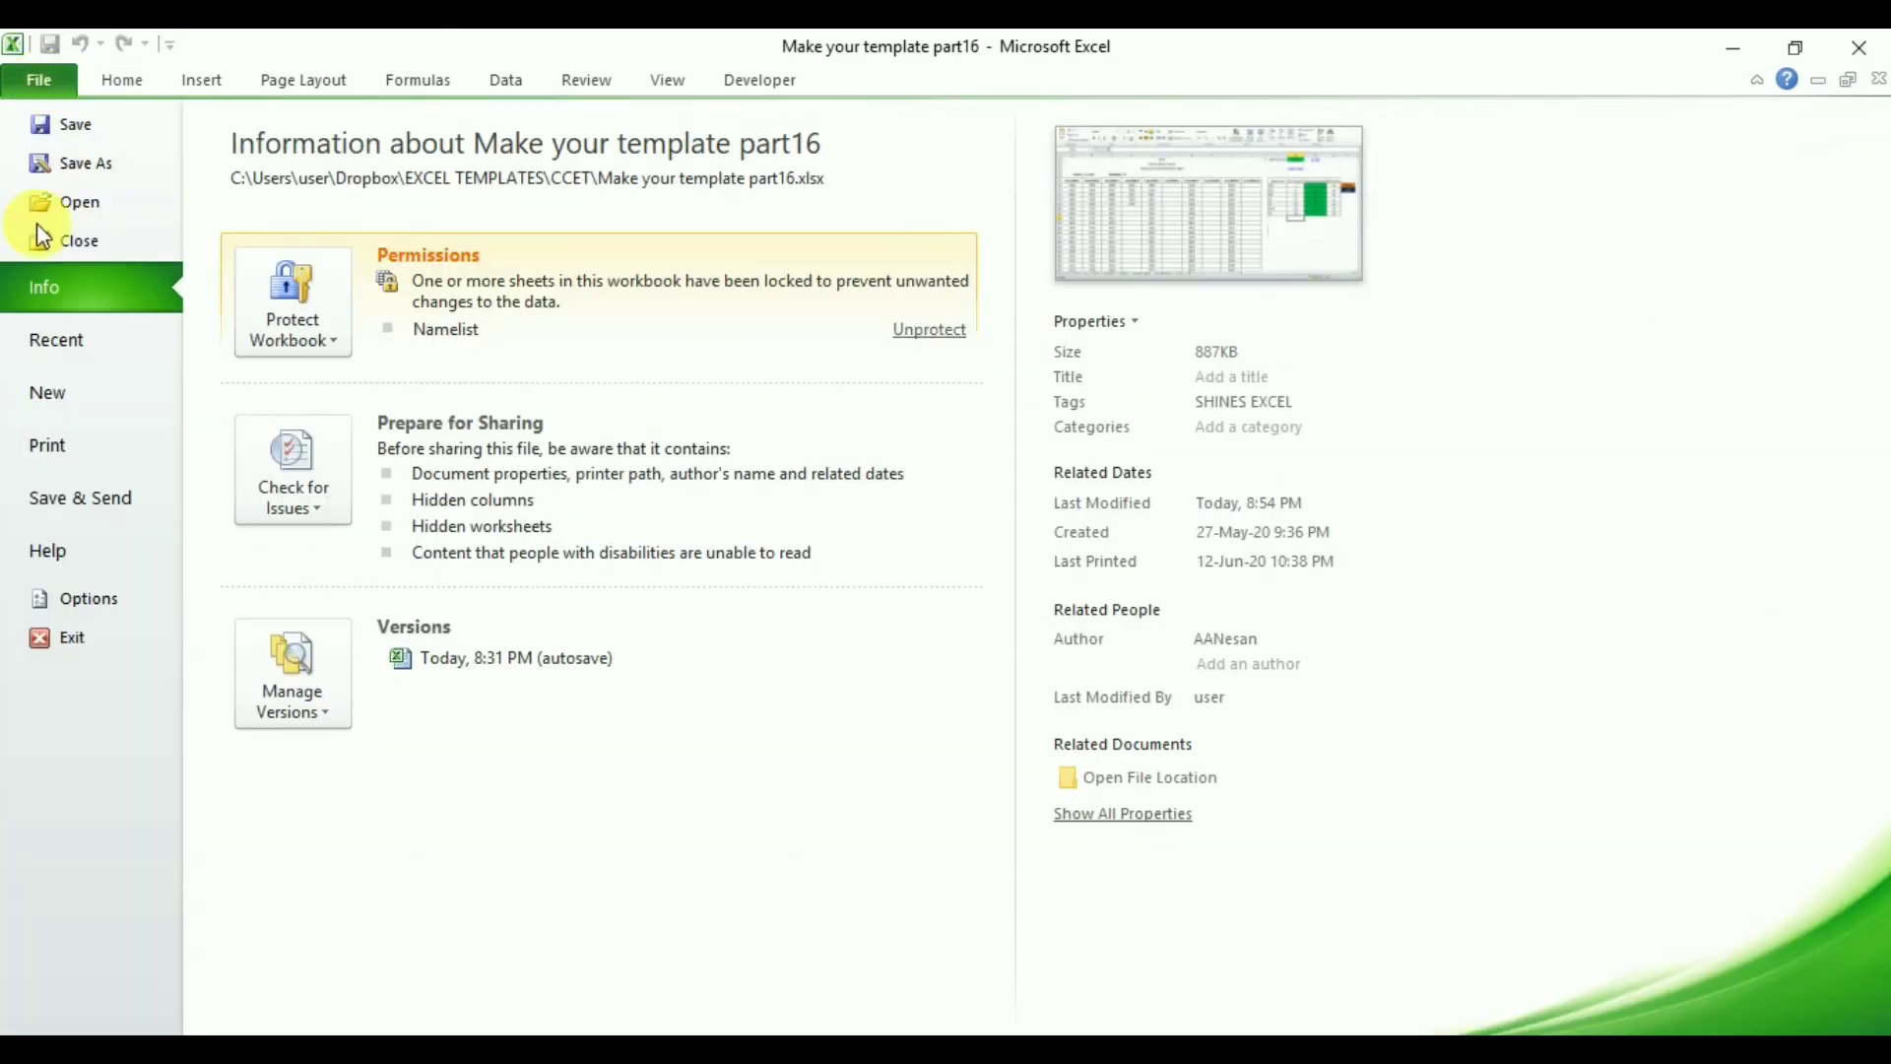
left_click(85, 457)
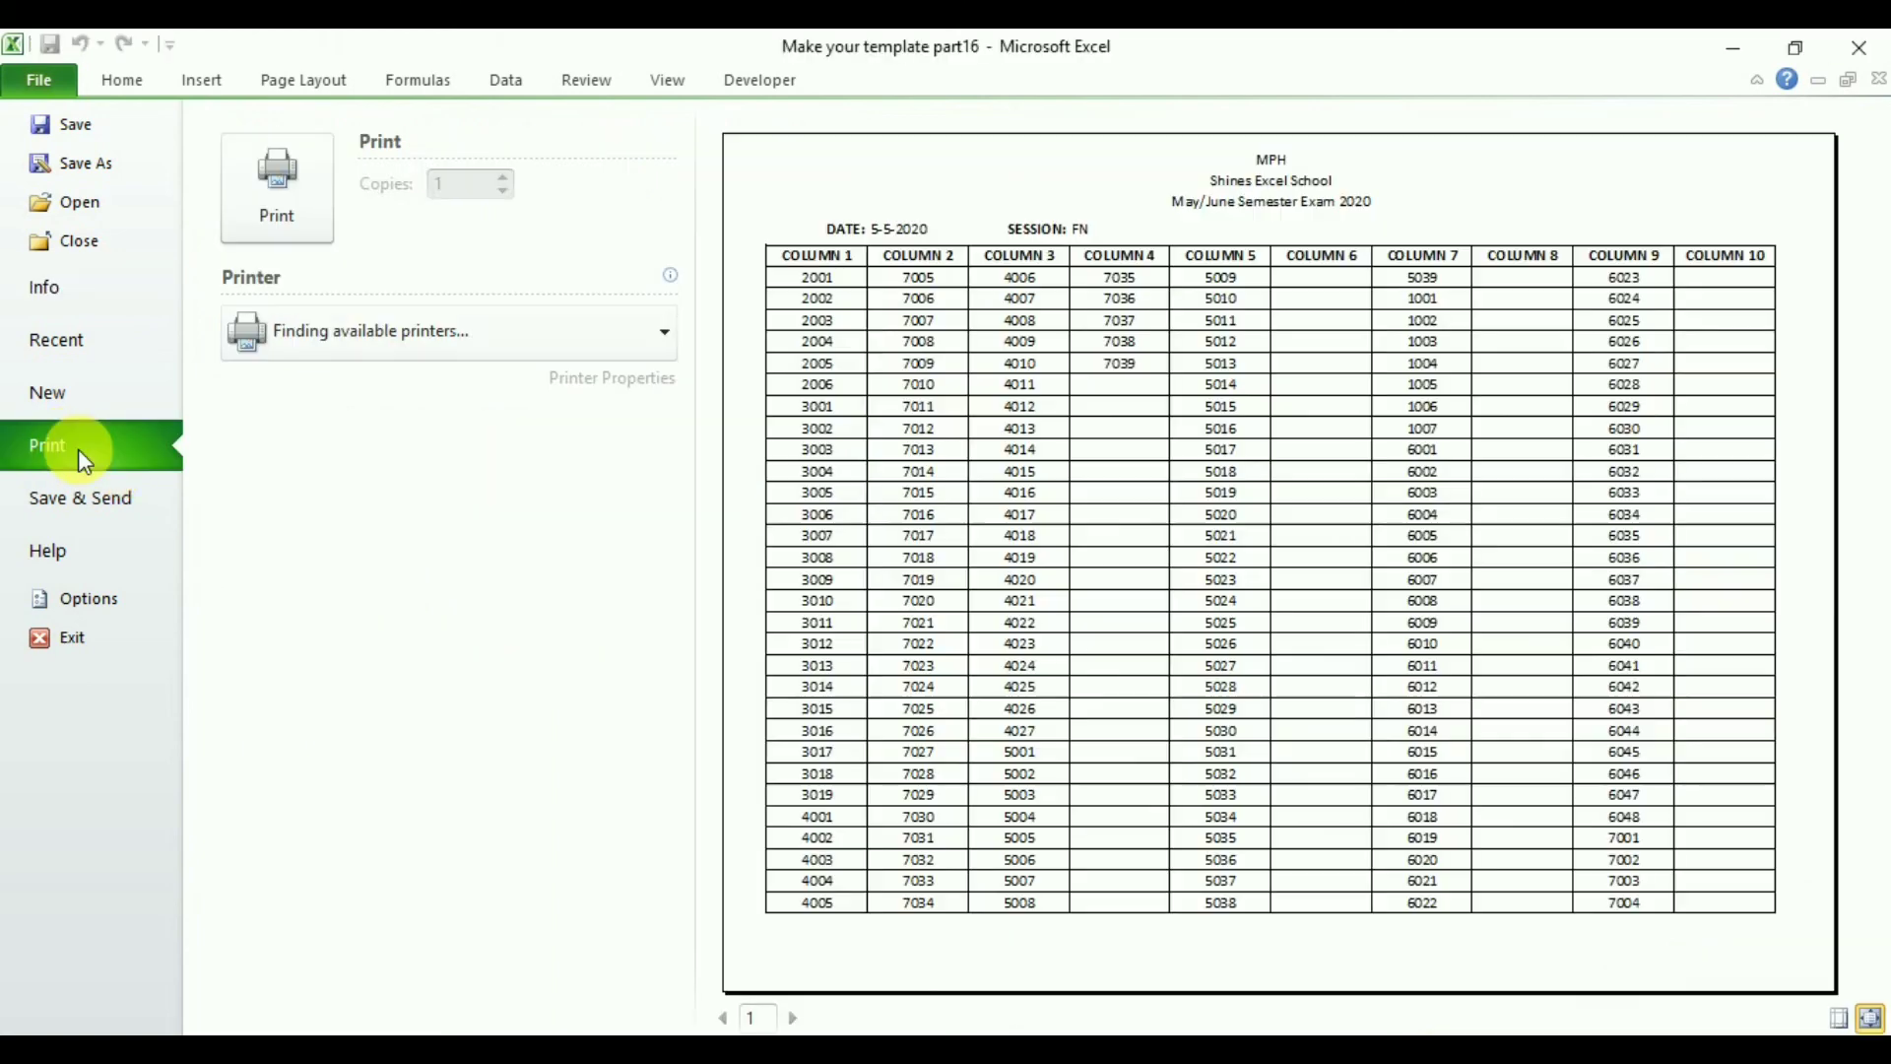